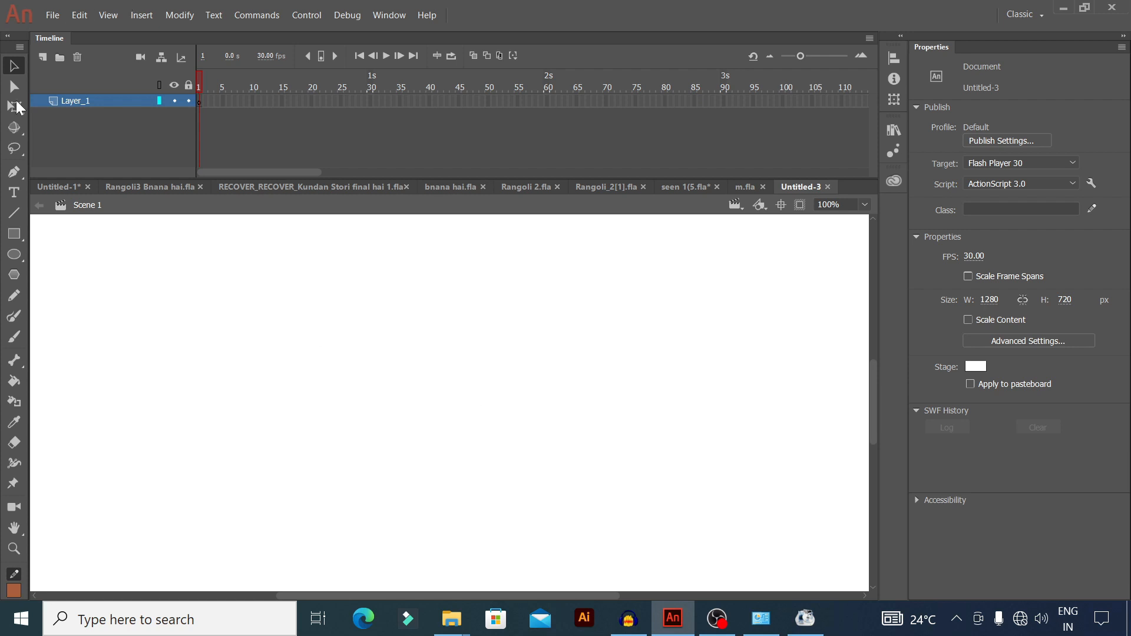
Step: Create a new HD character animation document at 1280 × 720 pixels, 30 fps, with the ActionScript 3.0 platform
{"action": "left_click", "coordinate": [52, 15]}
{"action": "left_click", "coordinate": [75, 34]}
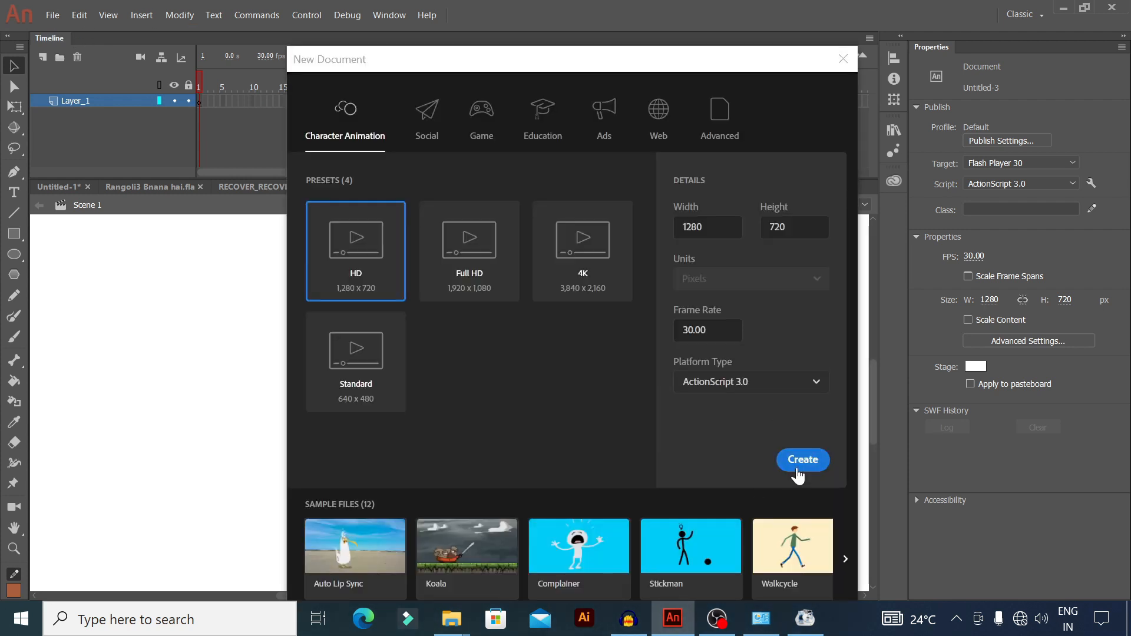
{"action": "left_click", "coordinate": [797, 463]}
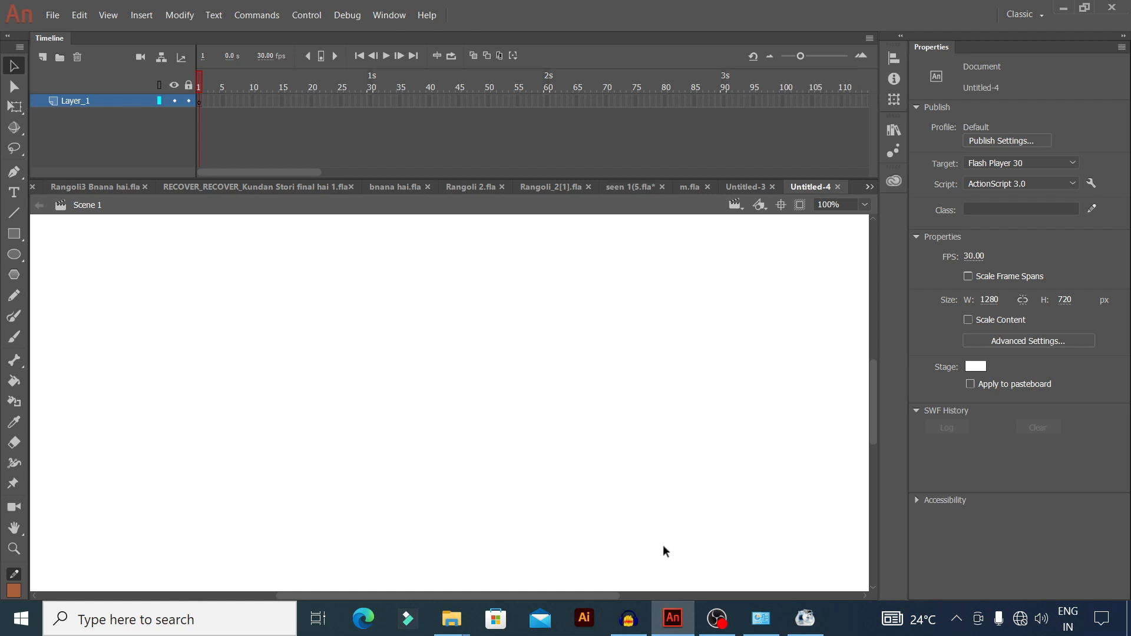
Step: Bring the audio file AUD-20230425-WA0029 from the FFOutput folder onto the stage of the new document
{"action": "mouse_move", "coordinate": [452, 618]}
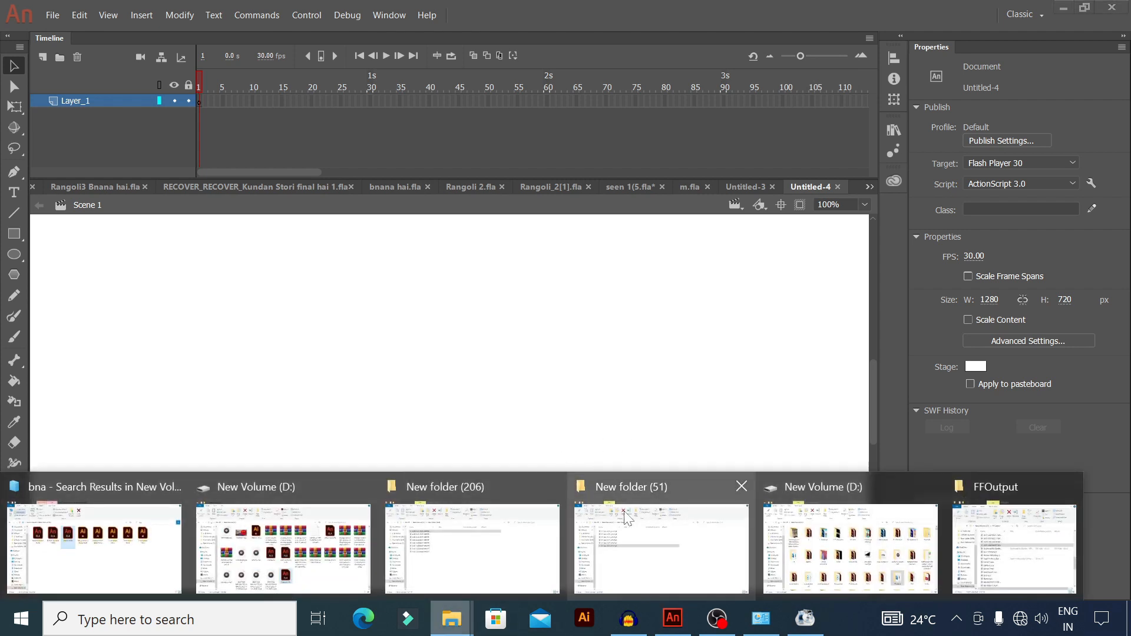
{"action": "left_click", "coordinate": [1017, 528]}
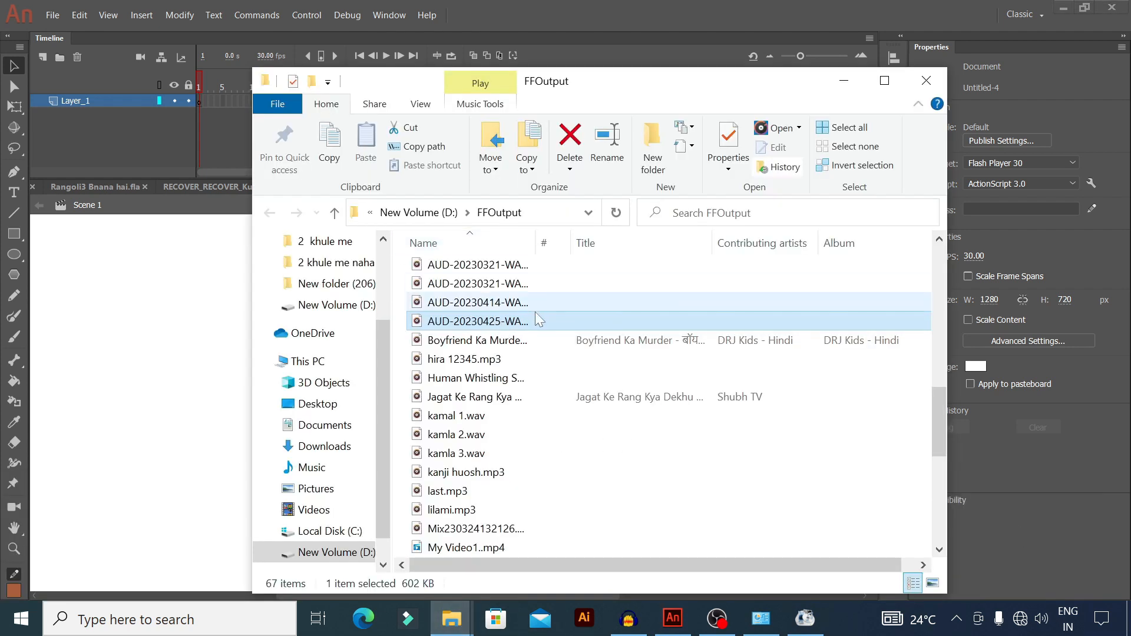
{"action": "left_click_drag", "start_coordinate": [501, 321], "coordinate": [430, 424]}
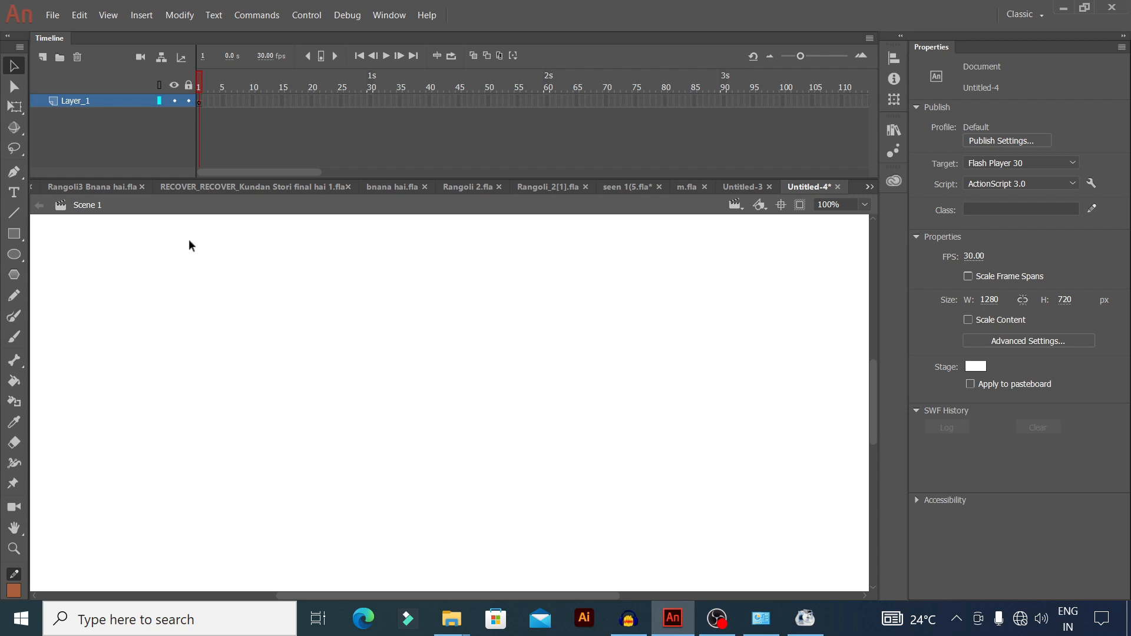
{"action": "left_click", "coordinate": [56, 16]}
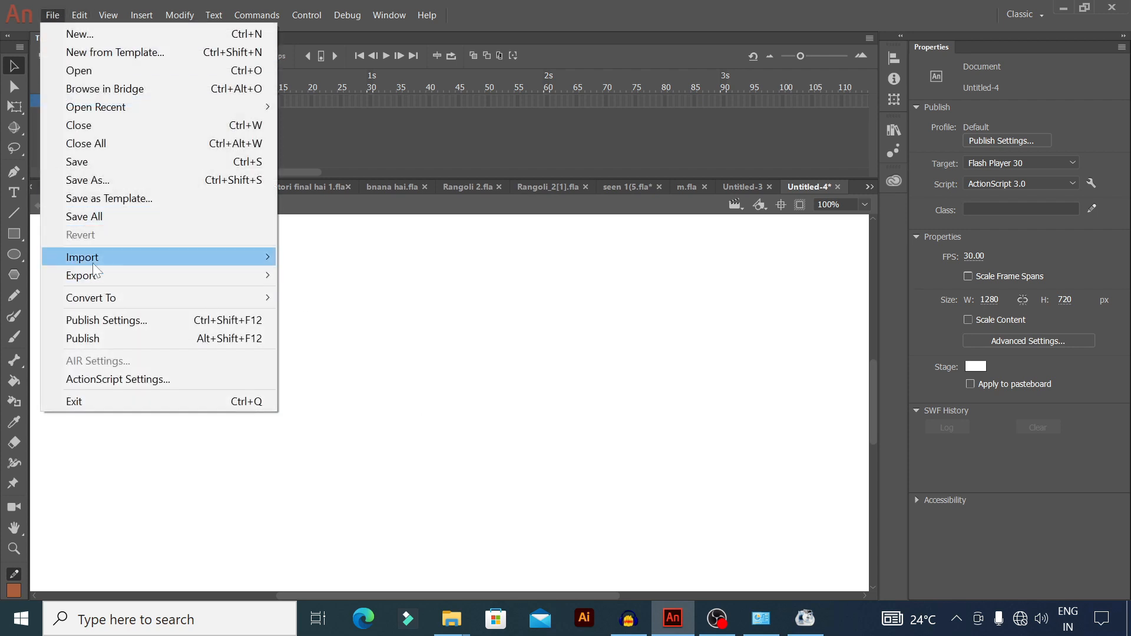
{"action": "mouse_move", "coordinate": [92, 259]}
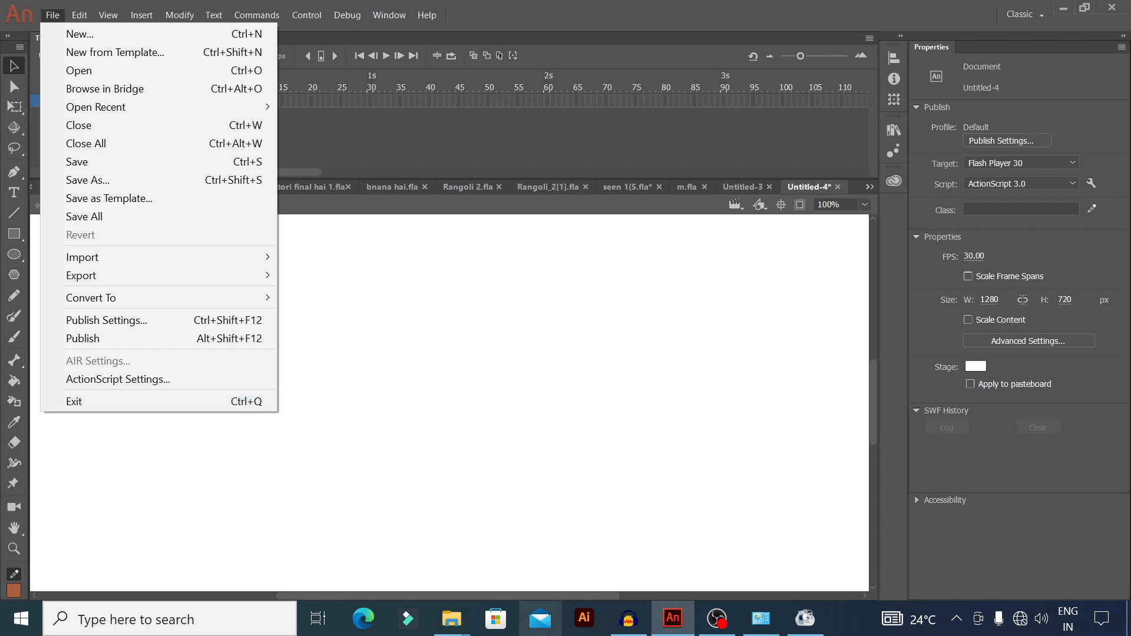
{"action": "left_click", "coordinate": [458, 616]}
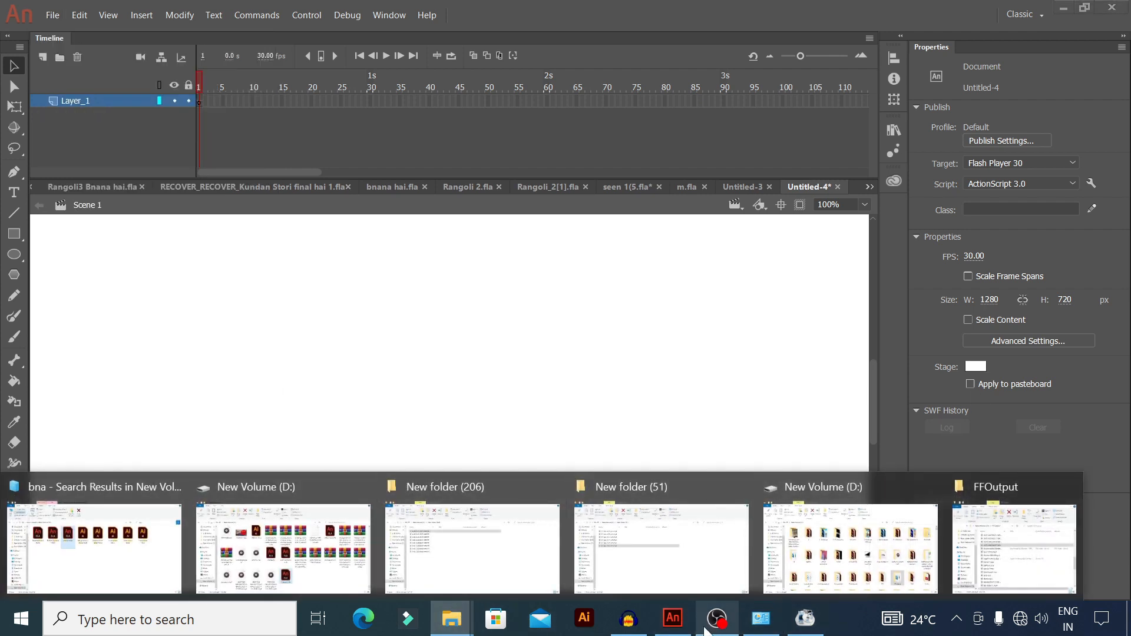
{"action": "left_click", "coordinate": [585, 337]}
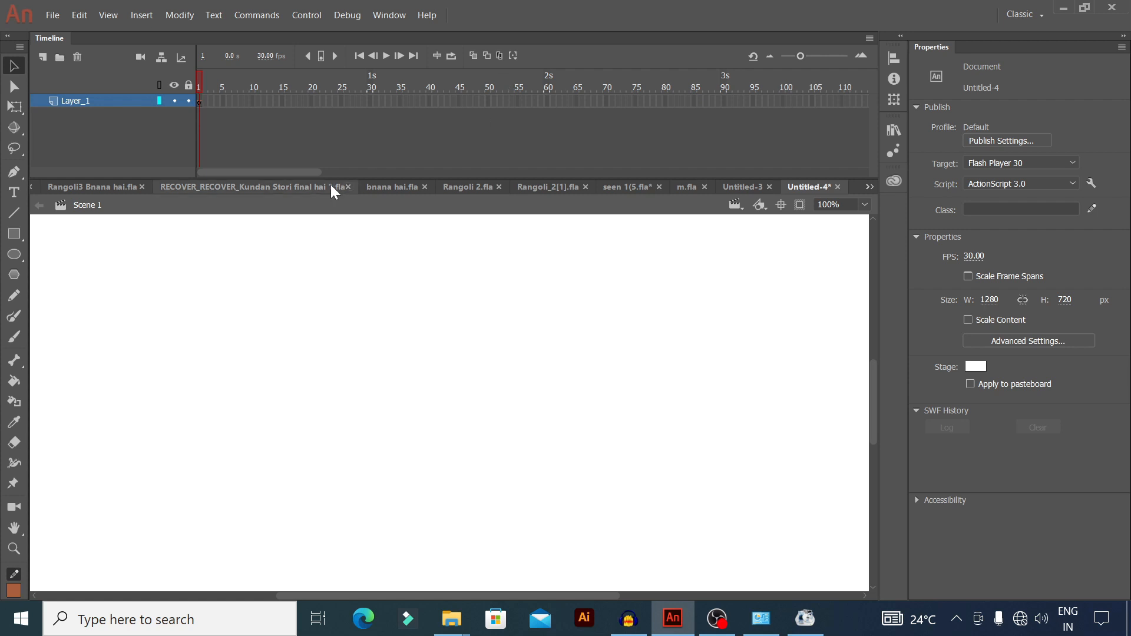
Step: Insert frames on Layer_1 up to frame 183 and on to frame 780 to make room for the full audio waveform
{"action": "left_click_drag", "start_coordinate": [254, 170], "coordinate": [341, 171]}
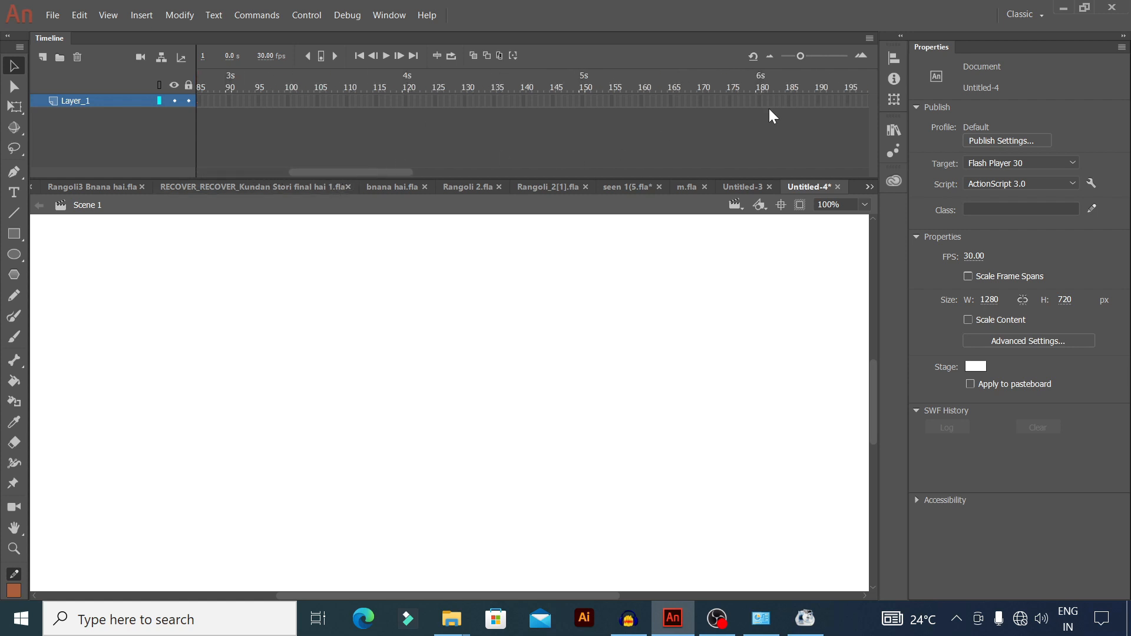
{"action": "key", "text": "F5"}
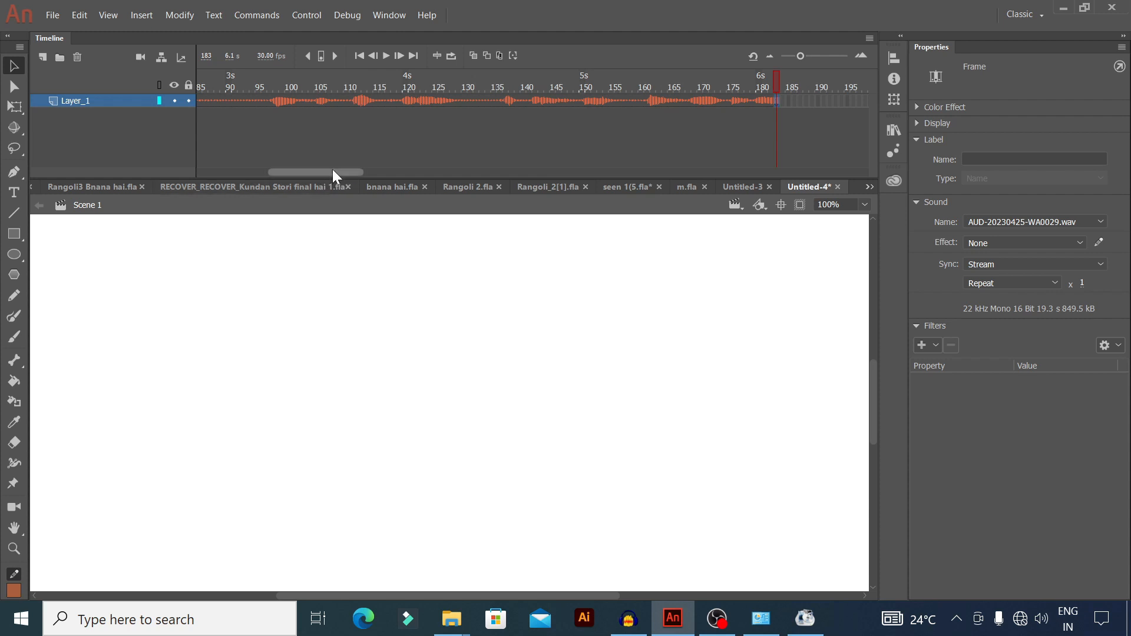
{"action": "left_click_drag", "start_coordinate": [332, 170], "coordinate": [956, 182]}
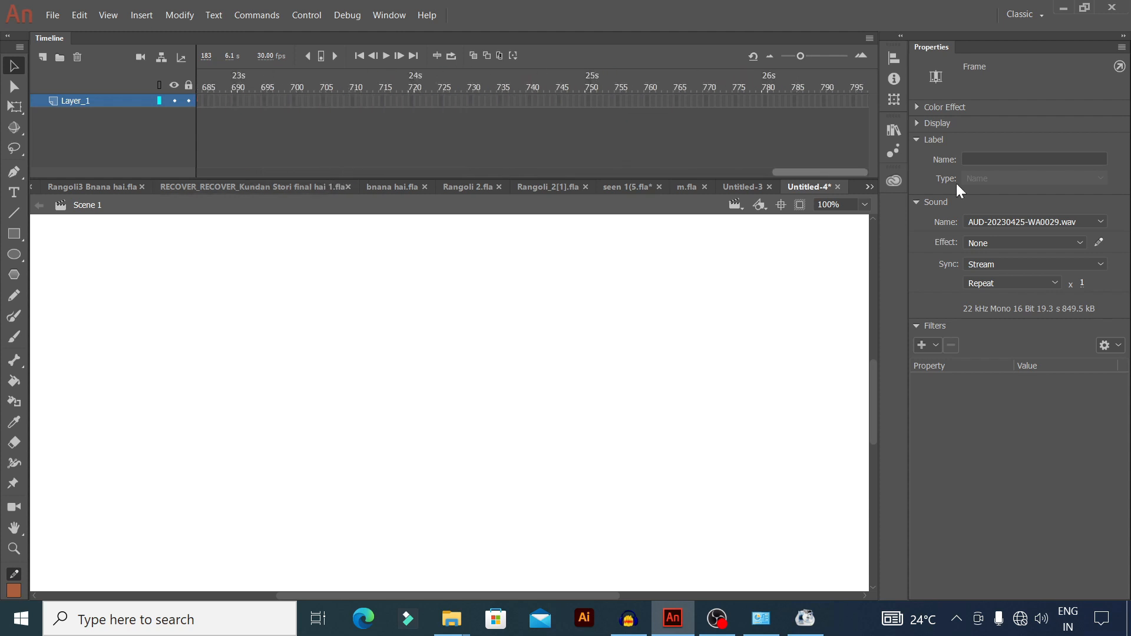
{"action": "left_click", "coordinate": [762, 104]}
{"action": "key", "text": "F5"}
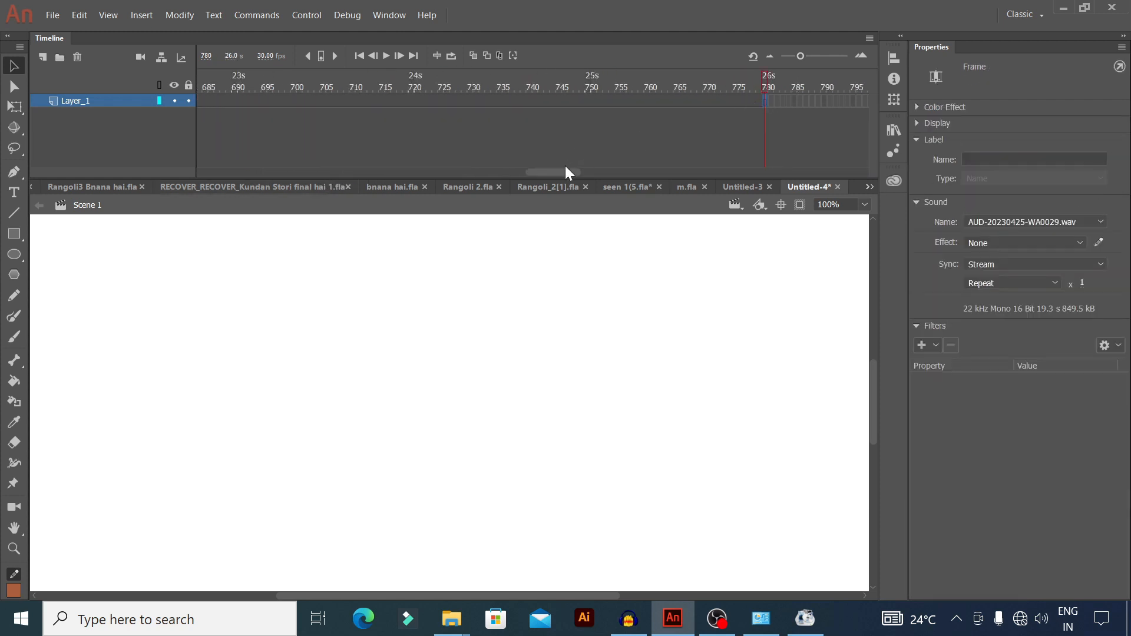
Step: Remove the surplus Layer_1 frames after the end of the audio waveform, so the layer ends at about frame 578
{"action": "left_click_drag", "start_coordinate": [567, 171], "coordinate": [493, 172]}
{"action": "left_click", "coordinate": [518, 83]}
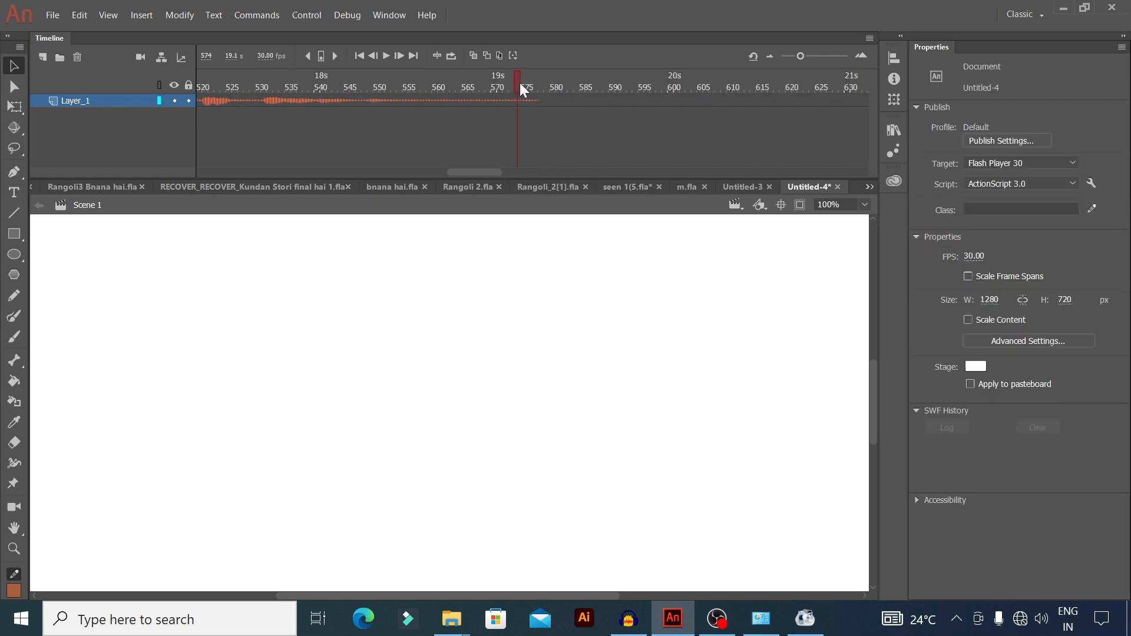
{"action": "left_click_drag", "start_coordinate": [548, 99], "coordinate": [984, 101]}
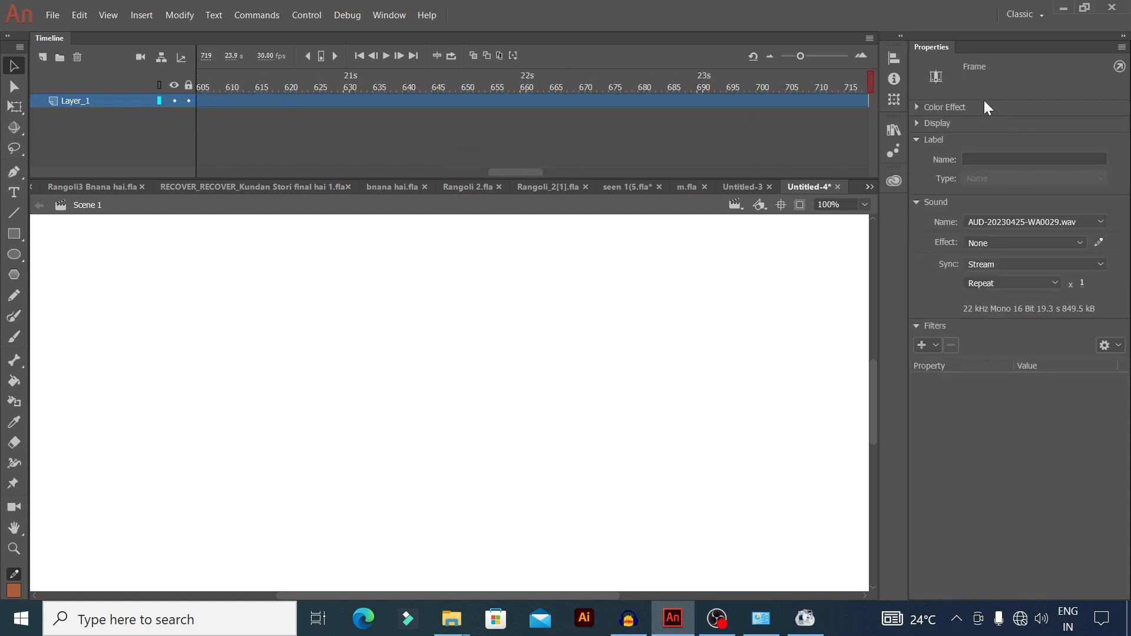
{"action": "key", "text": "shift+F5"}
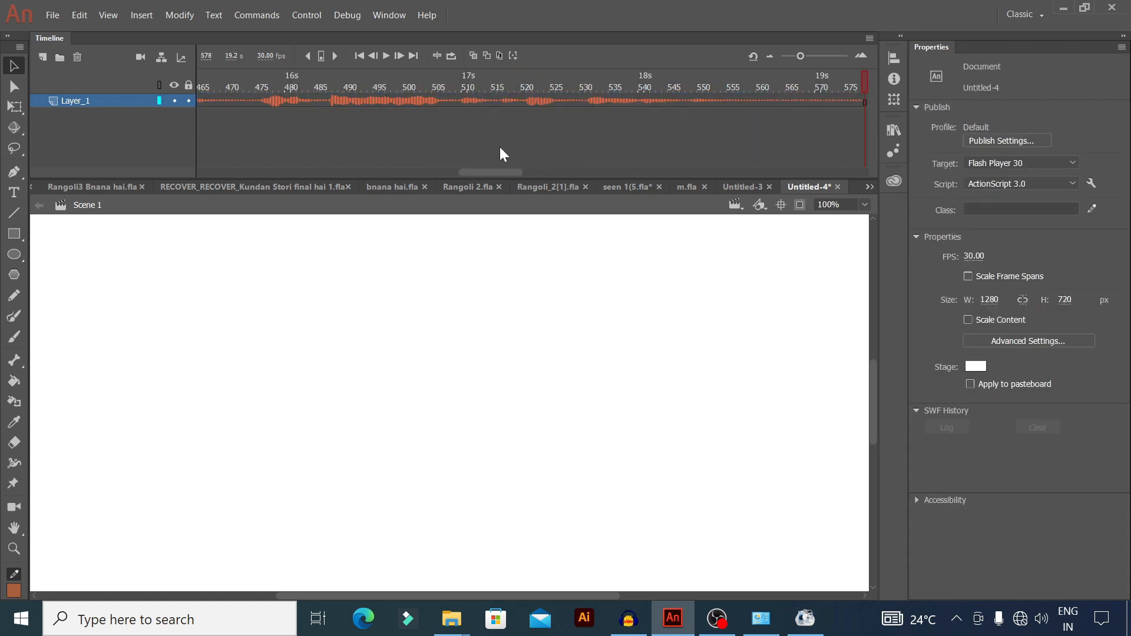
Step: Play the timeline from frame 1 to listen to the imported audio and look over its waveform
{"action": "left_click_drag", "start_coordinate": [494, 170], "coordinate": [235, 69]}
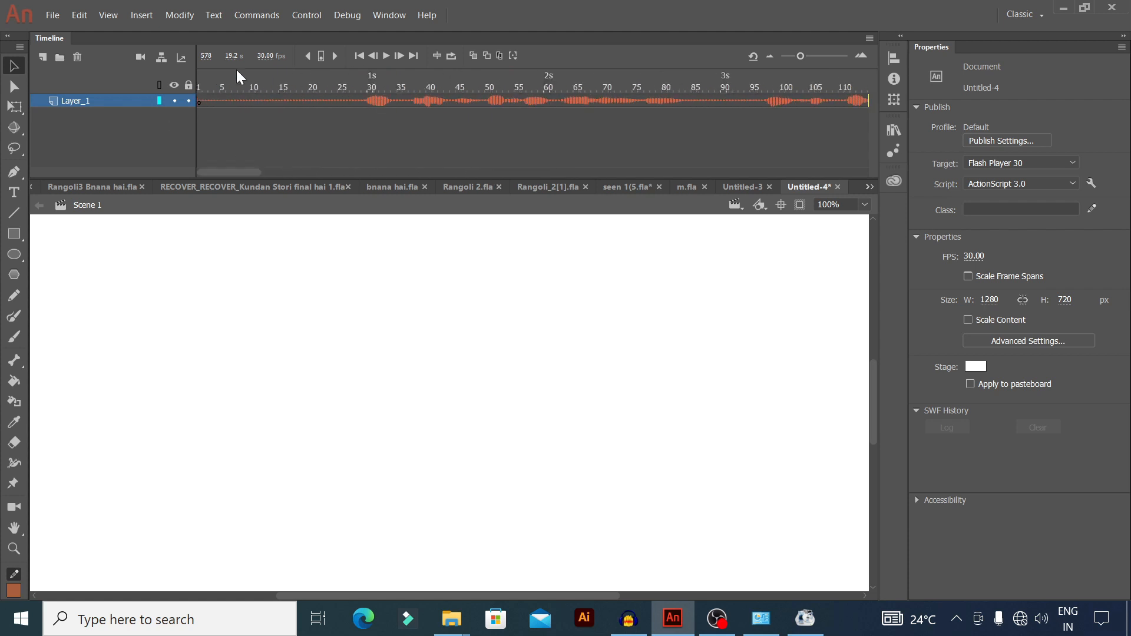
{"action": "left_click", "coordinate": [199, 91]}
{"action": "left_click", "coordinate": [385, 56]}
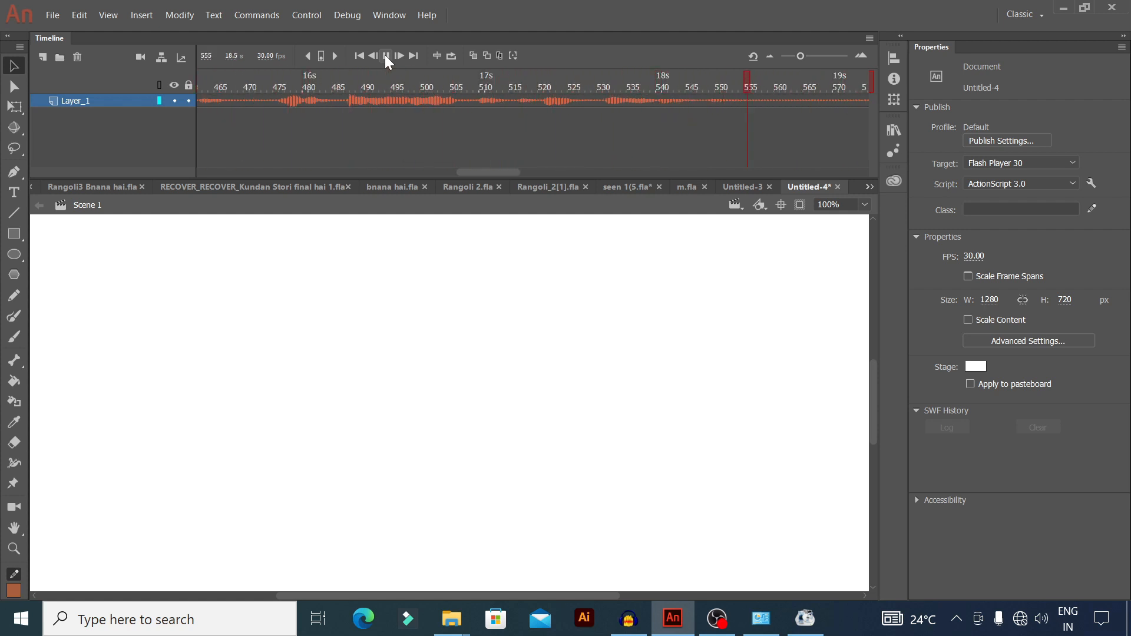
{"action": "left_click", "coordinate": [386, 56]}
{"action": "left_click", "coordinate": [386, 56]}
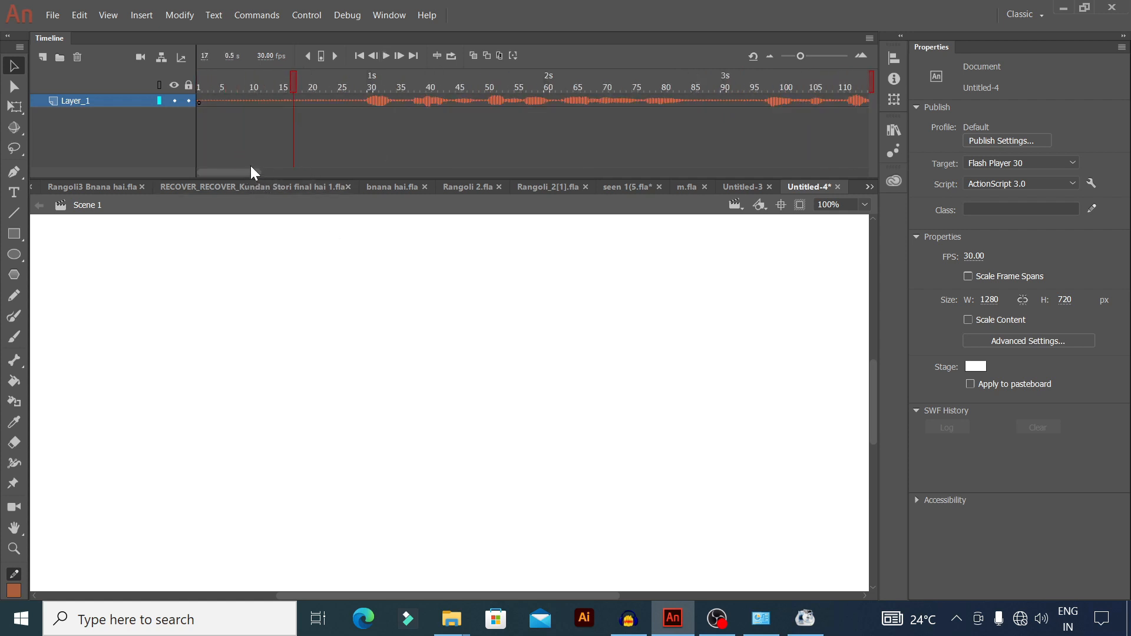
{"action": "left_click_drag", "start_coordinate": [252, 171], "coordinate": [433, 179]}
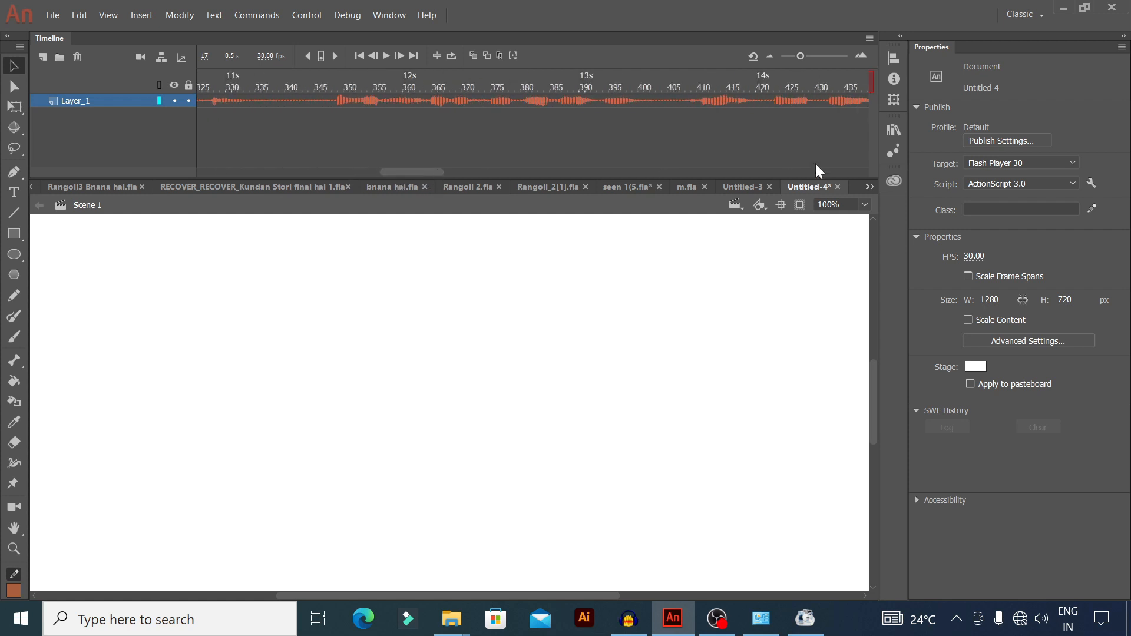
Step: Review the park scene in seen 1(5.fla and the background scenes in m.fla
{"action": "left_click", "coordinate": [641, 186]}
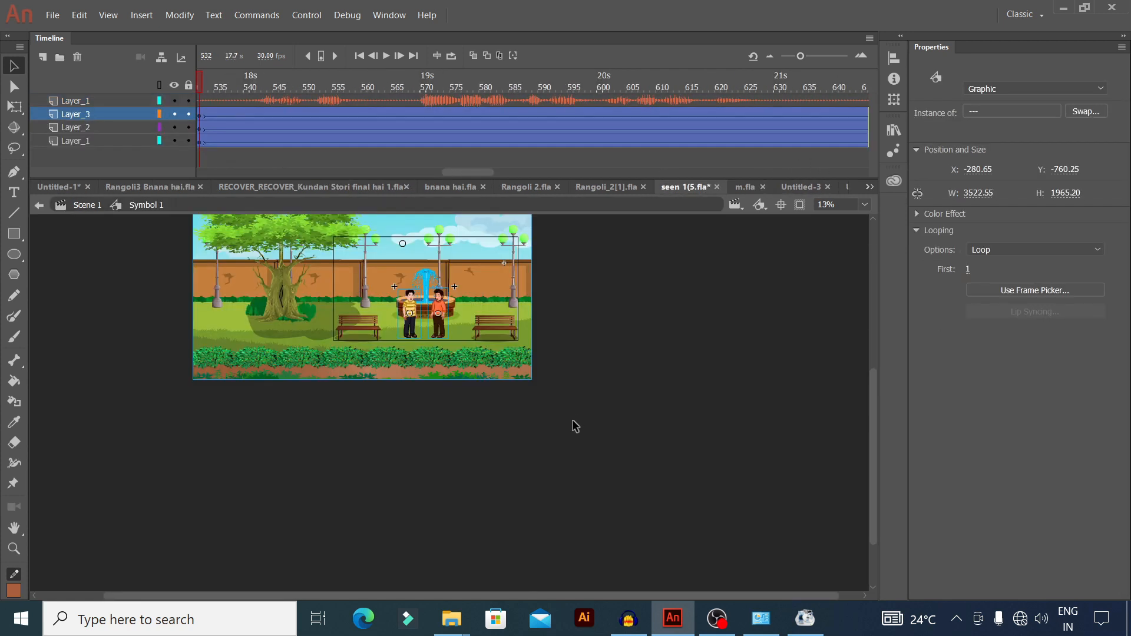
{"action": "key", "text": "ctrl+minus"}
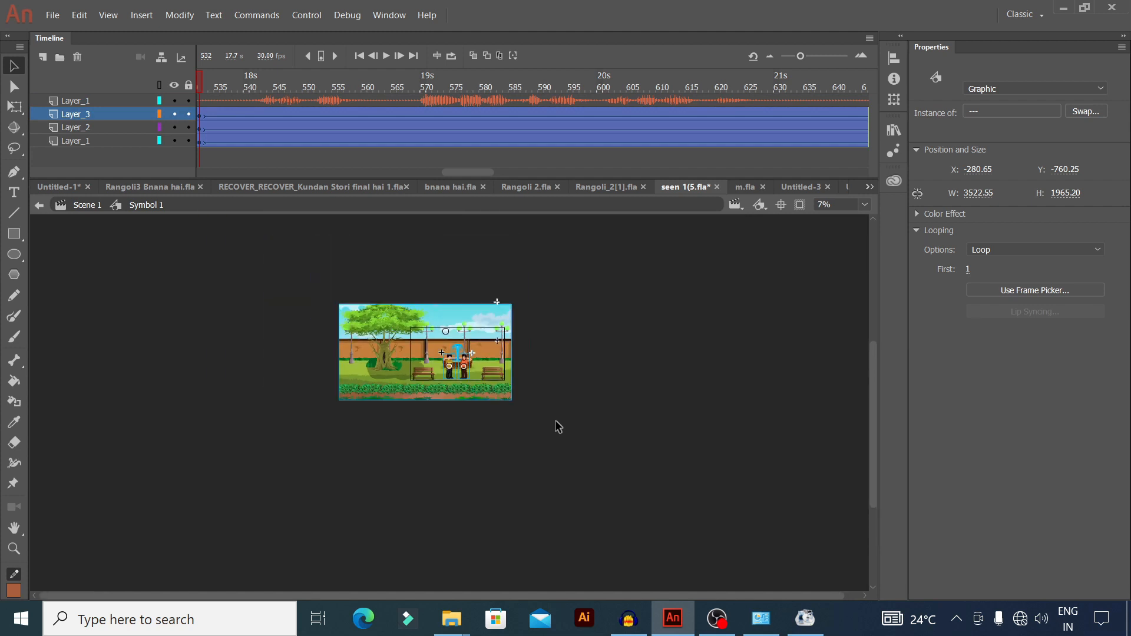
{"action": "left_click", "coordinate": [746, 187]}
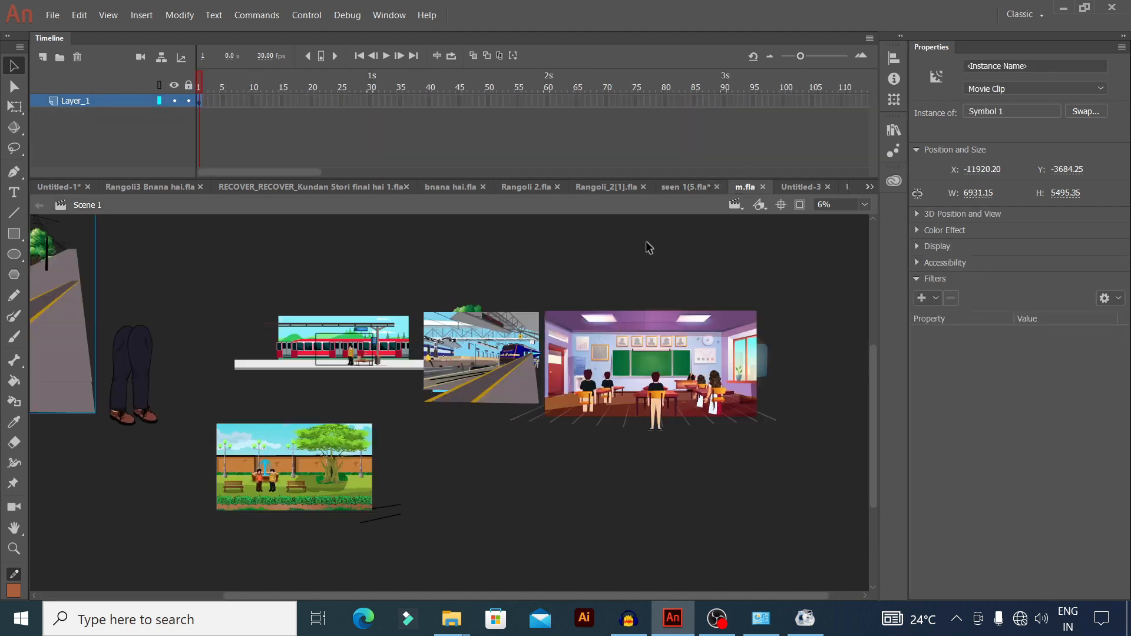
{"action": "scroll", "coordinate": [499, 397], "scroll_direction": "up", "scroll_amount": 1}
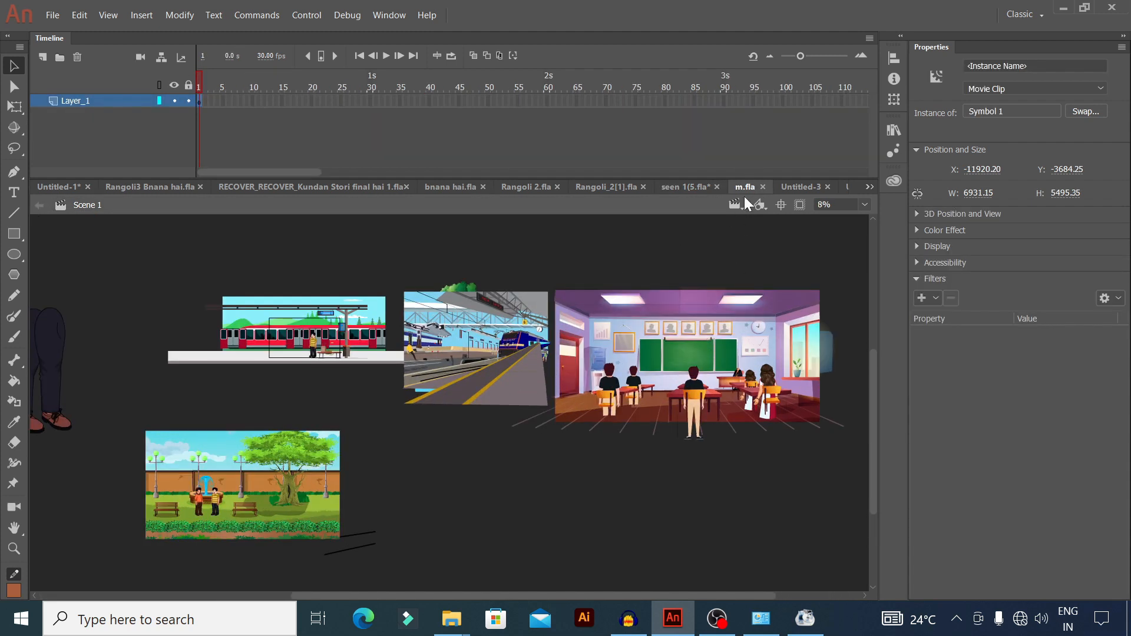
Step: Close the empty Untitled-3 document and return to Untitled-4 with its whole stage width in view
{"action": "left_click", "coordinate": [801, 186]}
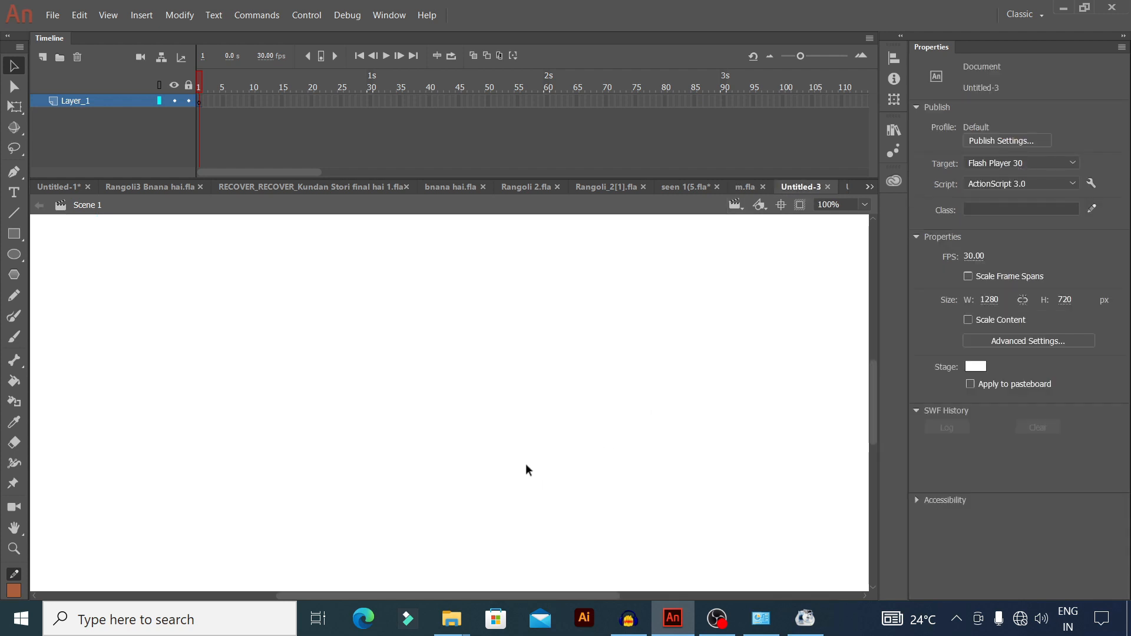
{"action": "left_click", "coordinate": [828, 187]}
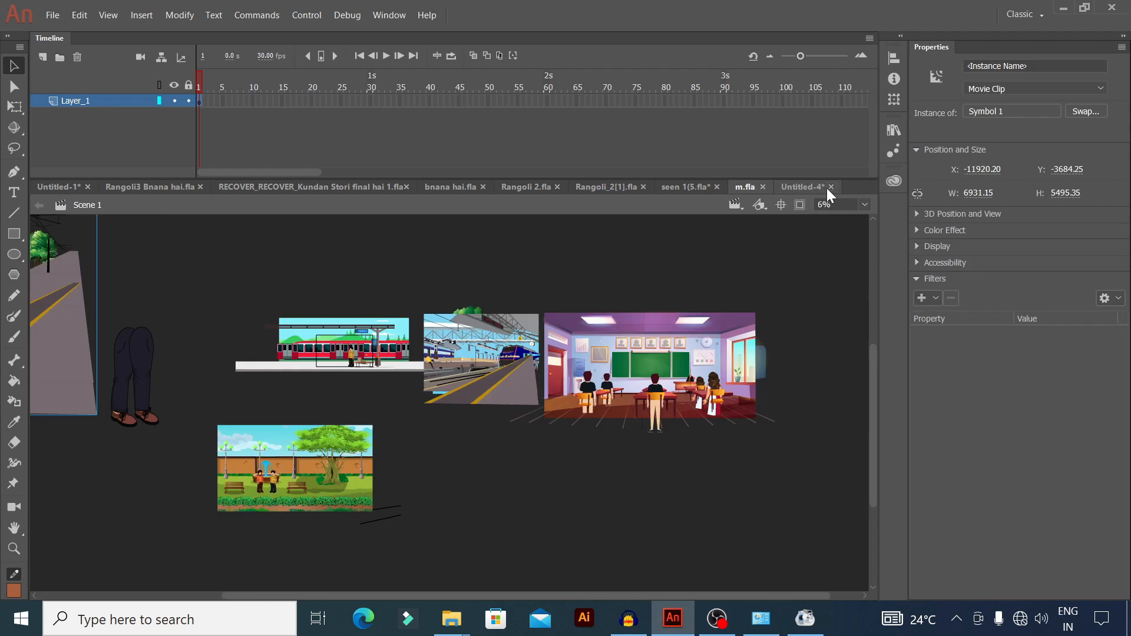
{"action": "left_click", "coordinate": [790, 187]}
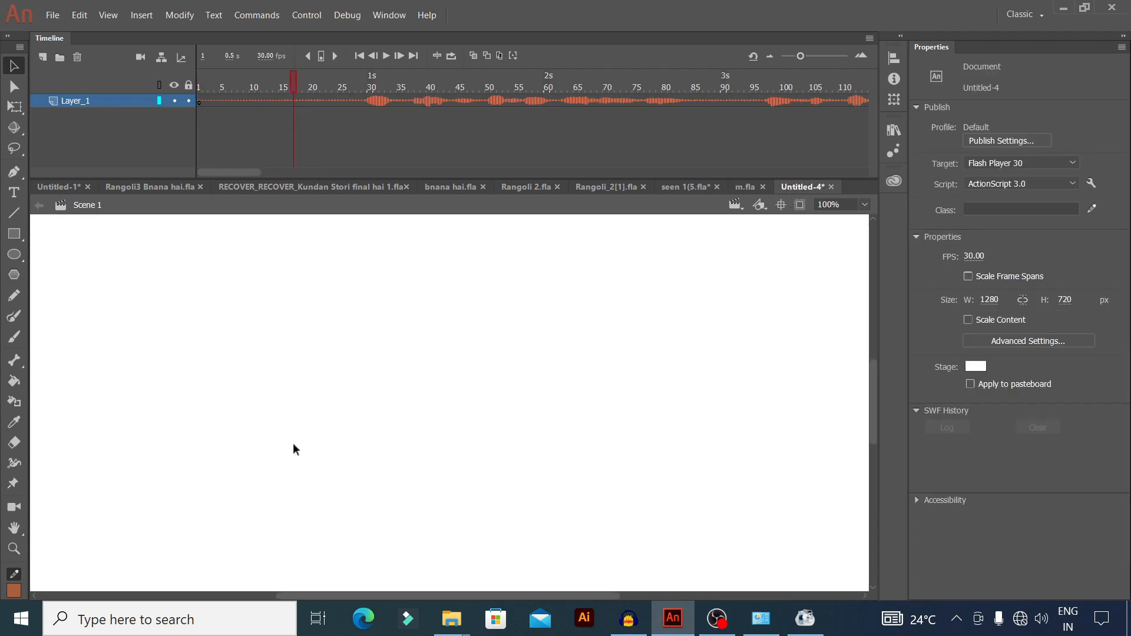
{"action": "scroll", "coordinate": [298, 441], "scroll_direction": "down", "scroll_amount": 2}
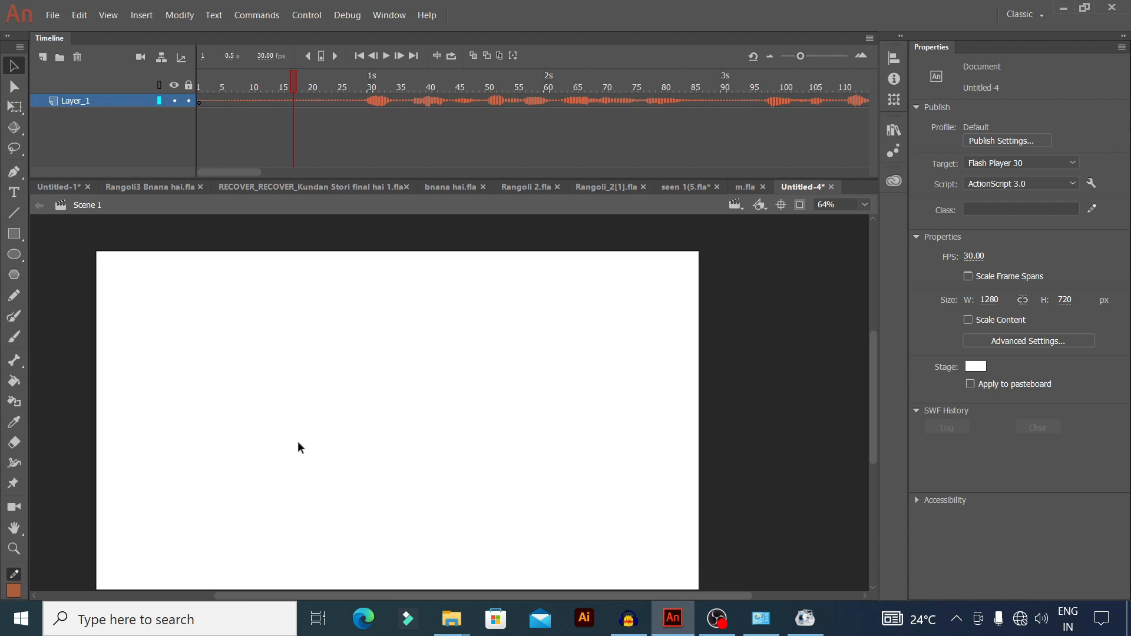
Step: Inspect the railway station and classroom scenes in m.fla, and play the train animation inside the station's clip group
{"action": "left_click", "coordinate": [738, 187]}
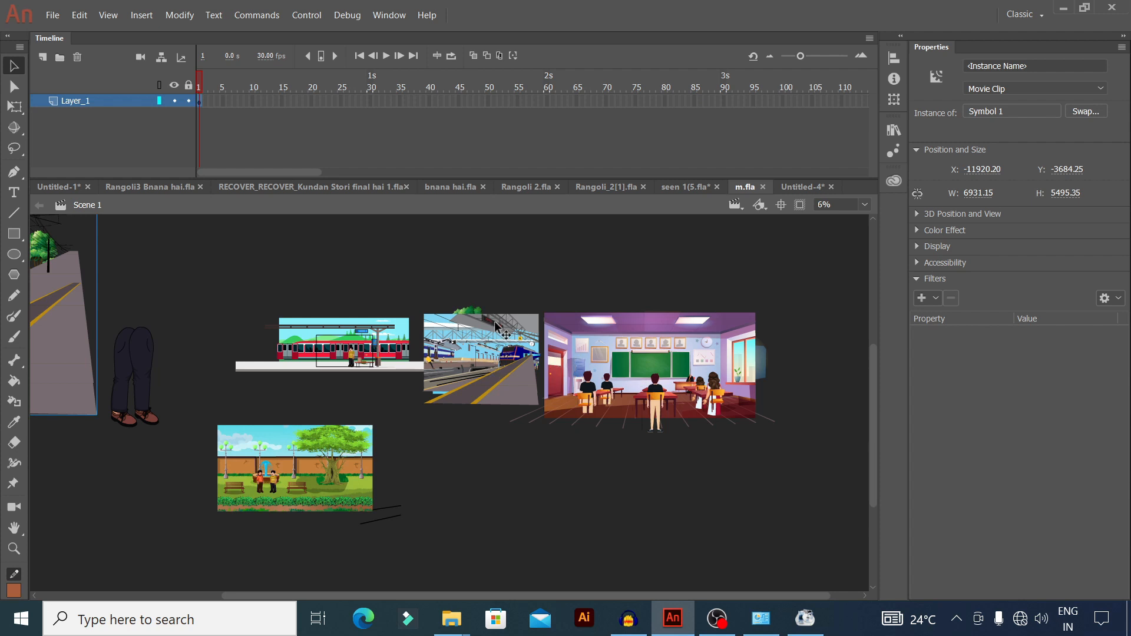
{"action": "left_click", "coordinate": [518, 369]}
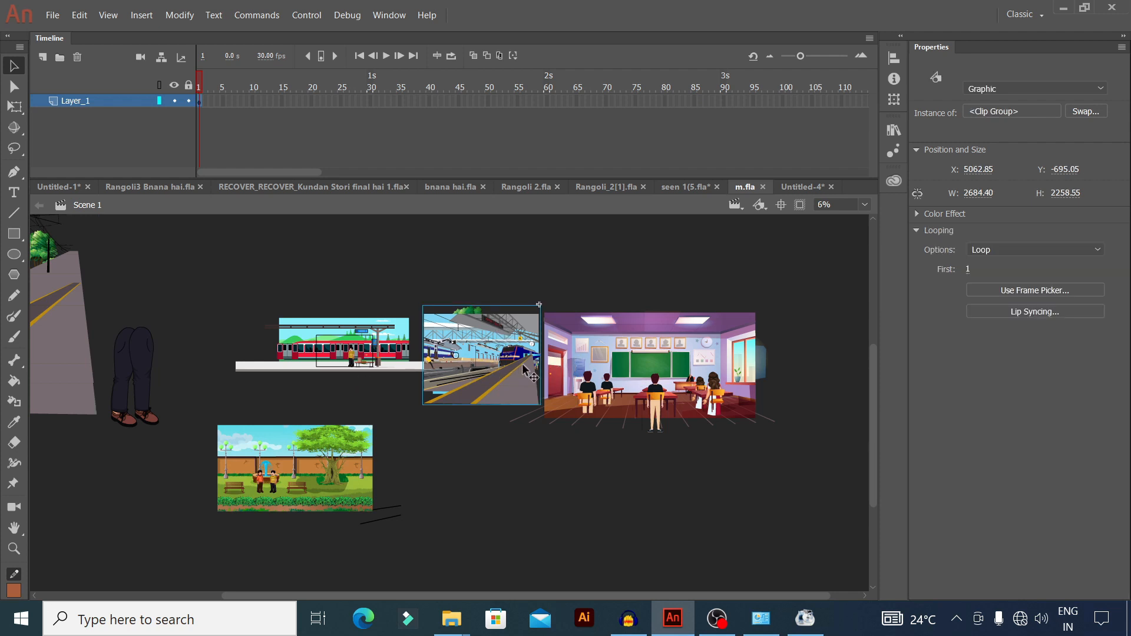
{"action": "left_click", "coordinate": [654, 380]}
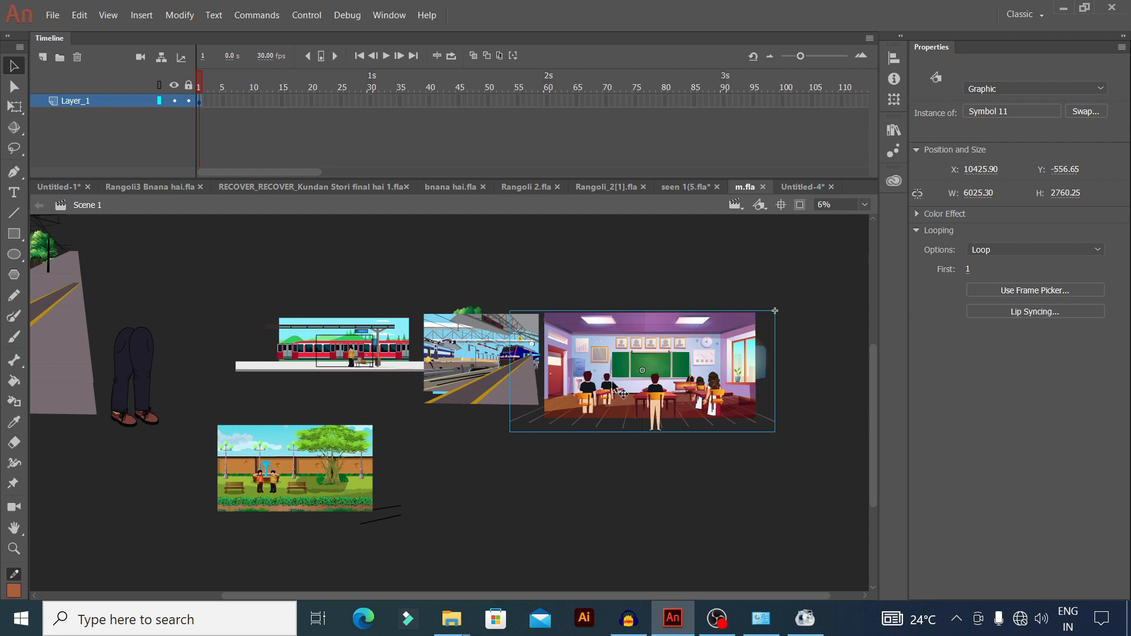
{"action": "scroll", "coordinate": [651, 390], "scroll_direction": "up", "scroll_amount": 1}
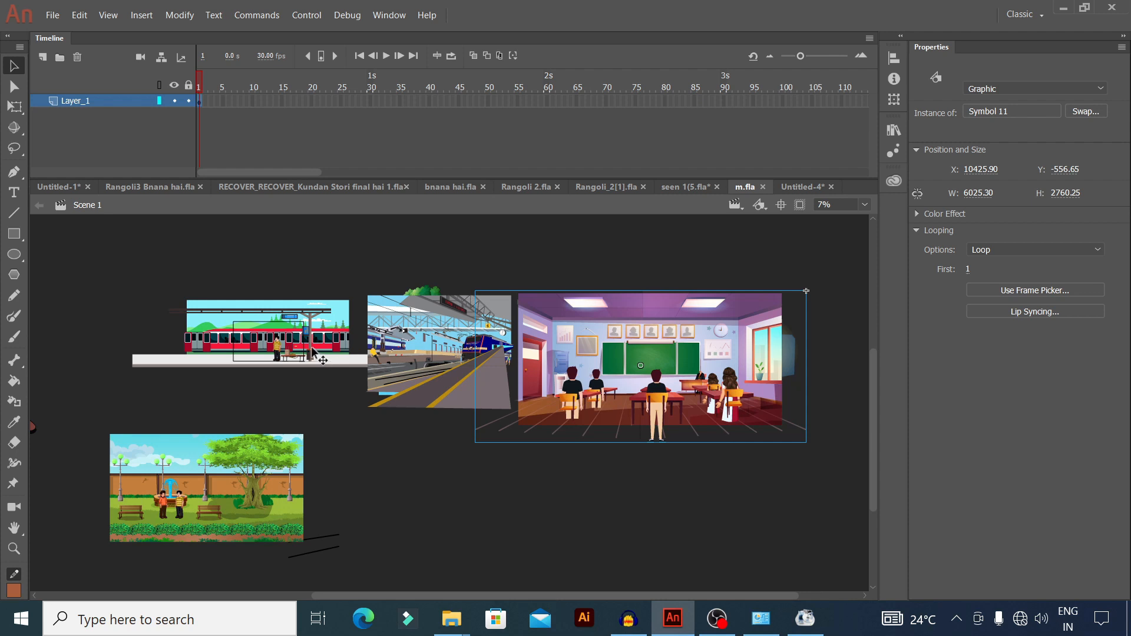
{"action": "left_click", "coordinate": [494, 354]}
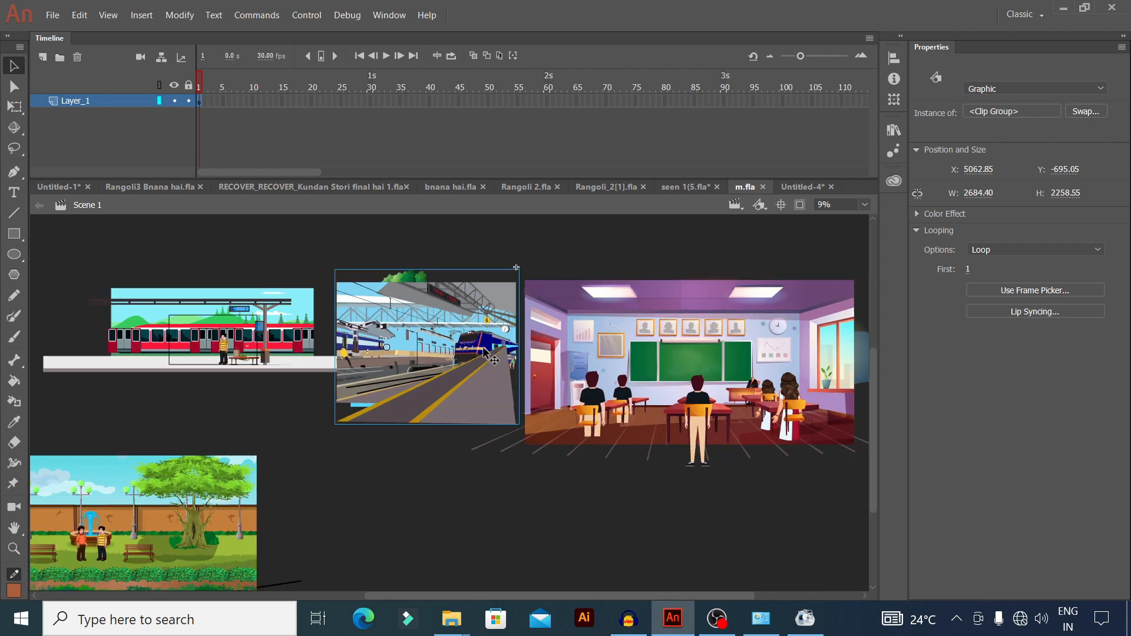
{"action": "scroll", "coordinate": [493, 349], "scroll_direction": "up", "scroll_amount": 2}
{"action": "double_click", "coordinate": [489, 358]}
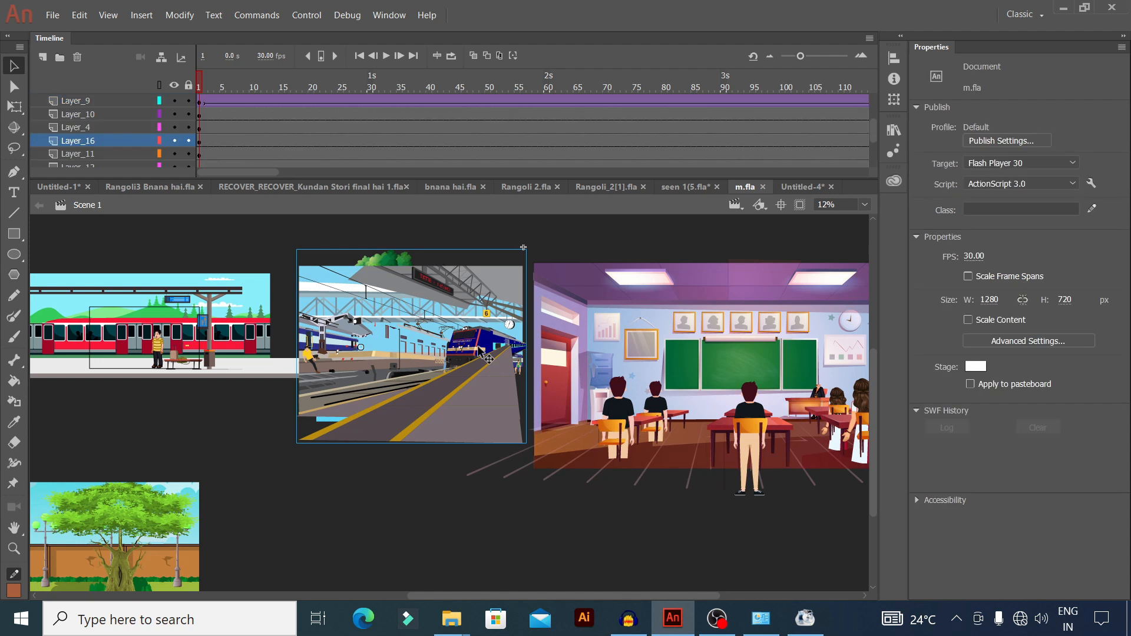
{"action": "left_click", "coordinate": [385, 55]}
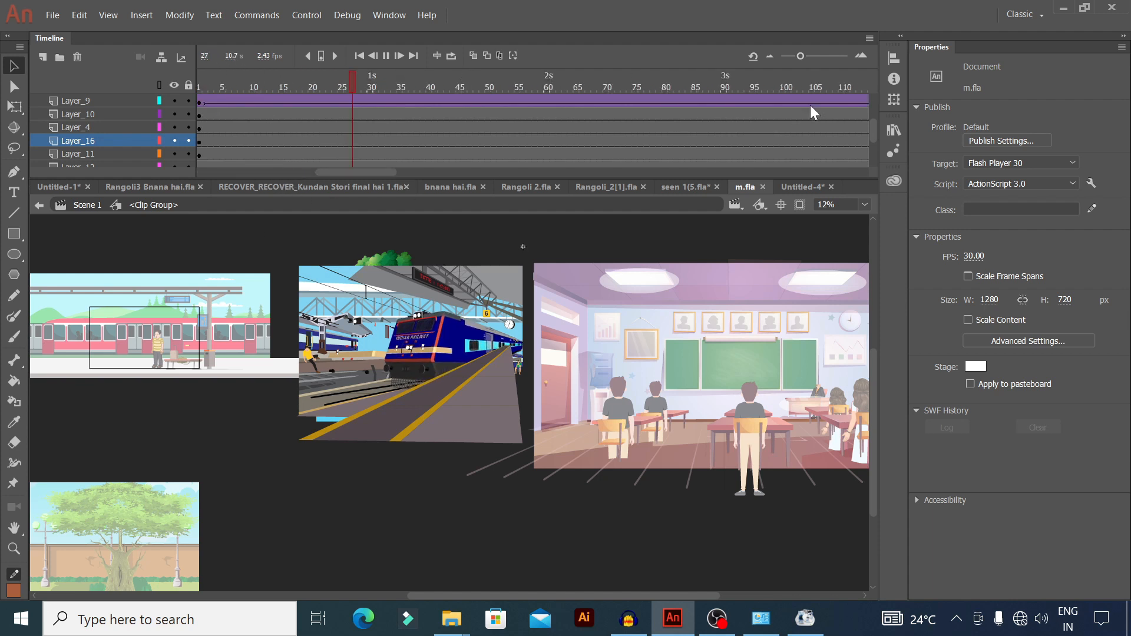
Step: Check the last keyframes of the train animation on Layer_9 inside the clip group, and return to the m.fla main scene
{"action": "left_click", "coordinate": [376, 137]}
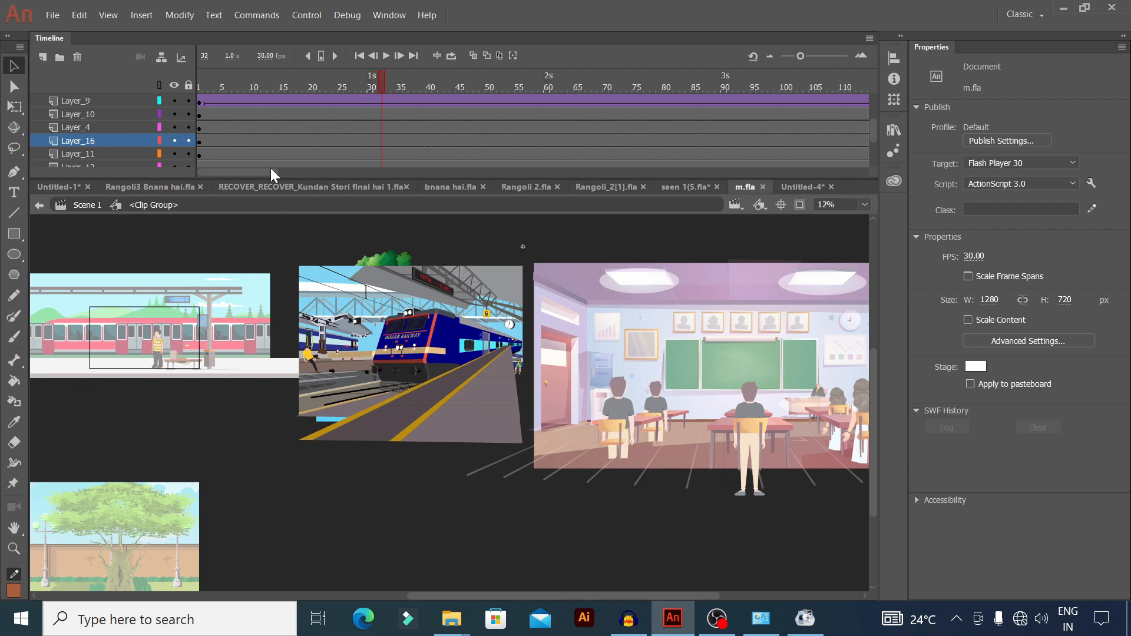
{"action": "left_click_drag", "start_coordinate": [257, 174], "coordinate": [329, 185]}
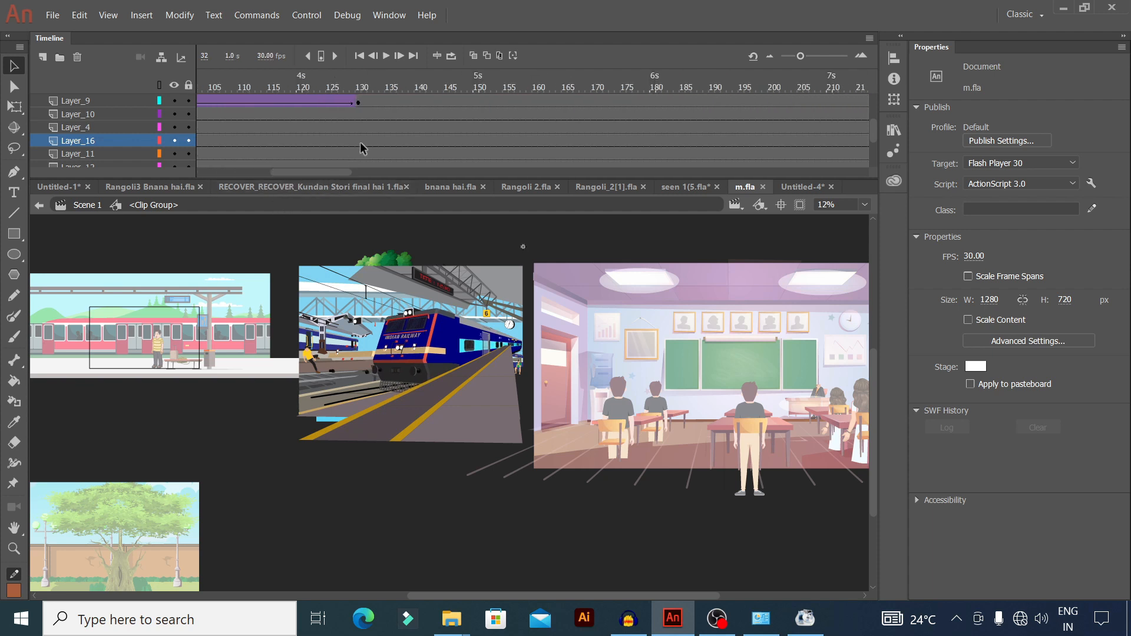
{"action": "left_click", "coordinate": [359, 101]}
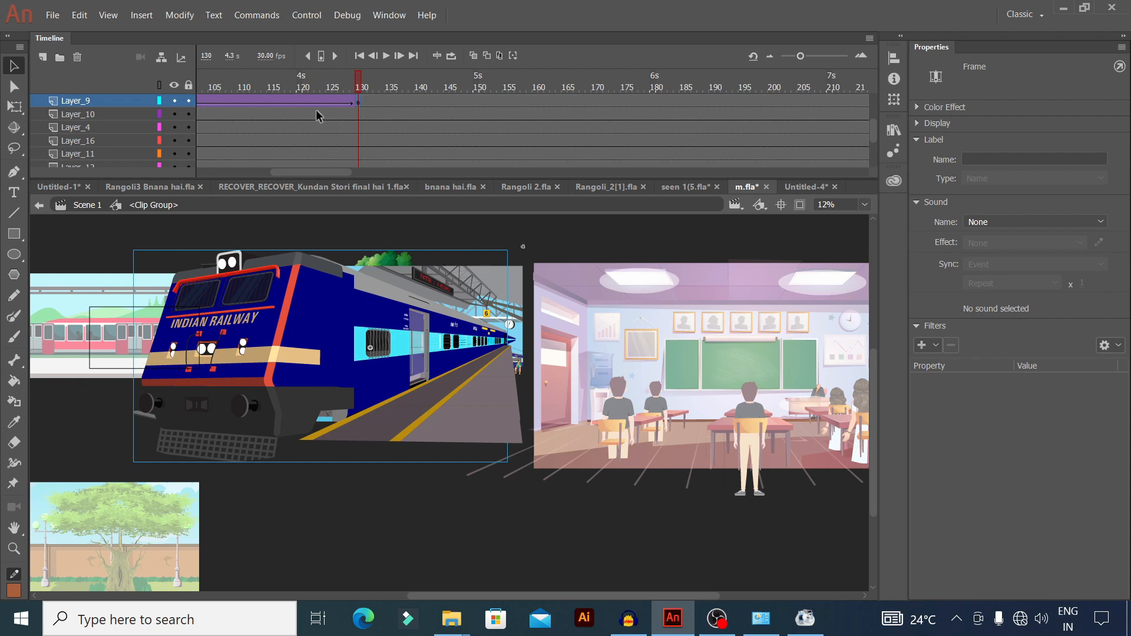
{"action": "key", "text": "comma"}
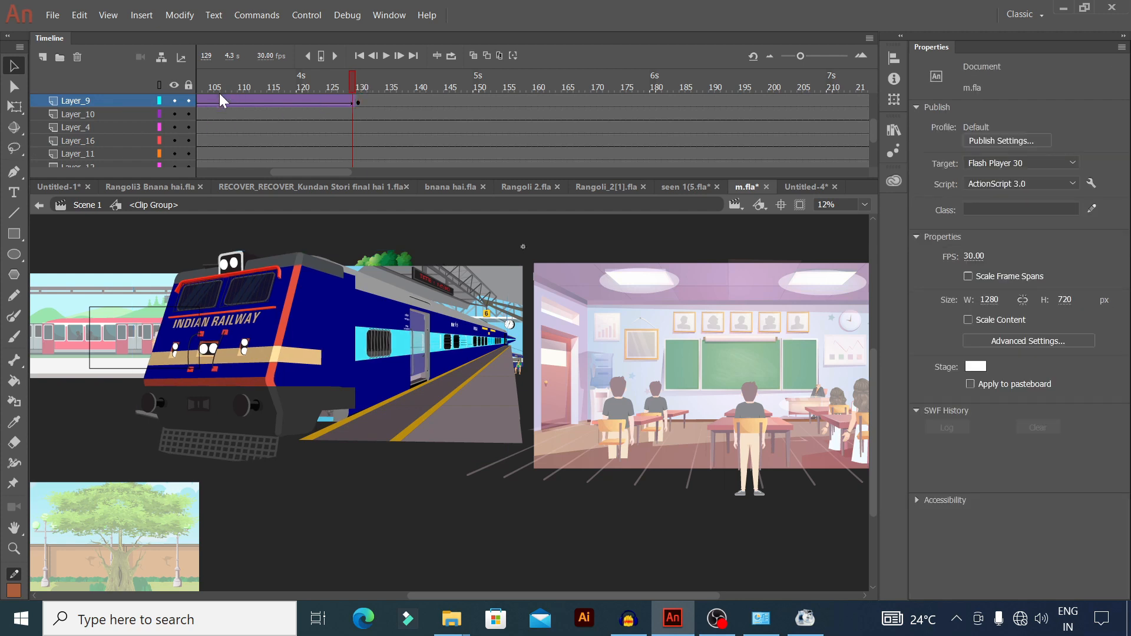
{"action": "left_click", "coordinate": [84, 205]}
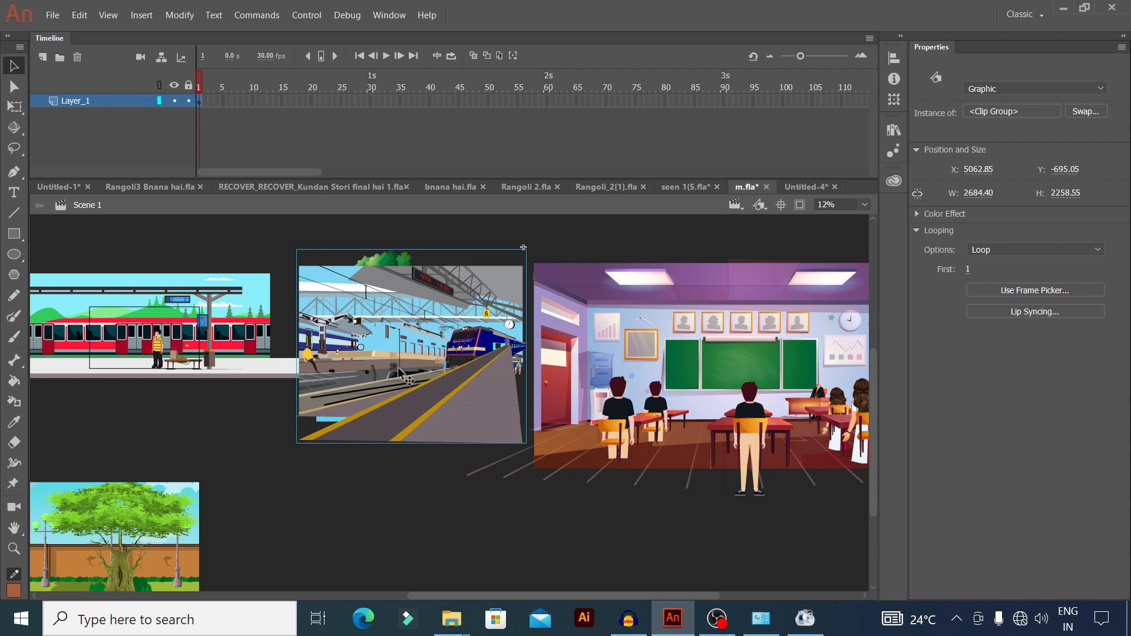
{"action": "scroll", "coordinate": [471, 404], "scroll_direction": "down", "scroll_amount": 2}
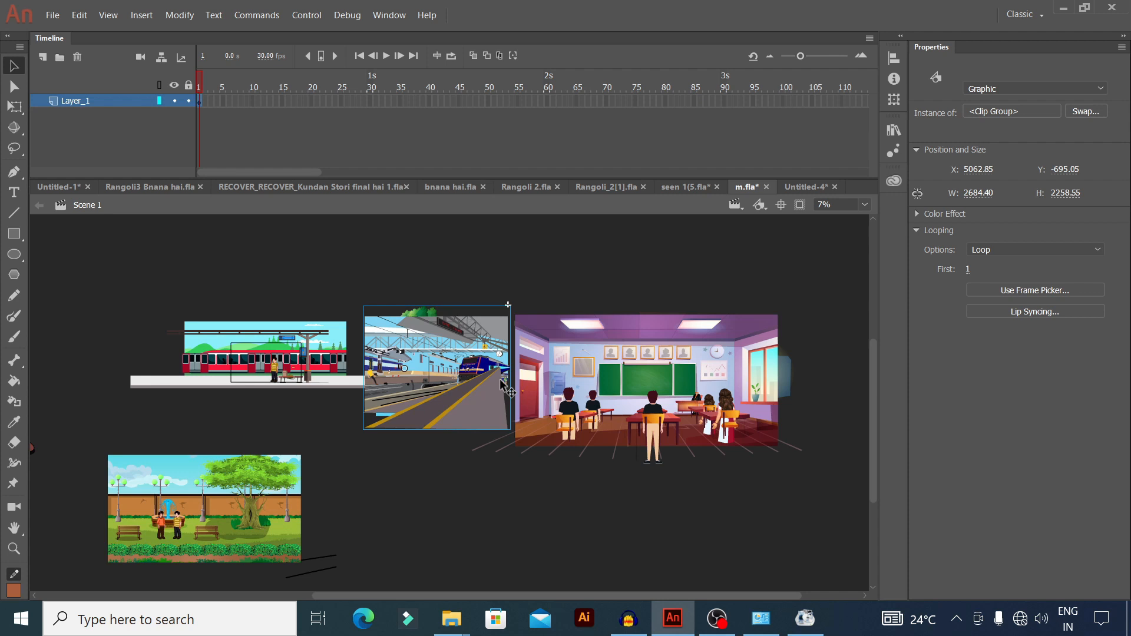
Step: Switch to Untitled-4 and listen to the voice audio from the start of the timeline, pausing partway through
{"action": "left_click", "coordinate": [819, 186]}
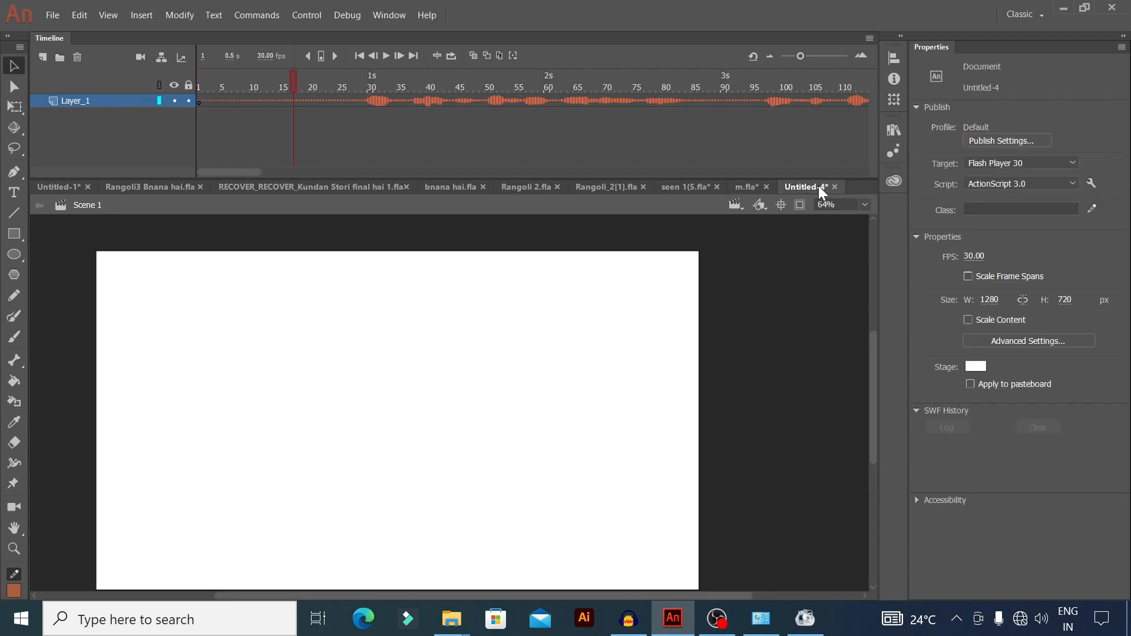
{"action": "left_click", "coordinate": [344, 94]}
{"action": "left_click_drag", "start_coordinate": [352, 84], "coordinate": [152, 119]}
{"action": "left_click", "coordinate": [389, 56]}
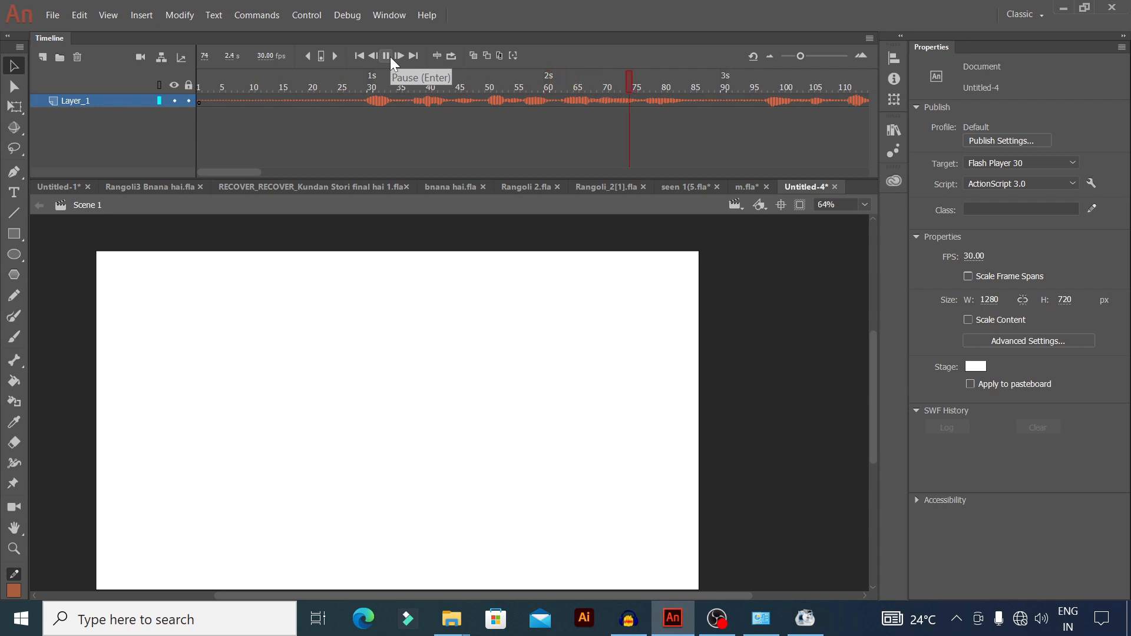
{"action": "left_click", "coordinate": [390, 57]}
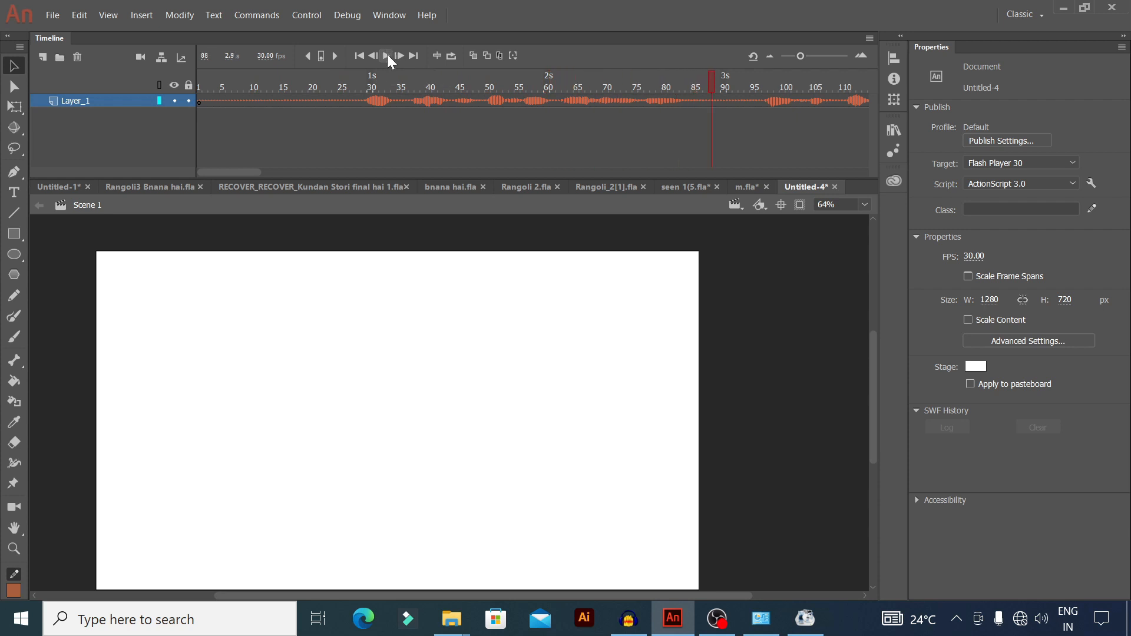
{"action": "left_click", "coordinate": [389, 57]}
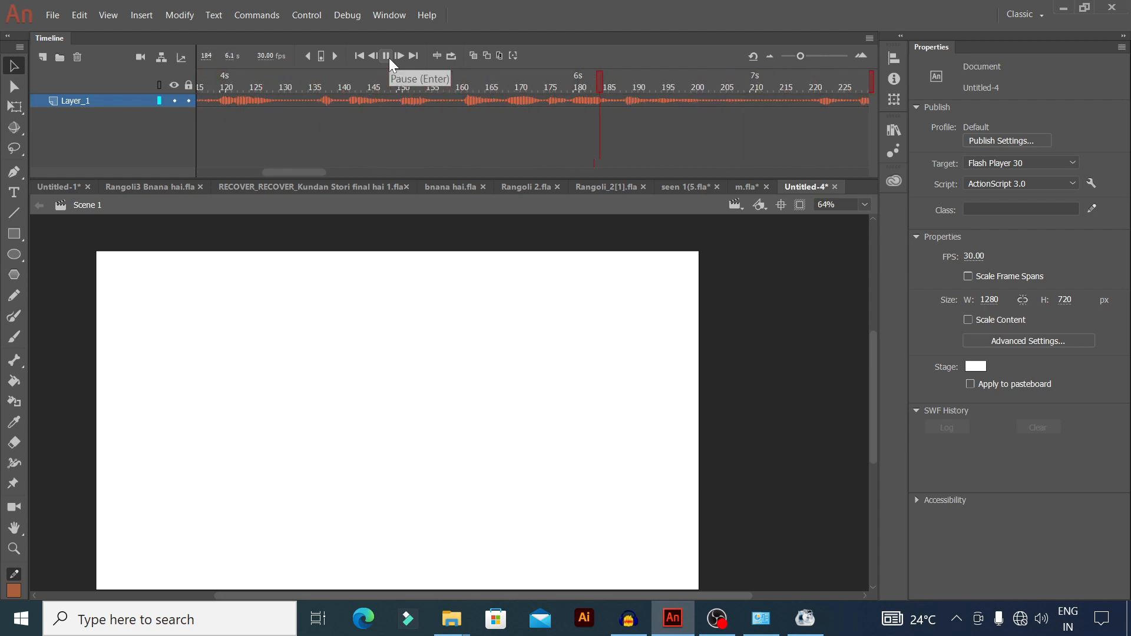
{"action": "left_click", "coordinate": [389, 57]}
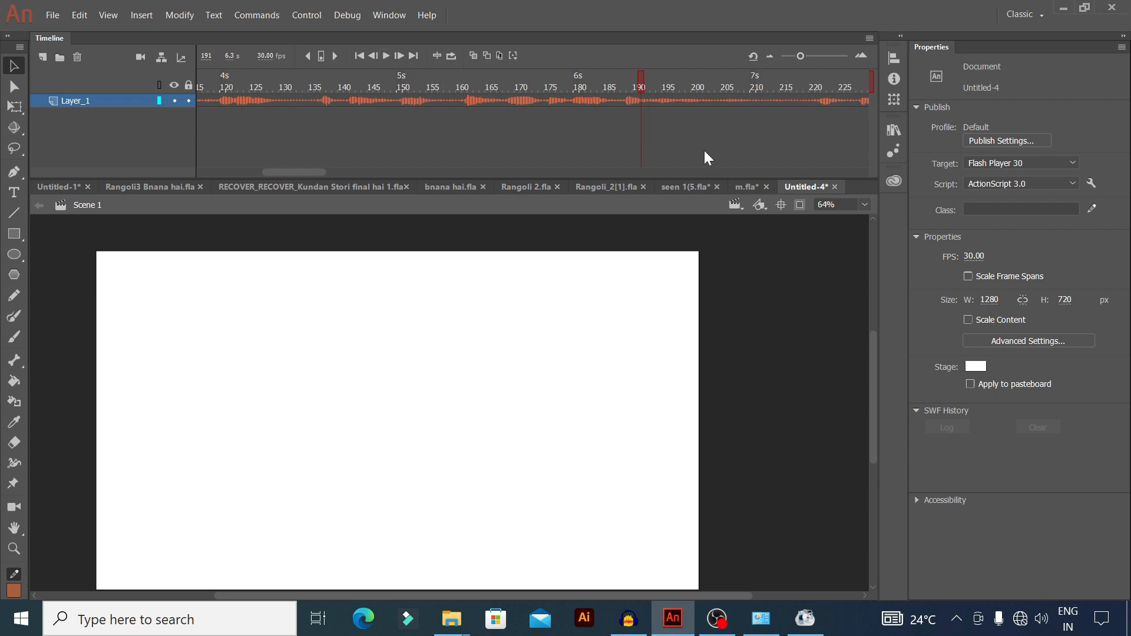
Step: Copy the red train platform scene from m.fla
{"action": "left_click", "coordinate": [740, 187]}
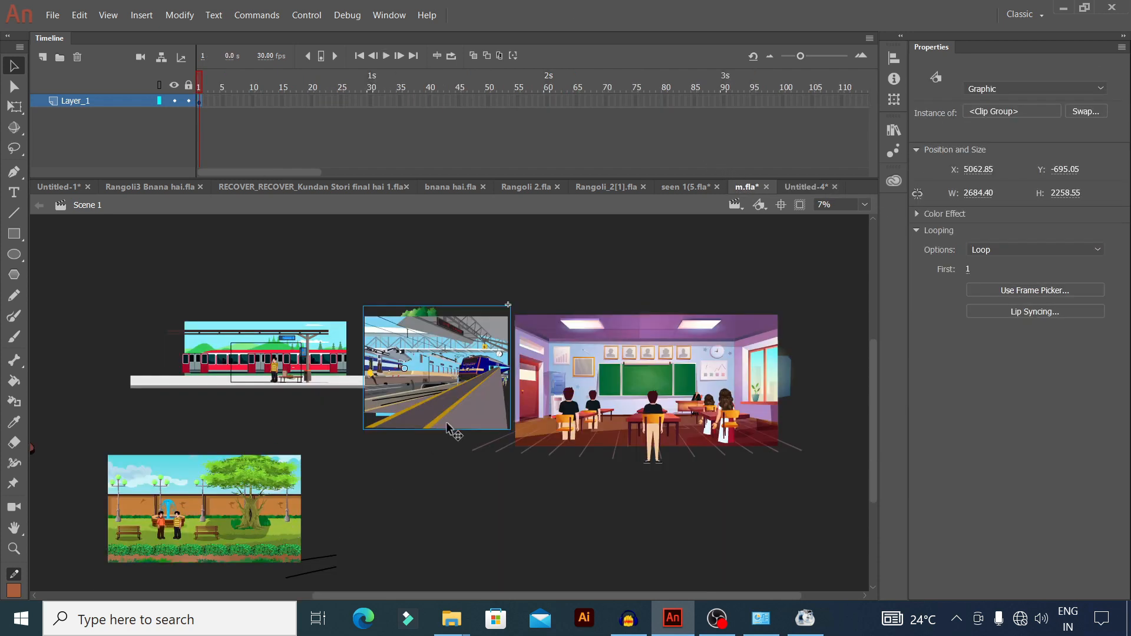
{"action": "left_click", "coordinate": [266, 372]}
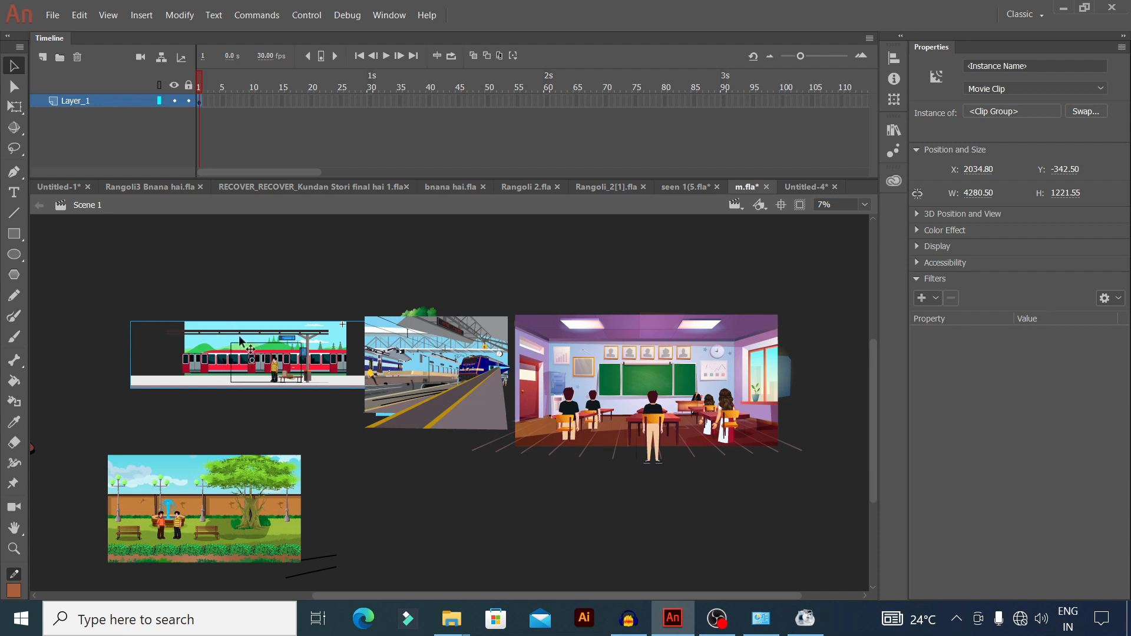
{"action": "left_click", "coordinate": [219, 289]}
{"action": "left_click", "coordinate": [207, 343]}
Step: Add a new layer above the audio in Untitled-4 and paste the copied platform scene on its first frame
{"action": "left_click", "coordinate": [804, 187]}
{"action": "left_click", "coordinate": [43, 56]}
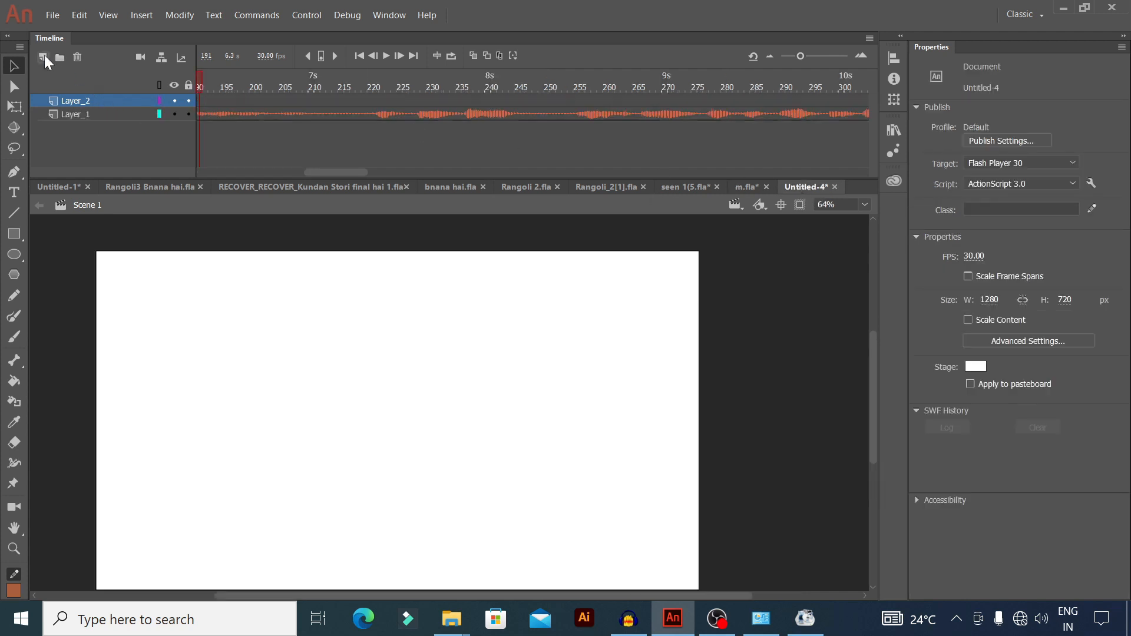
{"action": "left_click_drag", "start_coordinate": [334, 174], "coordinate": [125, 172]}
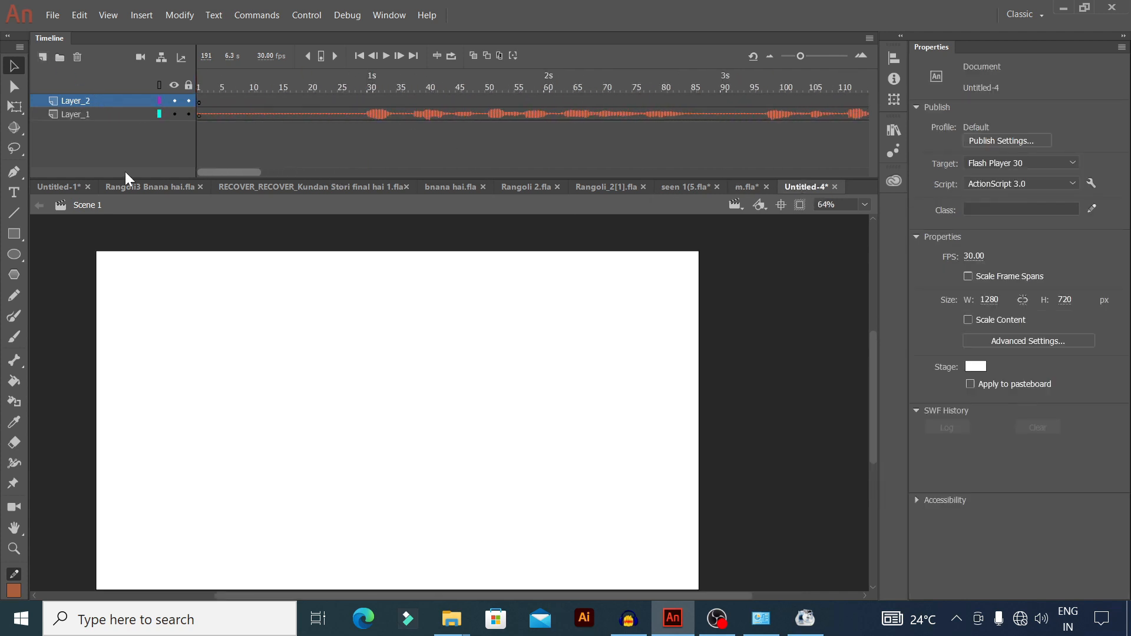
{"action": "left_click", "coordinate": [198, 102]}
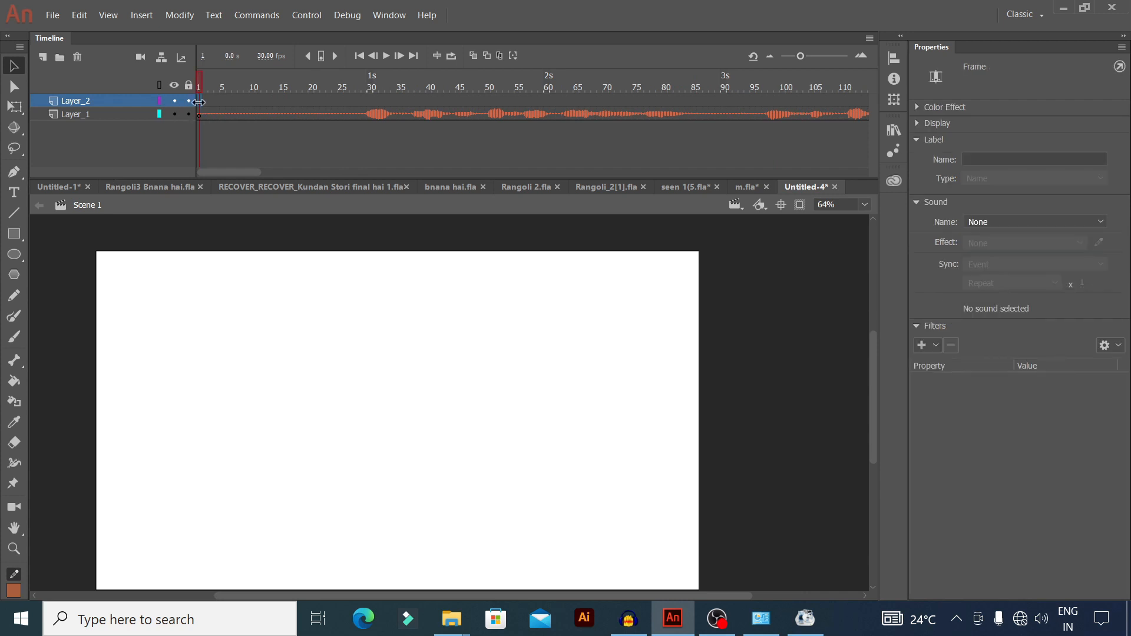
{"action": "key", "text": "ctrl+v"}
Step: Move the pasted platform scene so its train section covers the stage, at about X 2083 and Y -174
{"action": "scroll", "coordinate": [485, 430], "scroll_direction": "down", "scroll_amount": 4}
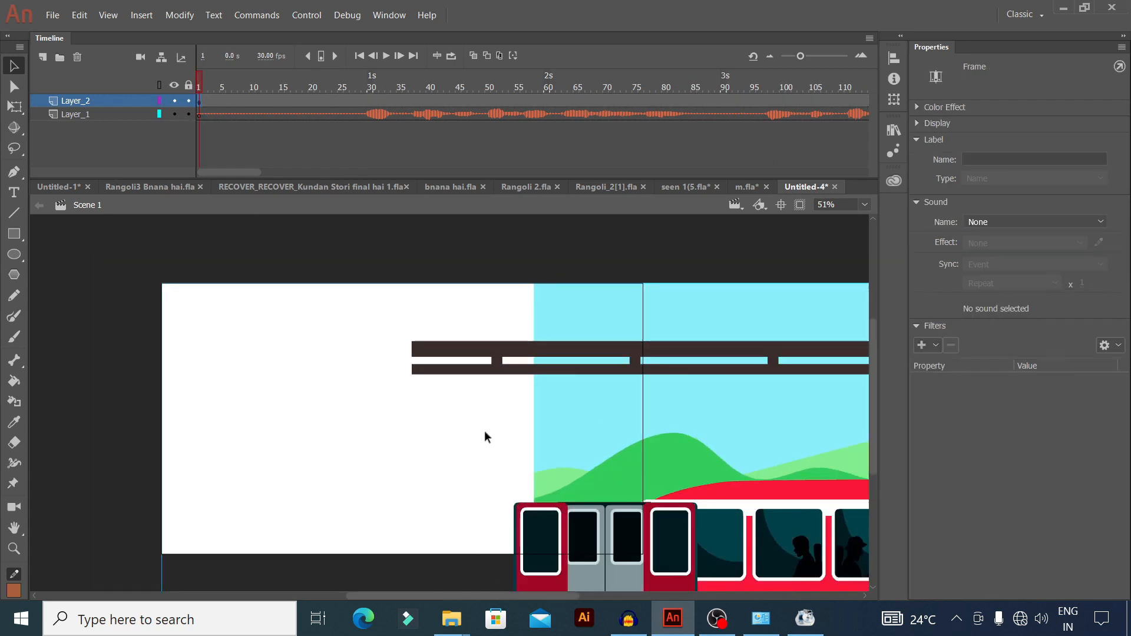
{"action": "left_click_drag", "start_coordinate": [656, 479], "coordinate": [408, 446]}
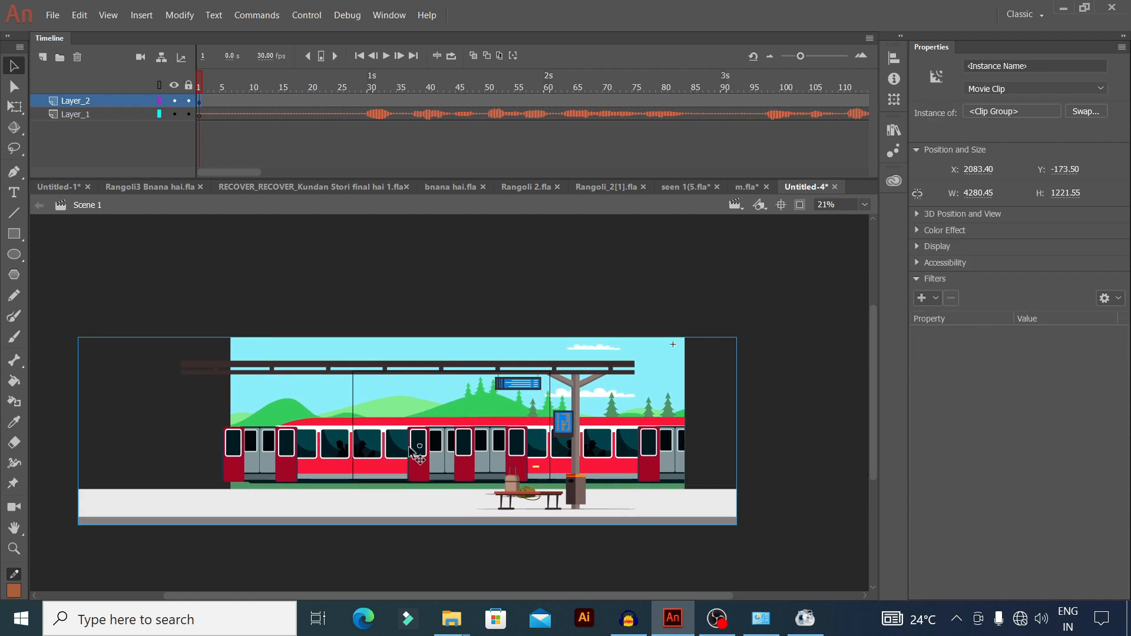
{"action": "scroll", "coordinate": [468, 422], "scroll_direction": "up", "scroll_amount": 2}
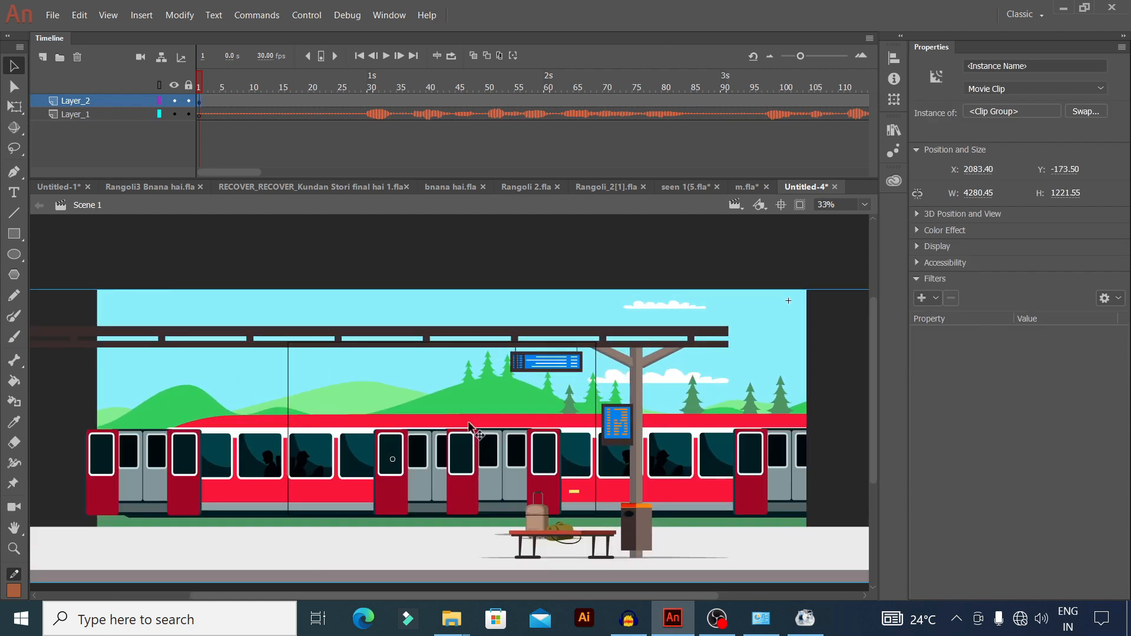
{"action": "scroll", "coordinate": [468, 422], "scroll_direction": "down", "scroll_amount": 2}
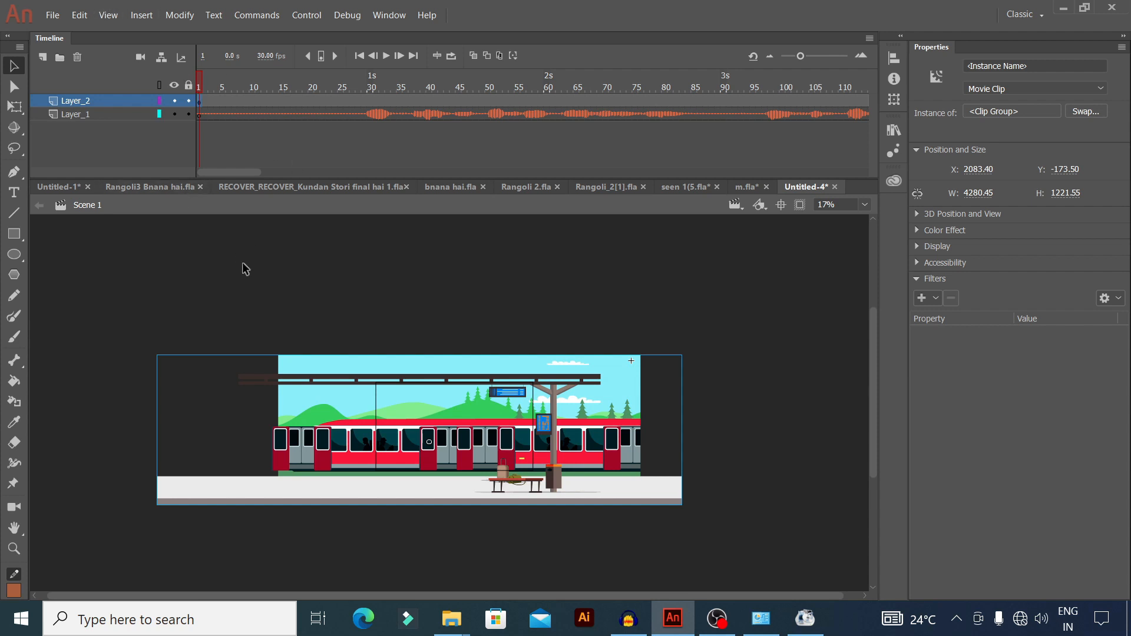
Step: Convert the platform scene into a symbol of type Graphic
{"action": "key", "text": "F8"}
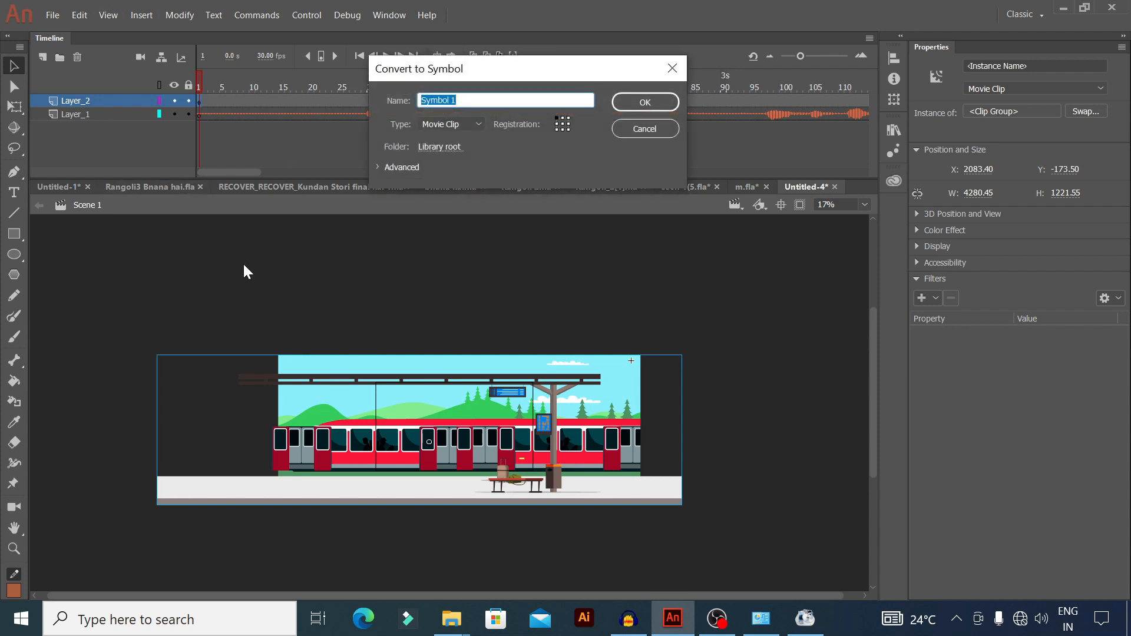
{"action": "left_click", "coordinate": [478, 125]}
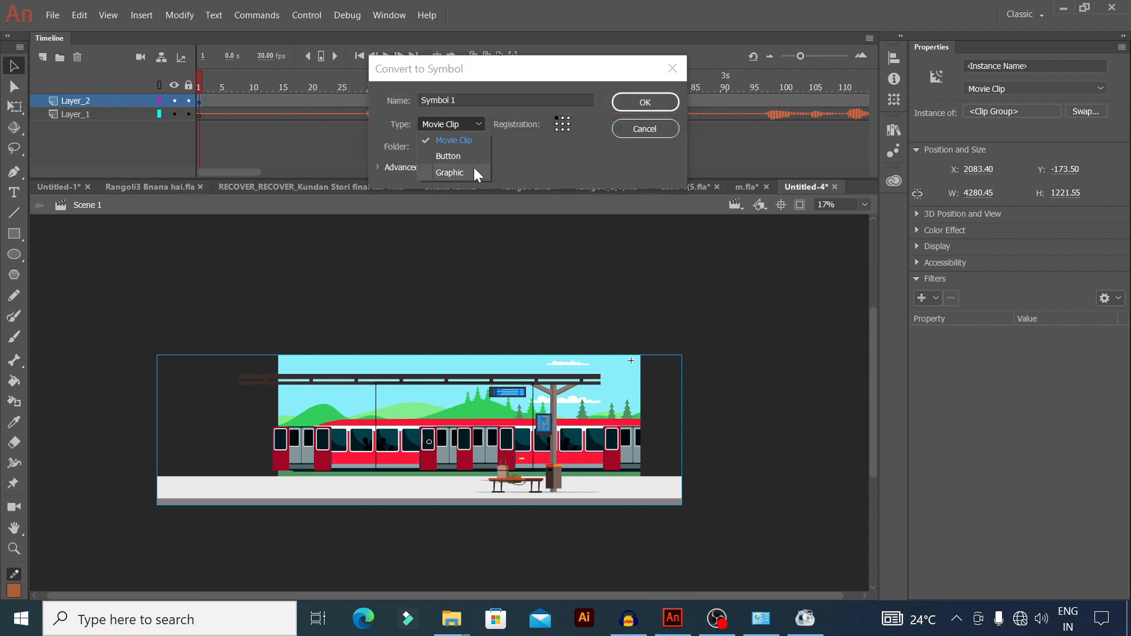
{"action": "left_click", "coordinate": [466, 172]}
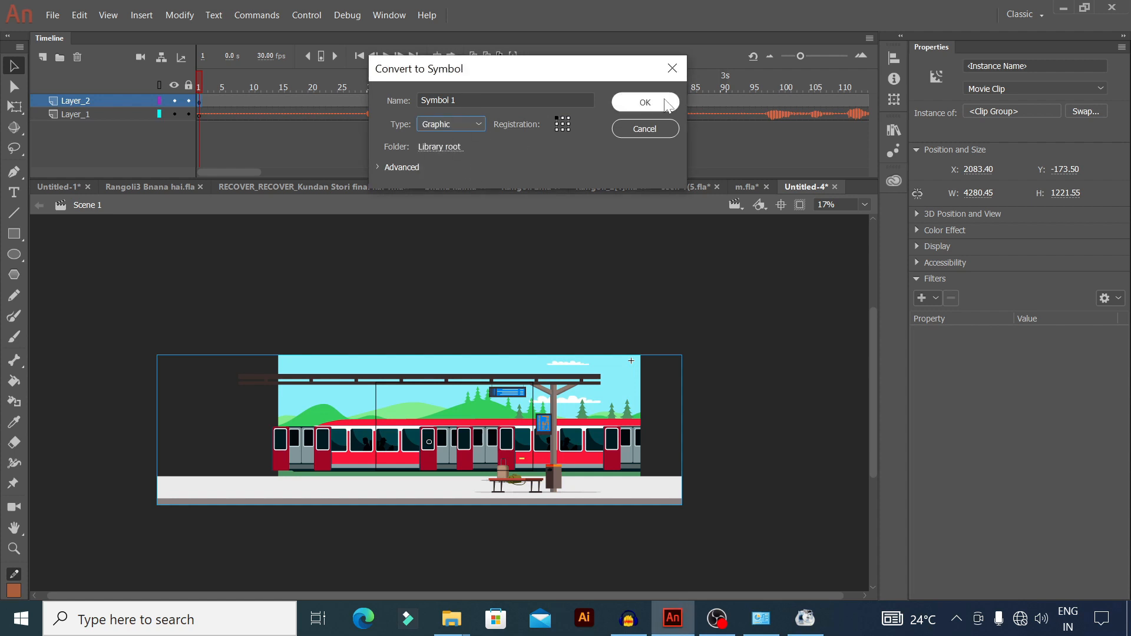
{"action": "left_click", "coordinate": [645, 102]}
Step: Copy the audio layer from the main timeline and paste it inside the platform scene's graphic symbol
{"action": "left_click", "coordinate": [119, 113]}
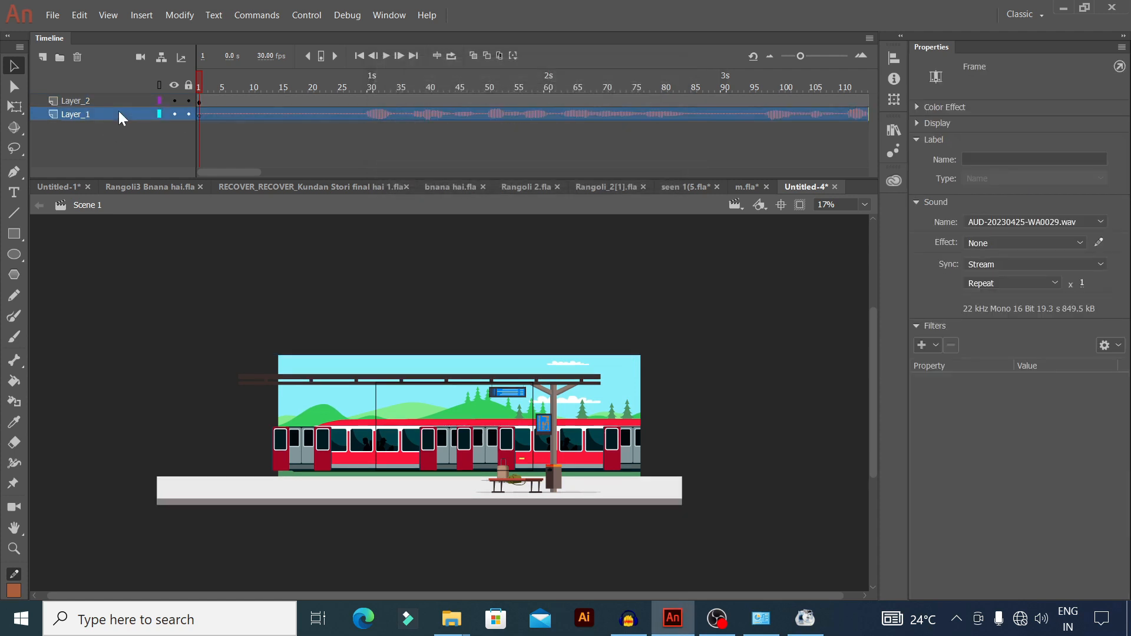
{"action": "right_click", "coordinate": [118, 115]}
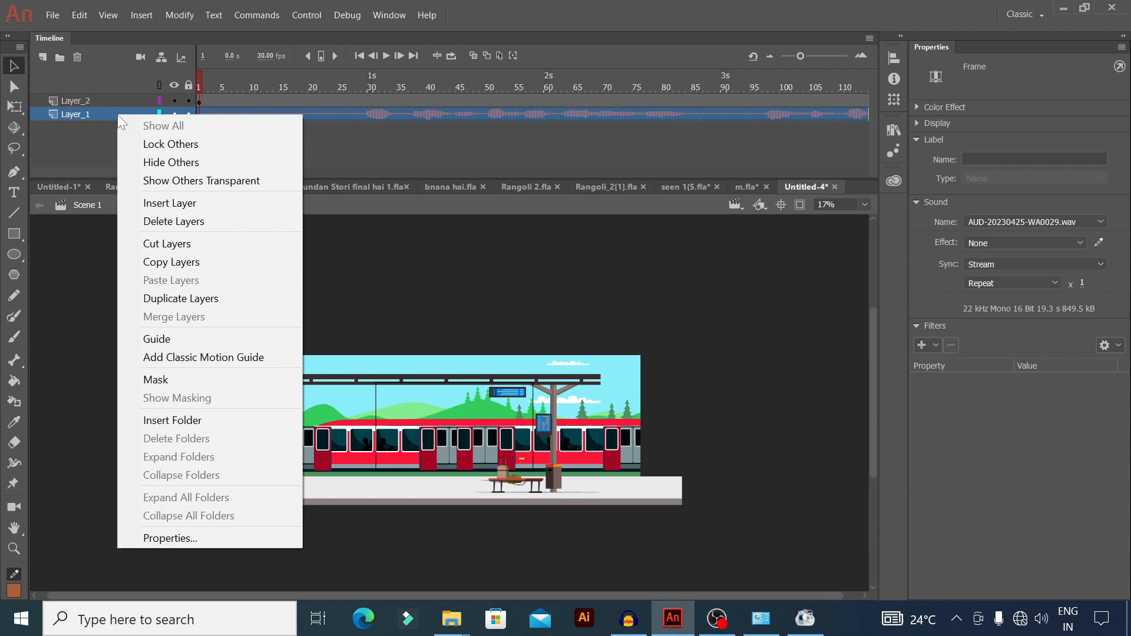
{"action": "left_click", "coordinate": [158, 259]}
{"action": "double_click", "coordinate": [358, 396]}
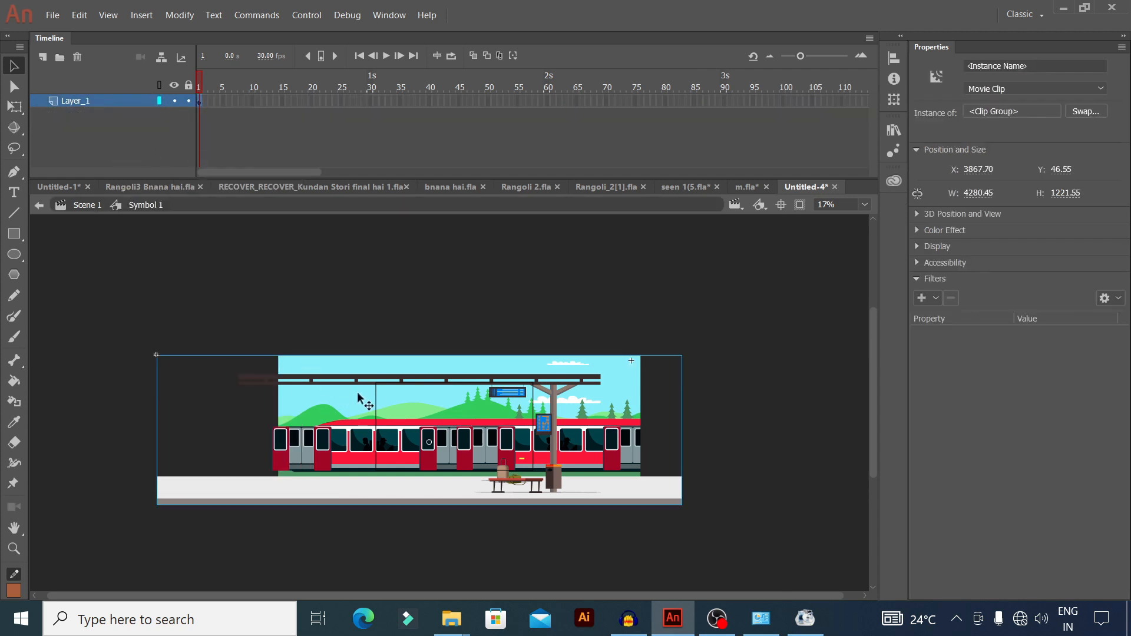
{"action": "right_click", "coordinate": [132, 99]}
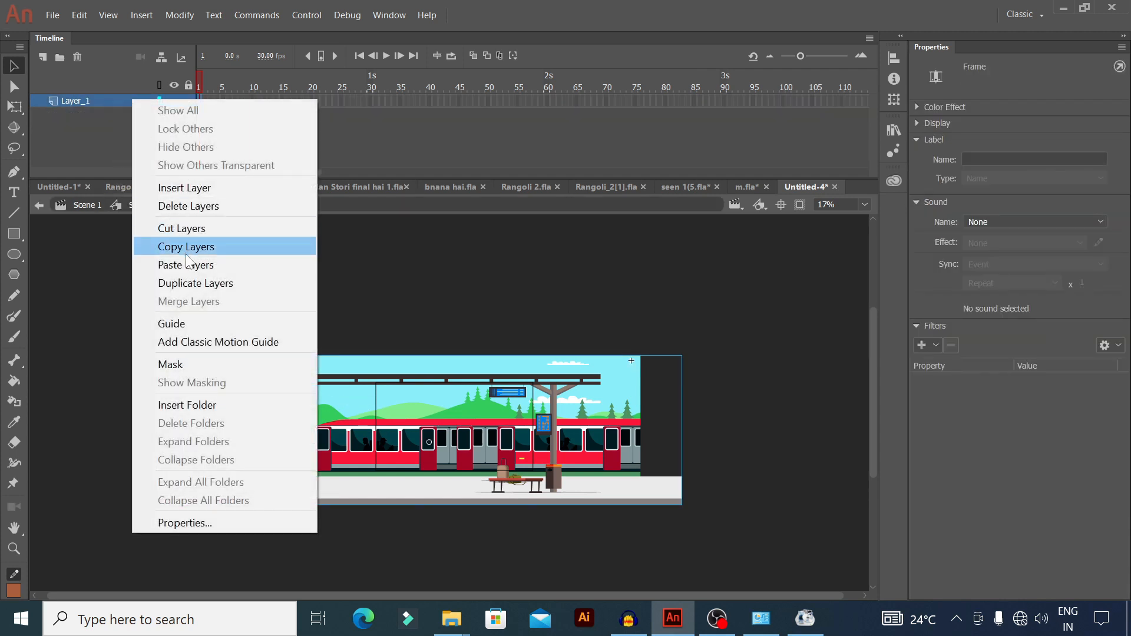
{"action": "left_click", "coordinate": [177, 261]}
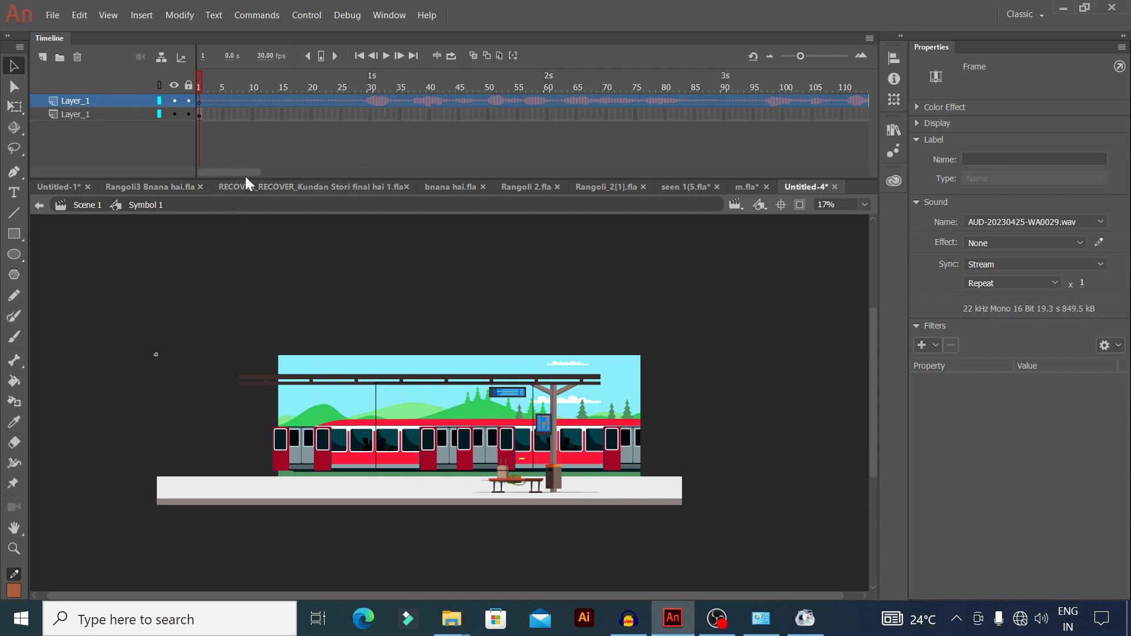
Step: Extend the platform layer inside the symbol to frame 578, where the audio ends
{"action": "left_click_drag", "start_coordinate": [246, 173], "coordinate": [553, 180]}
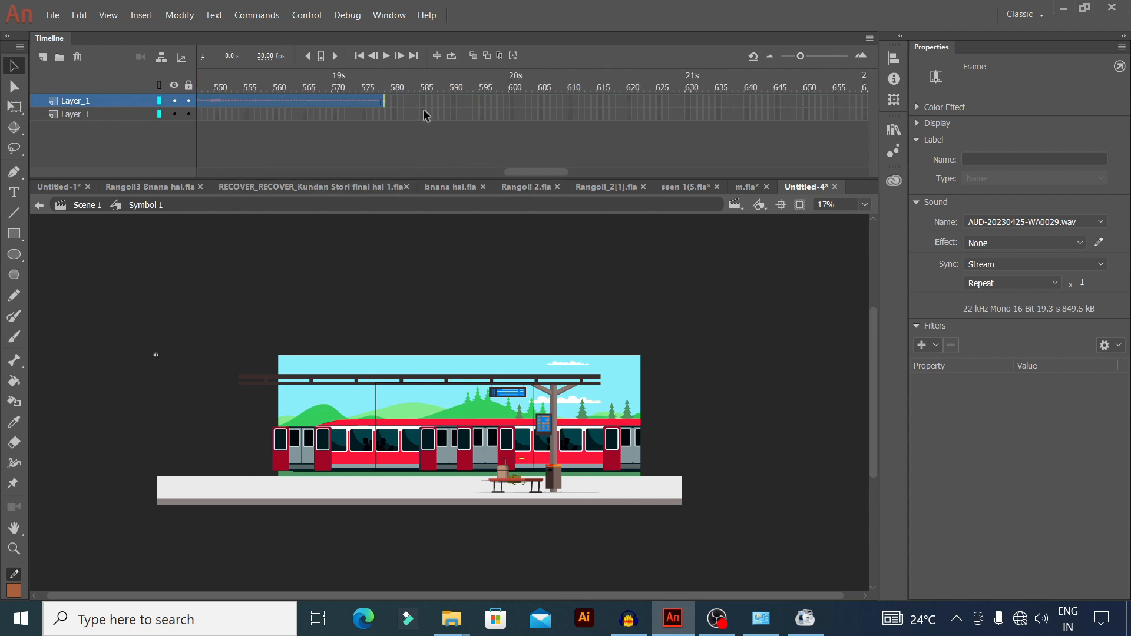
{"action": "left_click", "coordinate": [381, 114]}
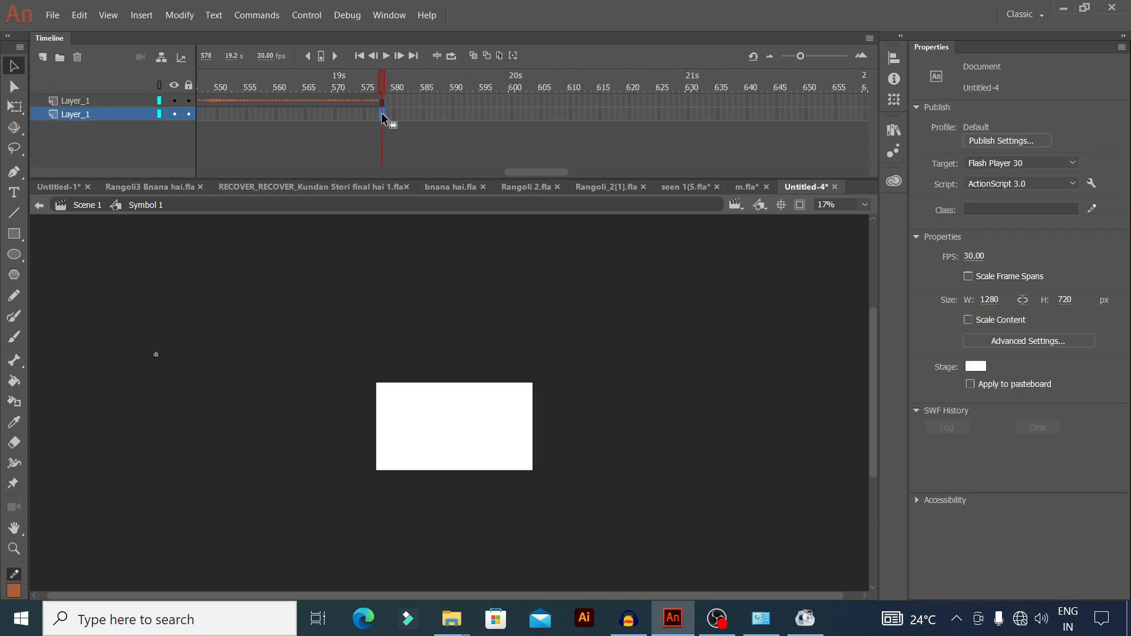
{"action": "key", "text": "F5"}
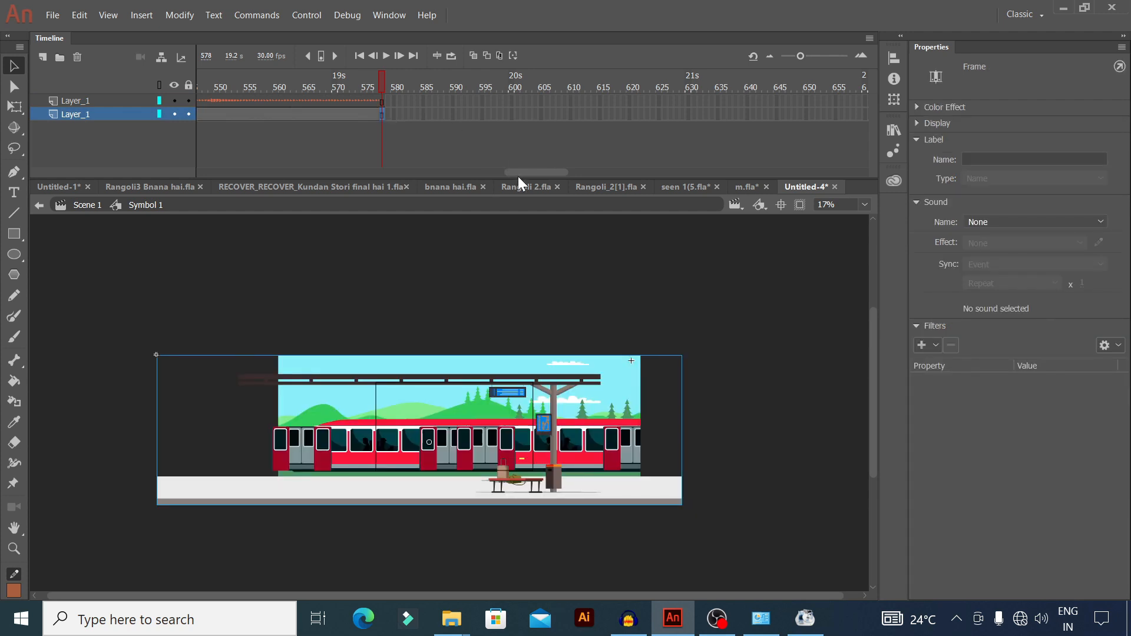
{"action": "left_click_drag", "start_coordinate": [517, 172], "coordinate": [90, 147]}
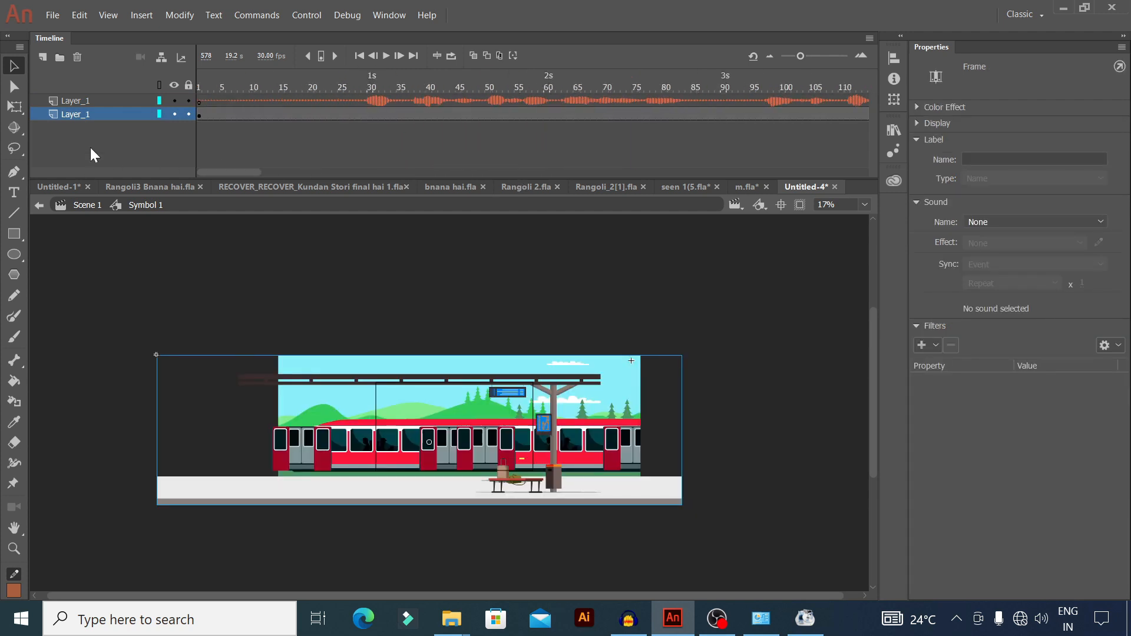
Step: Clip the content outside the stage and shift the platform scene up to about Y -61 inside the symbol
{"action": "left_click", "coordinate": [231, 88]}
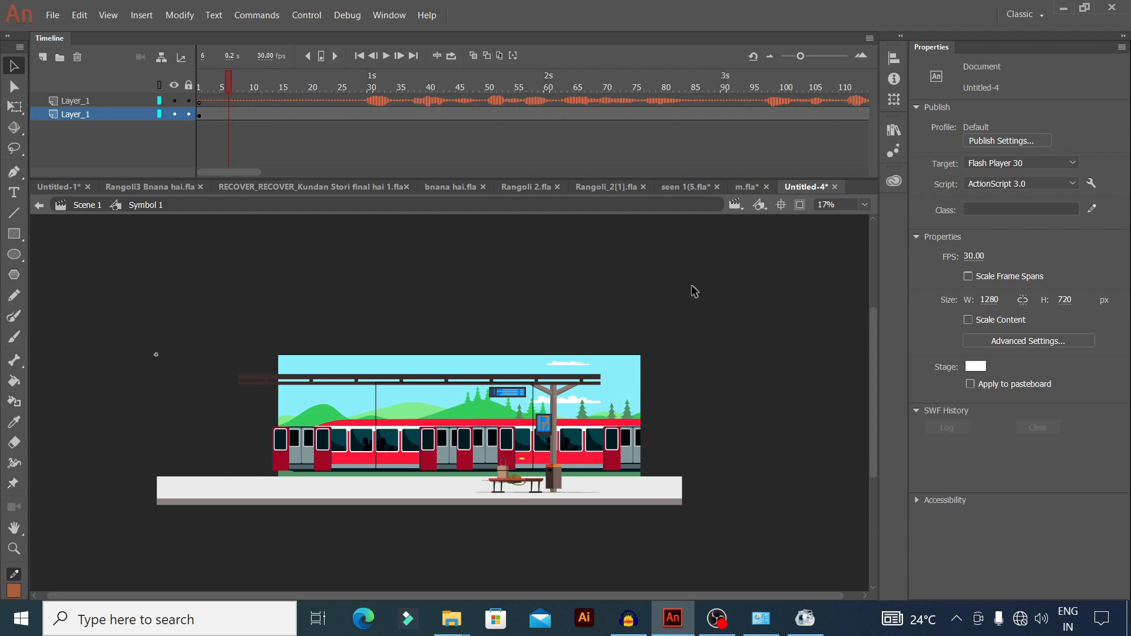
{"action": "left_click", "coordinate": [802, 207]}
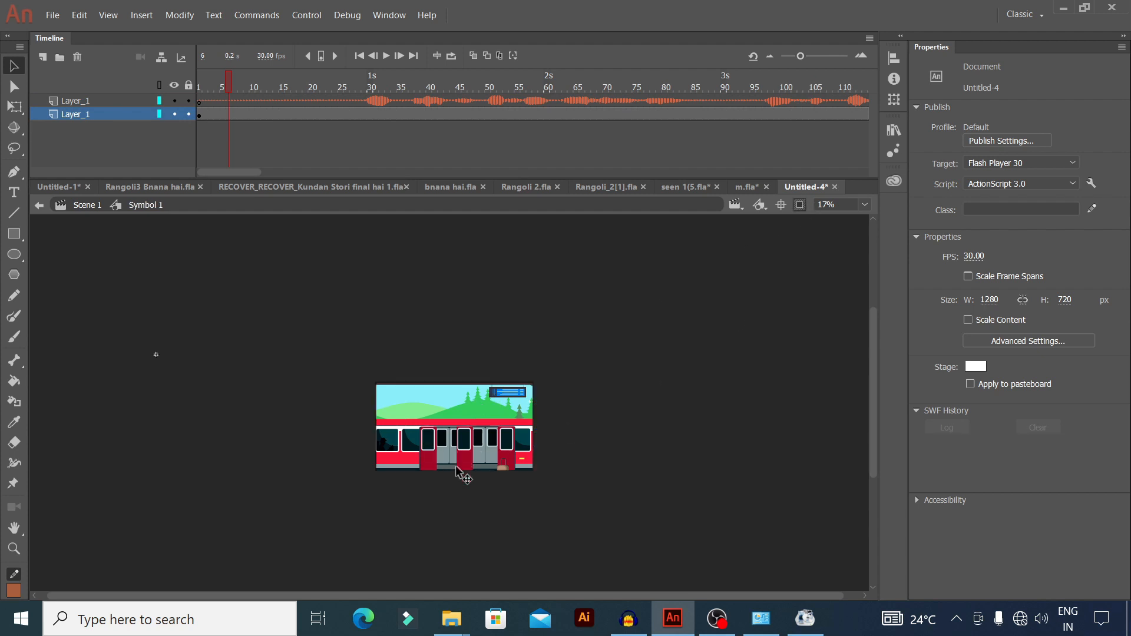
{"action": "left_click_drag", "start_coordinate": [463, 443], "coordinate": [470, 431]}
{"action": "scroll", "coordinate": [471, 451], "scroll_direction": "up", "scroll_amount": 2}
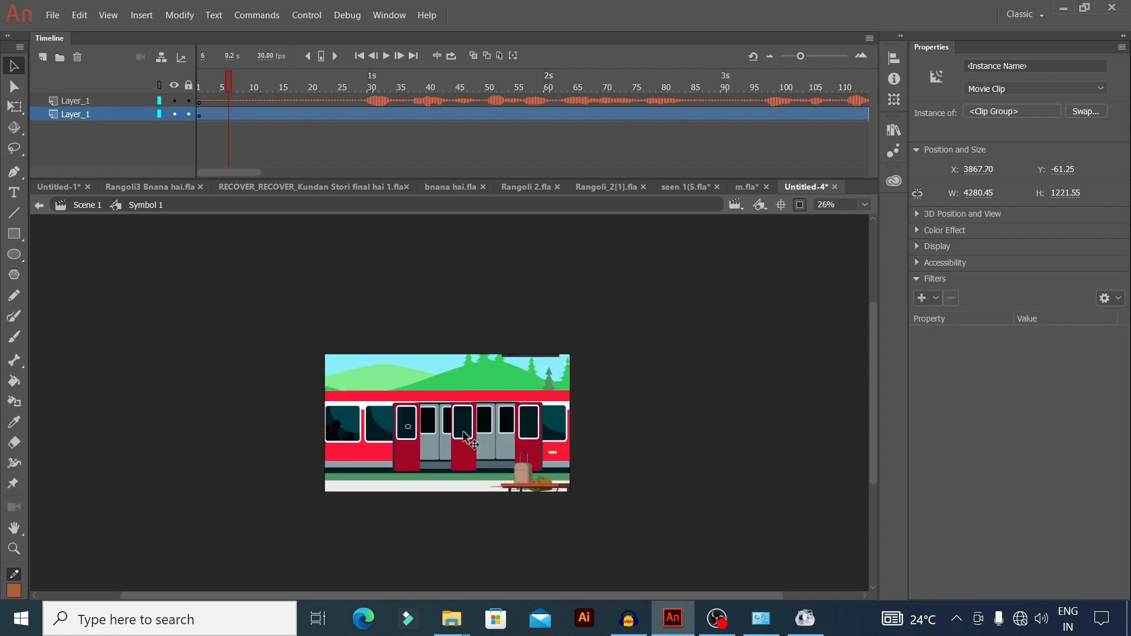
Step: Flip the platform scene horizontally and move it to about X 845, Y -125, checking it with the stage clipping off and on
{"action": "right_click", "coordinate": [449, 421]}
{"action": "mouse_move", "coordinate": [525, 265]}
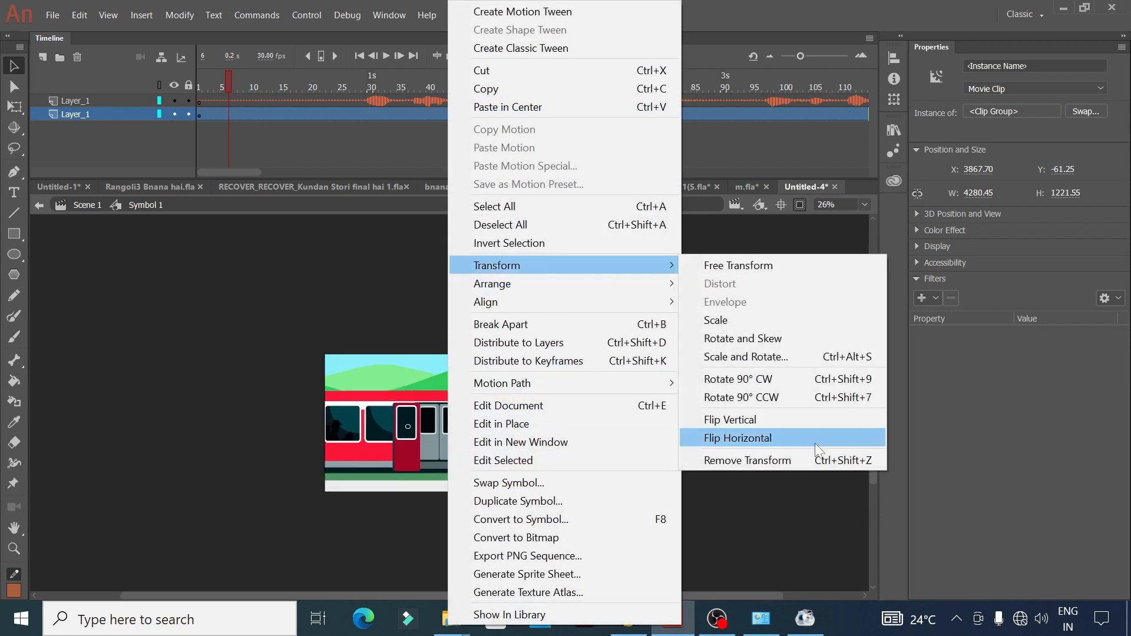
{"action": "left_click", "coordinate": [725, 435]}
{"action": "scroll", "coordinate": [383, 444], "scroll_direction": "up", "scroll_amount": 2}
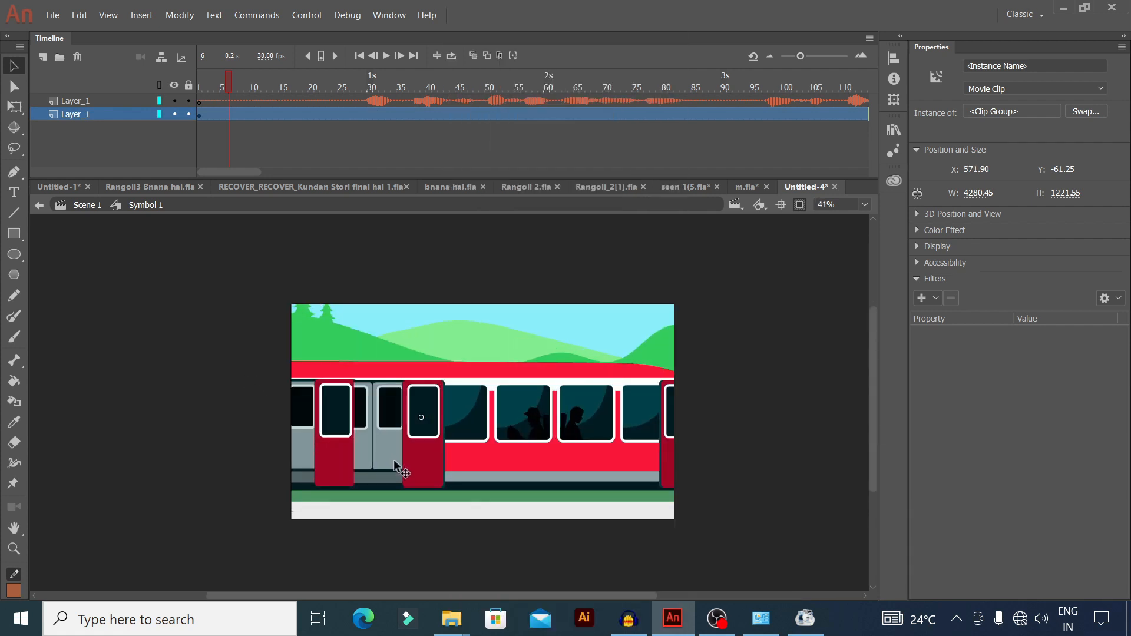
{"action": "left_click_drag", "start_coordinate": [393, 459], "coordinate": [475, 440]}
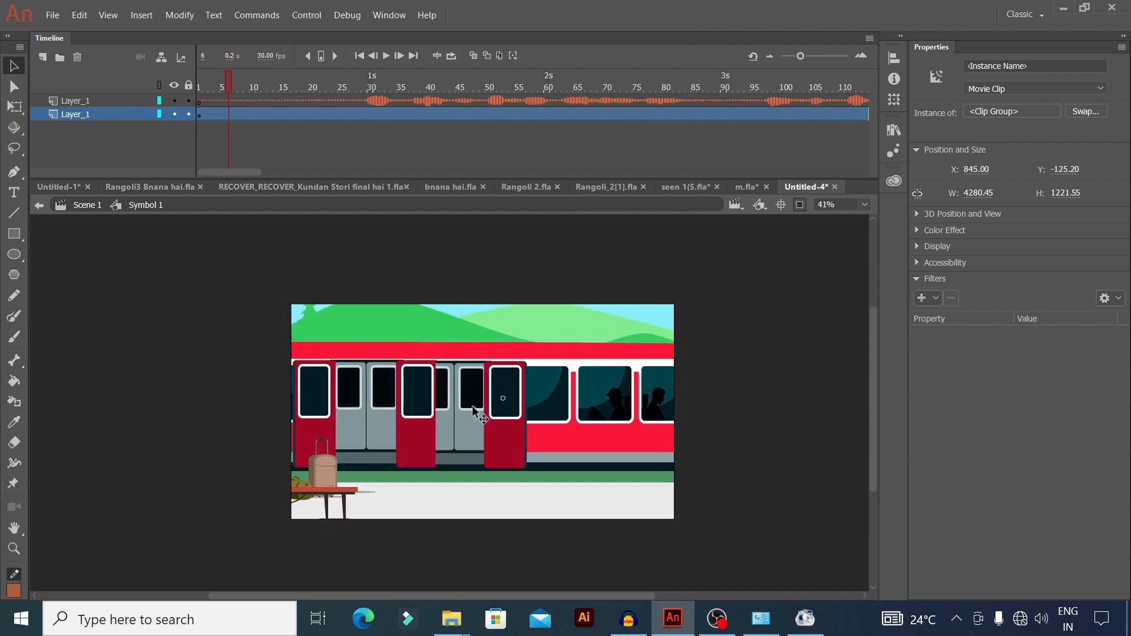
{"action": "scroll", "coordinate": [473, 407], "scroll_direction": "down", "scroll_amount": 1}
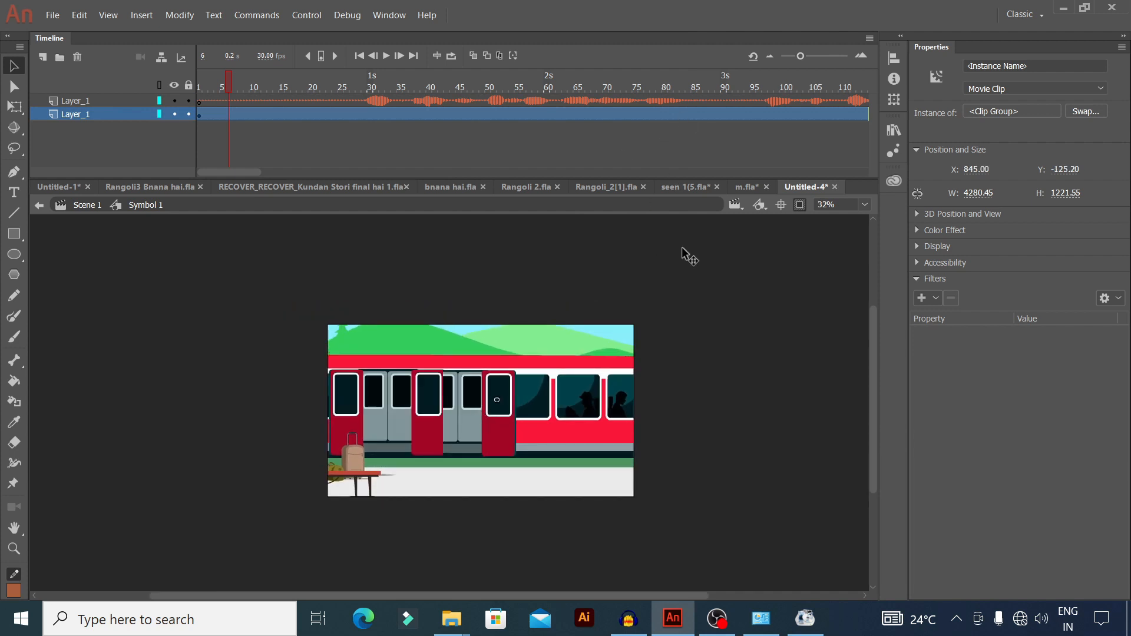
{"action": "left_click", "coordinate": [798, 206]}
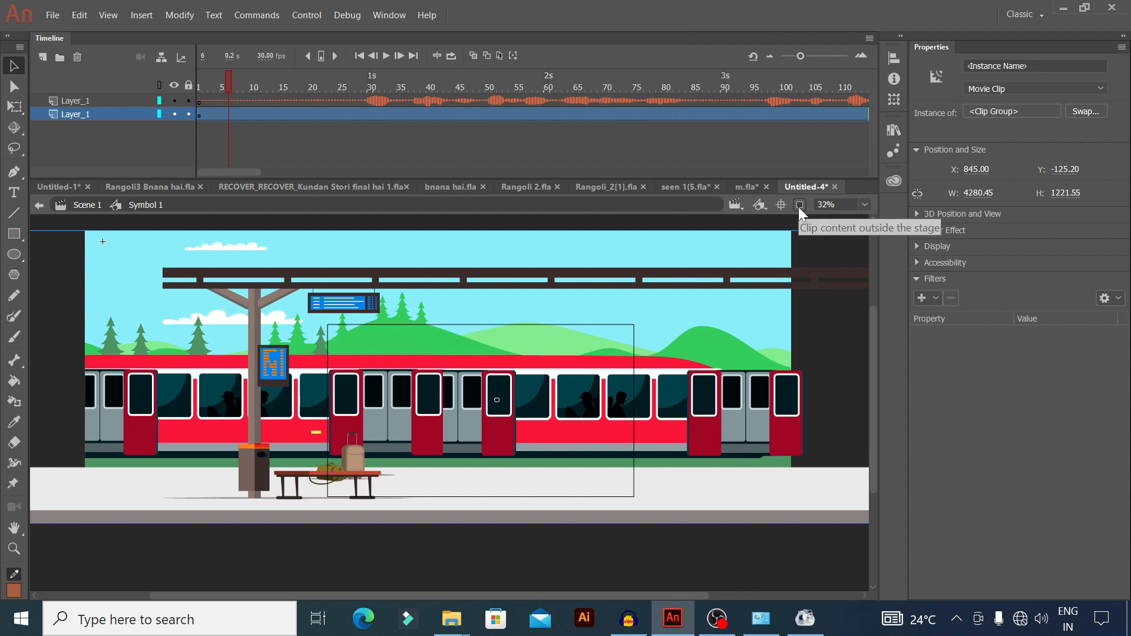
{"action": "left_click", "coordinate": [799, 207]}
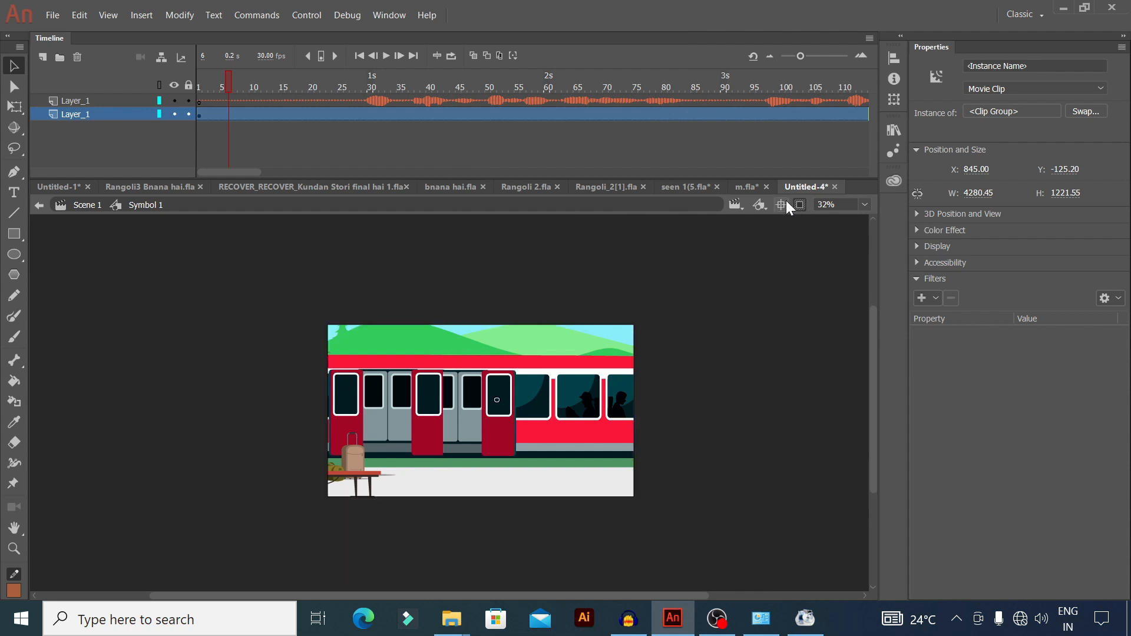
Step: Copy the man in the yellow shirt from m.fla and paste him in place on a new layer above the platform in Untitled-4
{"action": "left_click", "coordinate": [740, 187]}
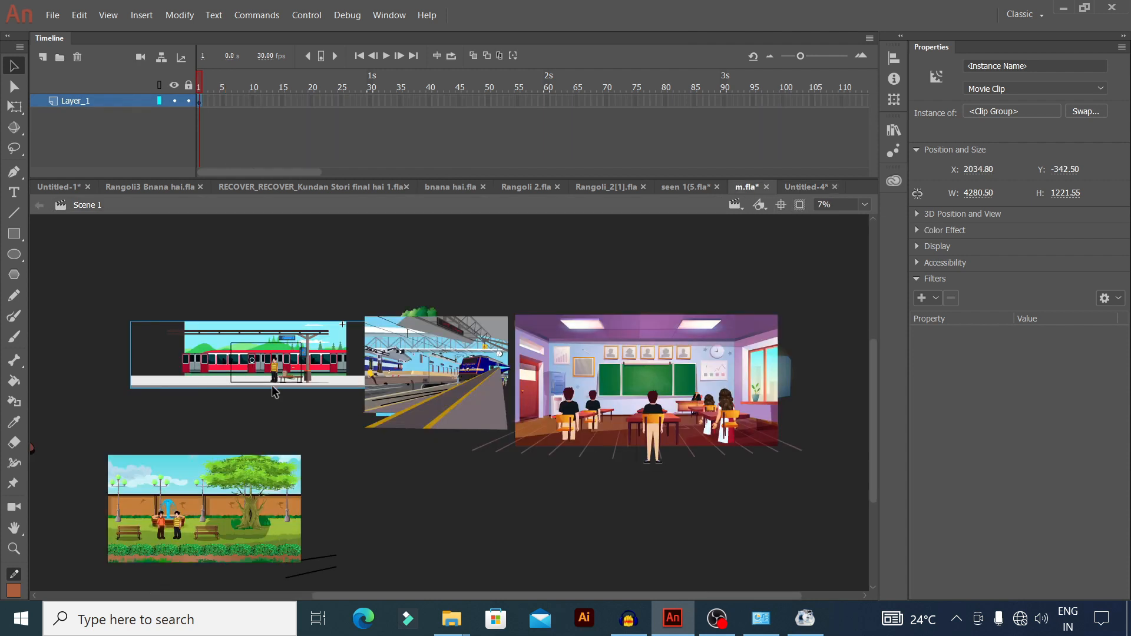
{"action": "left_click", "coordinate": [274, 373]}
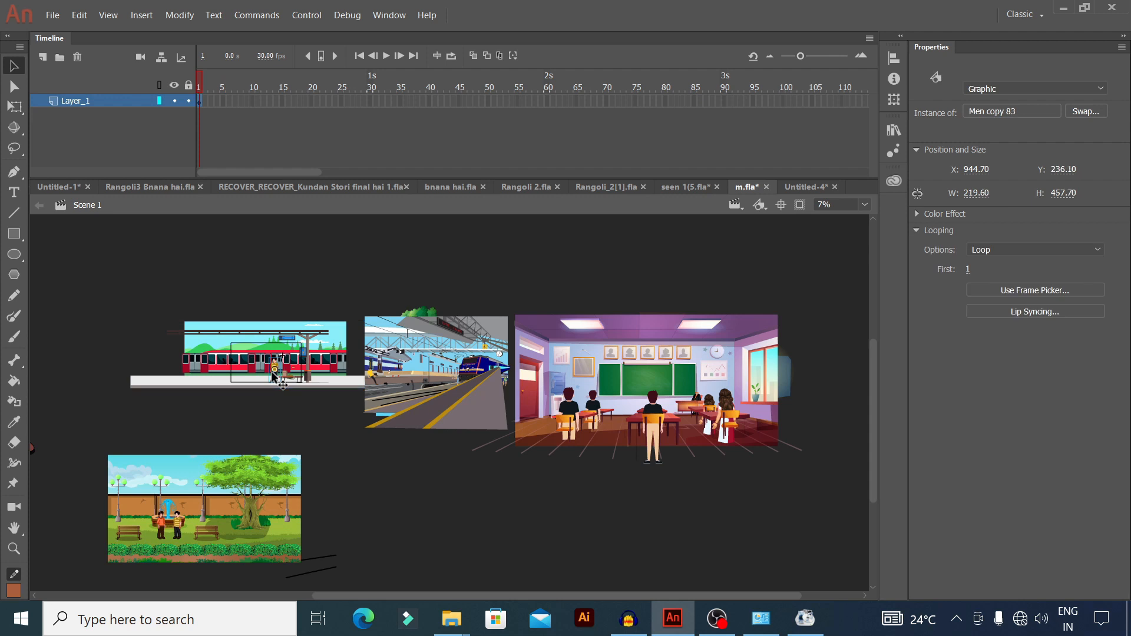
{"action": "left_click", "coordinate": [798, 187]}
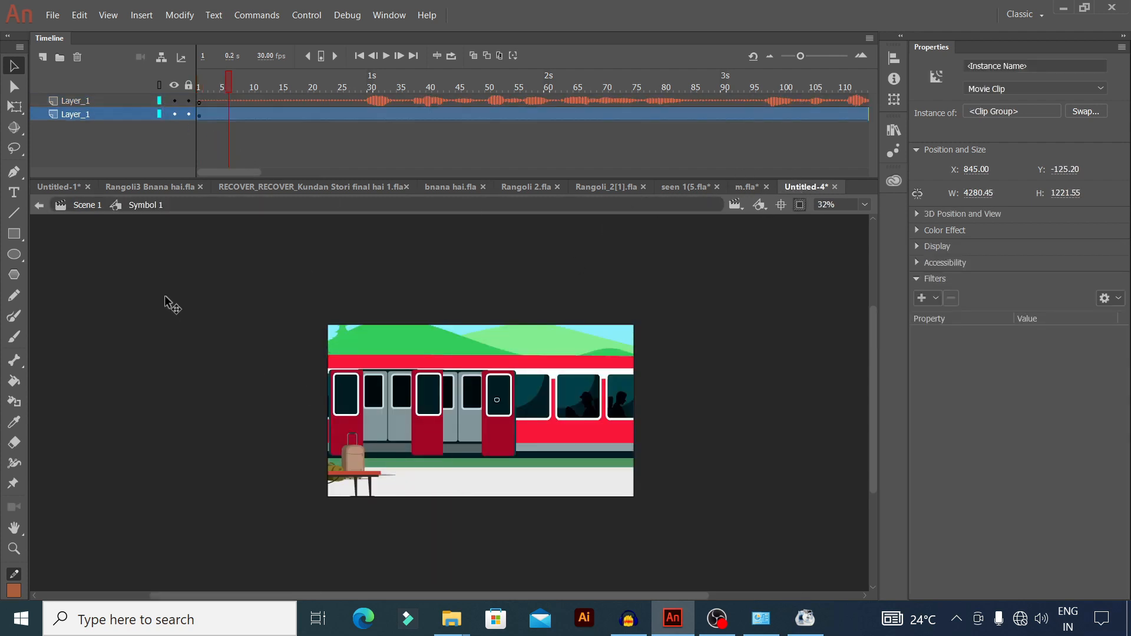
{"action": "left_click", "coordinate": [42, 59]}
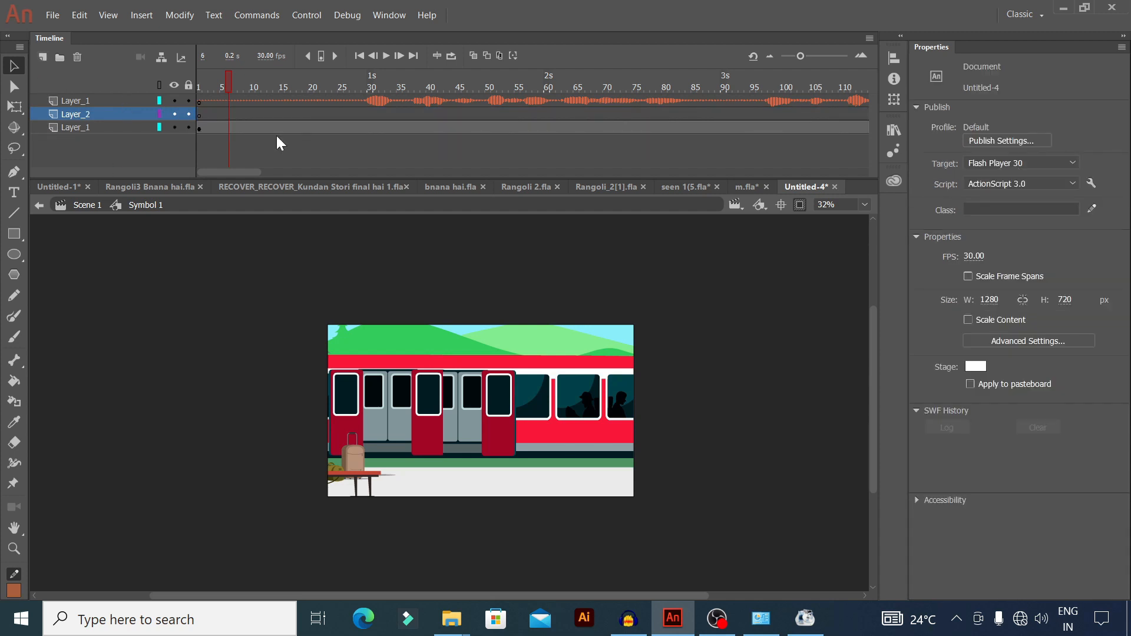
{"action": "left_click", "coordinate": [199, 114]}
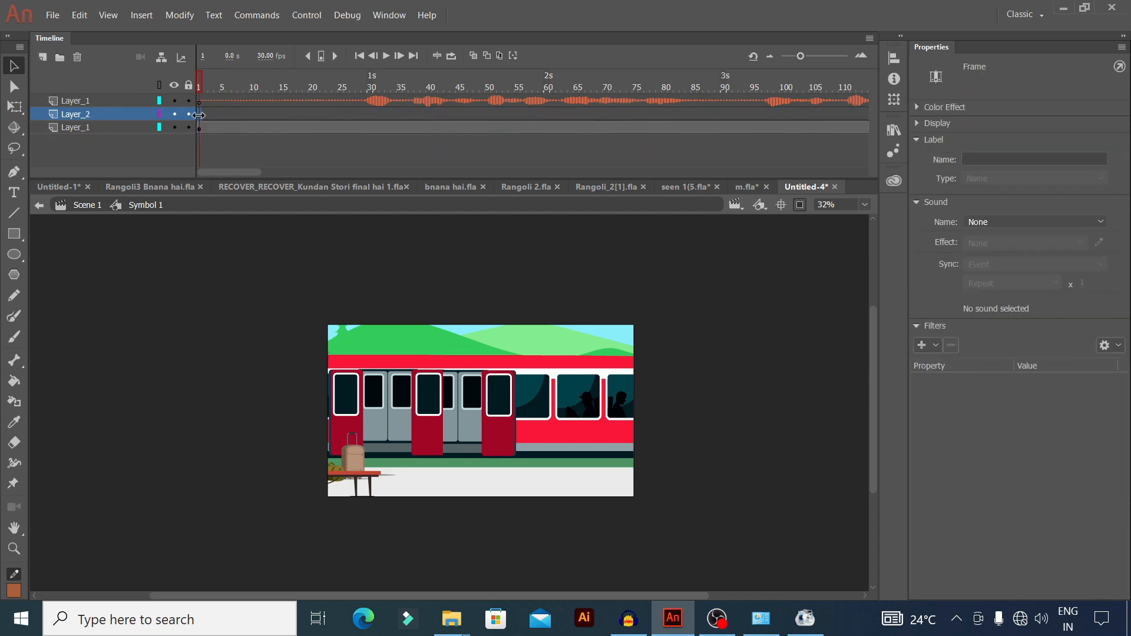
{"action": "key", "text": "ctrl+shift+v"}
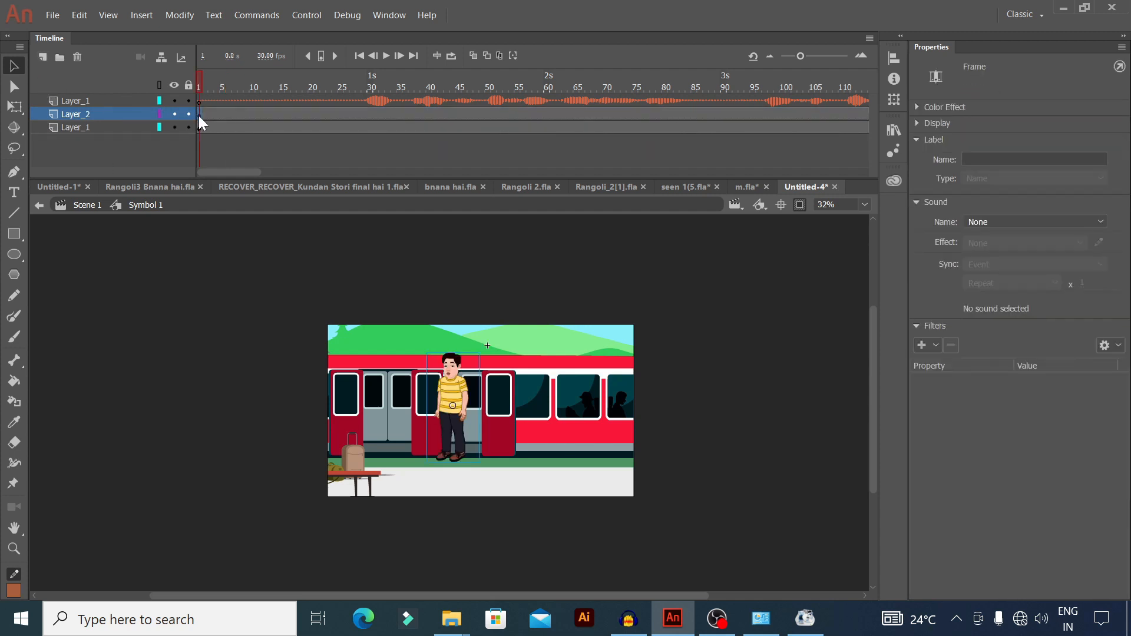
Step: Flip the man in the yellow shirt horizontally
{"action": "right_click", "coordinate": [456, 381]}
{"action": "mouse_move", "coordinate": [505, 265]}
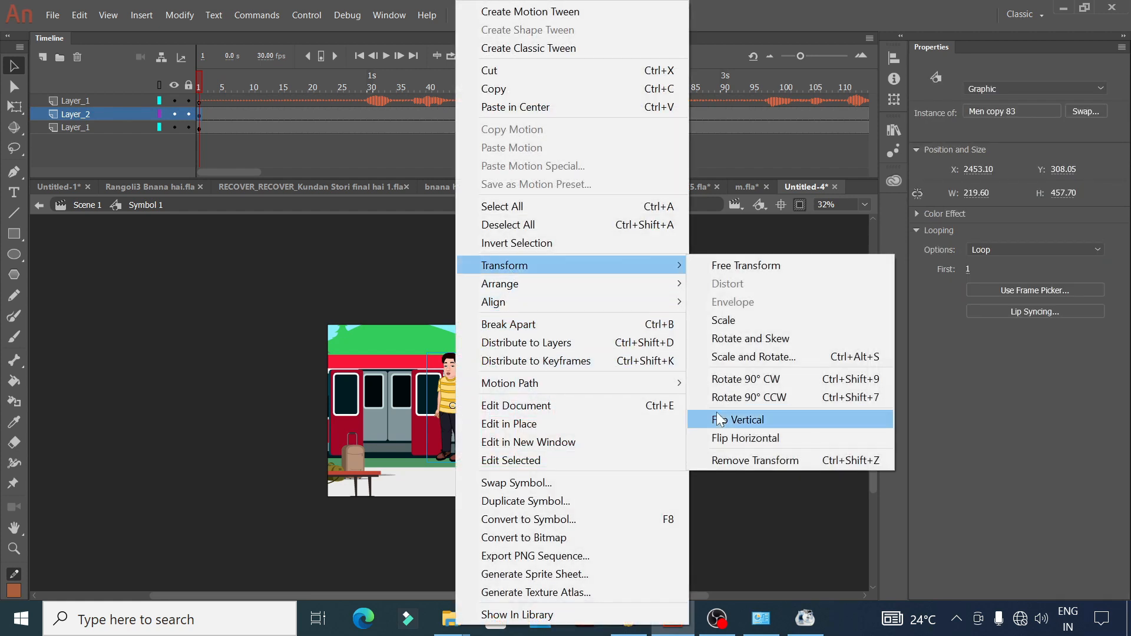
{"action": "left_click", "coordinate": [717, 432]}
Step: Shift the platform to about X 1086, Y -171 and stand the man beside the bench at about X 2249, Y 452
{"action": "scroll", "coordinate": [429, 433], "scroll_direction": "up", "scroll_amount": 2}
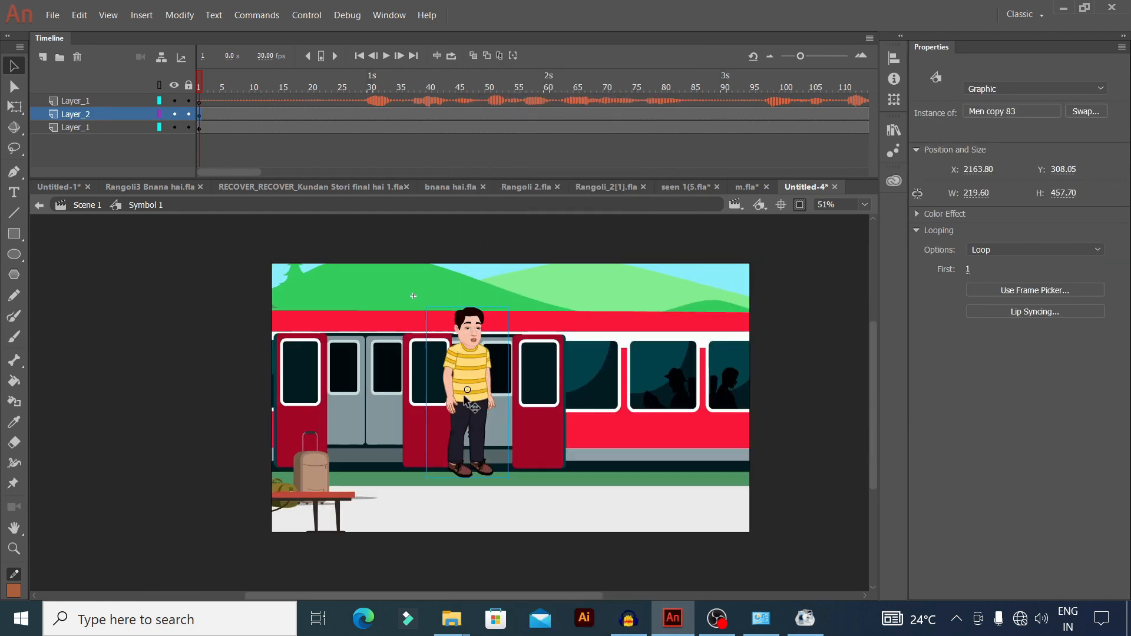
{"action": "left_click_drag", "start_coordinate": [464, 400], "coordinate": [464, 433]}
{"action": "scroll", "coordinate": [422, 434], "scroll_direction": "down", "scroll_amount": 2}
{"action": "left_click_drag", "start_coordinate": [539, 439], "coordinate": [586, 439]}
{"action": "mouse_move", "coordinate": [463, 429]}
{"action": "left_mouse_down"}
{"action": "mouse_move", "coordinate": [496, 428]}
{"action": "mouse_move", "coordinate": [469, 448]}
{"action": "left_mouse_up"}
{"action": "scroll", "coordinate": [490, 424], "scroll_direction": "up", "scroll_amount": 2}
{"action": "left_click_drag", "start_coordinate": [586, 498], "coordinate": [593, 482]}
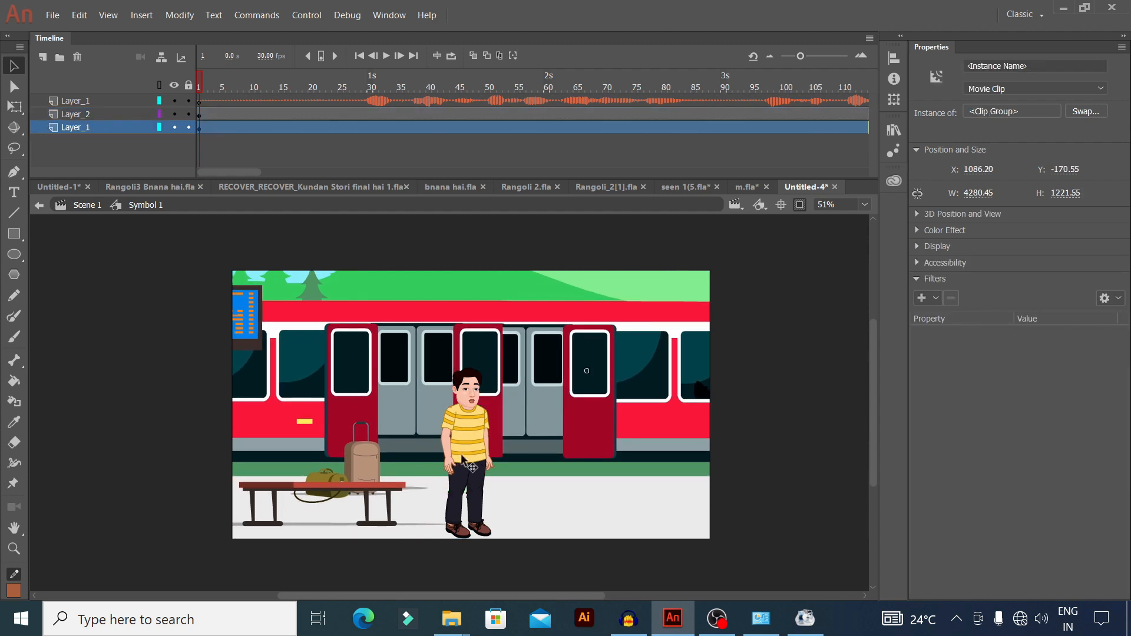
{"action": "left_click_drag", "start_coordinate": [462, 462], "coordinate": [457, 461]}
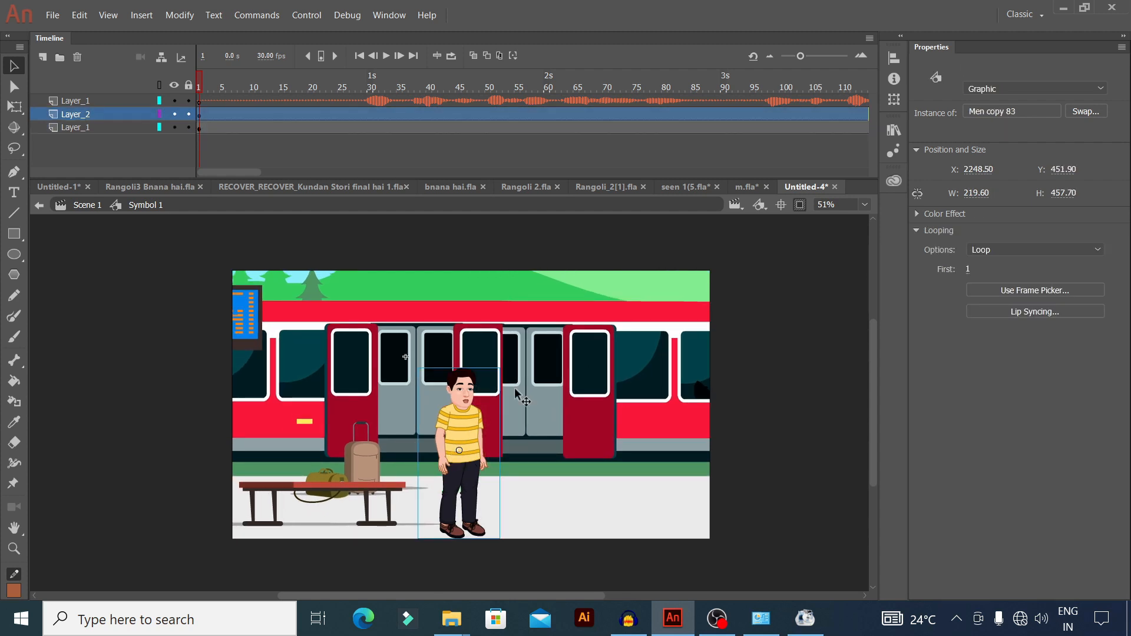
Step: Play the voice audio to find the pause near 7 seconds and insert keyframes at frame 212 on the man and platform layers
{"action": "left_click", "coordinate": [386, 56]}
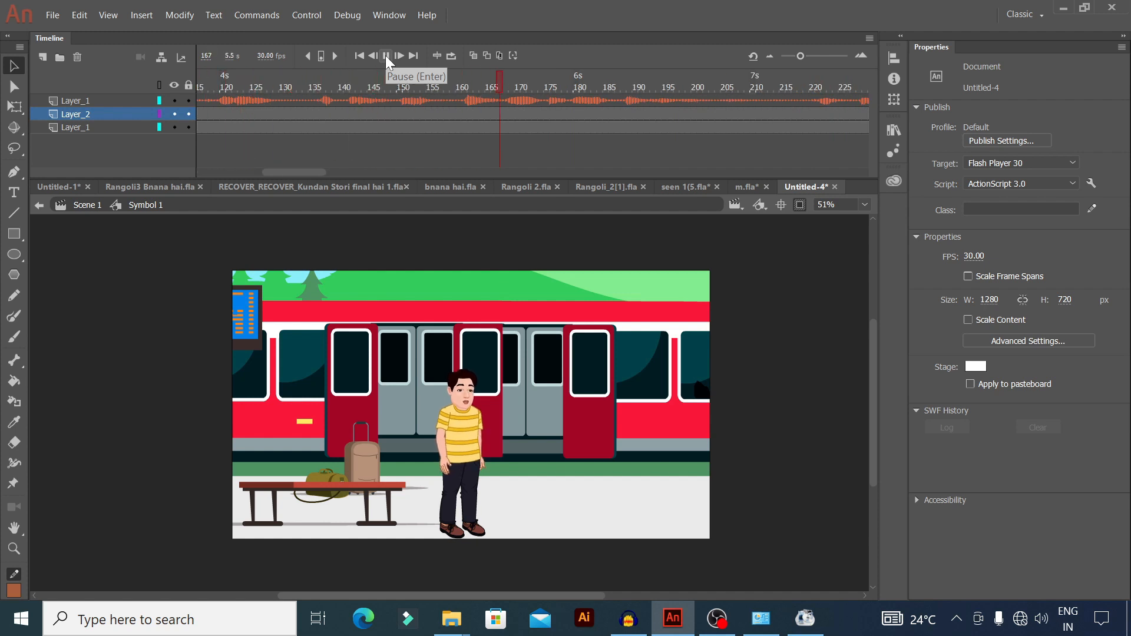
{"action": "left_click", "coordinate": [385, 55]}
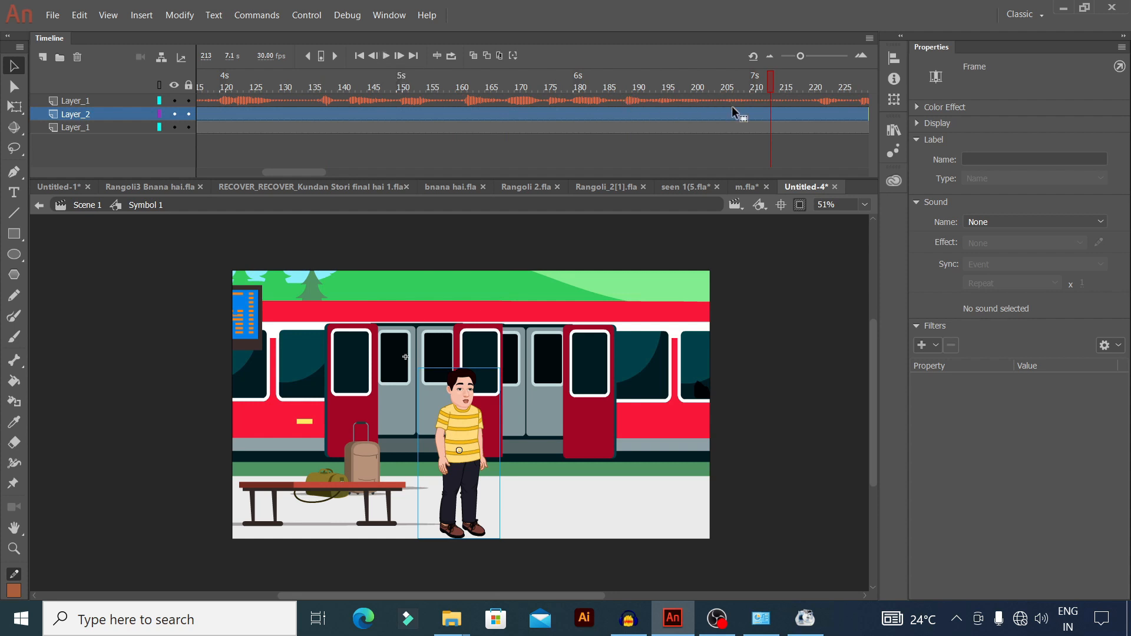
{"action": "left_click", "coordinate": [385, 56]}
{"action": "left_click", "coordinate": [386, 55]}
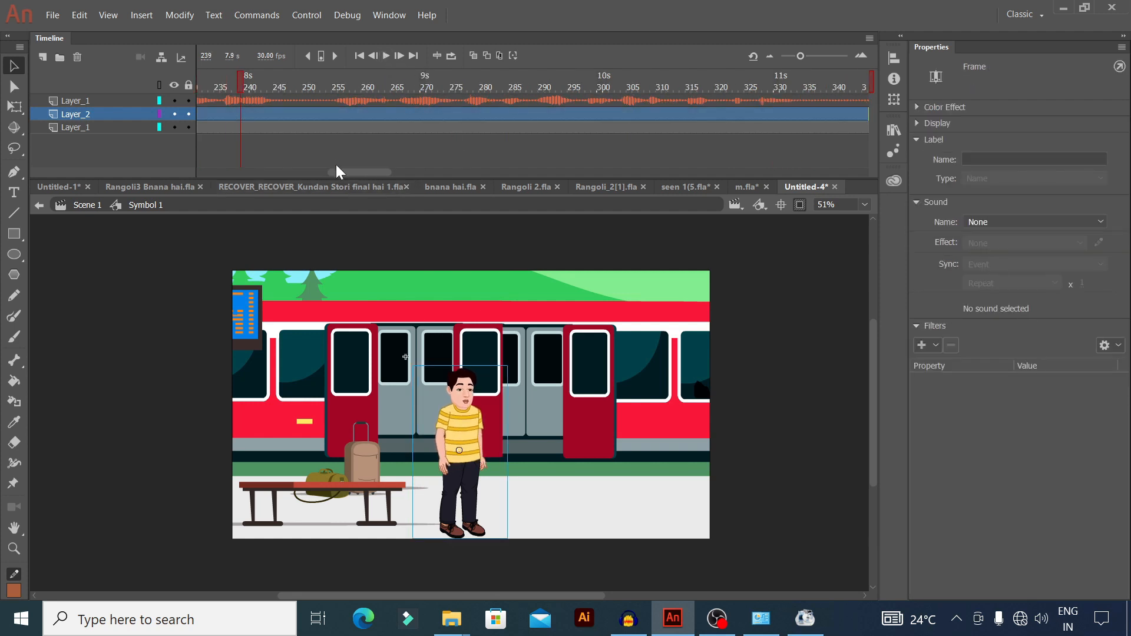
{"action": "left_click_drag", "start_coordinate": [354, 171], "coordinate": [323, 172]}
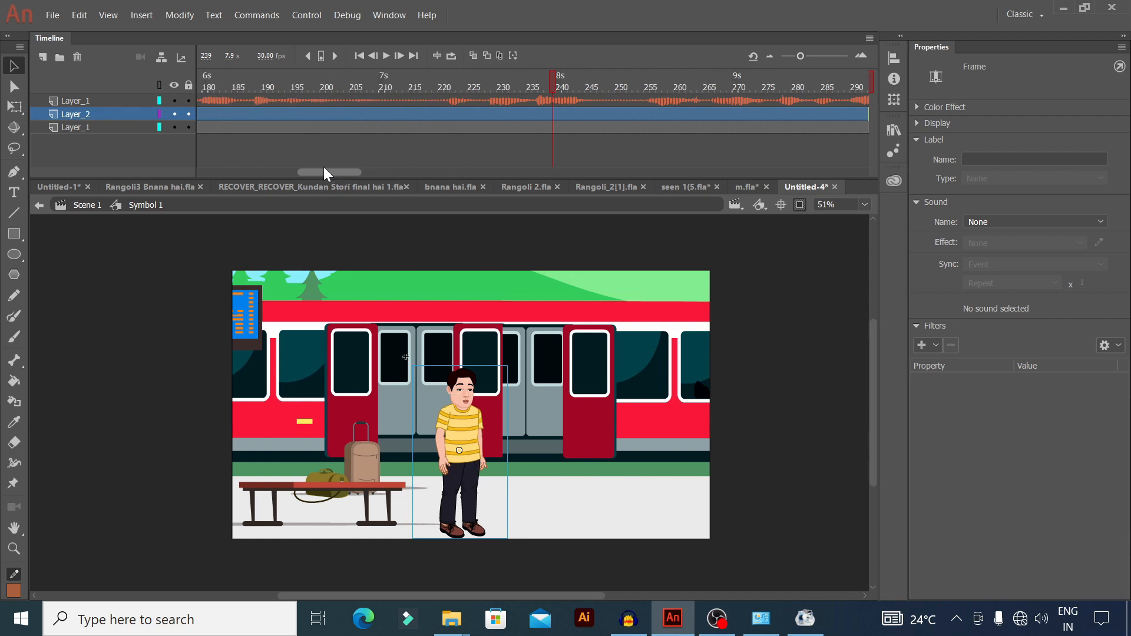
{"action": "left_click", "coordinate": [352, 100]}
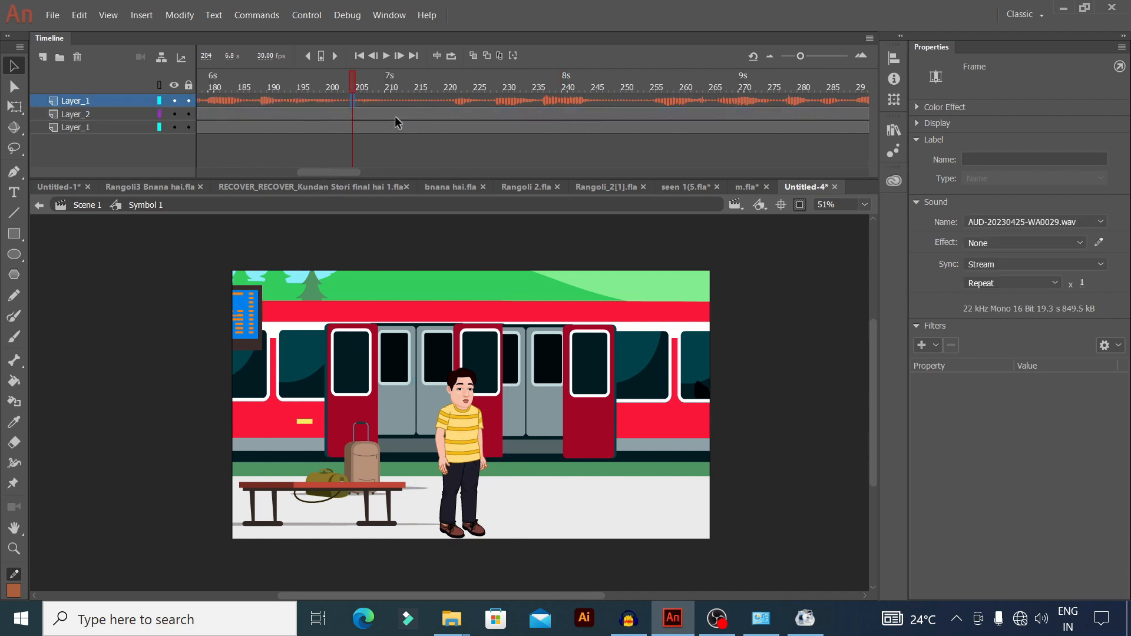
{"action": "left_click", "coordinate": [399, 115]}
{"action": "left_click", "coordinate": [399, 128]}
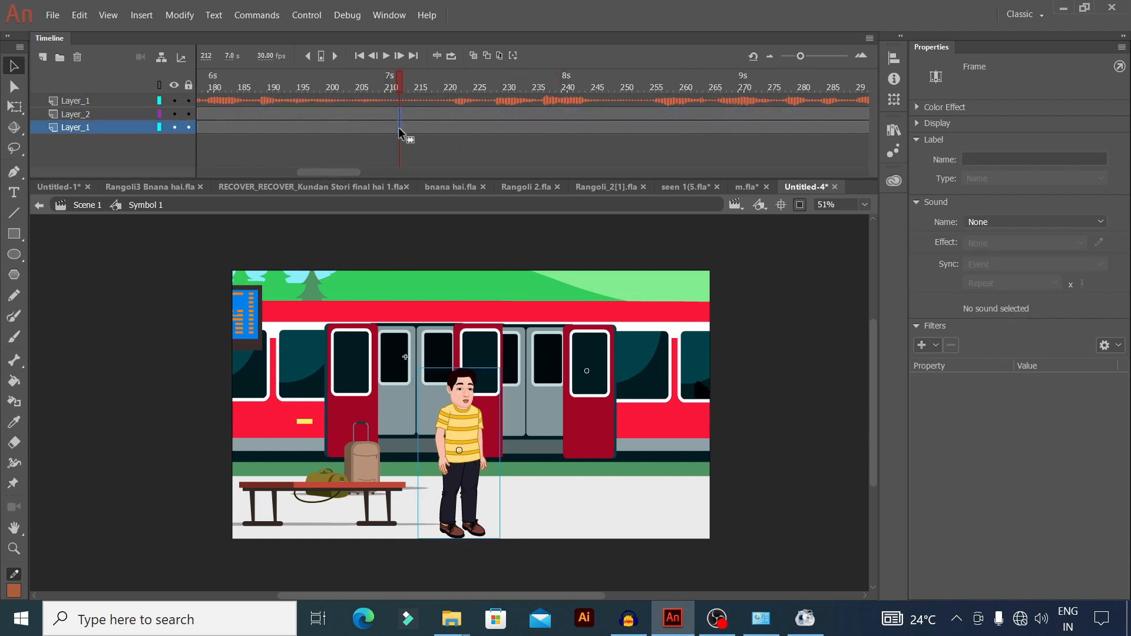
{"action": "key", "text": "F6"}
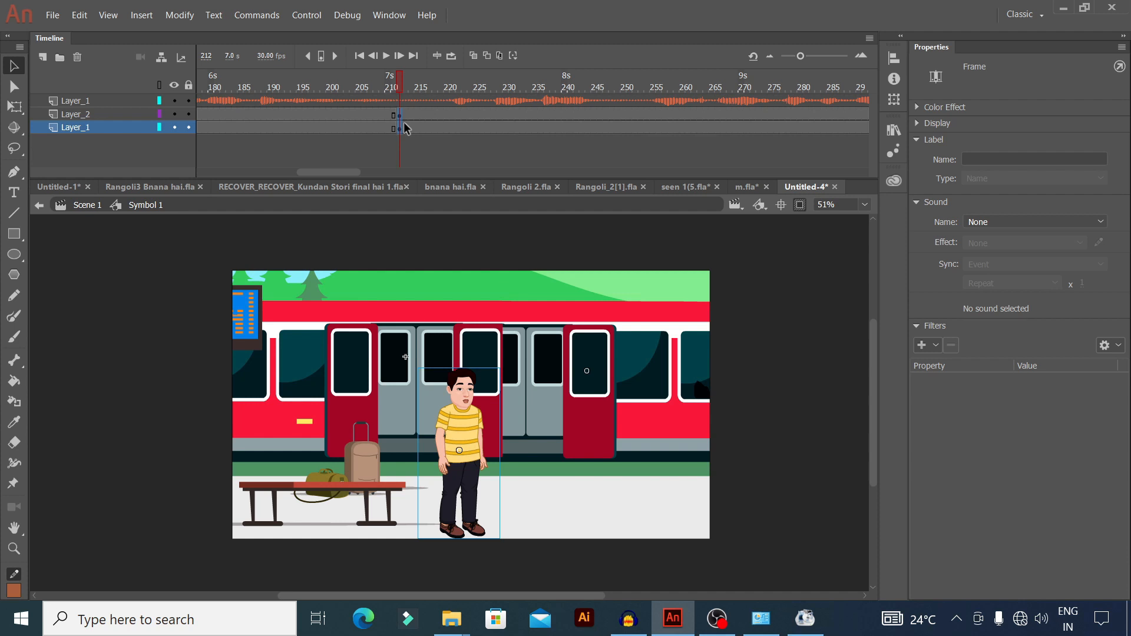
Step: Scale the man and platform to 110% at frame 212 and move them together to about X 544, Y -351
{"action": "key", "text": "ctrl+alt+s"}
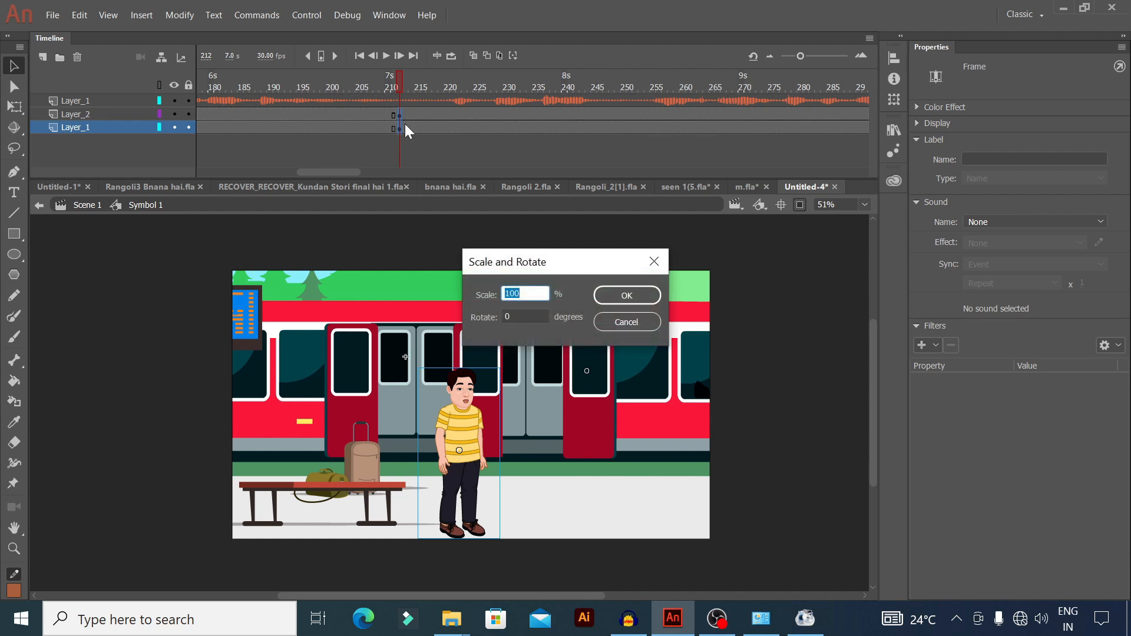
{"action": "type", "text": "110"}
{"action": "key", "text": "Return"}
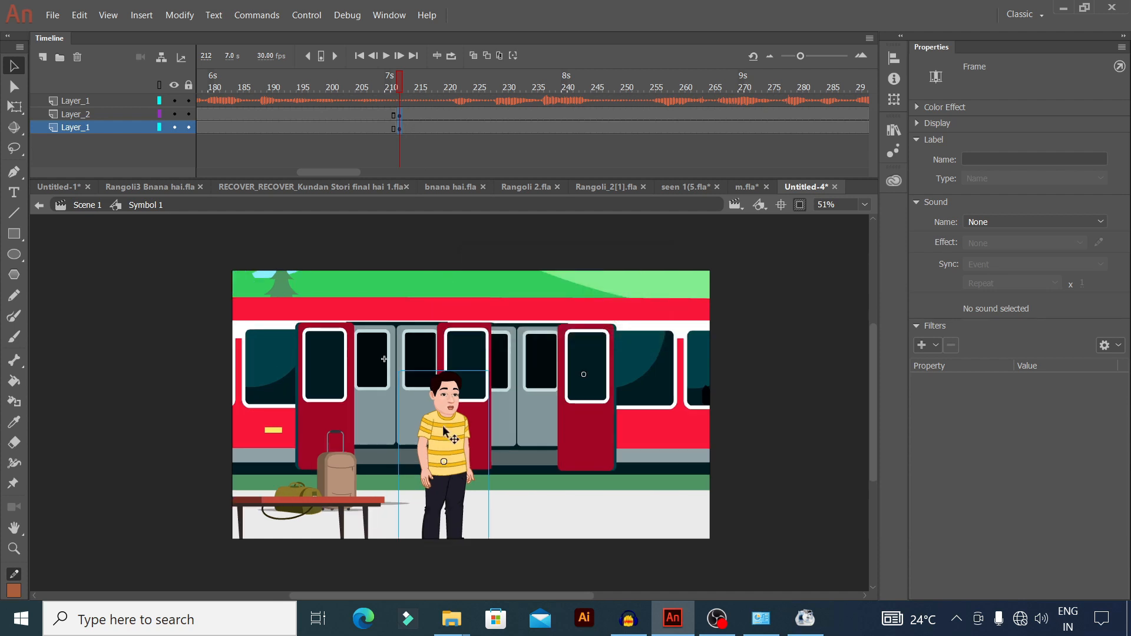
{"action": "left_click_drag", "start_coordinate": [443, 427], "coordinate": [476, 392]}
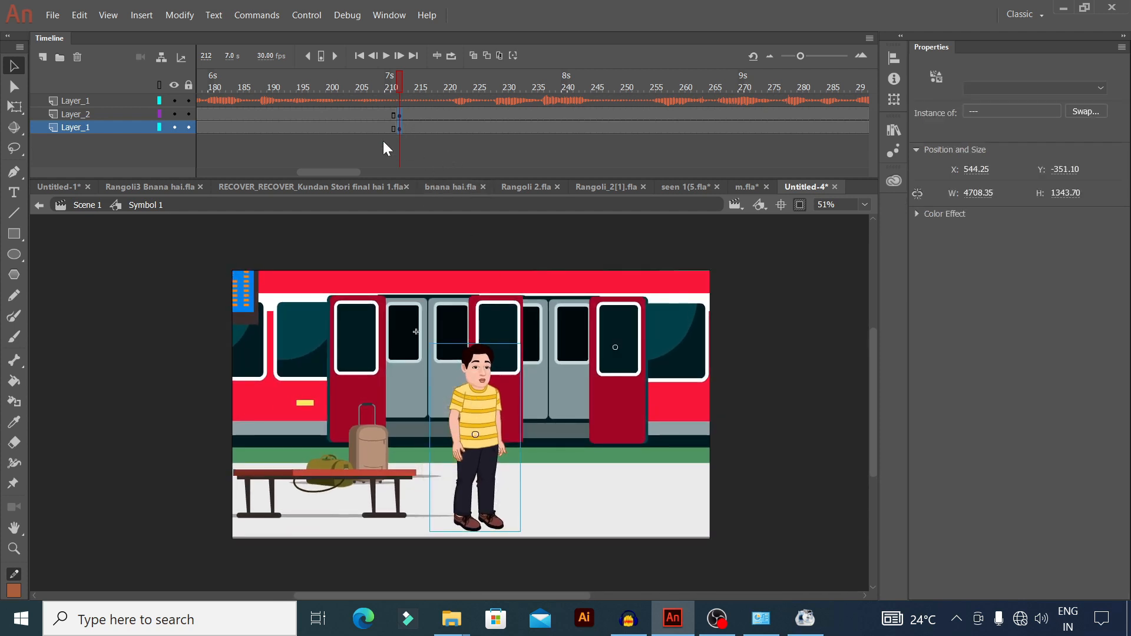
Step: Create classic tweens on the man and platform layers leading up to frame 212 and play back the zoom
{"action": "left_click_drag", "start_coordinate": [370, 119], "coordinate": [338, 126]}
{"action": "right_click", "coordinate": [348, 120]}
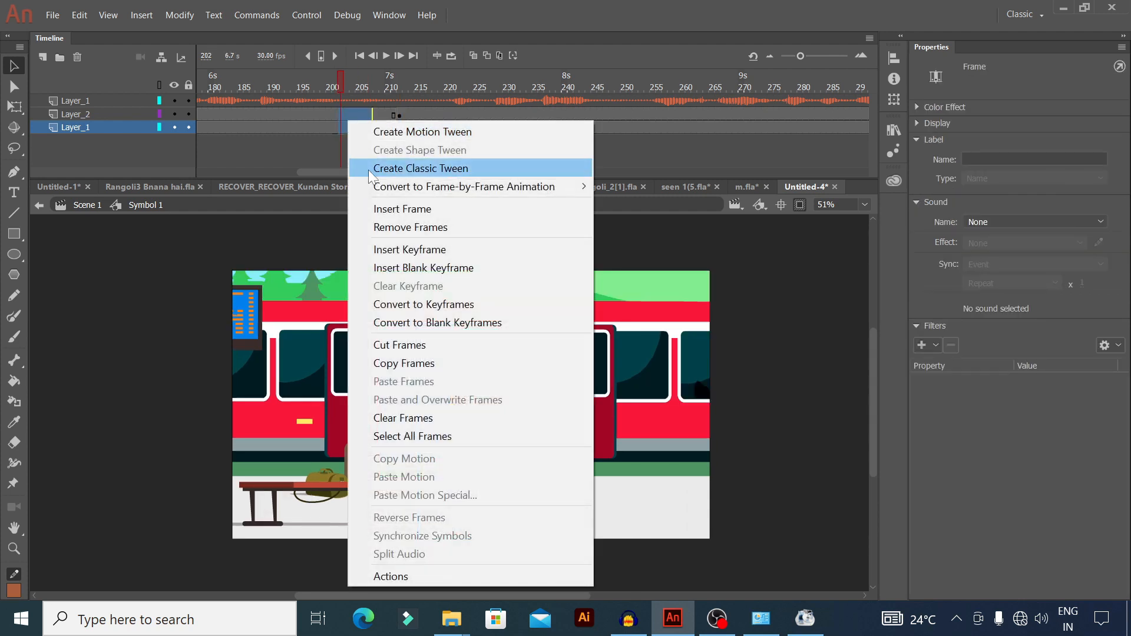
{"action": "left_click", "coordinate": [368, 170]}
{"action": "left_click_drag", "start_coordinate": [340, 82], "coordinate": [16, 90]}
{"action": "left_click", "coordinate": [386, 56]}
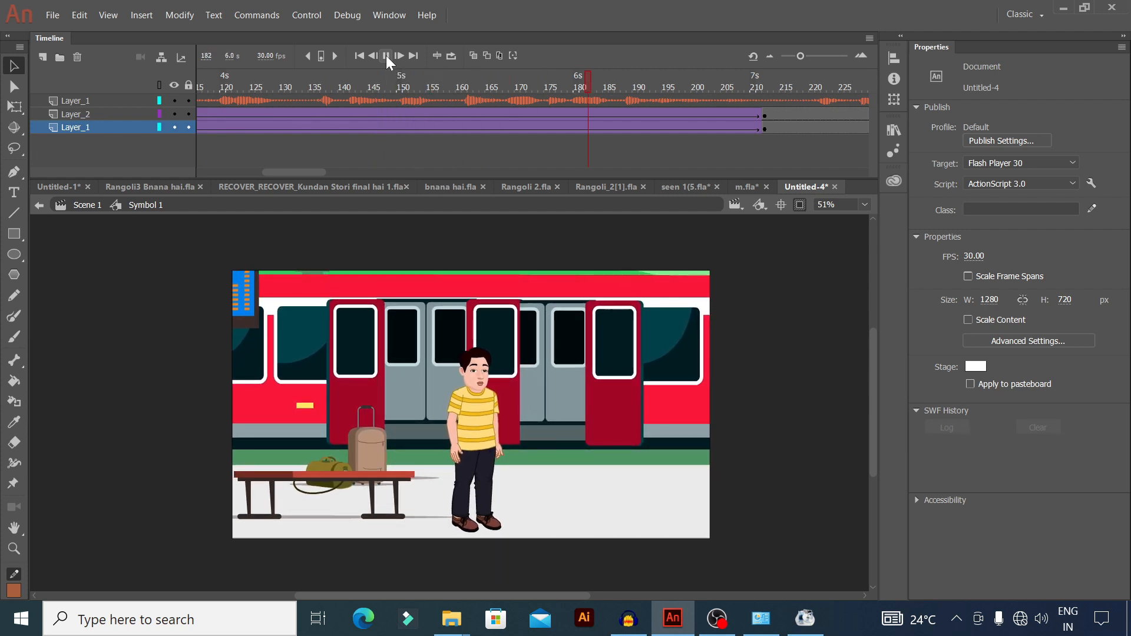
{"action": "left_click", "coordinate": [387, 55]}
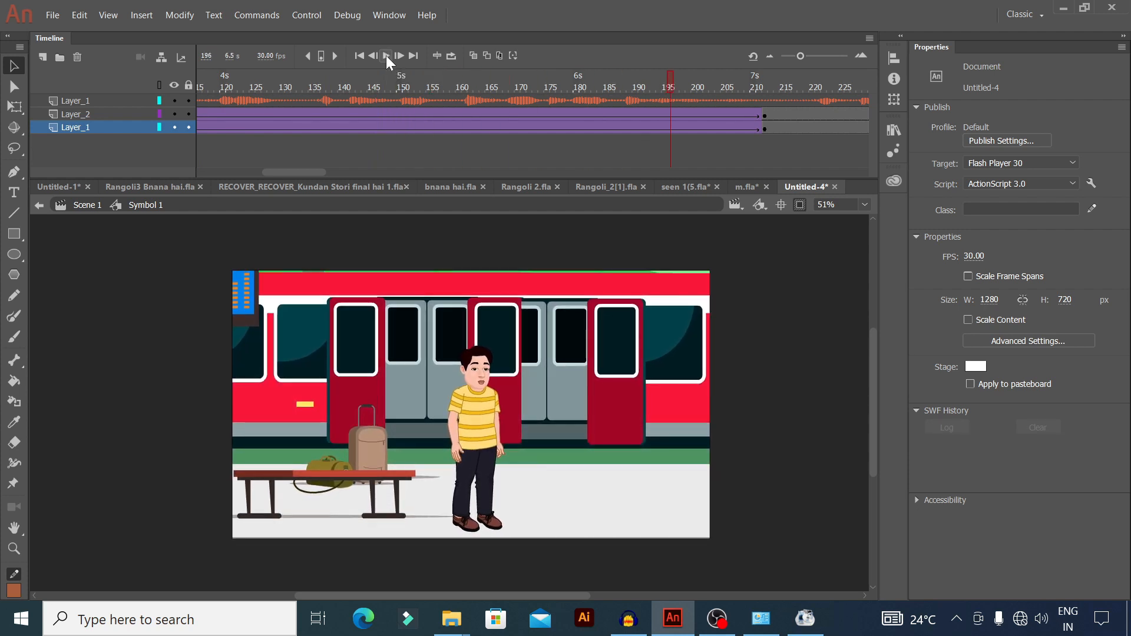
Step: Scale the man and platform by a further 105% at frame 212 and reposition them to about X 464, Y -432
{"action": "left_click", "coordinate": [764, 127]}
{"action": "key", "text": "ctrl+alt+s"}
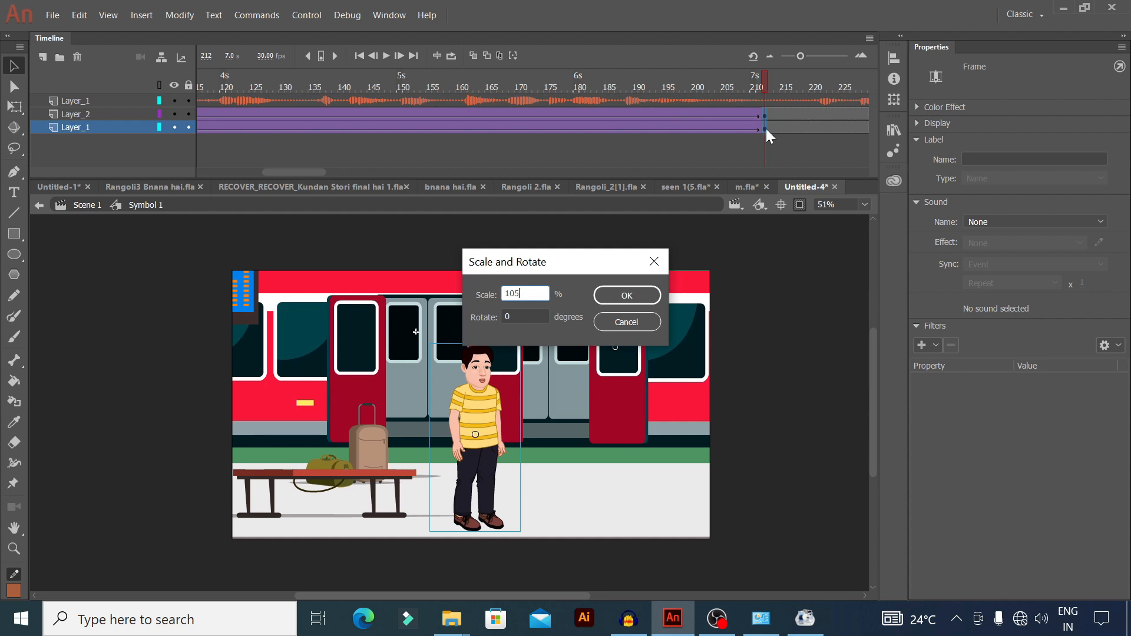
{"action": "key", "text": "Return"}
{"action": "left_click_drag", "start_coordinate": [476, 446], "coordinate": [489, 429]}
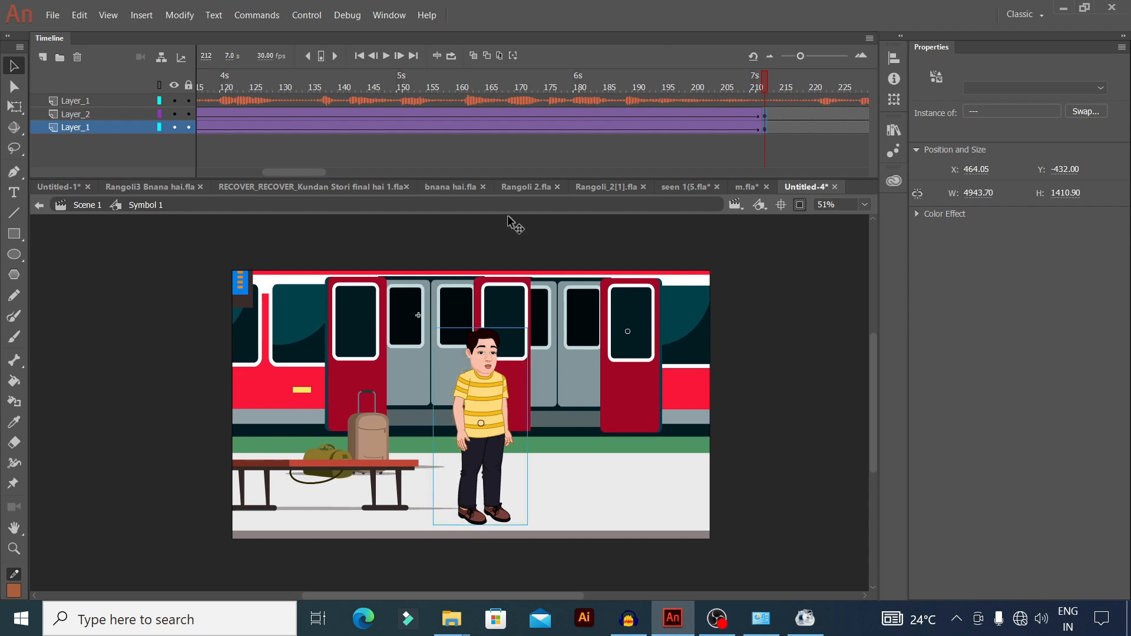
Step: Play the animation from frame 1 to past frame 212 to review the camera zoom with the audio
{"action": "left_click_drag", "start_coordinate": [314, 173], "coordinate": [199, 177]}
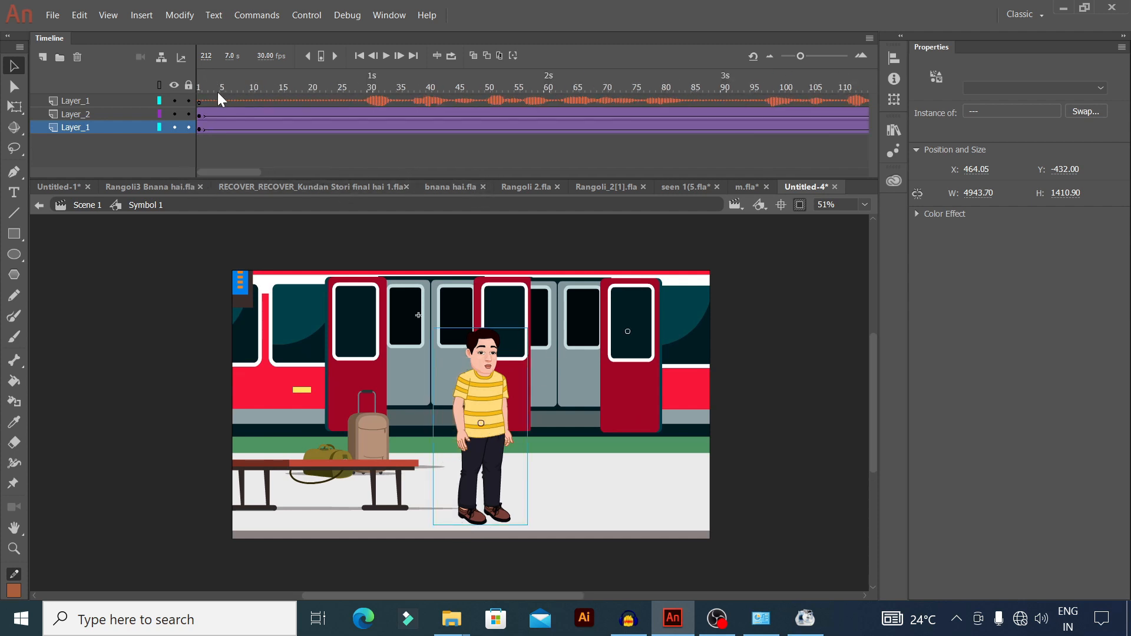
{"action": "left_click", "coordinate": [201, 88]}
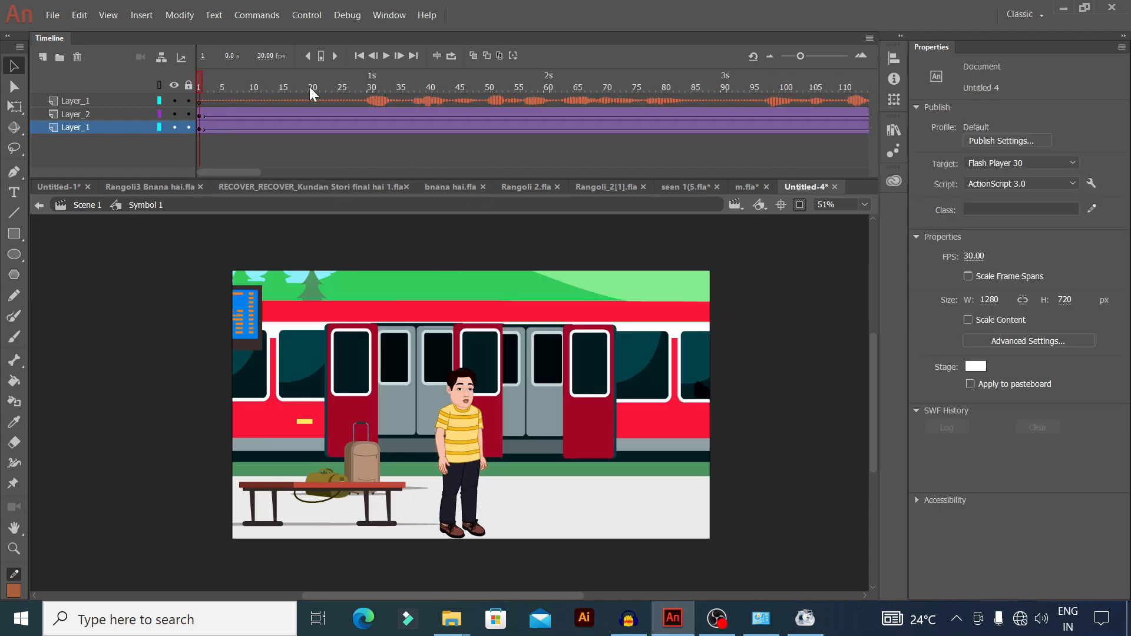
{"action": "left_click", "coordinate": [386, 55]}
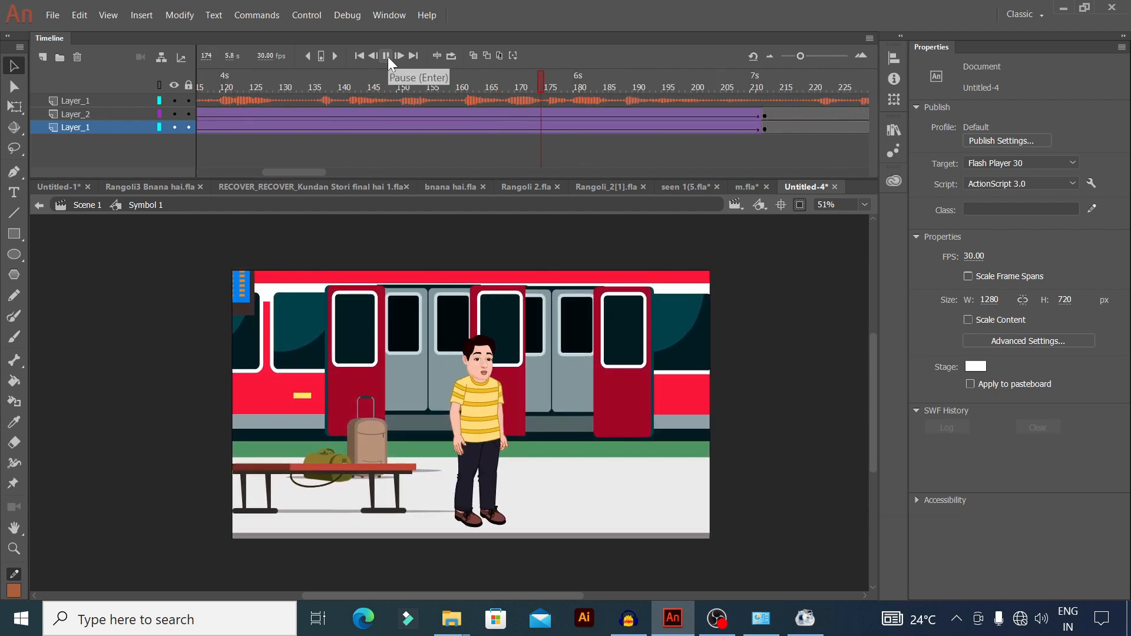
{"action": "left_click", "coordinate": [388, 56]}
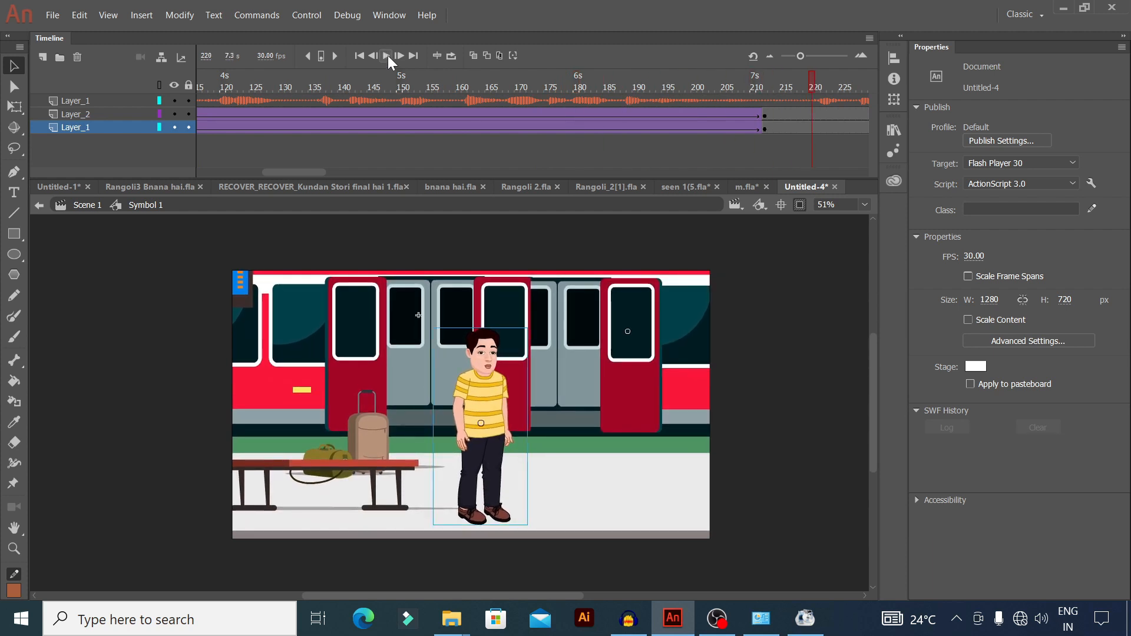
Step: Insert blank keyframes at frame 213 on the man and platform layers to end the first shot
{"action": "left_click_drag", "start_coordinate": [313, 172], "coordinate": [342, 175]}
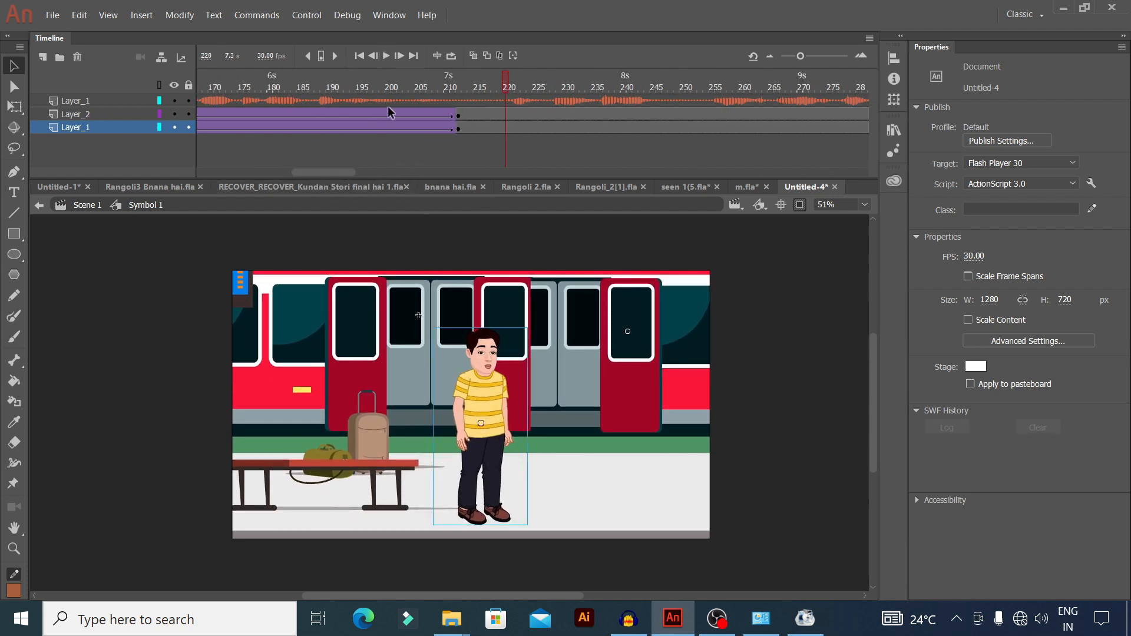
{"action": "left_click", "coordinate": [386, 56]}
{"action": "left_click", "coordinate": [454, 117]}
{"action": "left_click", "coordinate": [464, 116]}
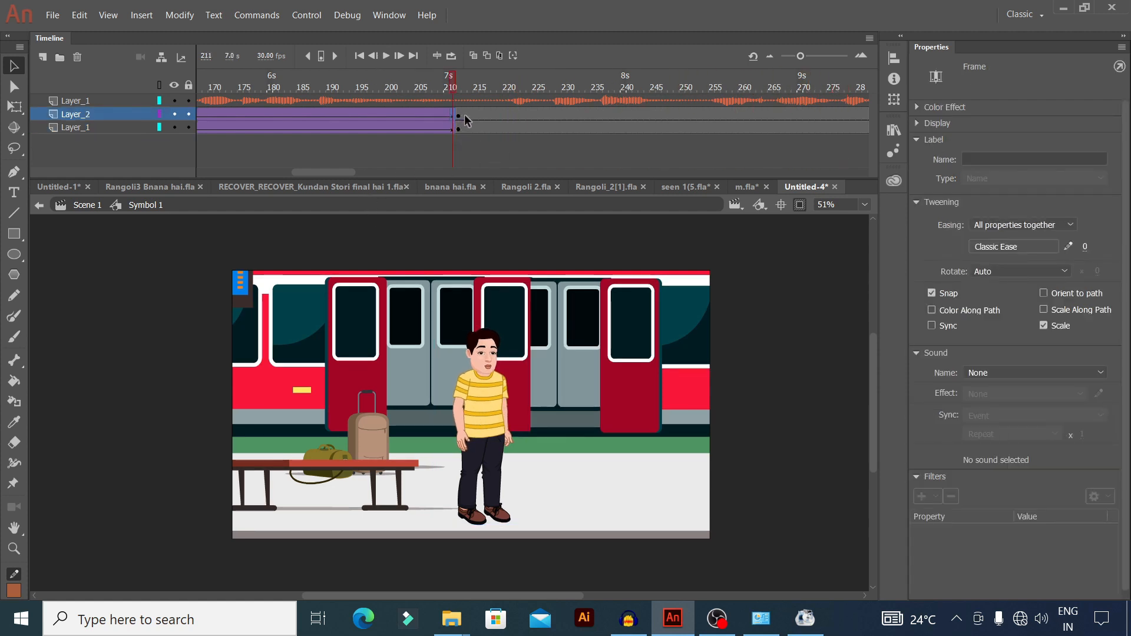
{"action": "left_click", "coordinate": [465, 129]}
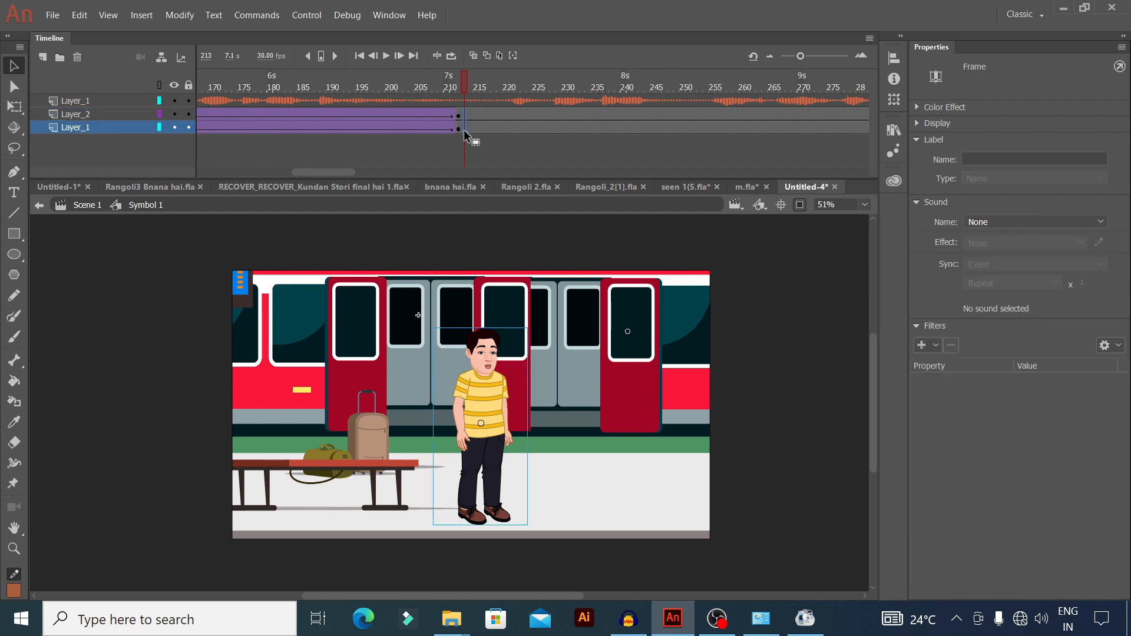
{"action": "key", "text": "F7"}
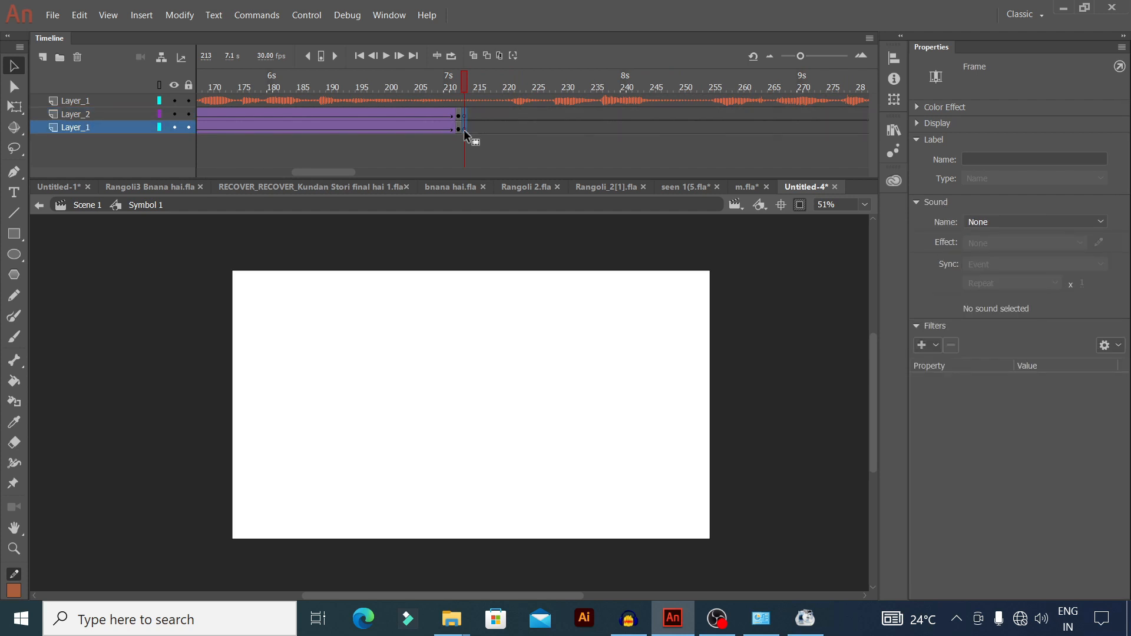
Step: Play the voice audio from frame 213 to past frame 315 and go back to frame 247
{"action": "left_click", "coordinate": [384, 55]}
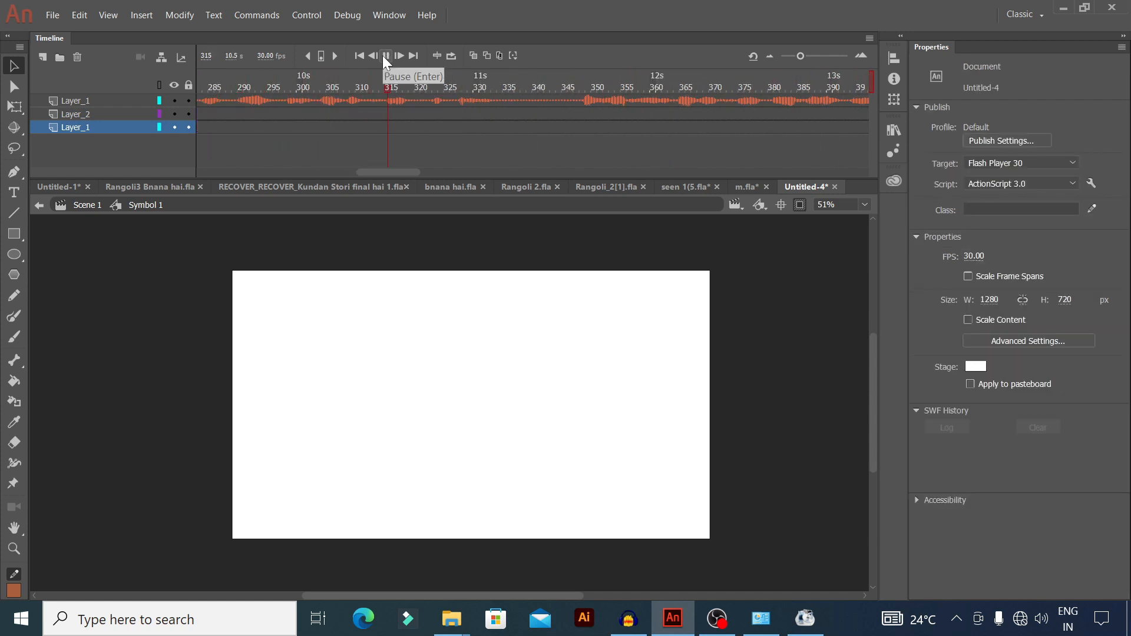
{"action": "left_click", "coordinate": [383, 55]}
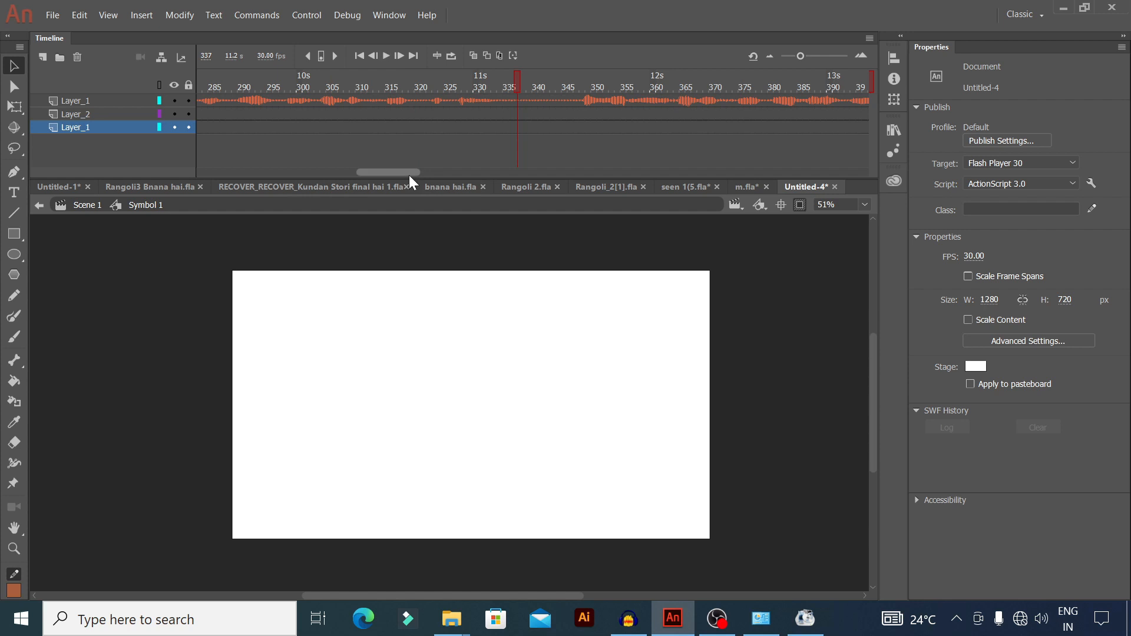
{"action": "left_click_drag", "start_coordinate": [409, 175], "coordinate": [353, 177]}
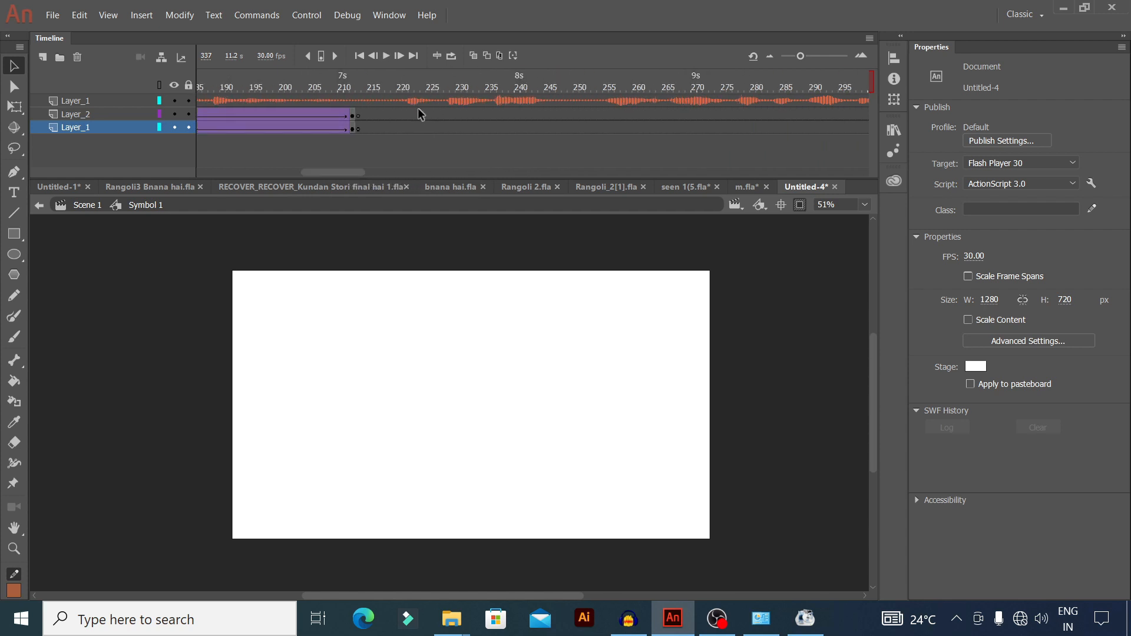
{"action": "left_click", "coordinate": [558, 115]}
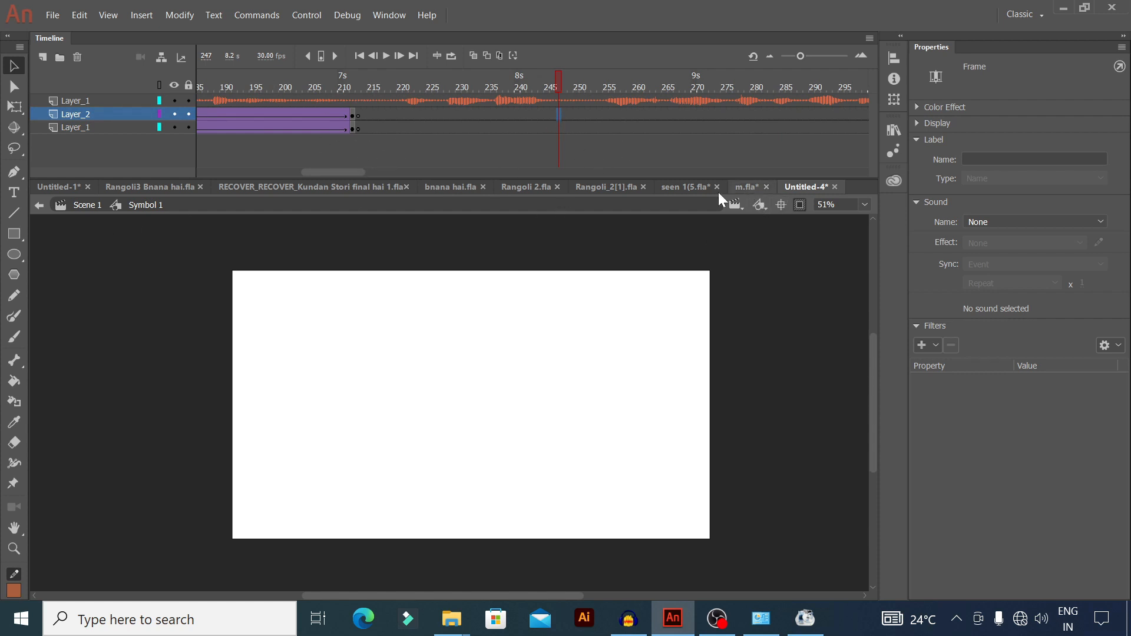
Step: Copy the blue train station scene from m.fla and paste it into frame 213 of the bottom layer in Untitled-4
{"action": "left_click", "coordinate": [756, 186]}
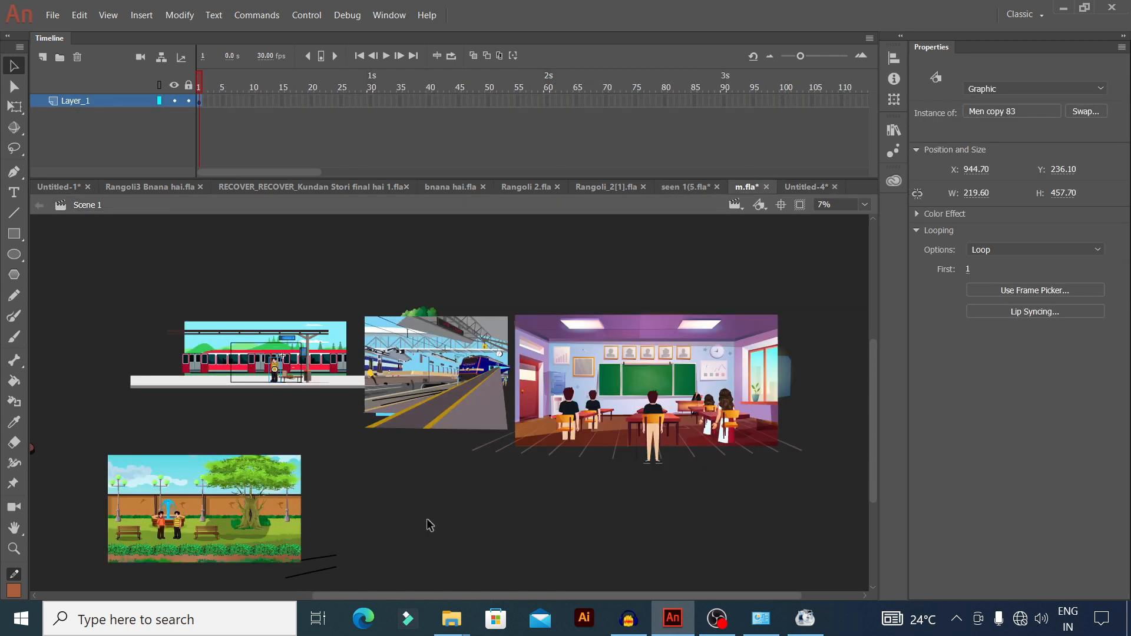
{"action": "left_click", "coordinate": [465, 376]}
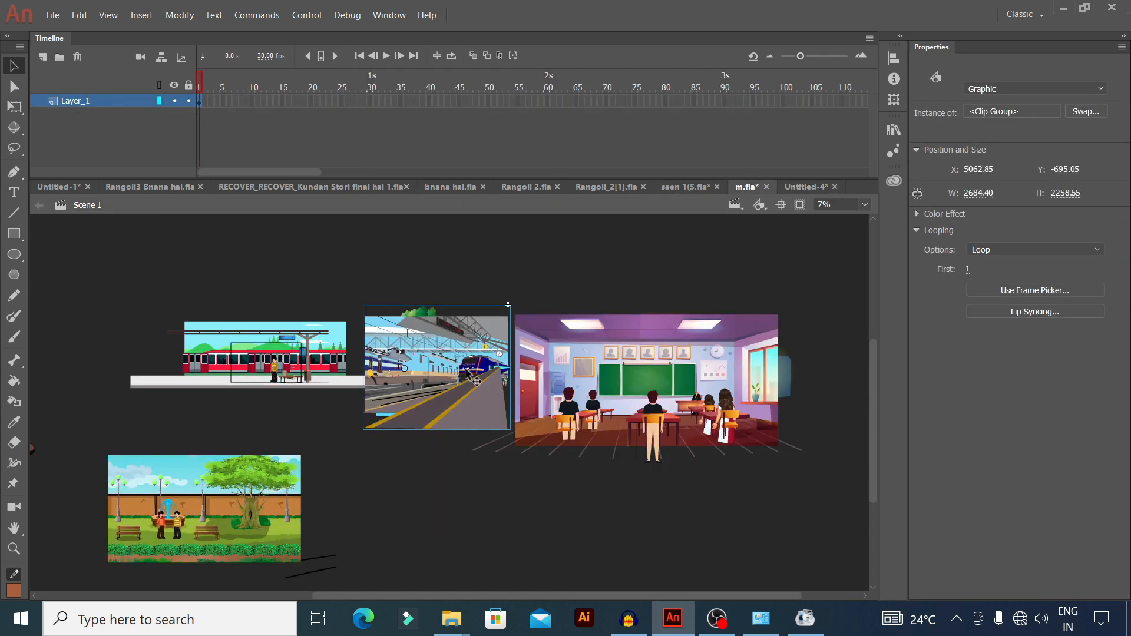
{"action": "left_click", "coordinate": [799, 188]}
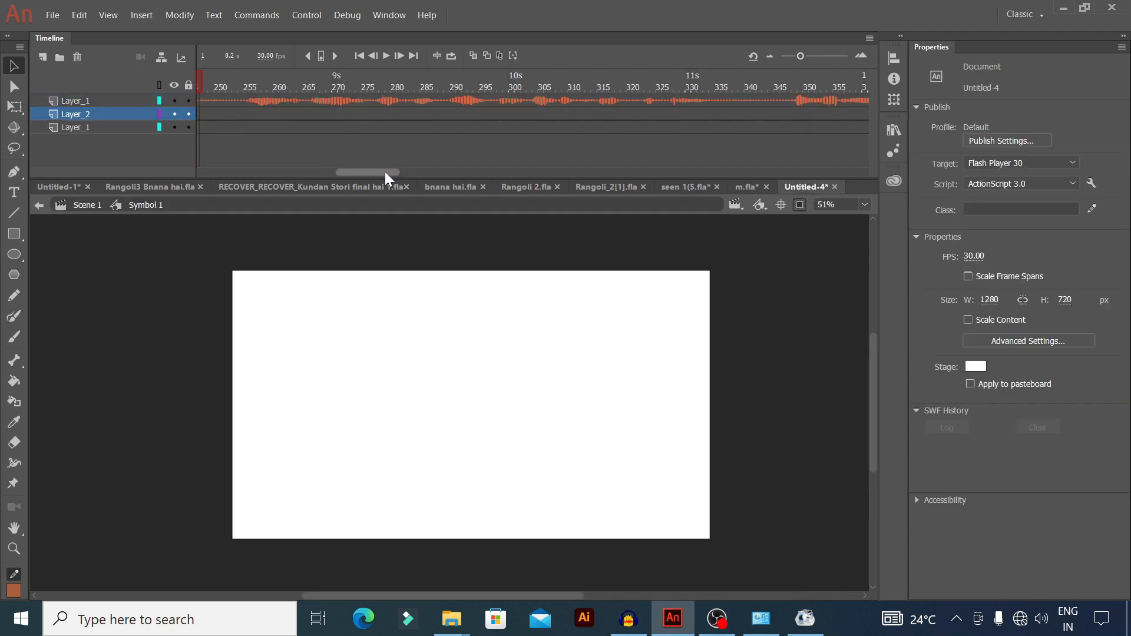
{"action": "left_click_drag", "start_coordinate": [384, 171], "coordinate": [342, 173]}
{"action": "left_click", "coordinate": [433, 128]}
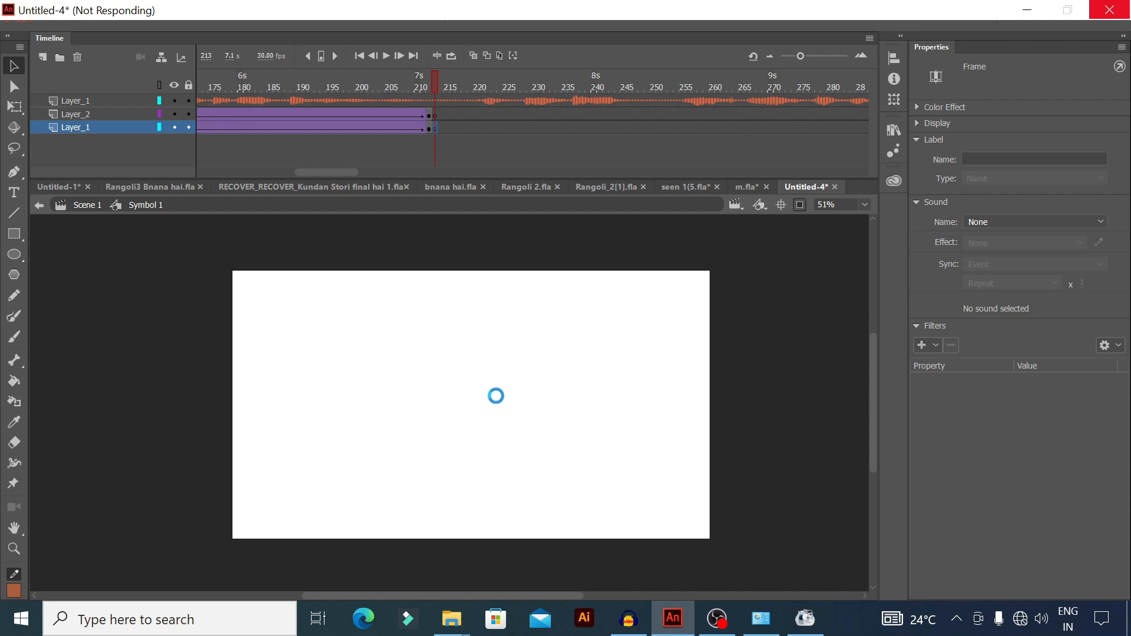
Step: Flip the pasted station scene horizontally and move it to about X 1080, Y -636 with the content outside the stage shown
{"action": "scroll", "coordinate": [519, 408], "scroll_direction": "down", "scroll_amount": 1}
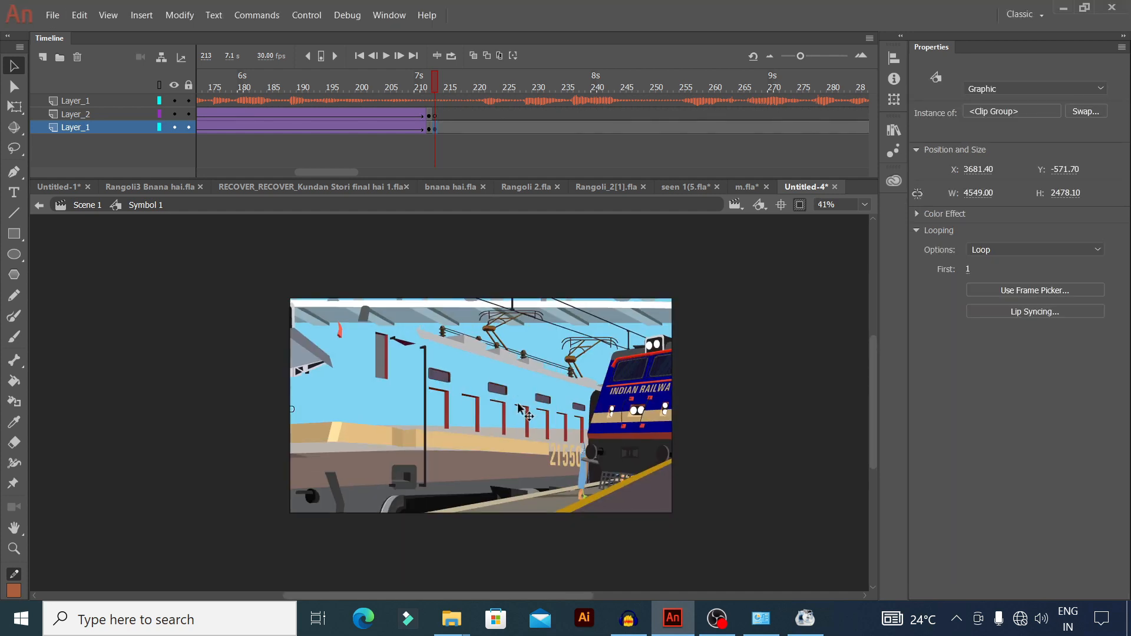
{"action": "scroll", "coordinate": [507, 407], "scroll_direction": "down", "scroll_amount": 1}
{"action": "right_click", "coordinate": [506, 408]}
{"action": "mouse_move", "coordinate": [583, 264]}
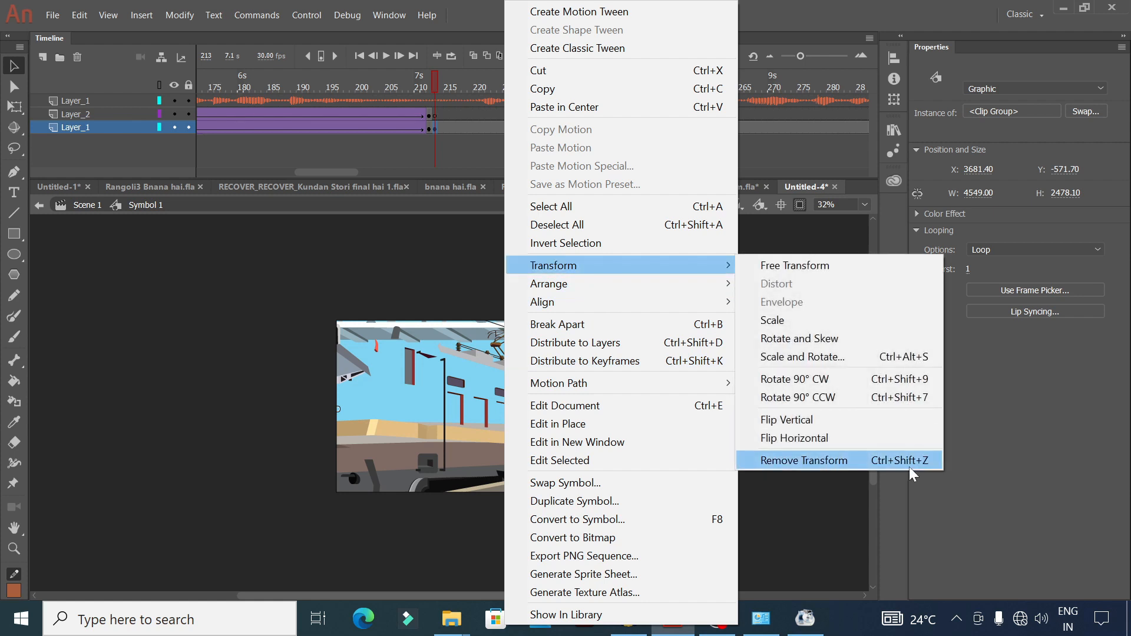
{"action": "left_click", "coordinate": [869, 437]}
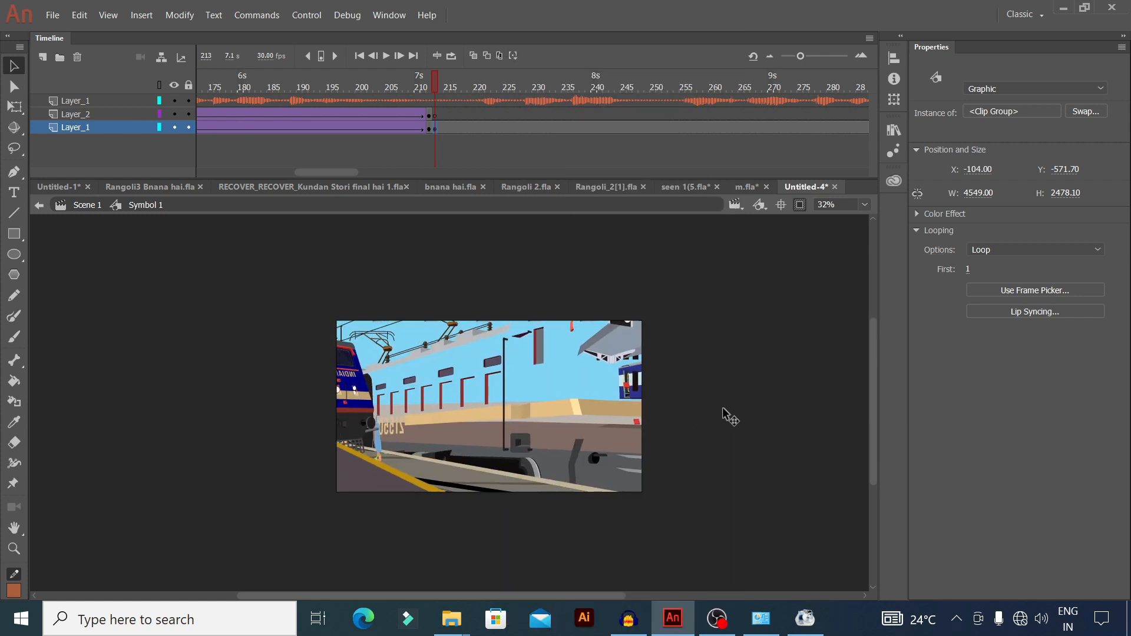
{"action": "left_click", "coordinate": [799, 204]}
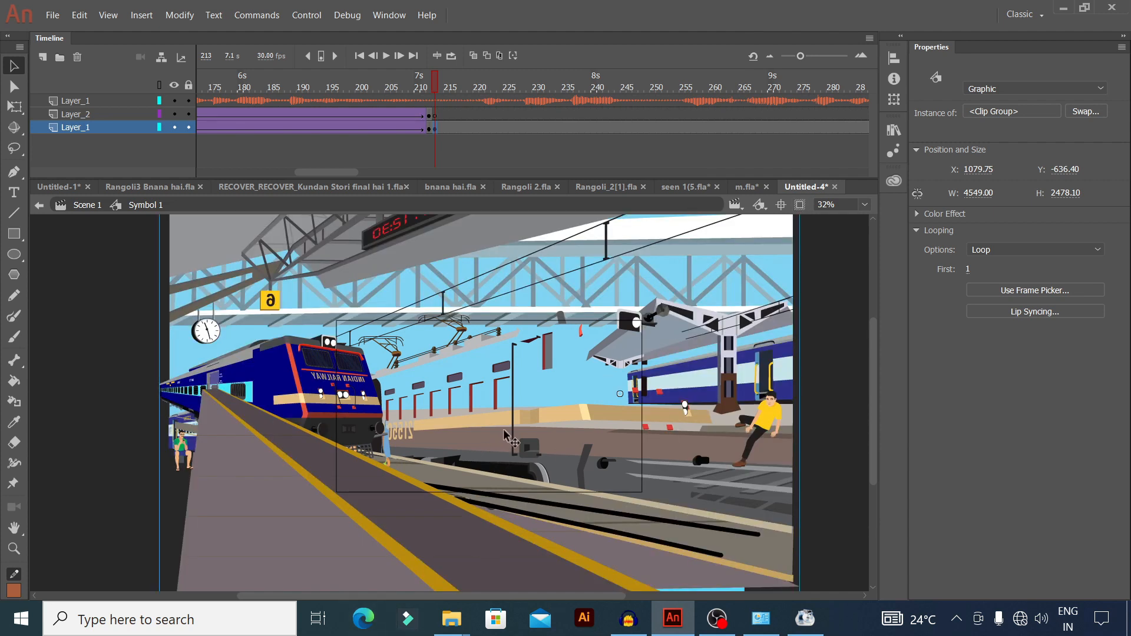
Step: Scale the station scene to 90% three times in succession, with the content outside the stage clipped
{"action": "key", "text": "ctrl+alt+s"}
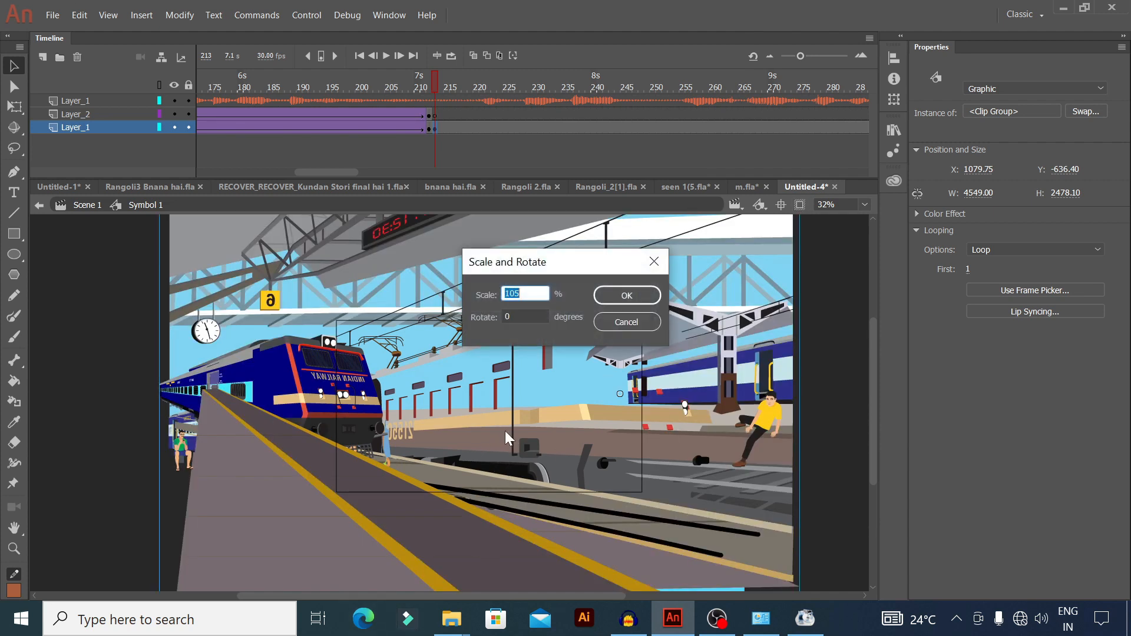
{"action": "type", "text": "90"}
{"action": "key", "text": "Return"}
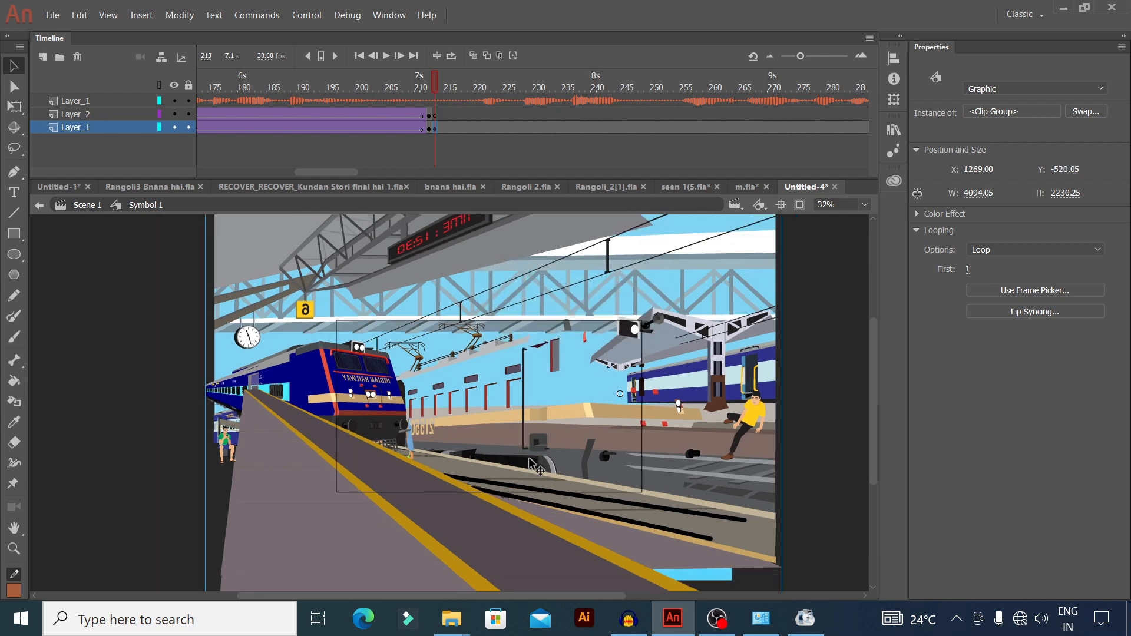
{"action": "key", "text": "ctrl+alt+s"}
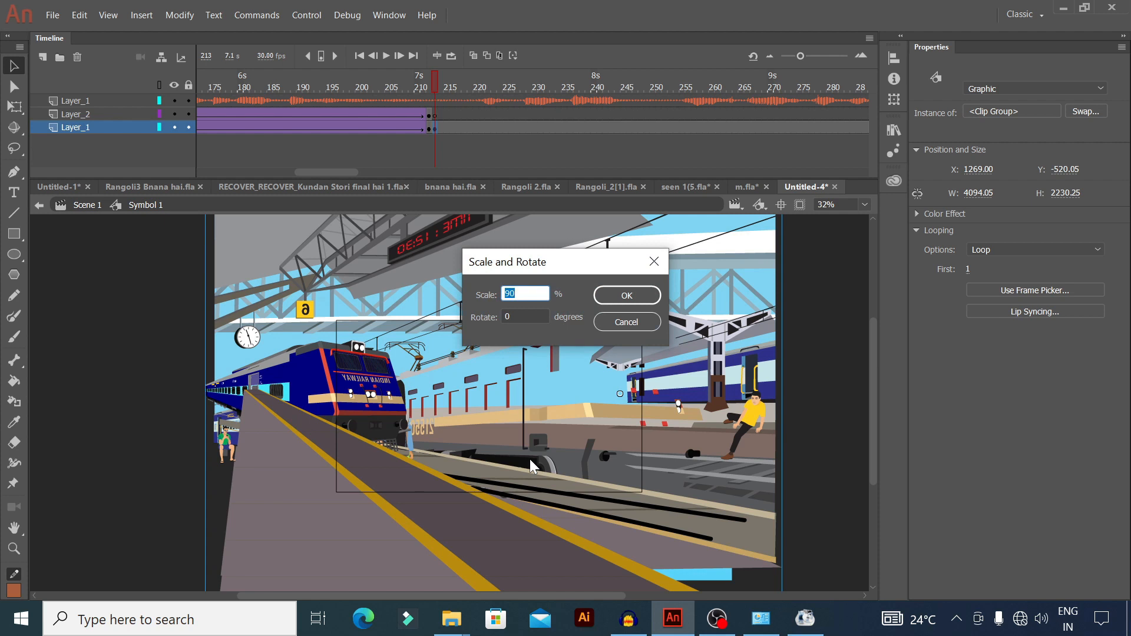
{"action": "key", "text": "Return"}
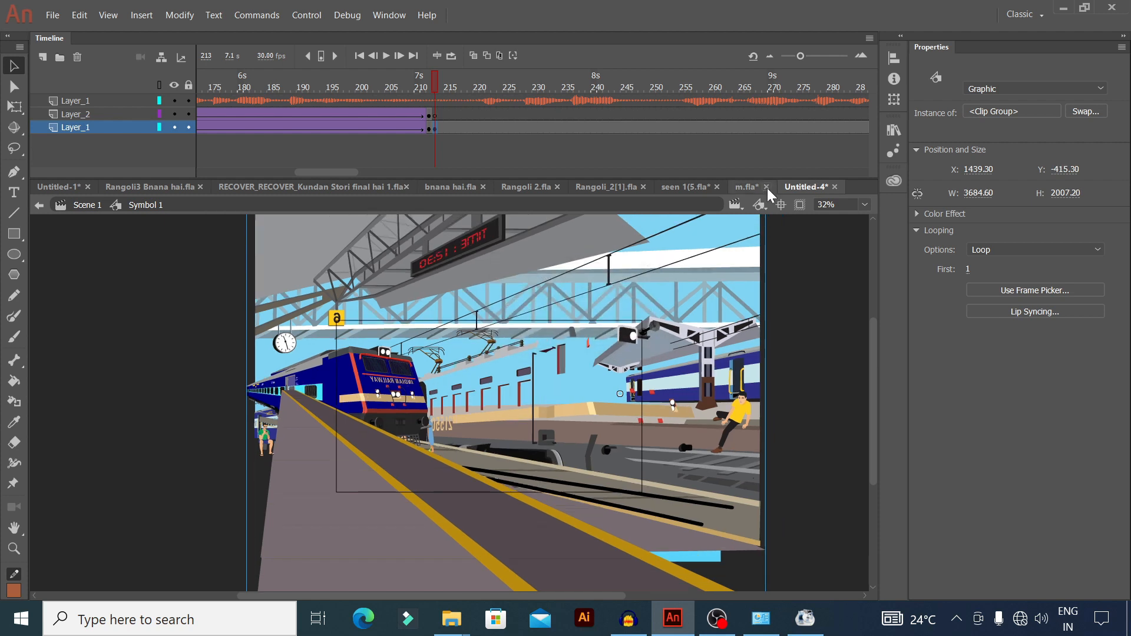
{"action": "left_click", "coordinate": [796, 207]}
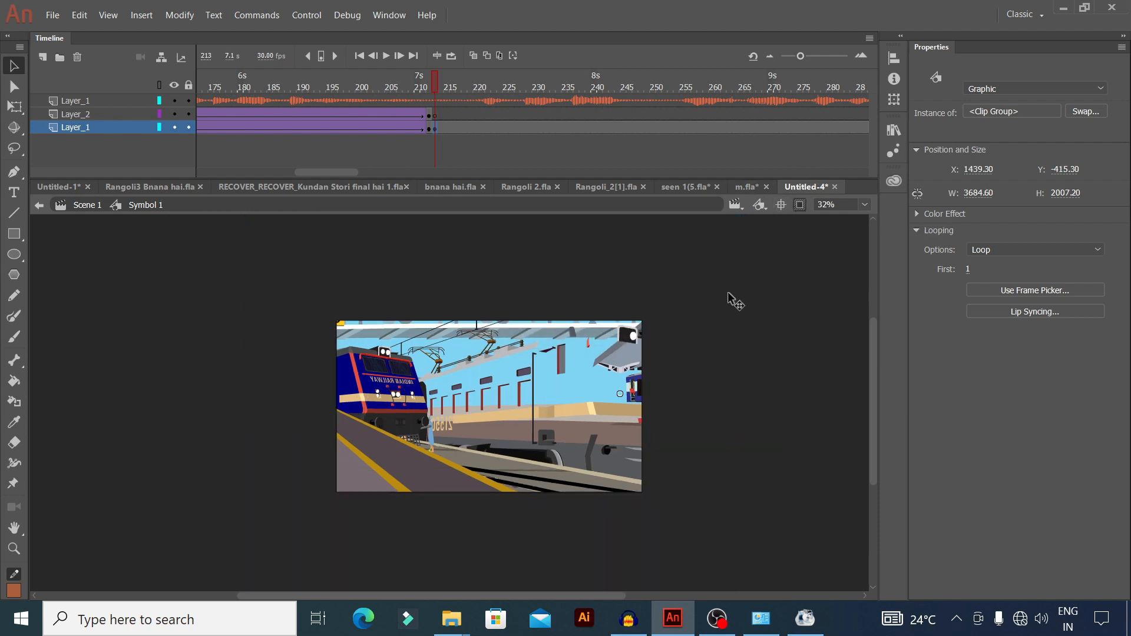
{"action": "key", "text": "ctrl+alt+s"}
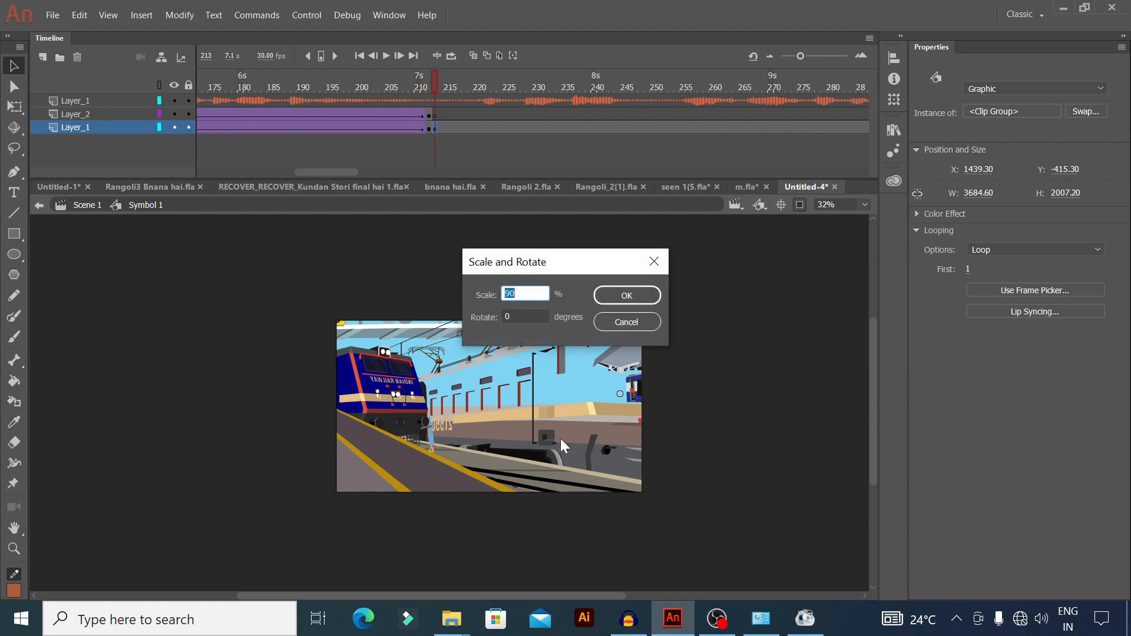
{"action": "key", "text": "Return"}
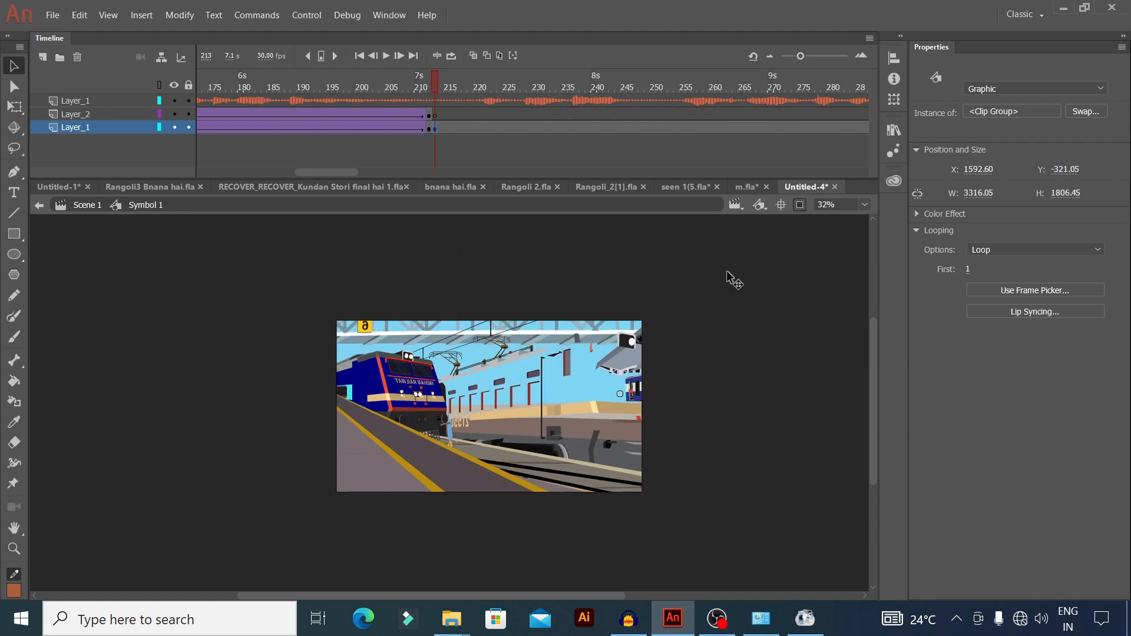
Step: Check the uncropped station scene against the stage, clip it again and move it to about X 1516, Y -321
{"action": "left_click", "coordinate": [799, 205]}
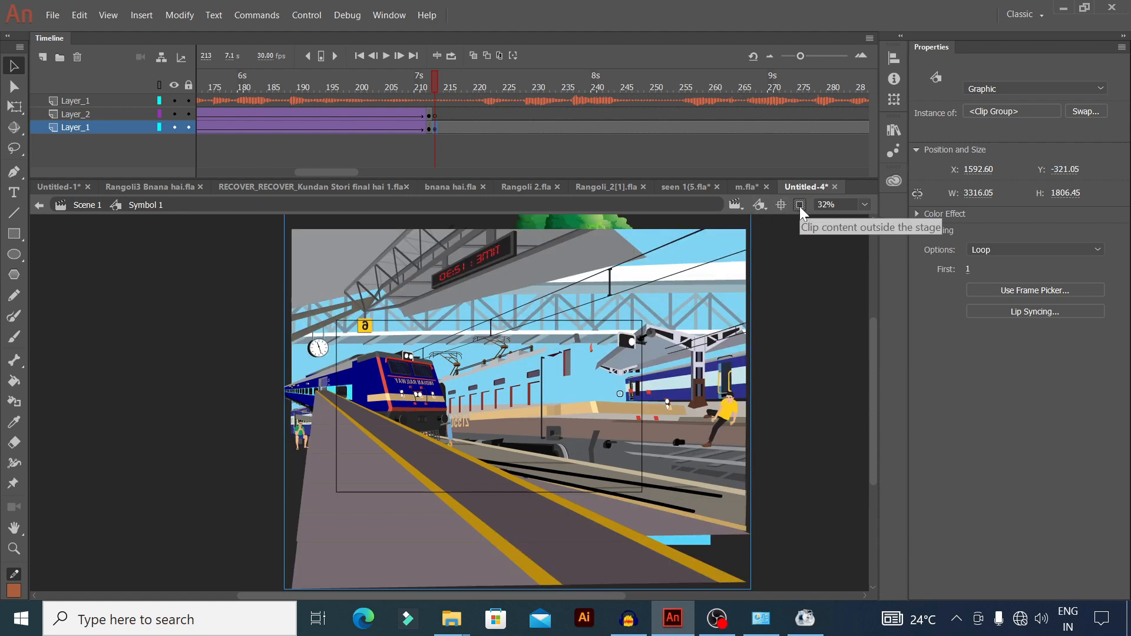
{"action": "left_click", "coordinate": [800, 205]}
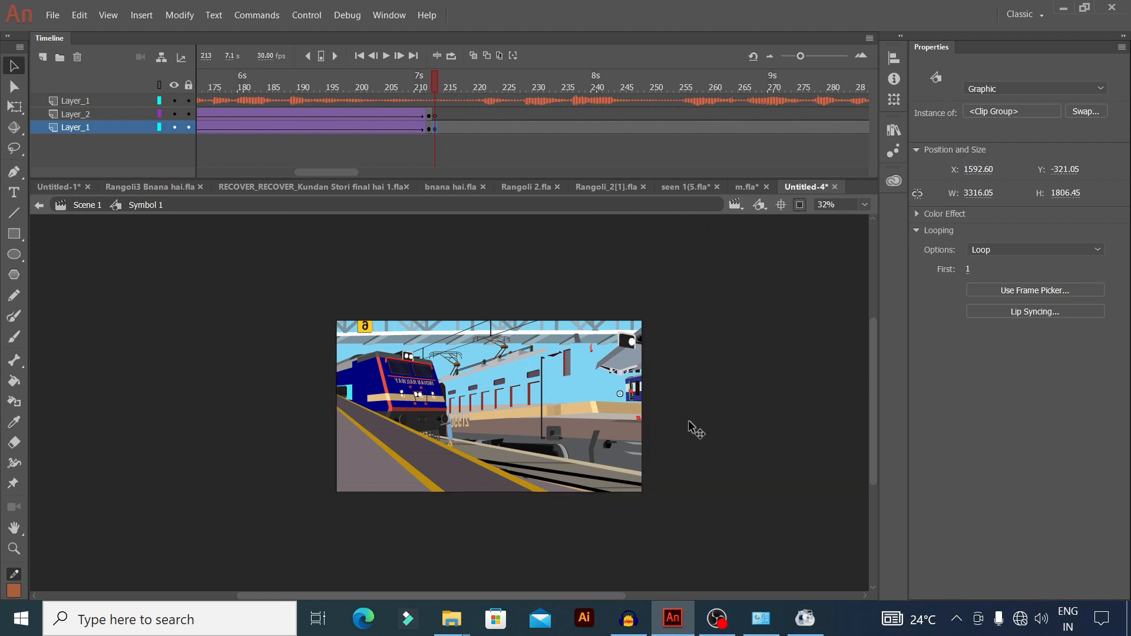
{"action": "mouse_move", "coordinate": [593, 462]}
{"action": "left_mouse_down"}
{"action": "mouse_move", "coordinate": [574, 464]}
{"action": "mouse_move", "coordinate": [585, 468]}
{"action": "left_mouse_up"}
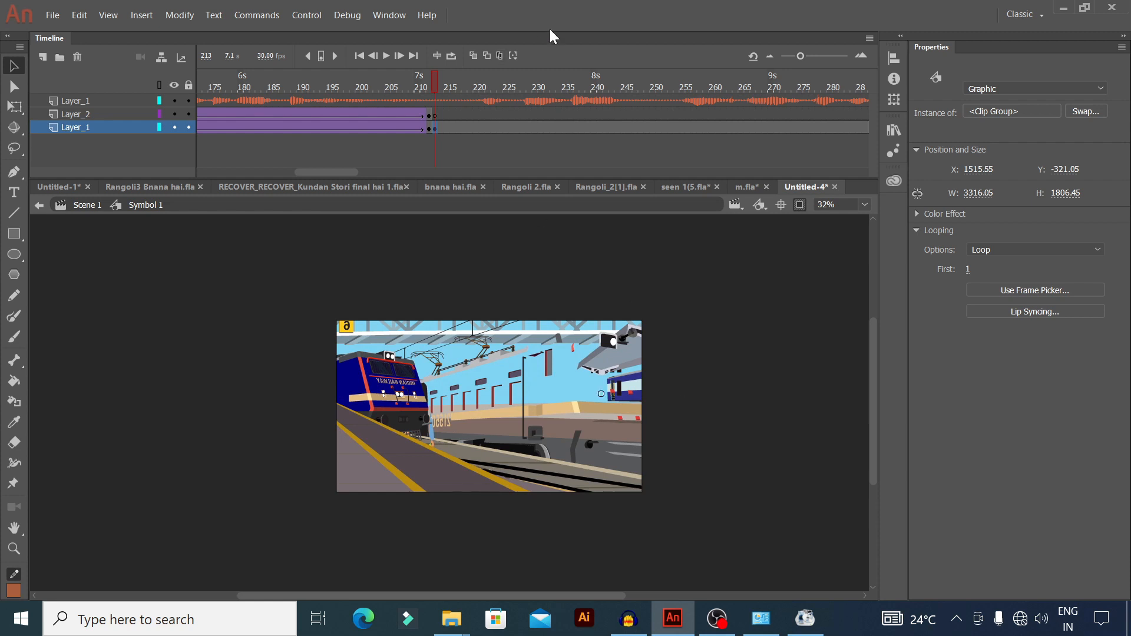
Step: Play the station shot twice from frame 213 to about frame 290 to review the arriving train with the audio
{"action": "left_click", "coordinate": [389, 55]}
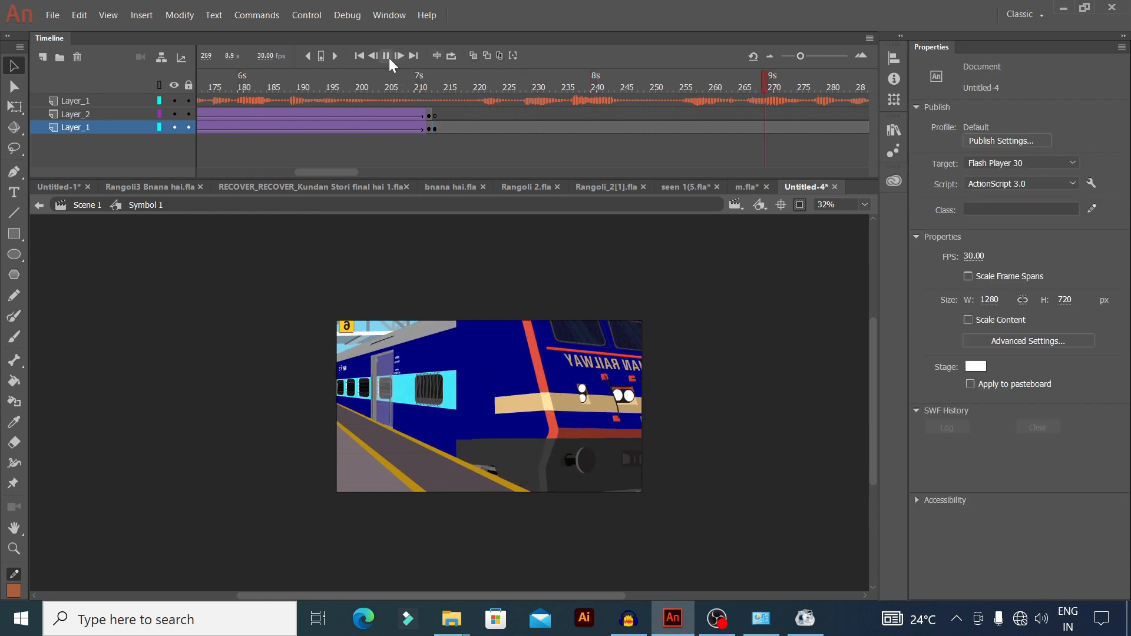
{"action": "left_click", "coordinate": [388, 57]}
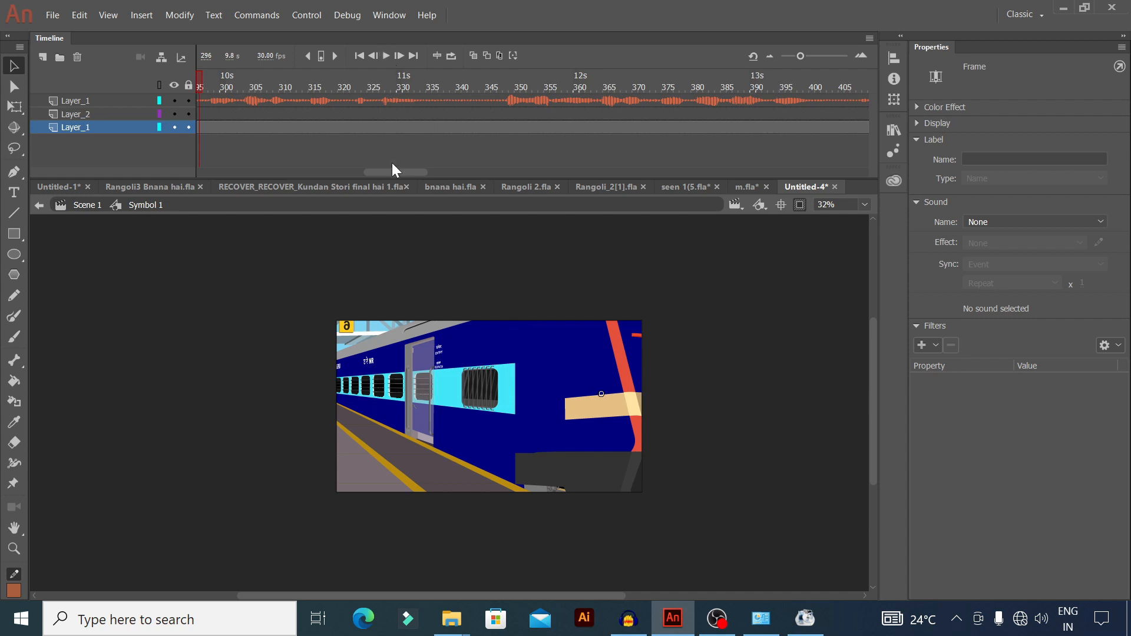
{"action": "left_click_drag", "start_coordinate": [398, 172], "coordinate": [343, 176]}
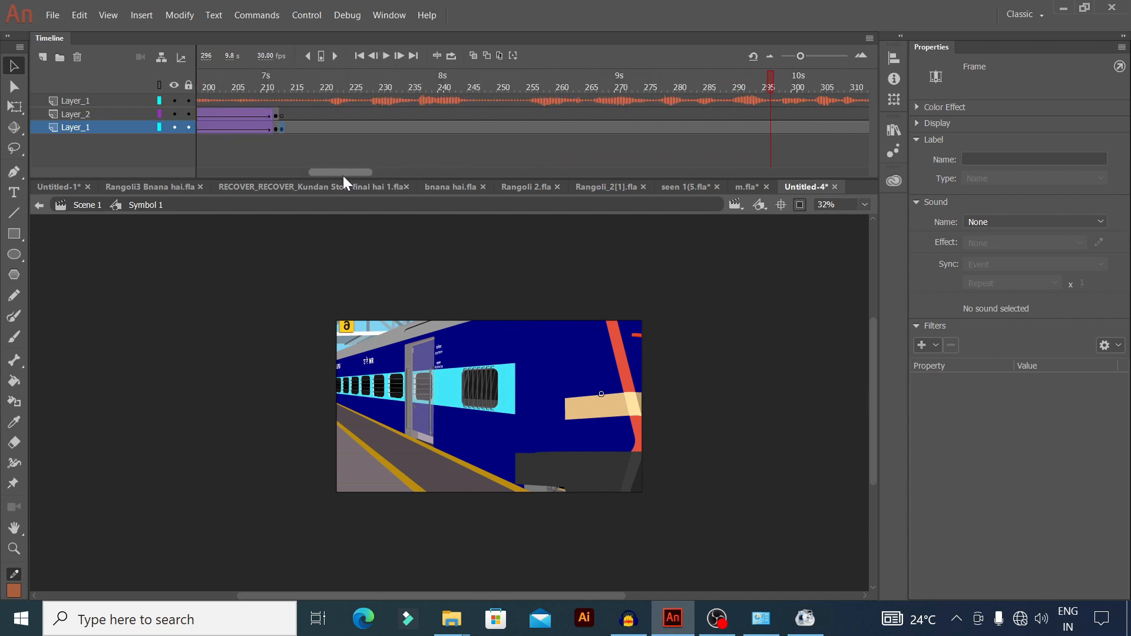
{"action": "left_click", "coordinate": [286, 88]}
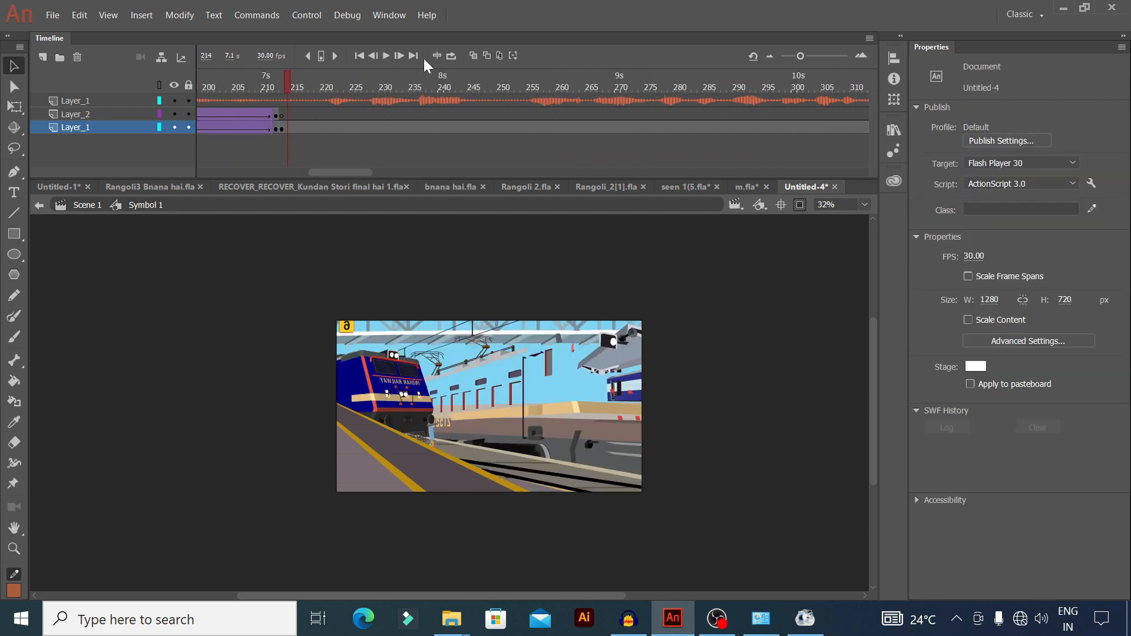
{"action": "left_click", "coordinate": [387, 55]}
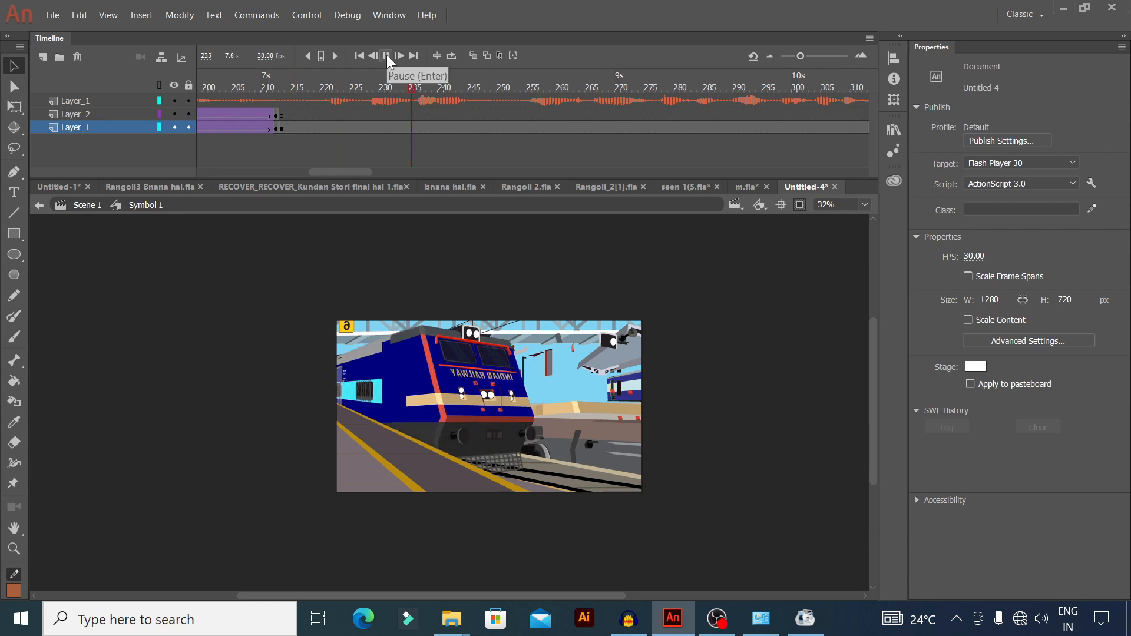
{"action": "left_click", "coordinate": [387, 55]}
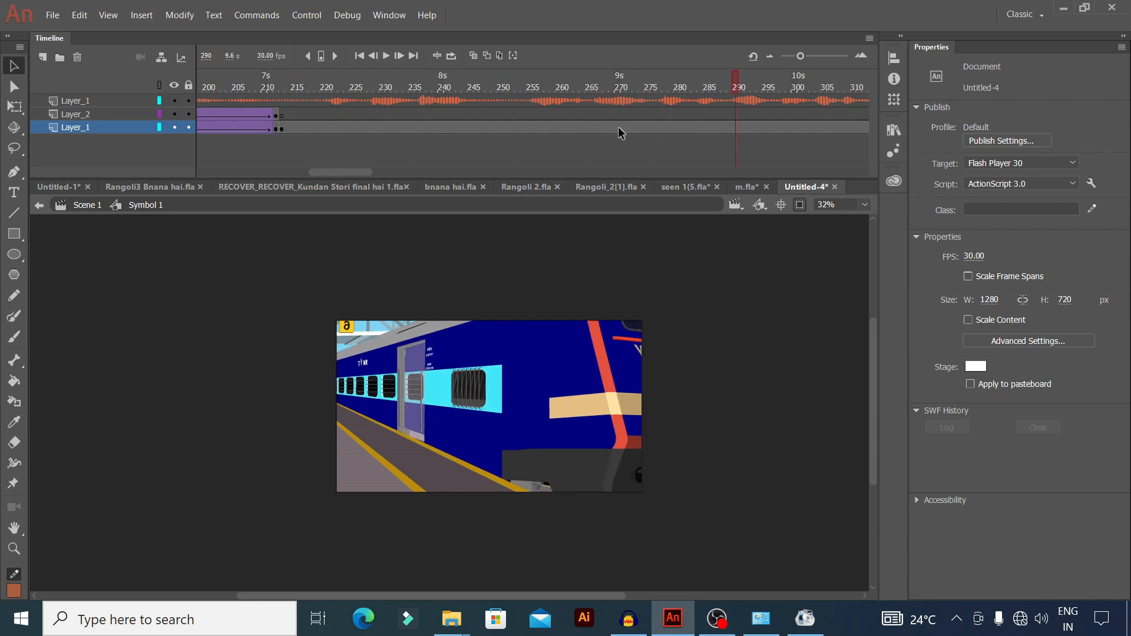
Step: Examine the train's position at frame 276 on the station layer and return to the shot's start at frame 213
{"action": "left_click", "coordinate": [652, 103]}
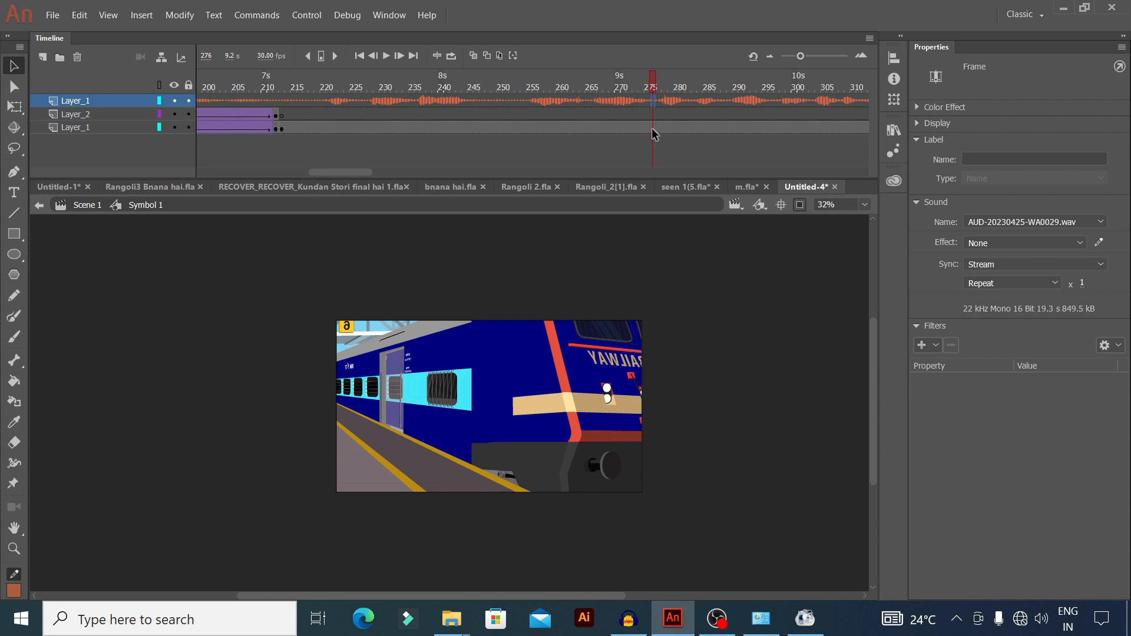
{"action": "left_click", "coordinate": [652, 128]}
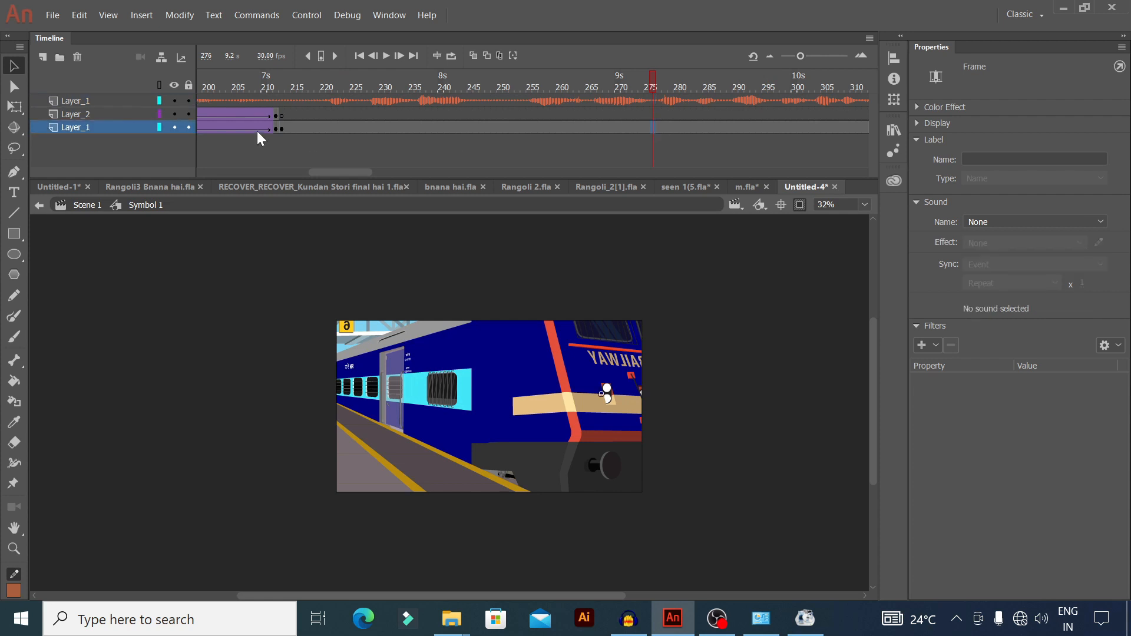
{"action": "left_click", "coordinate": [282, 90]}
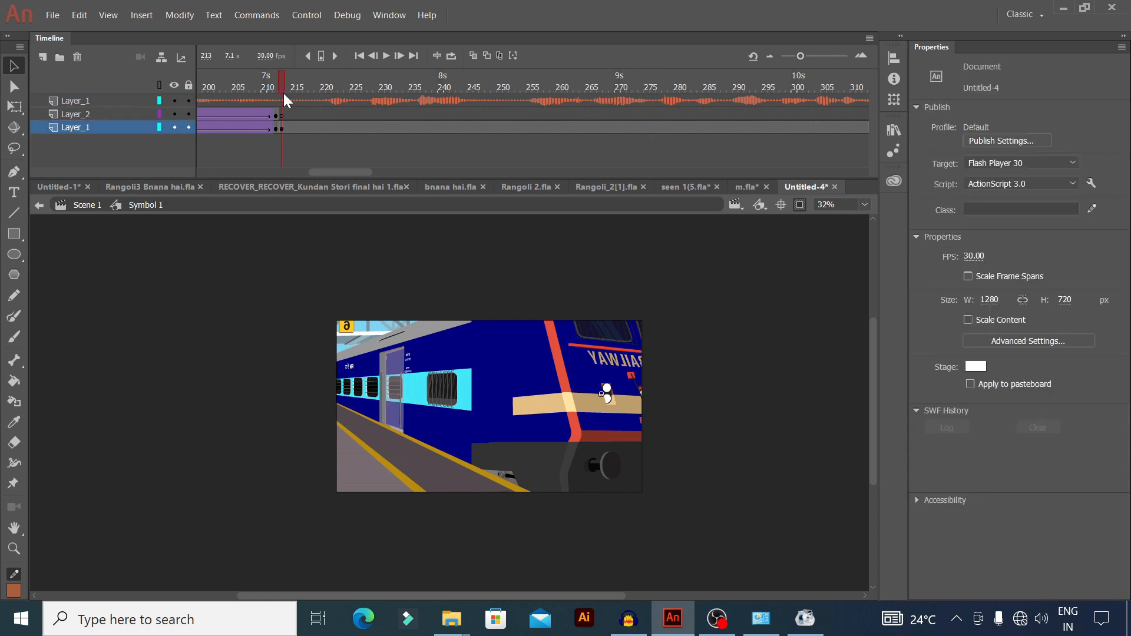
Step: Play the train shot from frame 213, replay it from frame 291, and insert a blank keyframe at frame 293 on the station layer
{"action": "left_click", "coordinate": [386, 56]}
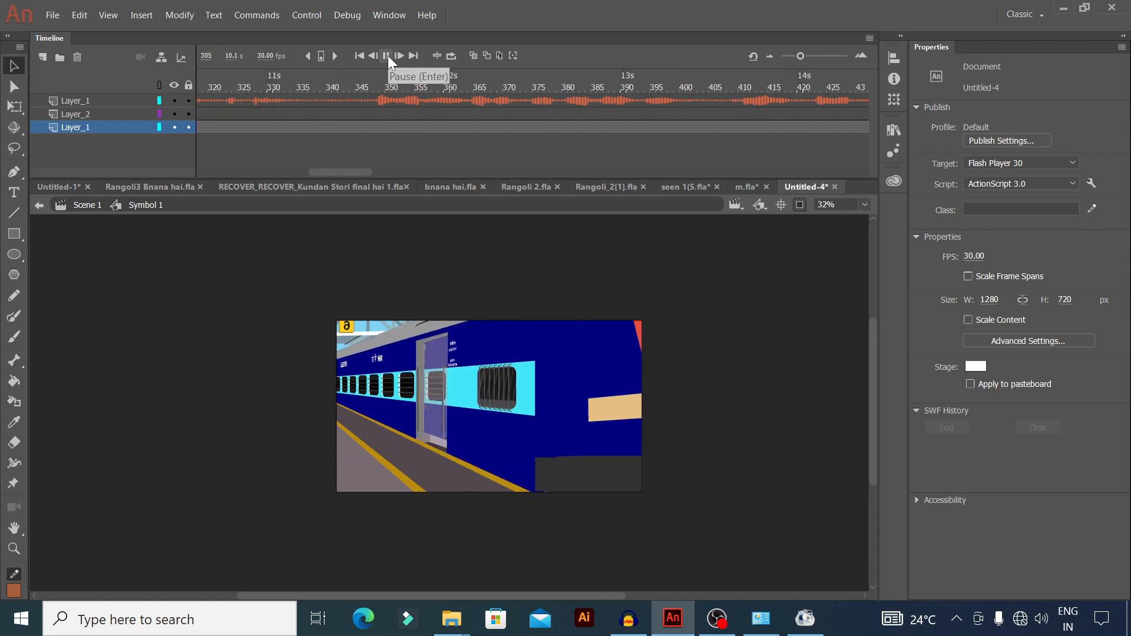
{"action": "left_click", "coordinate": [388, 55]}
{"action": "left_click_drag", "start_coordinate": [404, 173], "coordinate": [365, 173]}
{"action": "left_click", "coordinate": [443, 93]}
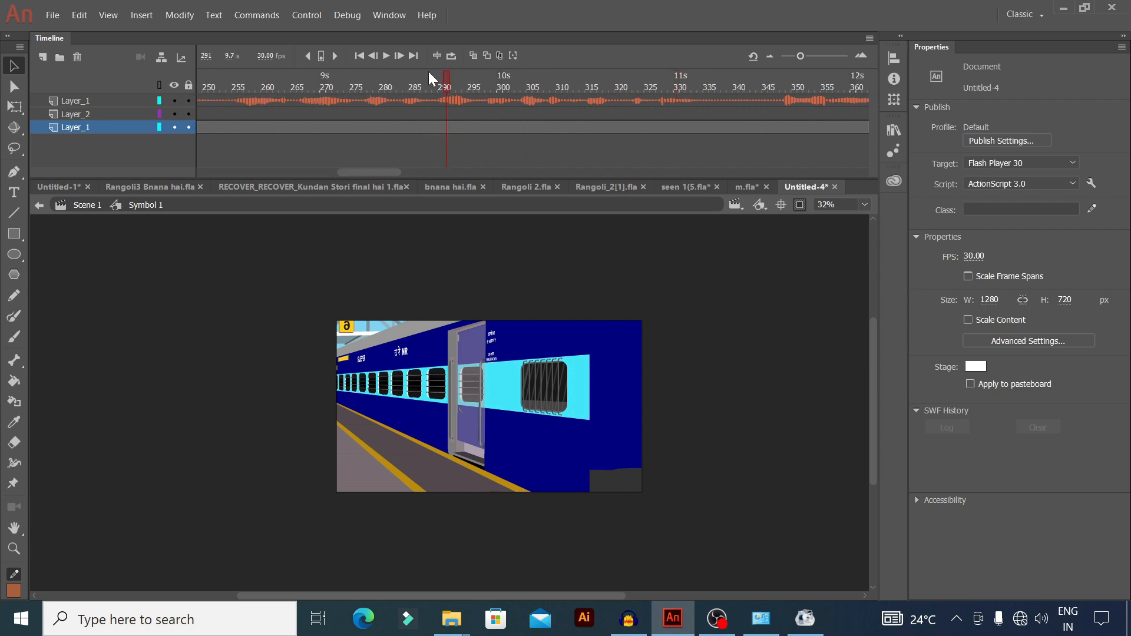
{"action": "left_click", "coordinate": [386, 55]}
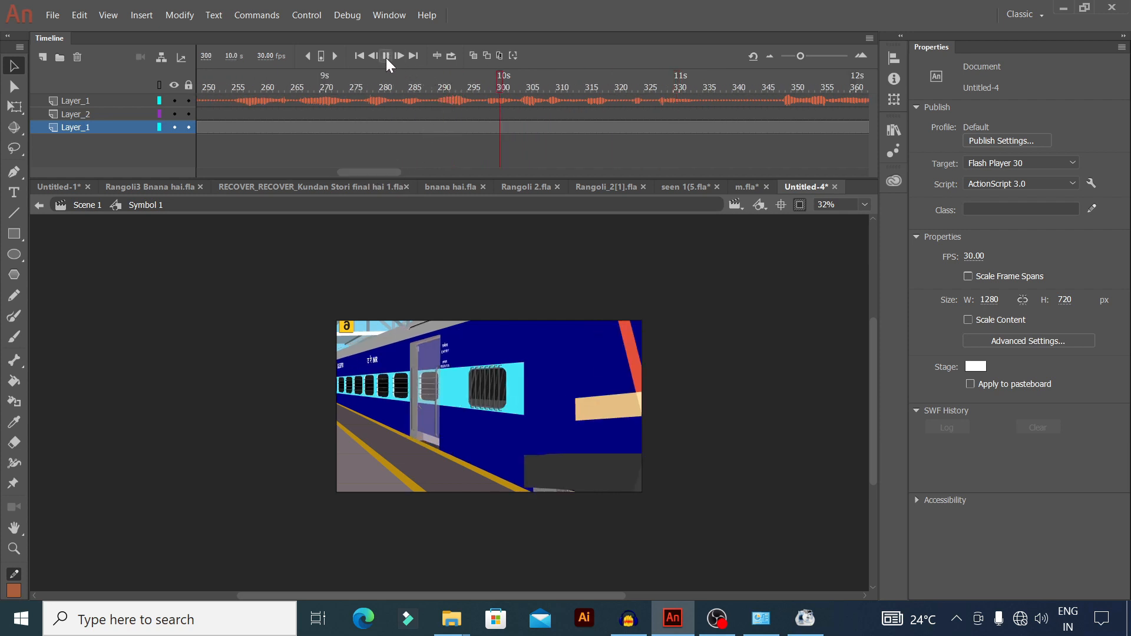
{"action": "left_click", "coordinate": [458, 126]}
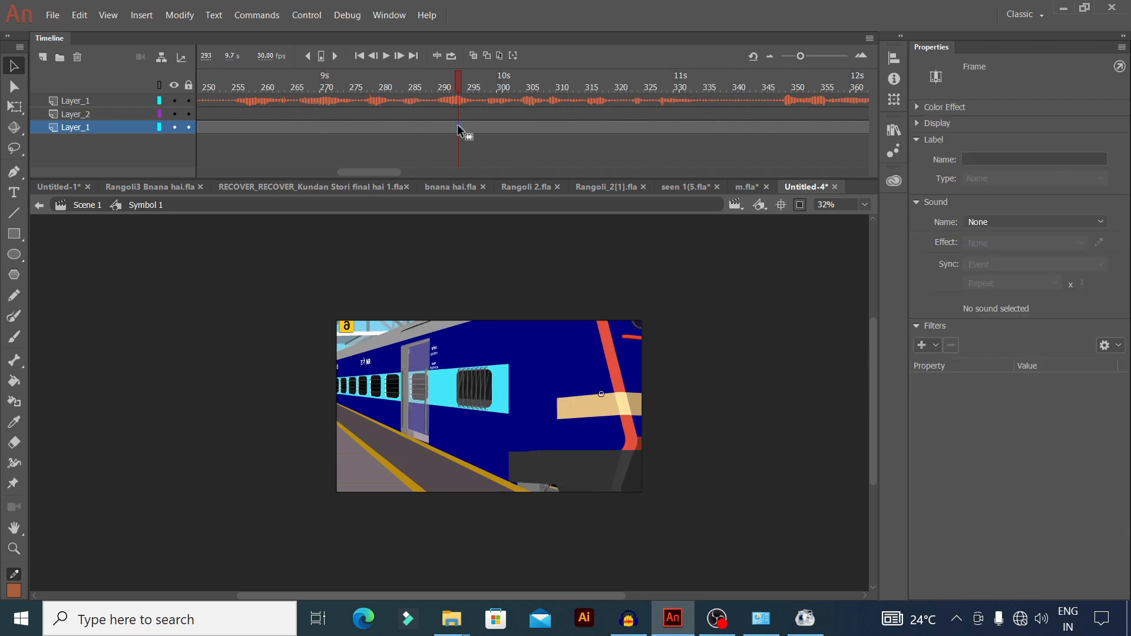
{"action": "key", "text": "F7"}
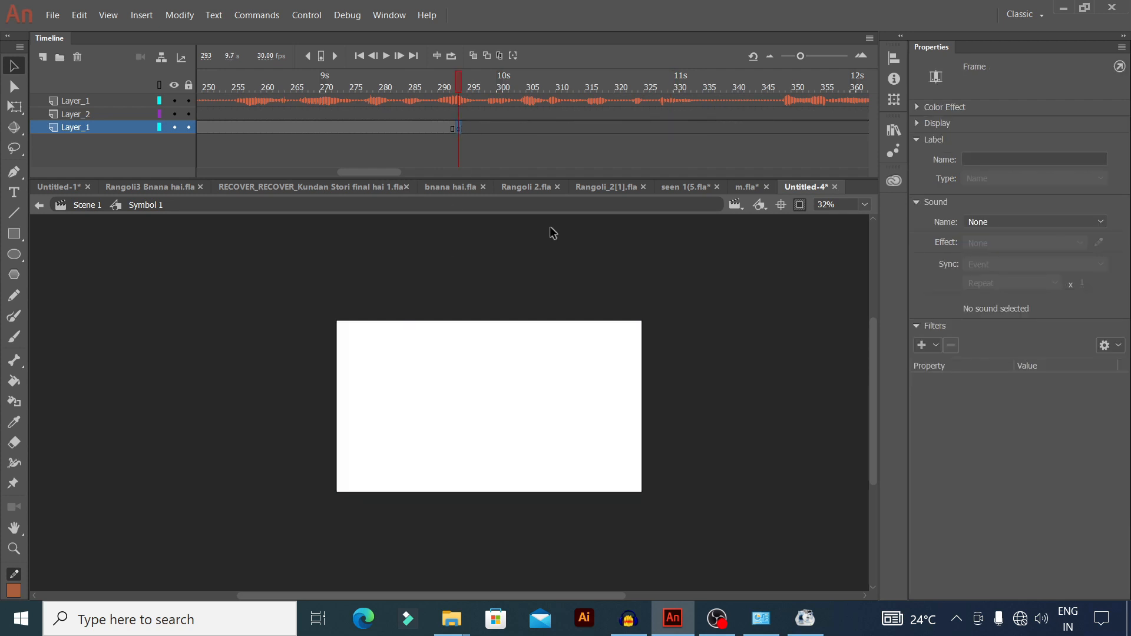
Step: Look through the scene collection in m.fla and copy the standing legs symbol beside the road
{"action": "left_click", "coordinate": [740, 186]}
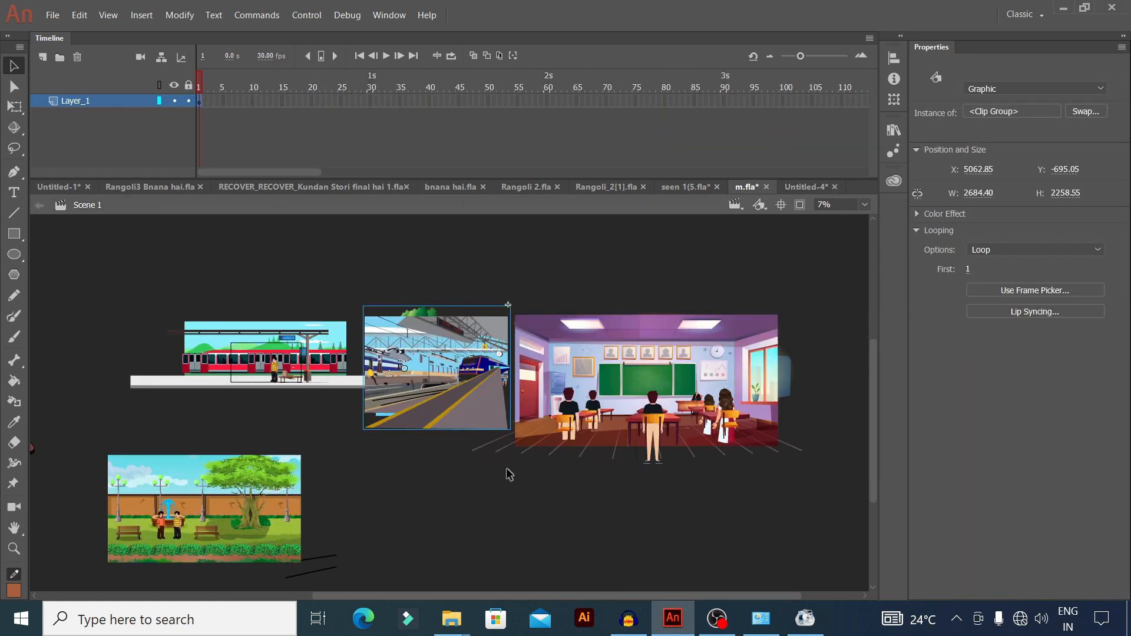
{"action": "scroll", "coordinate": [505, 472], "scroll_direction": "down", "scroll_amount": 1}
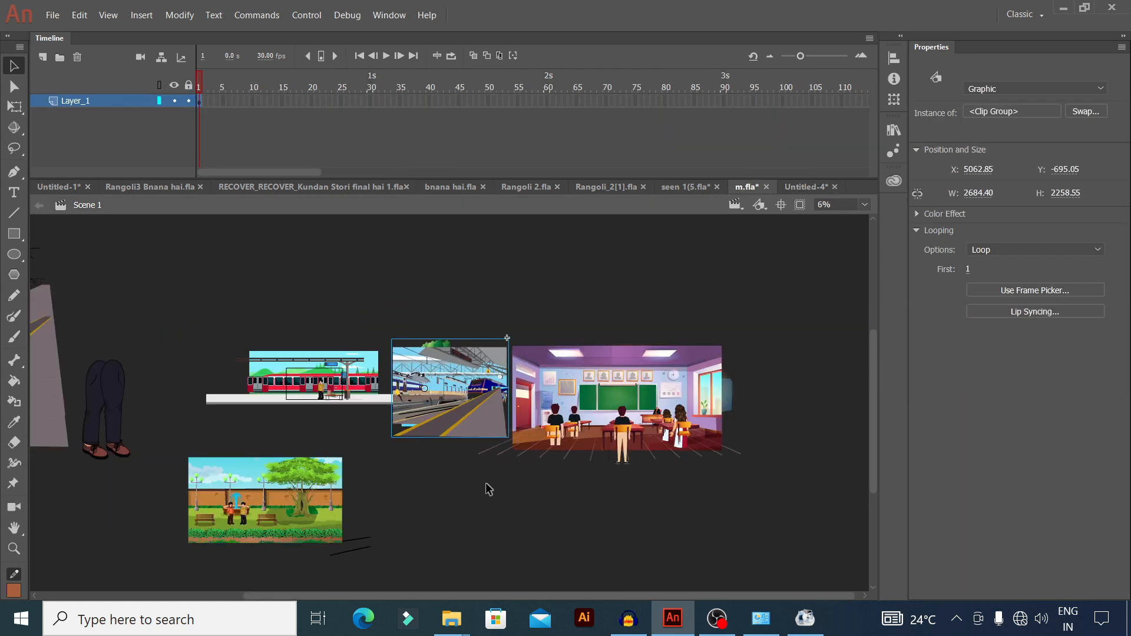
{"action": "scroll", "coordinate": [488, 487], "scroll_direction": "down", "scroll_amount": 1}
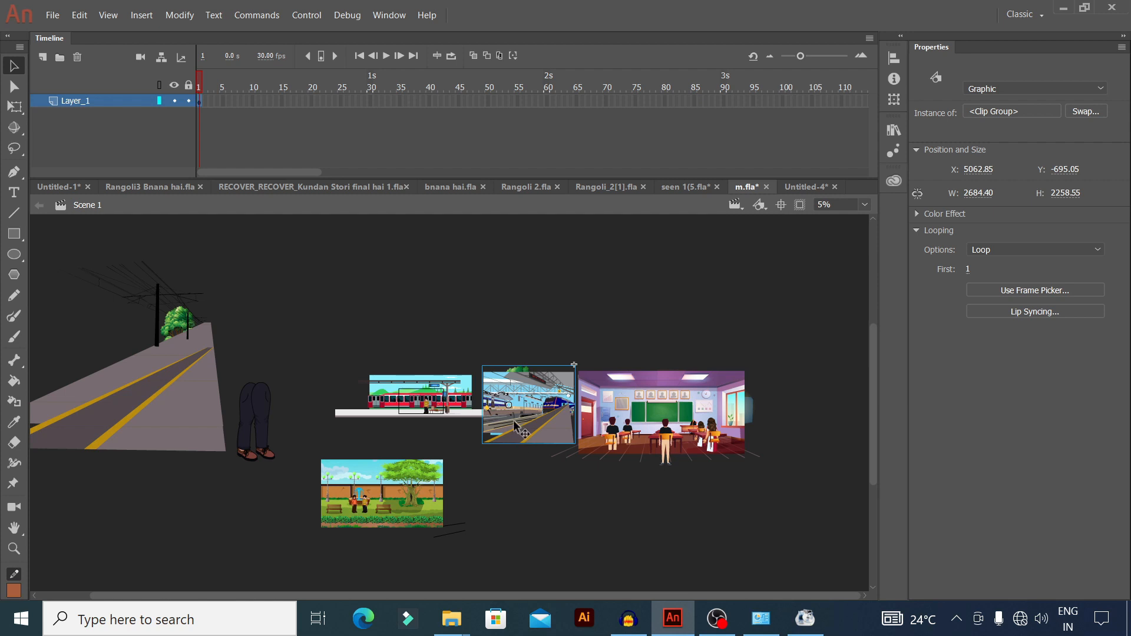
{"action": "left_click", "coordinate": [807, 186]}
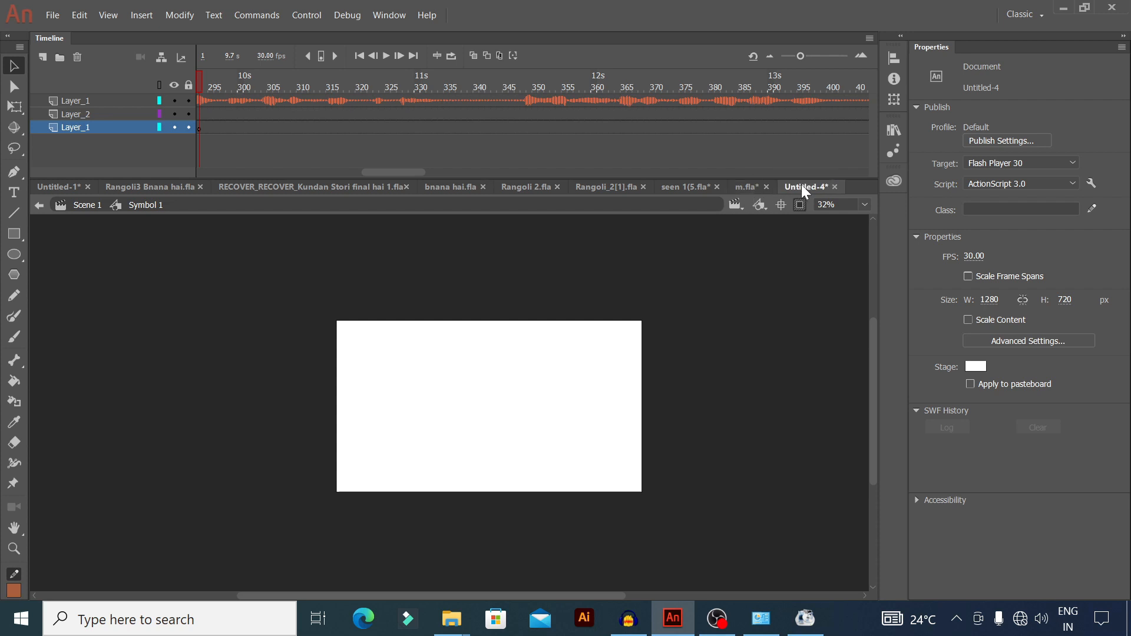
{"action": "left_click", "coordinate": [746, 188]}
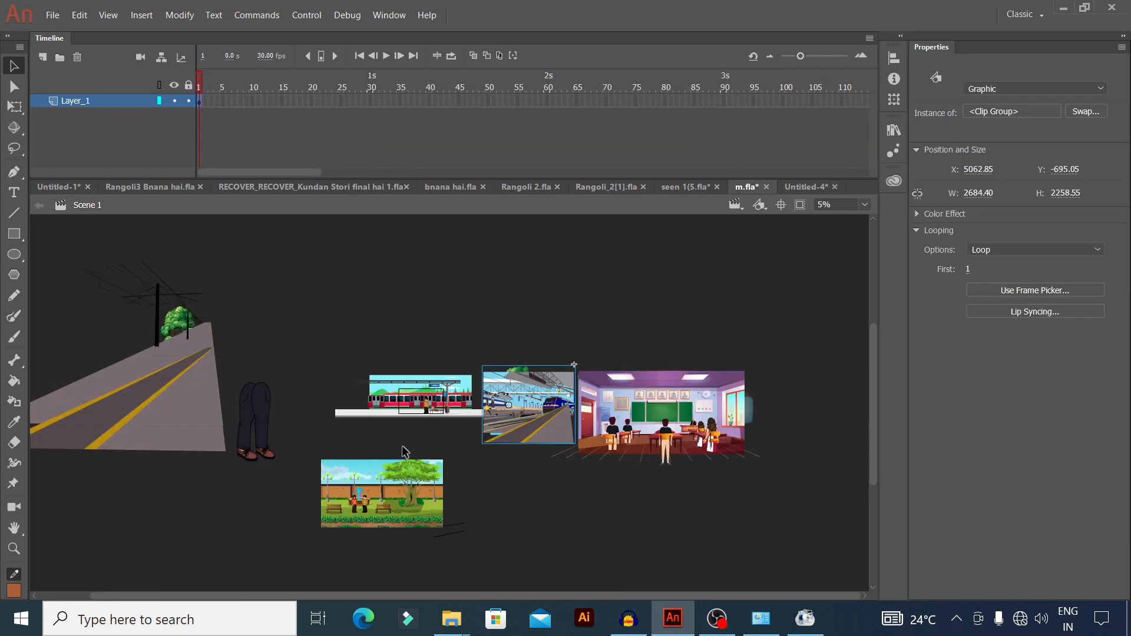
{"action": "left_click", "coordinate": [179, 413]}
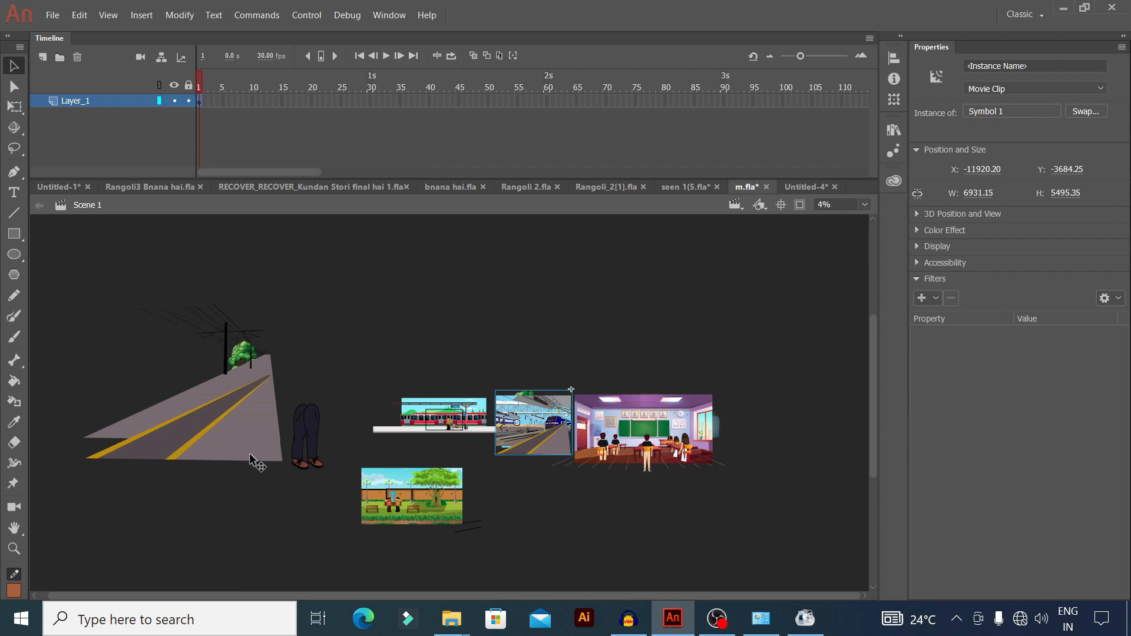
{"action": "left_click", "coordinate": [310, 422]}
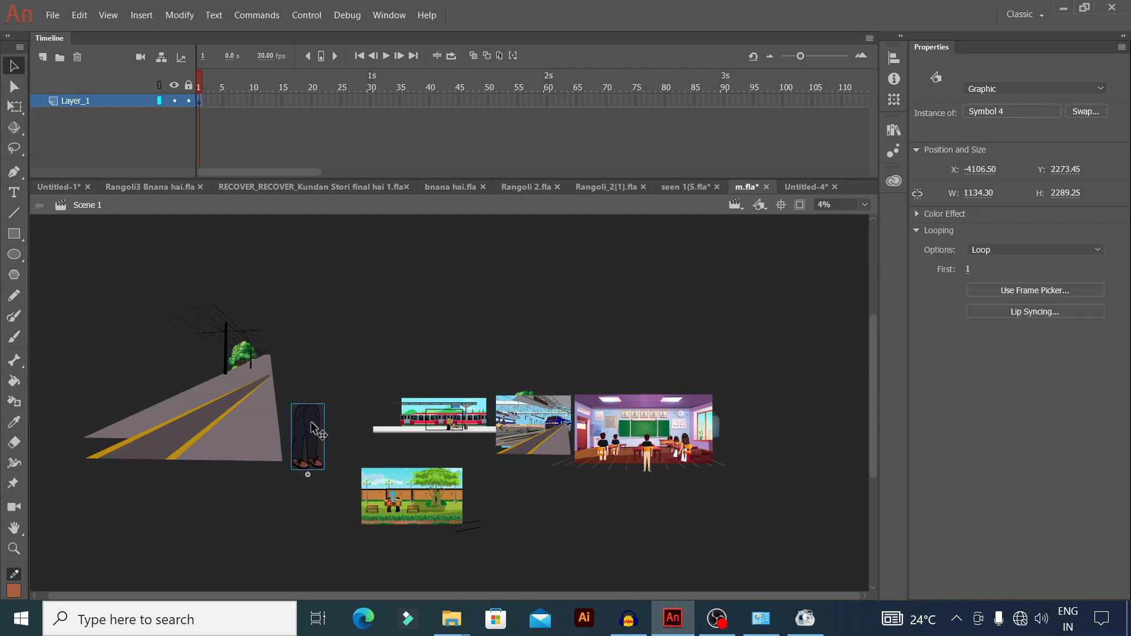
Step: Insert a blank keyframe at frame 293 on Layer_2 in Untitled-4 and paste the copied legs there
{"action": "left_click", "coordinate": [805, 187]}
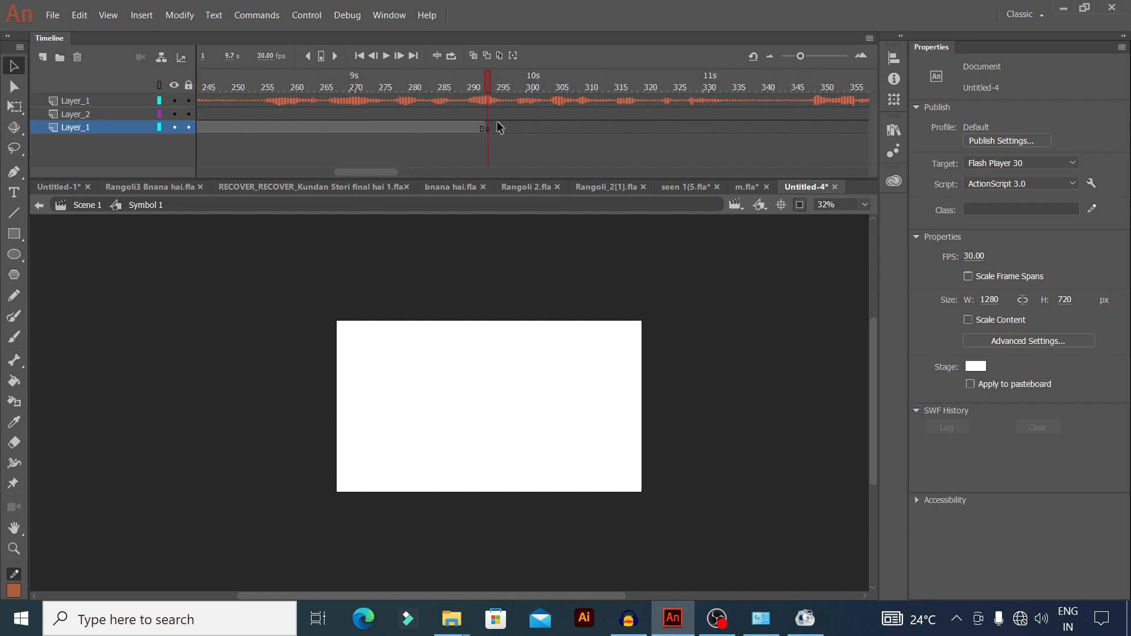
{"action": "left_click", "coordinate": [489, 115]}
{"action": "key", "text": "F7"}
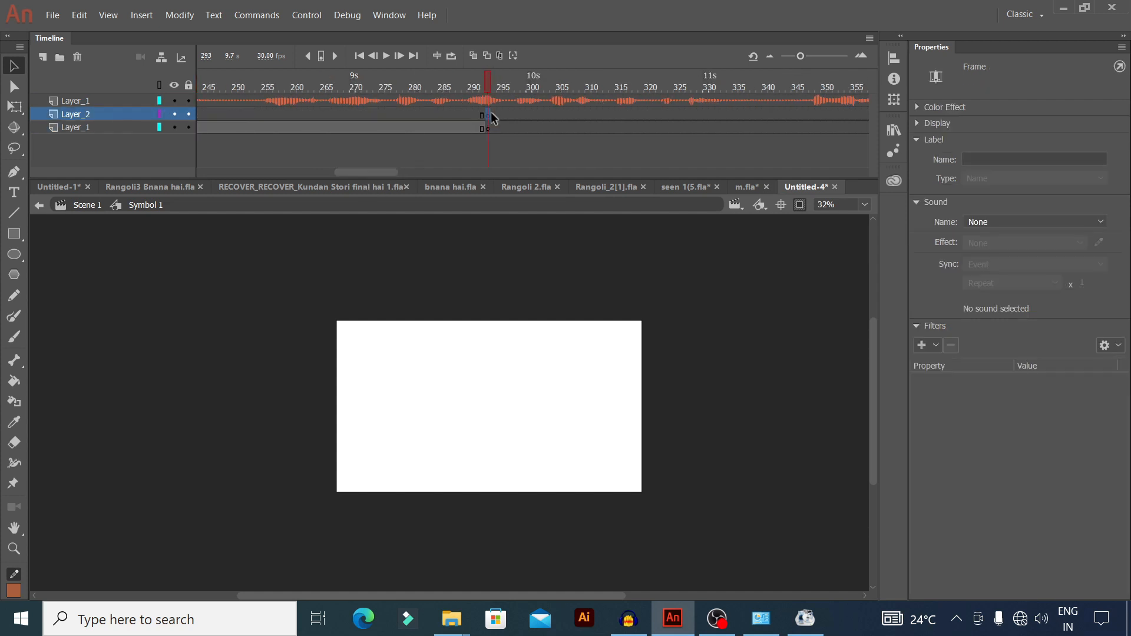
{"action": "key", "text": "ctrl+alt+v"}
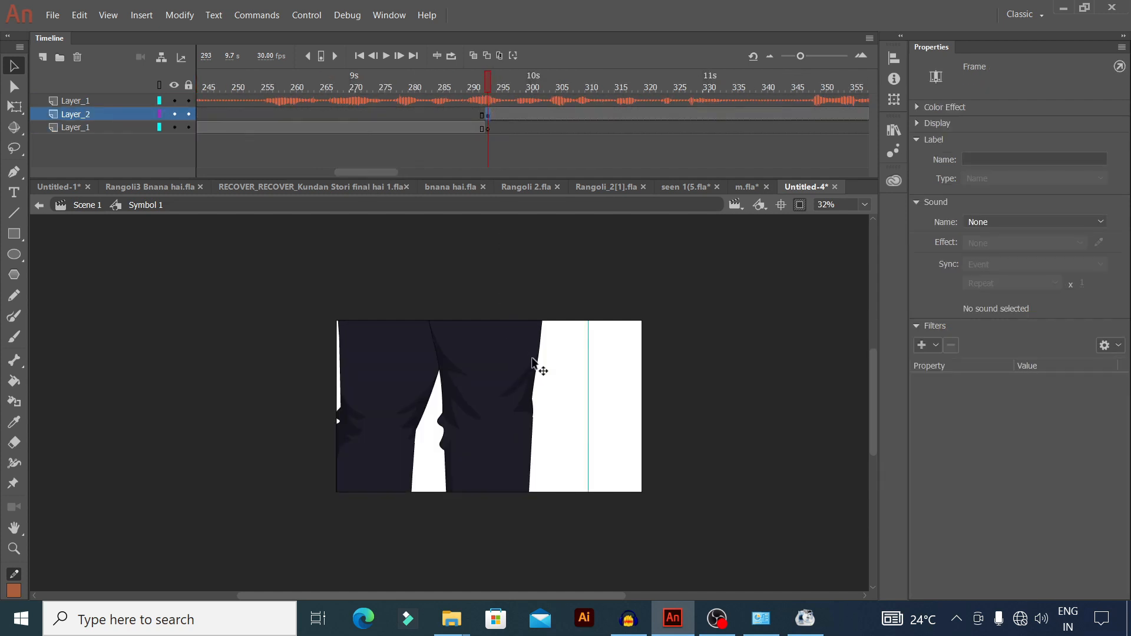
Step: Flip the legs horizontally, move them to about X 2460, Y 956 so the shoes fill the stage, and check them unclipped
{"action": "key", "text": "ctrl+minus"}
{"action": "left_click_drag", "start_coordinate": [481, 393], "coordinate": [490, 337]}
{"action": "right_click", "coordinate": [493, 353]}
{"action": "mouse_move", "coordinate": [553, 265]}
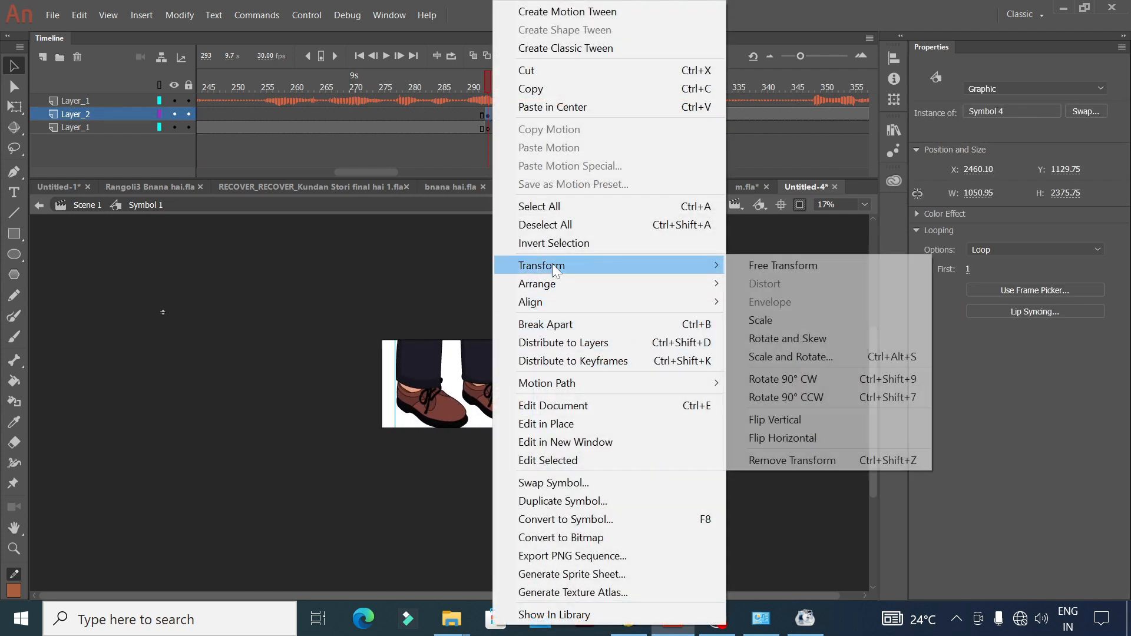
{"action": "left_click", "coordinate": [777, 433]}
{"action": "key", "text": "ctrl+minus"}
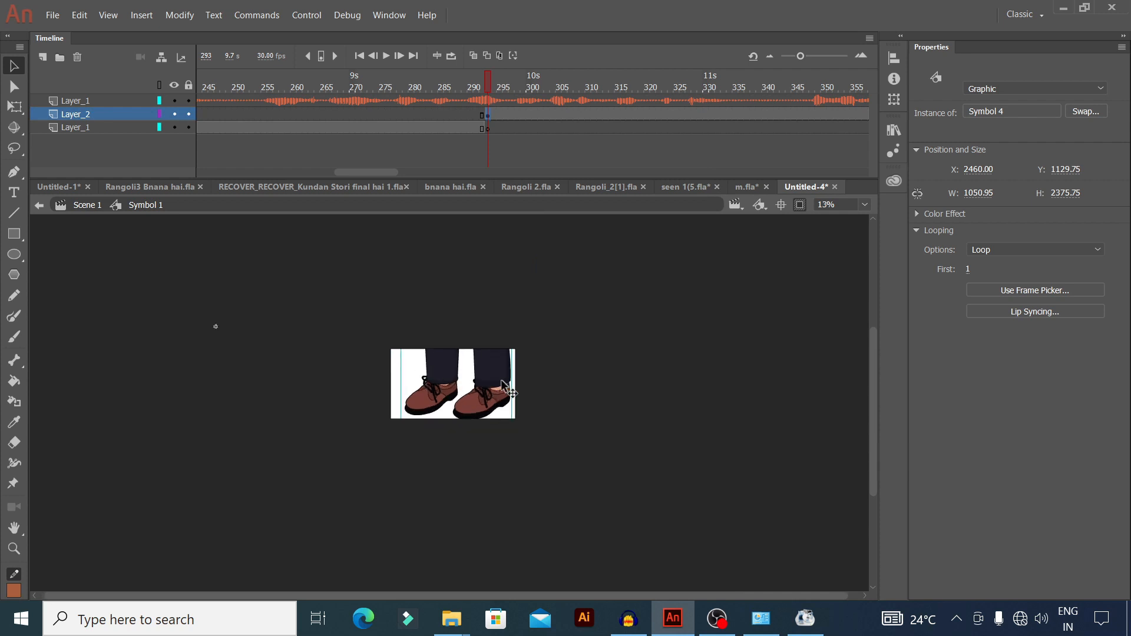
{"action": "left_click_drag", "start_coordinate": [501, 379], "coordinate": [502, 361]}
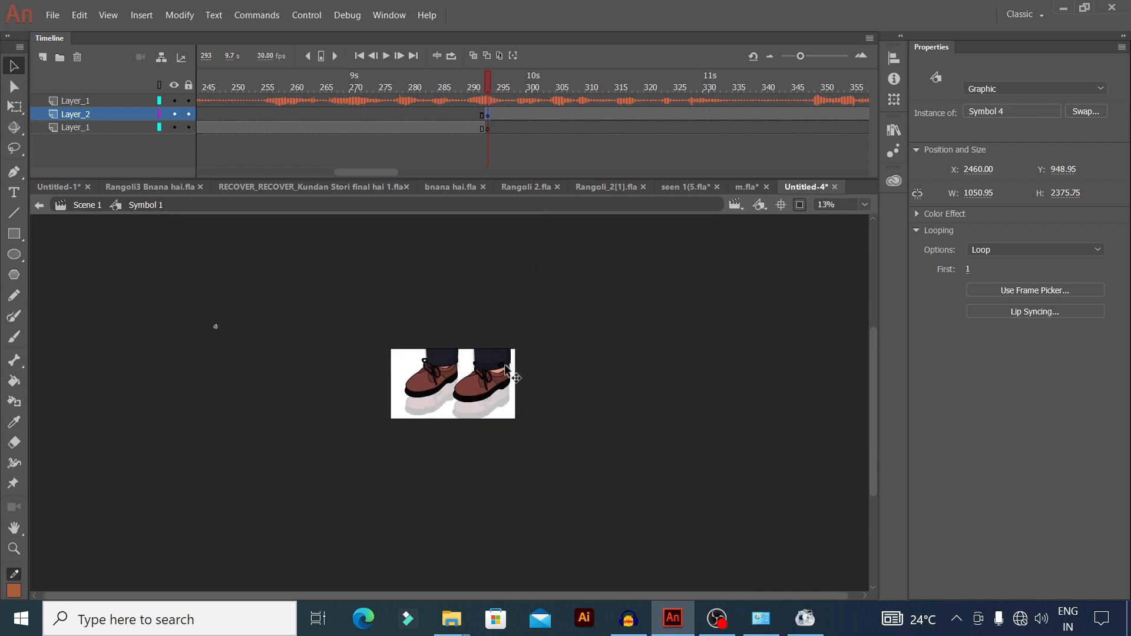
{"action": "left_click", "coordinate": [801, 205]}
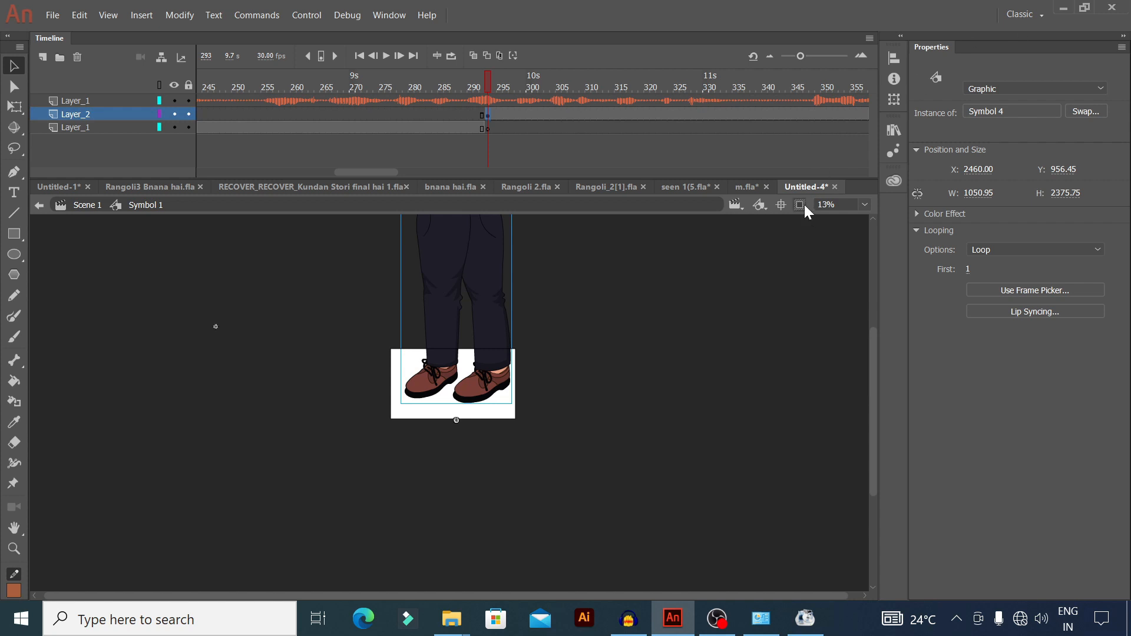
Step: Copy the road scene with the tree and pole from m.fla and return to Untitled-4
{"action": "left_click", "coordinate": [740, 185]}
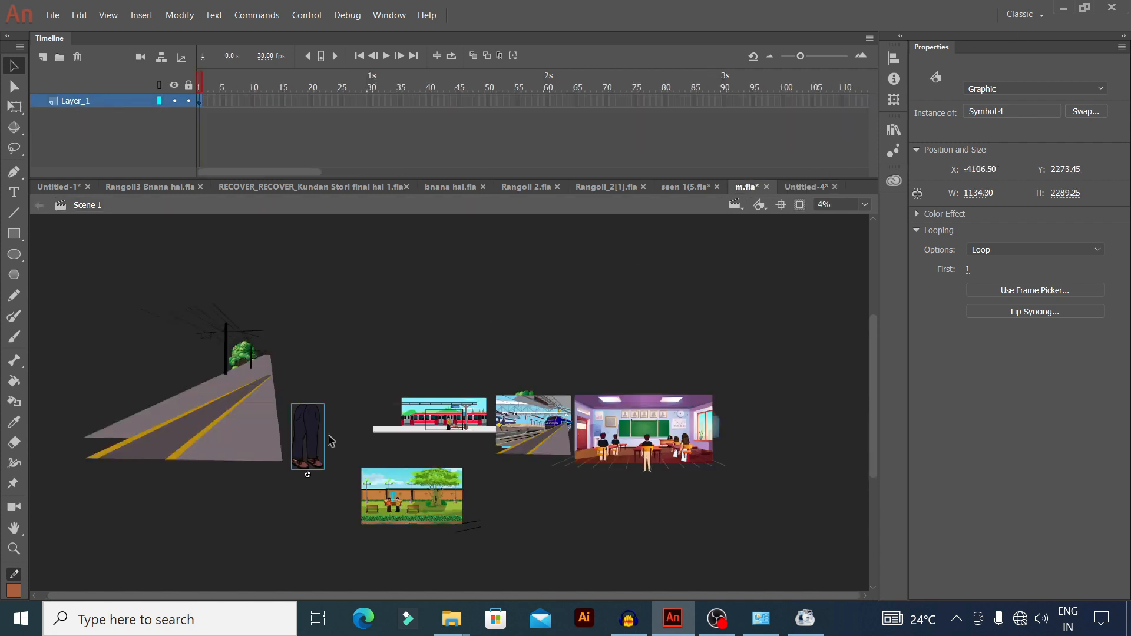
{"action": "left_click", "coordinate": [213, 416]}
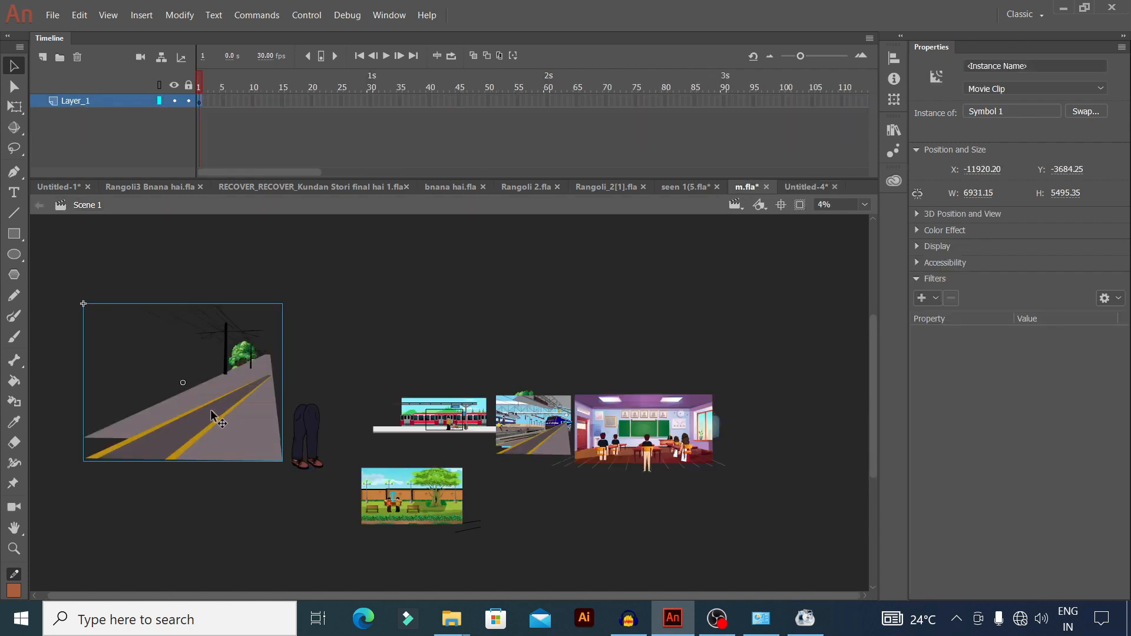
{"action": "left_click", "coordinate": [805, 187]}
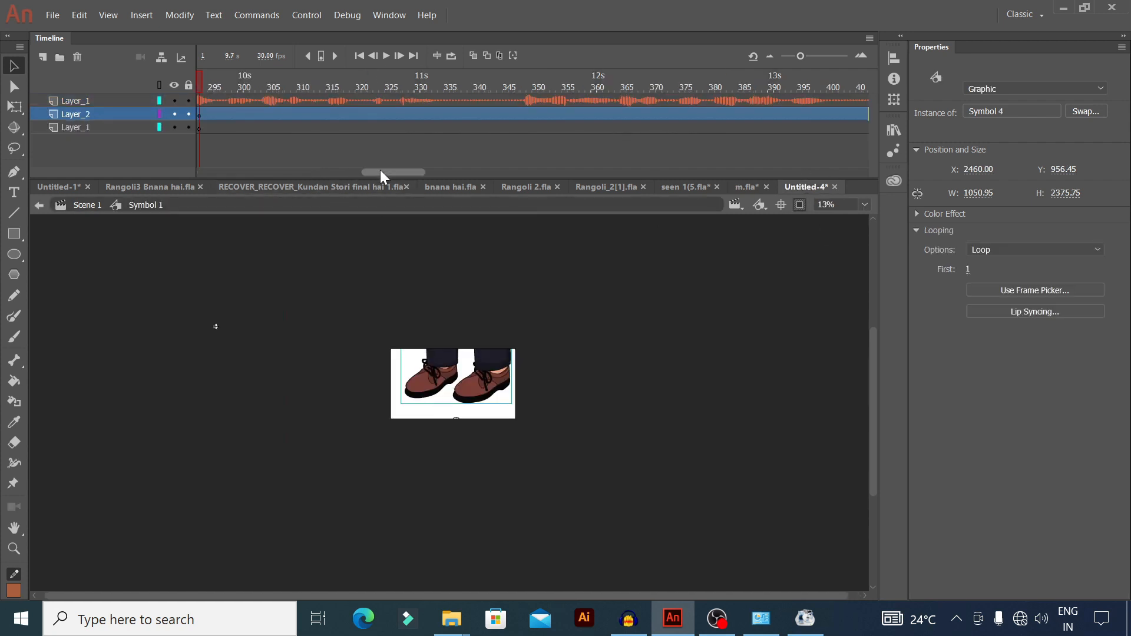
Step: Try to paste the road inside Symbol 1 at frame 293 on the layer below the legs
{"action": "left_click_drag", "start_coordinate": [380, 172], "coordinate": [356, 172]}
{"action": "left_click", "coordinate": [535, 128]}
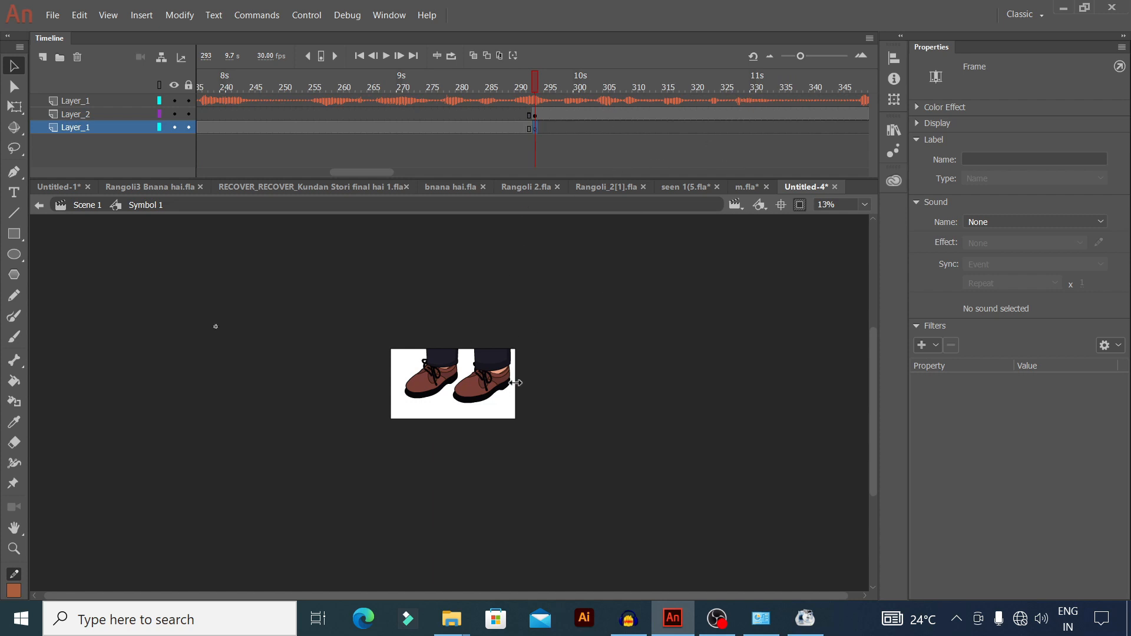
{"action": "key", "text": "ctrl+v"}
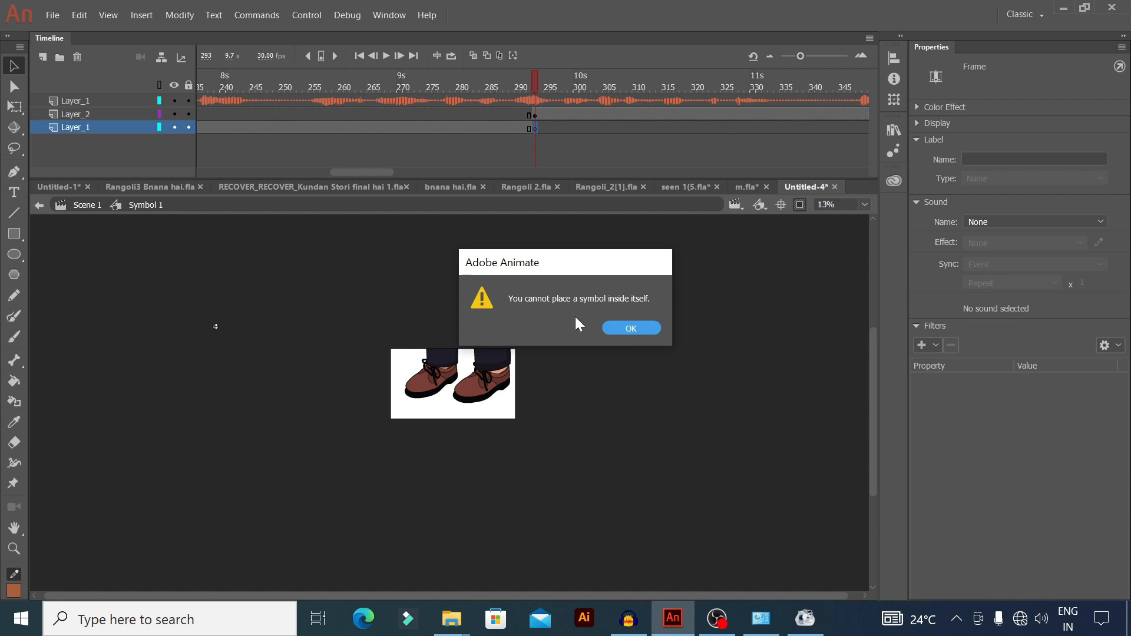
{"action": "left_click", "coordinate": [630, 329]}
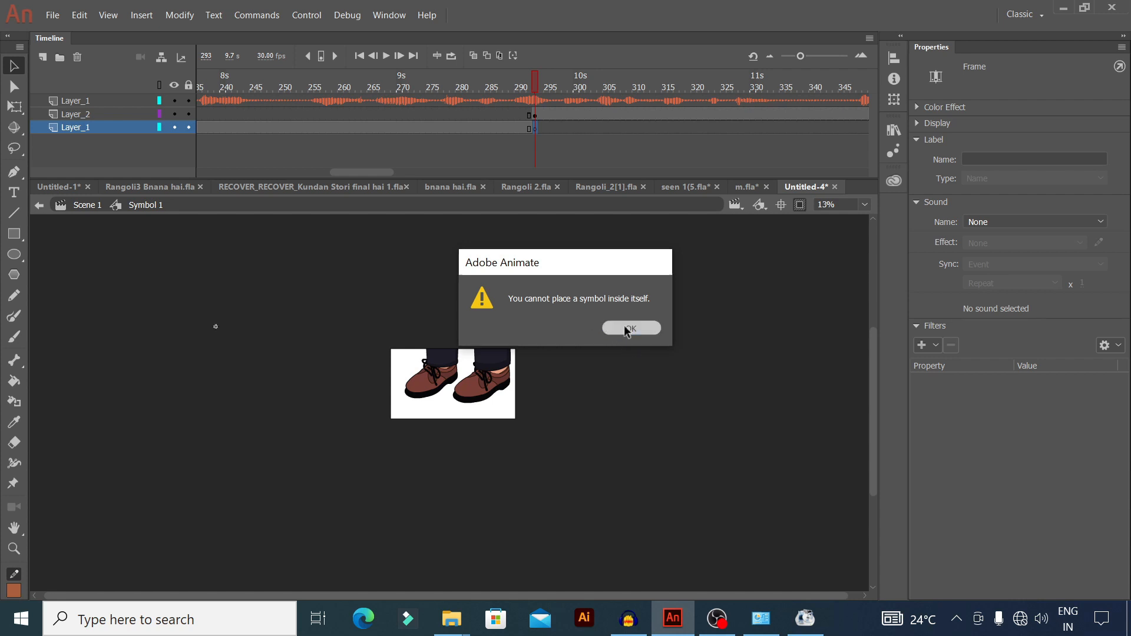
Step: Paste the road into Scene 1 at frame 286 without replacing existing library items, inspect it unclipped, and delete it from the scene
{"action": "left_click", "coordinate": [86, 205]}
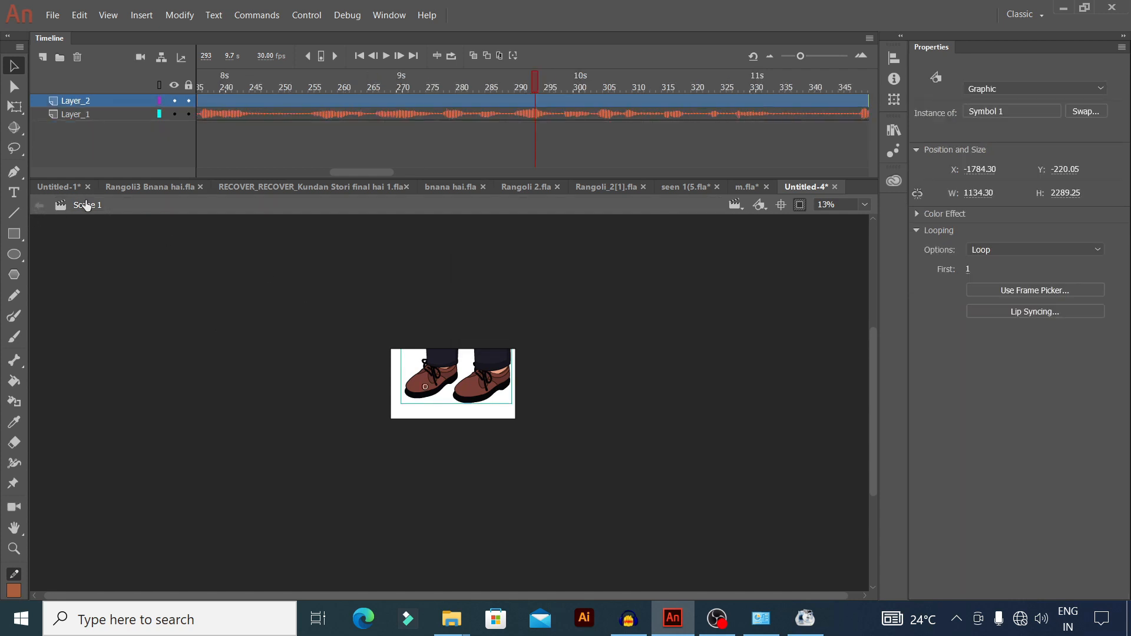
{"action": "left_click", "coordinate": [346, 73]}
{"action": "left_click", "coordinate": [492, 103]}
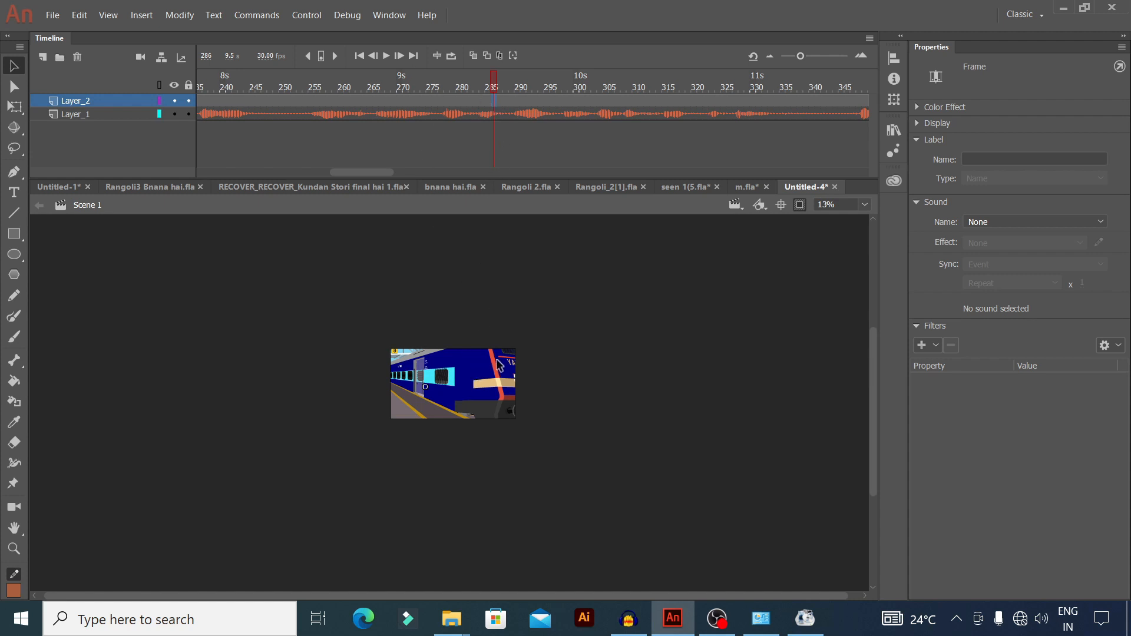
{"action": "key", "text": "ctrl+v"}
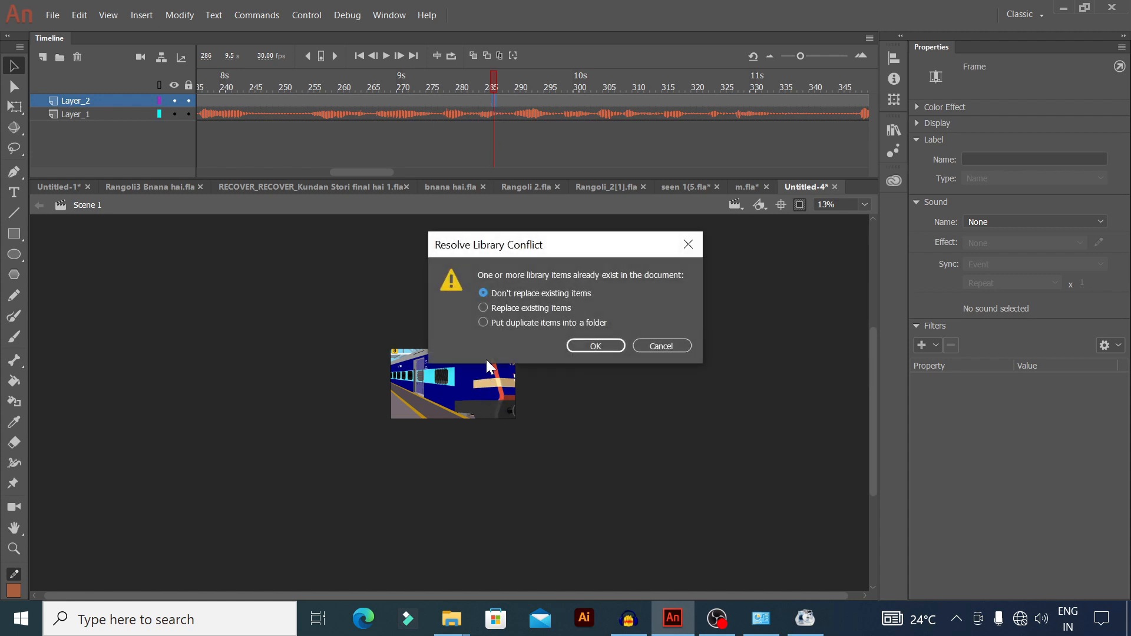
{"action": "left_click", "coordinate": [576, 346]}
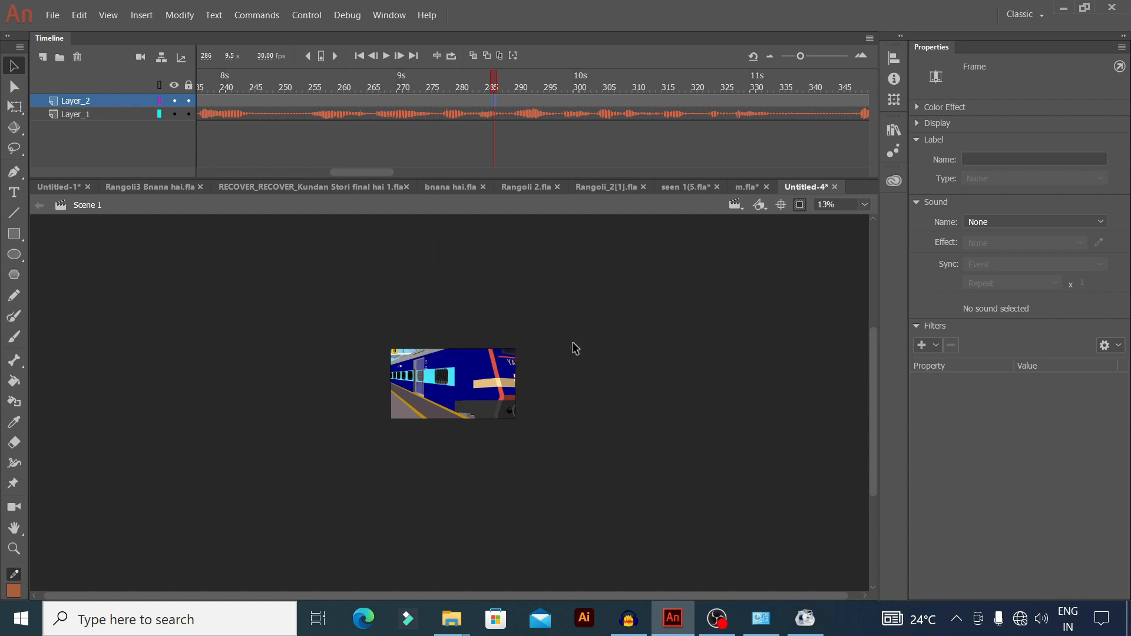
{"action": "left_click", "coordinate": [803, 204]}
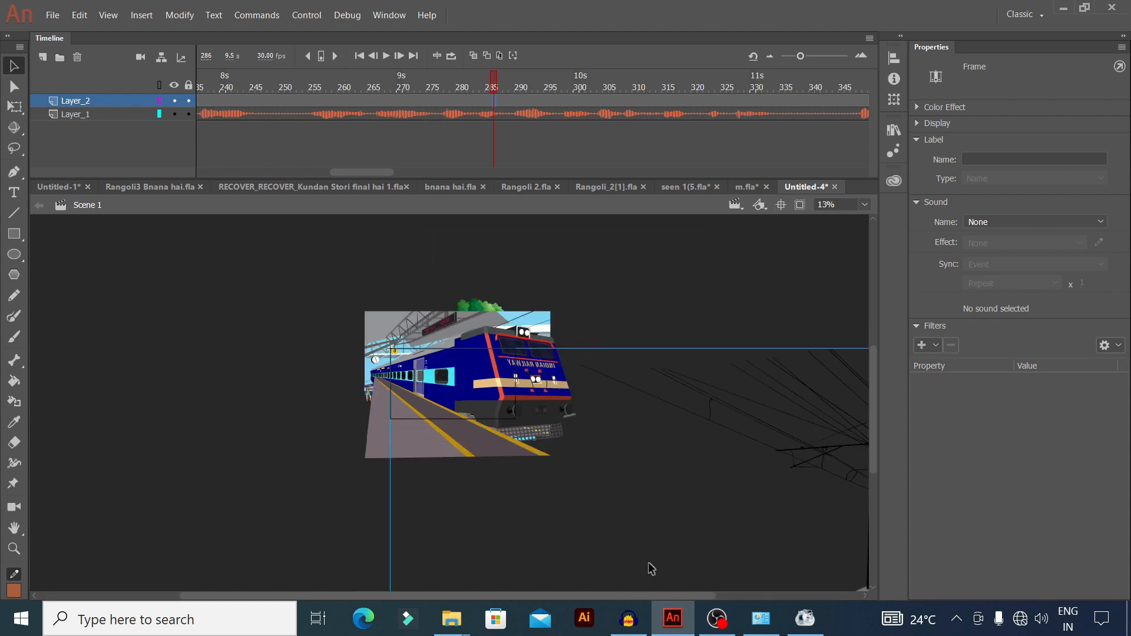
{"action": "scroll", "coordinate": [650, 568], "scroll_direction": "down", "scroll_amount": 2}
{"action": "left_click", "coordinate": [720, 563]}
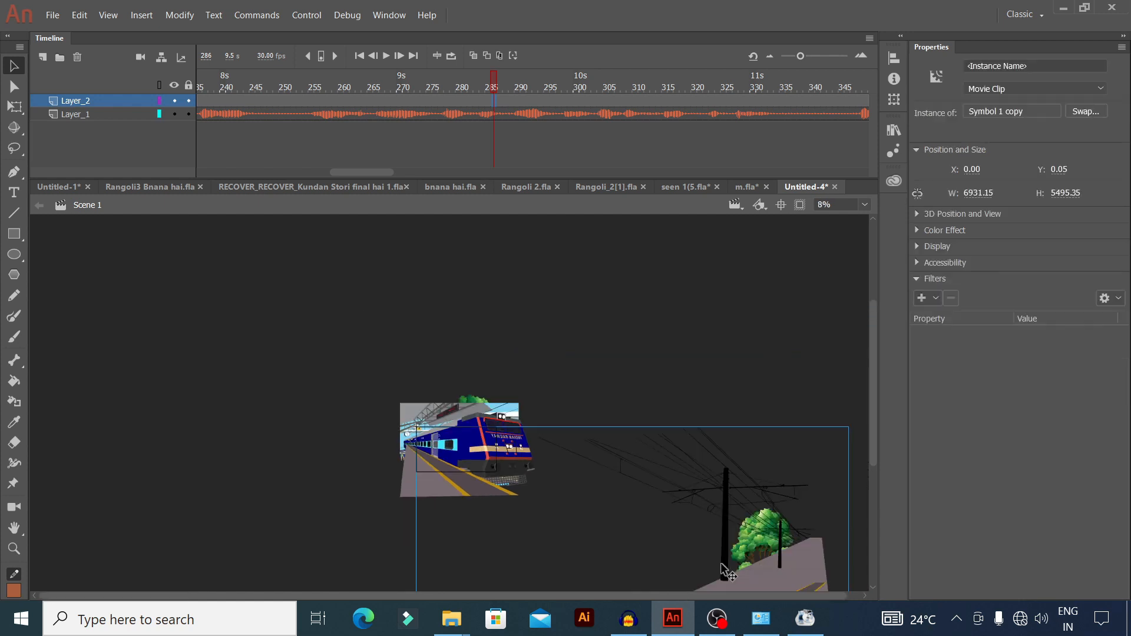
{"action": "key", "text": "Delete"}
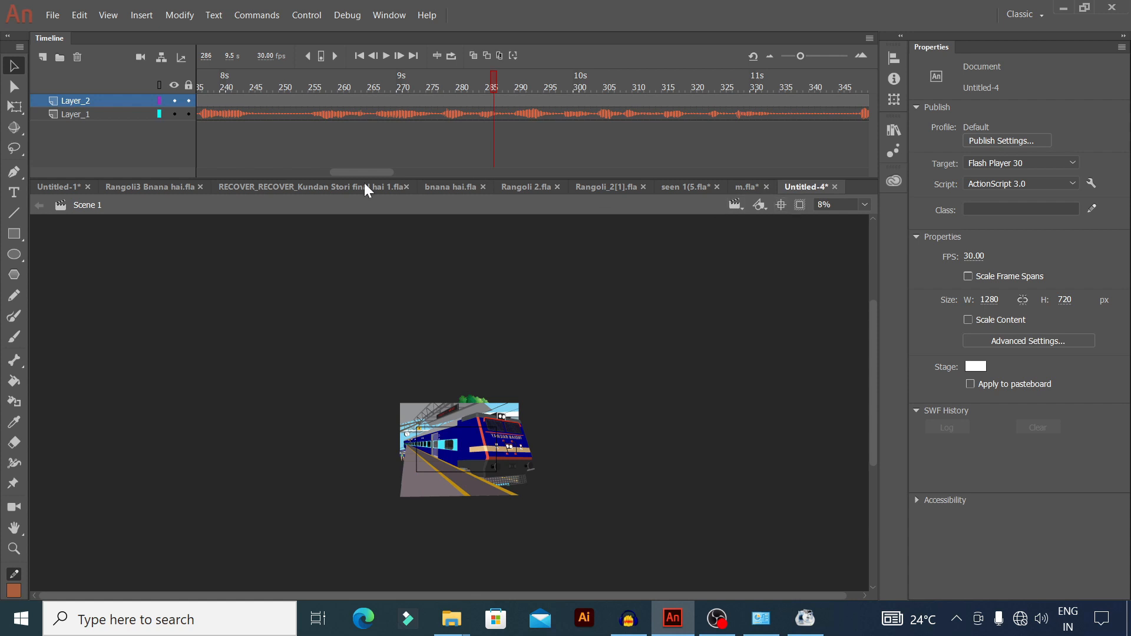
Step: Reopen Symbol 1, clip the content to the stage, and paste the road at frame 293 on the layer below the legs
{"action": "double_click", "coordinate": [479, 453]}
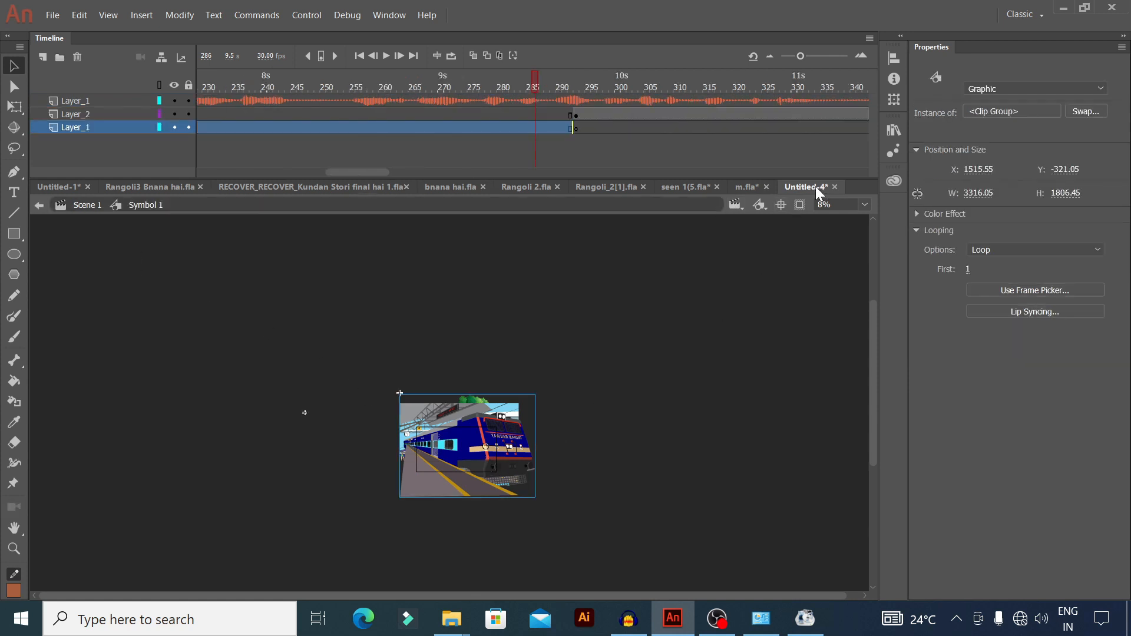
{"action": "left_click", "coordinate": [799, 204]}
{"action": "left_click", "coordinate": [575, 129]}
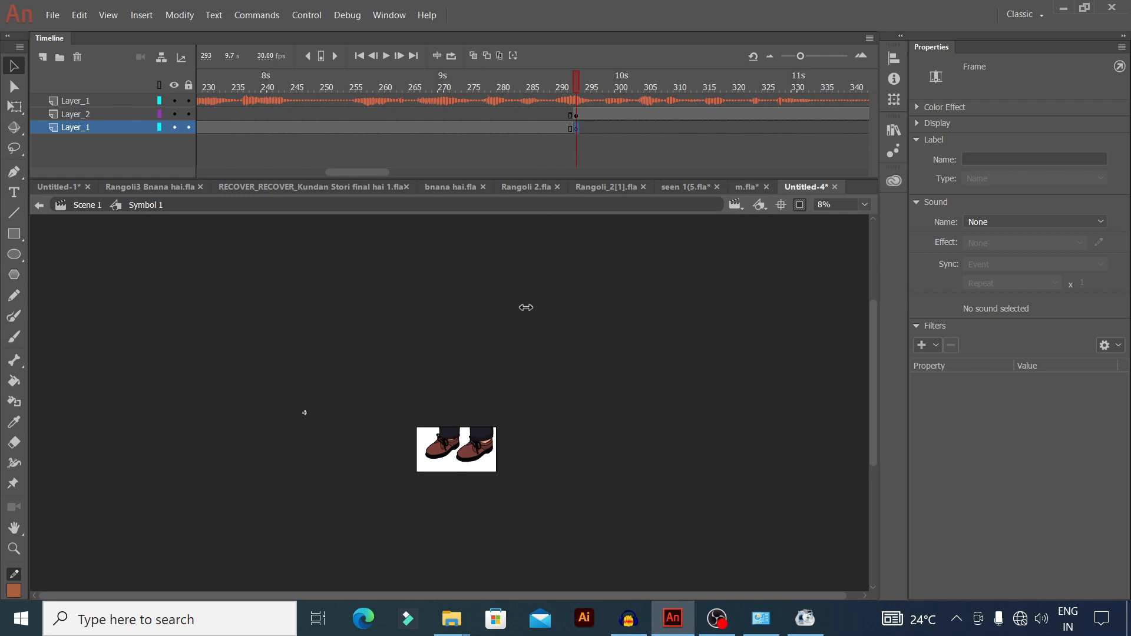
{"action": "key", "text": "ctrl+alt+v"}
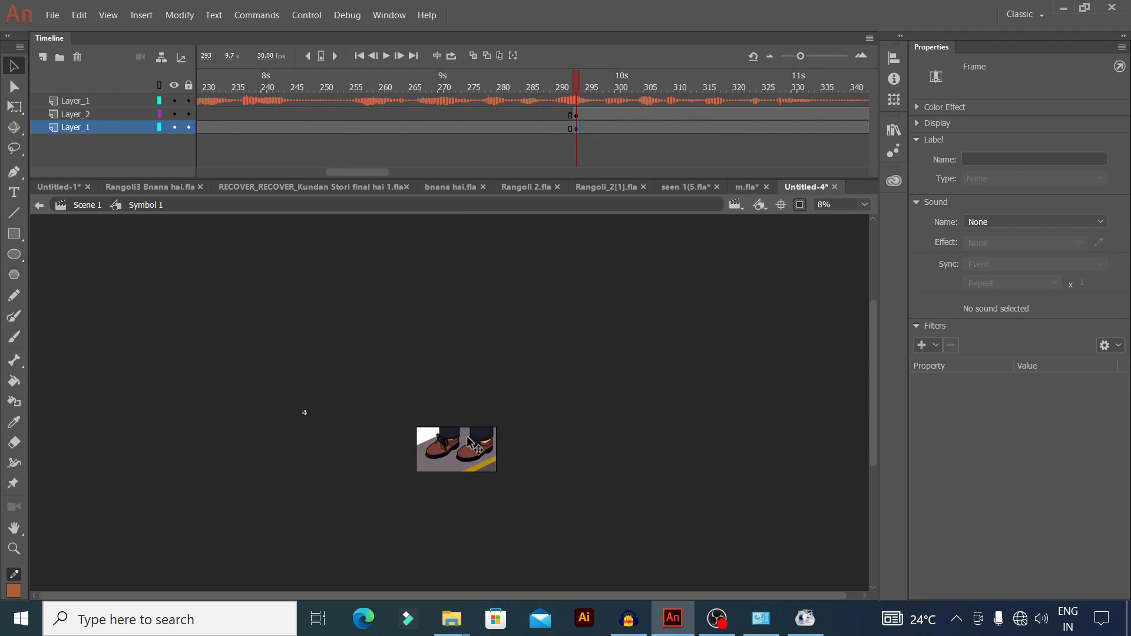
Step: Turn off stage clipping in Symbol 1 and shift the road up and left so its dark lane lies beneath the shoes
{"action": "scroll", "coordinate": [468, 439], "scroll_direction": "up", "scroll_amount": 3}
{"action": "left_click", "coordinate": [800, 204]}
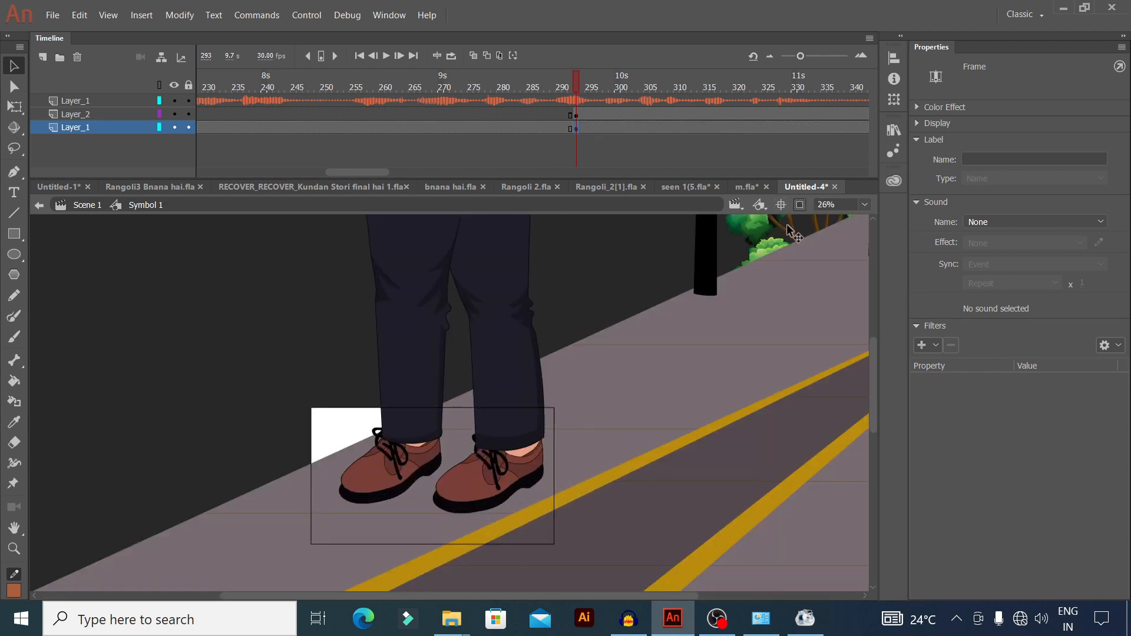
{"action": "scroll", "coordinate": [659, 348], "scroll_direction": "up", "scroll_amount": 1}
{"action": "scroll", "coordinate": [660, 348], "scroll_direction": "down", "scroll_amount": 3}
{"action": "left_click_drag", "start_coordinate": [676, 463], "coordinate": [620, 395]}
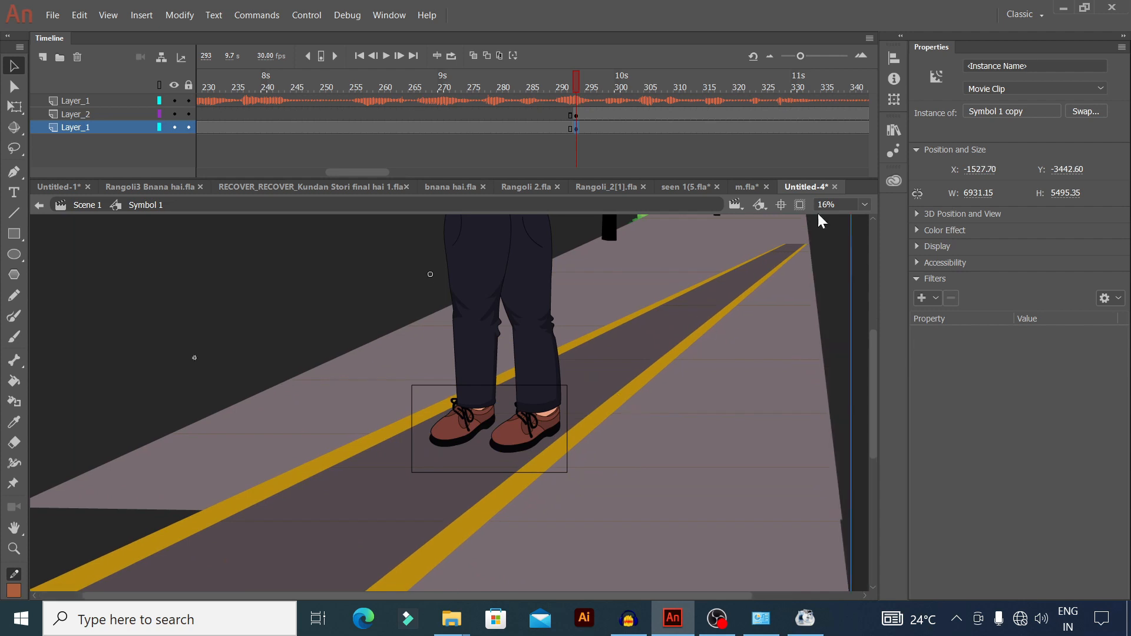
Step: Scale the road to 80% three times in succession, lowering it after the first reduction
{"action": "key", "text": "ctrl+alt+s"}
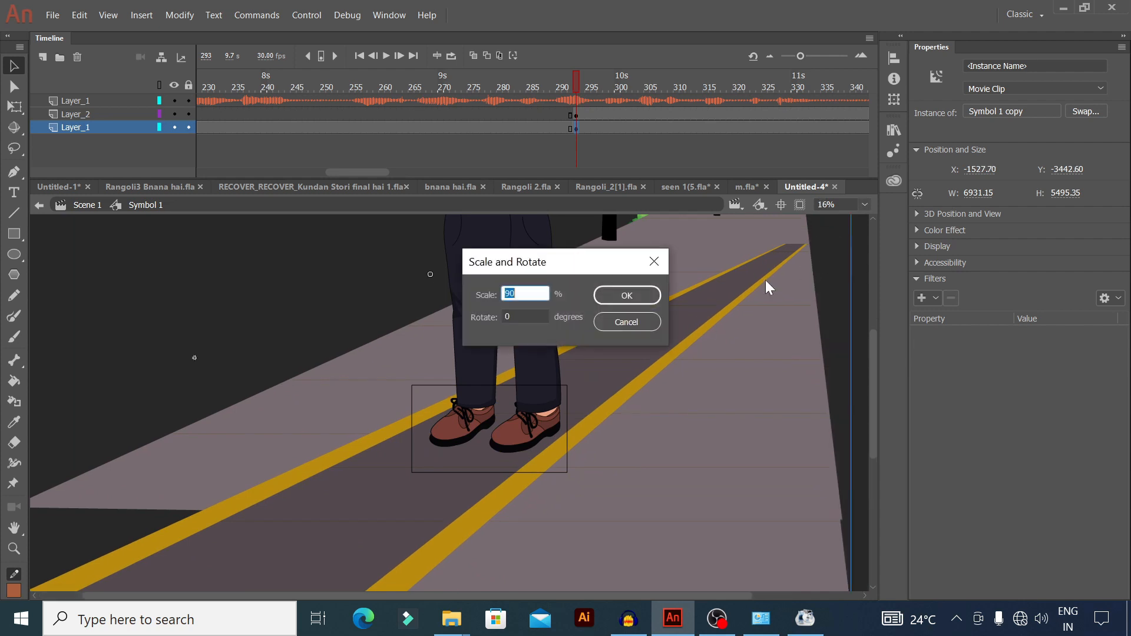
{"action": "type", "text": "80"}
{"action": "key", "text": "Return"}
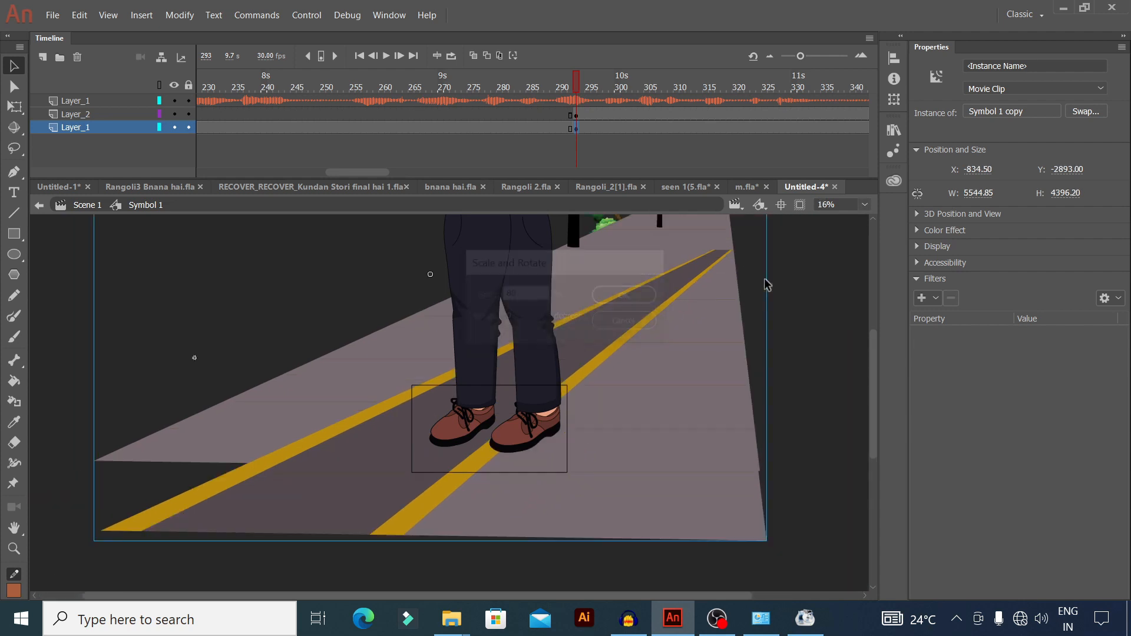
{"action": "left_click_drag", "start_coordinate": [638, 338], "coordinate": [607, 396]}
{"action": "key", "text": "ctrl+alt+s"}
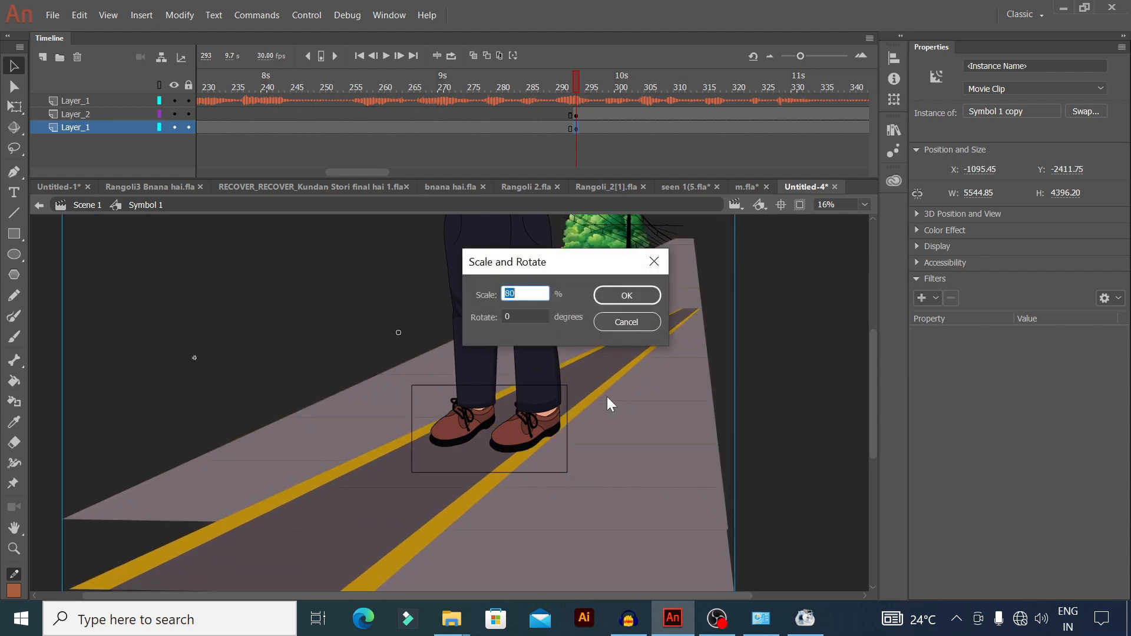
{"action": "key", "text": "Return"}
{"action": "key", "text": "s"}
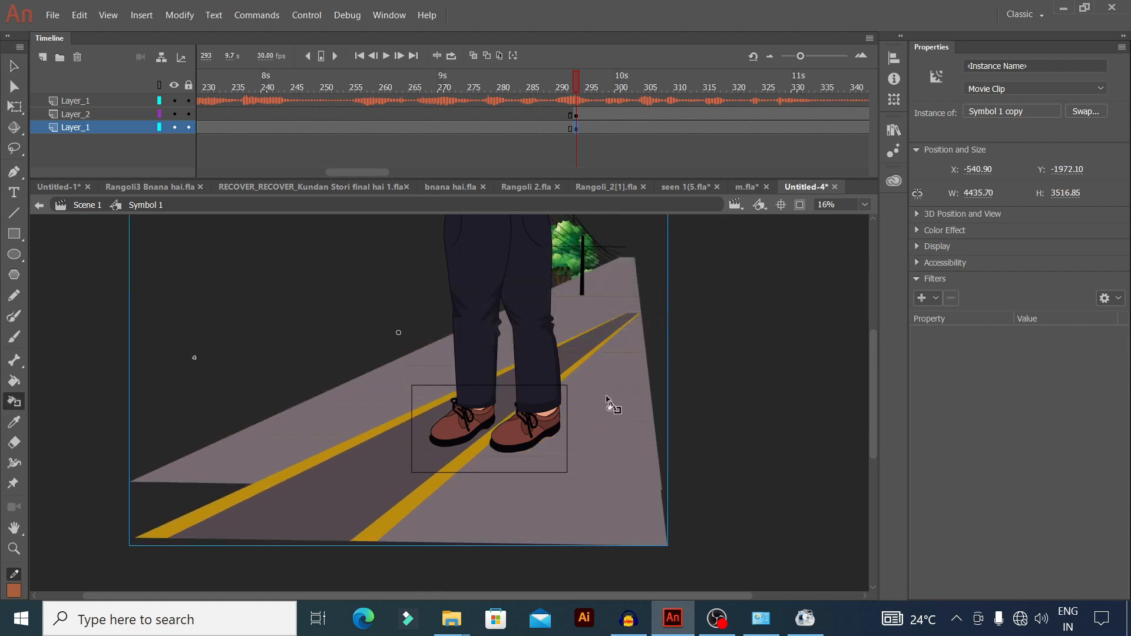
{"action": "key", "text": "ctrl+alt+s"}
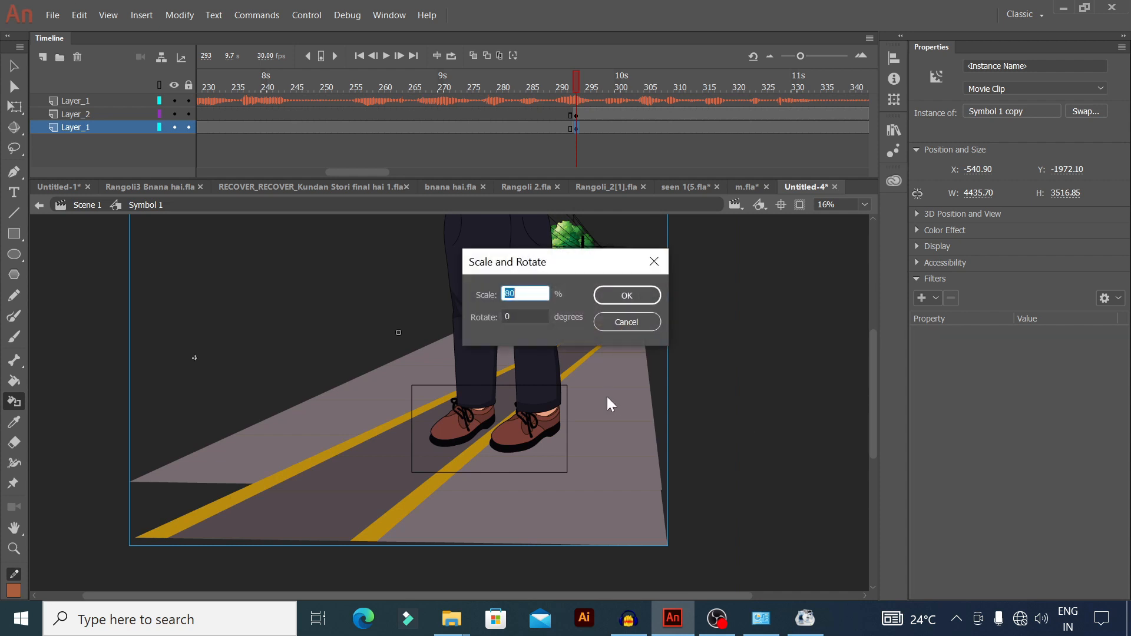
{"action": "key", "text": "Return"}
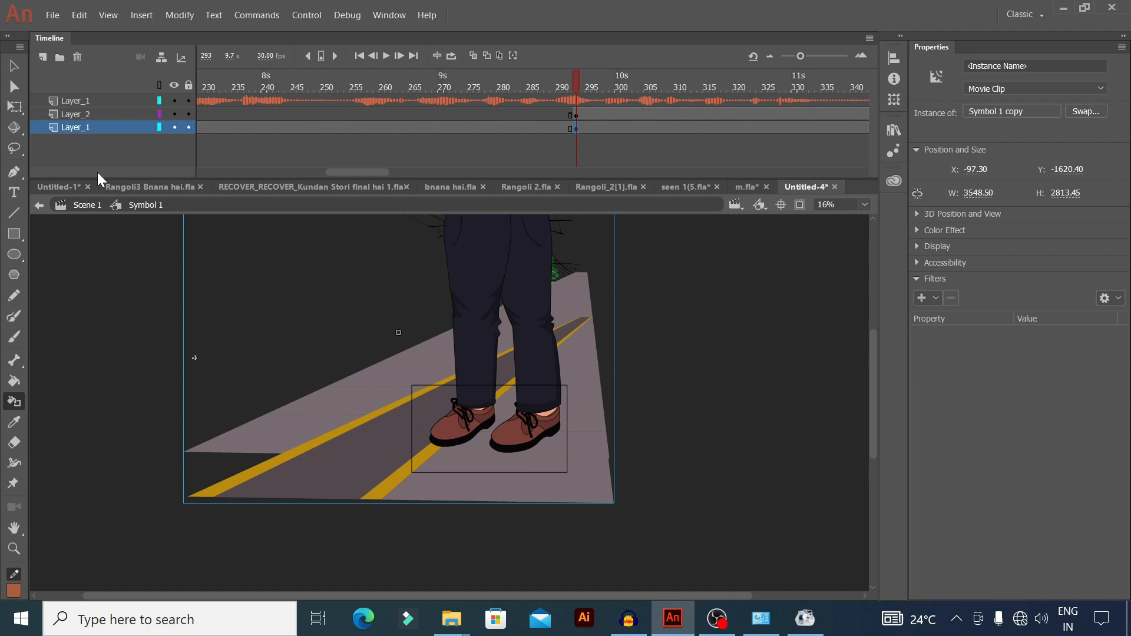
Step: Lower the reduced road slightly beneath the shoes and clip the content to the stage
{"action": "left_click", "coordinate": [14, 66]}
{"action": "left_click_drag", "start_coordinate": [326, 389], "coordinate": [330, 420]}
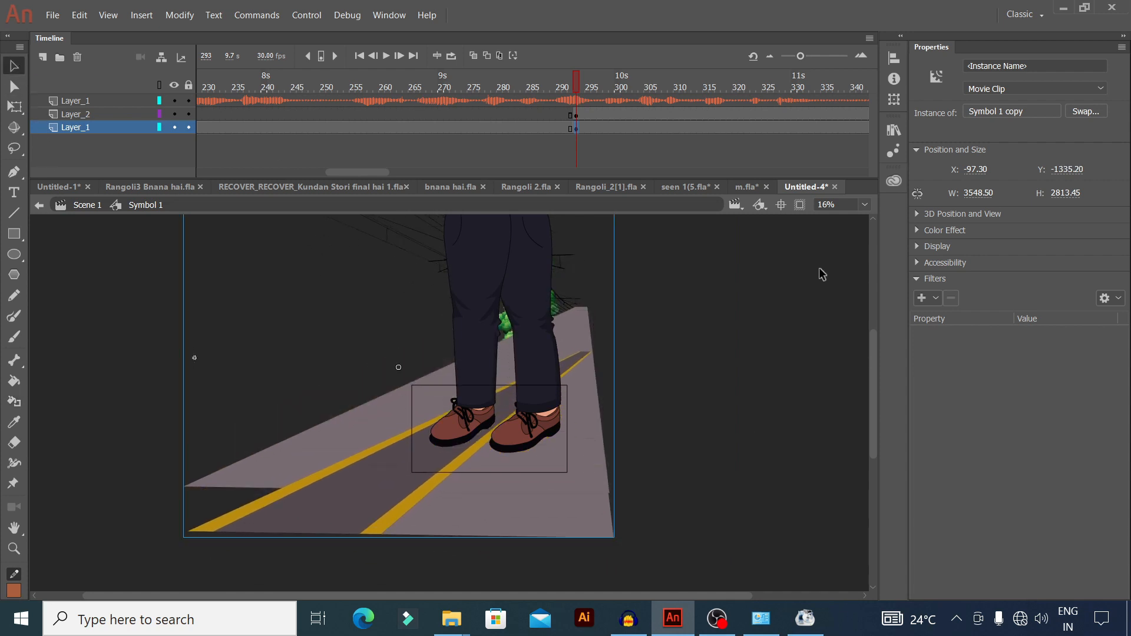
{"action": "left_click", "coordinate": [800, 204]}
{"action": "scroll", "coordinate": [511, 414], "scroll_direction": "up", "scroll_amount": 2}
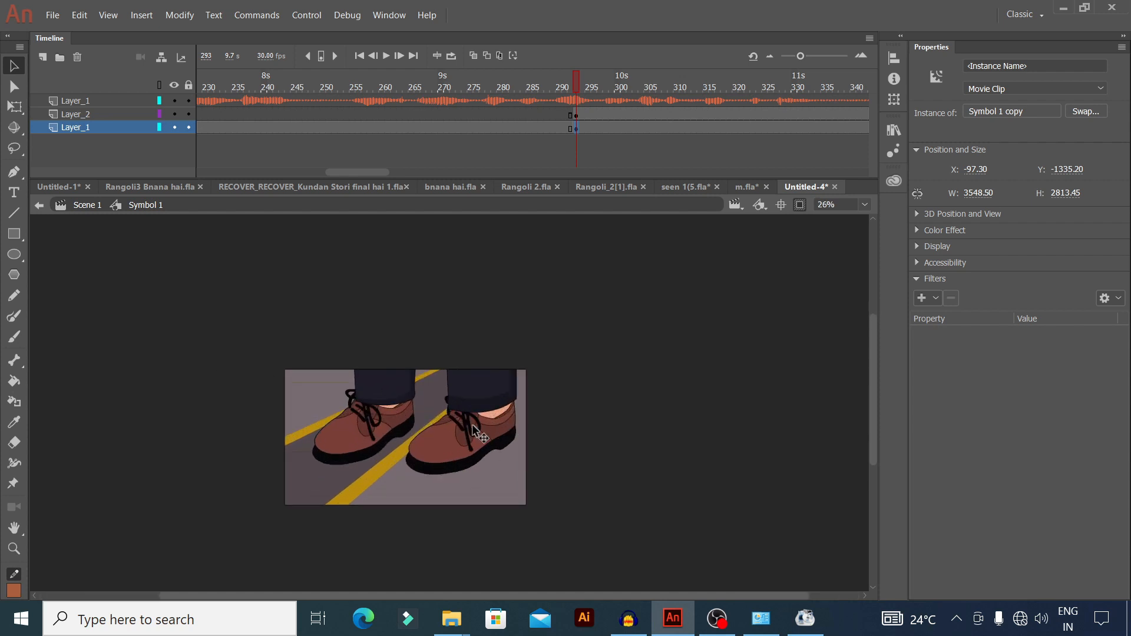
Step: Scale the legs to 80% twice and move them slightly down and left on the road
{"action": "left_click", "coordinate": [433, 433]}
{"action": "key", "text": "ctrl+alt+s"}
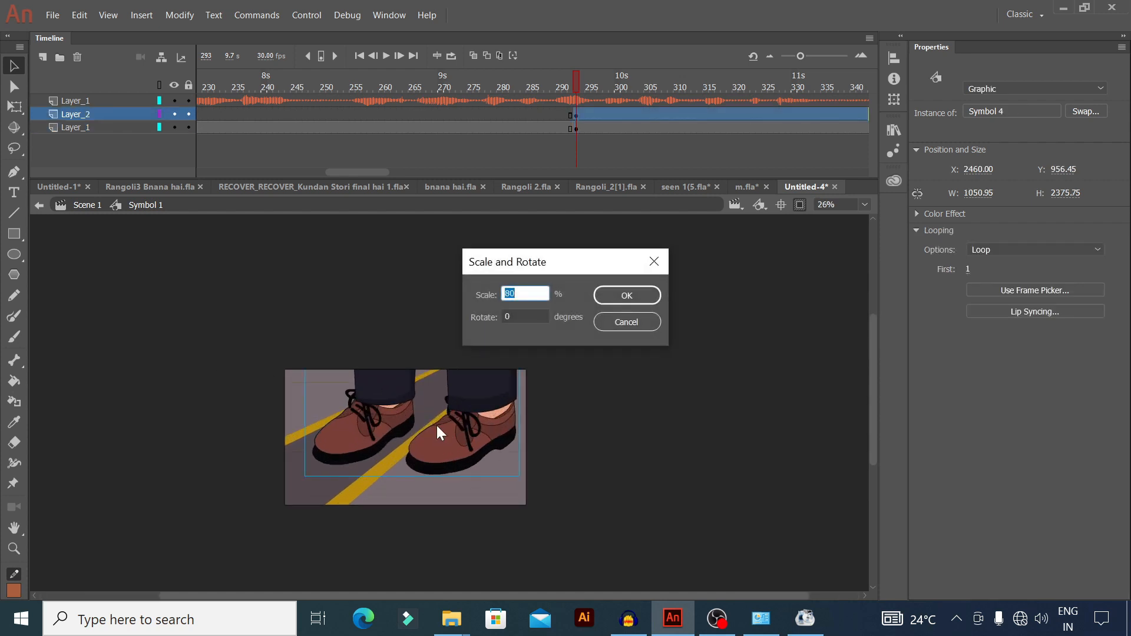
{"action": "key", "text": "Return"}
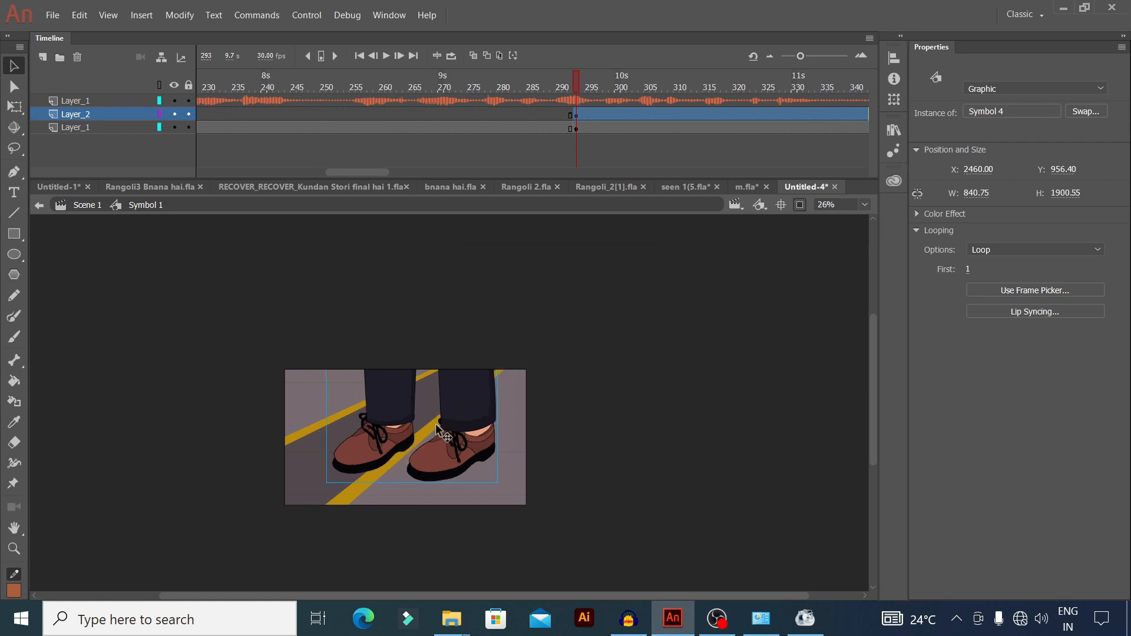
{"action": "key", "text": "ctrl+alt+s"}
{"action": "key", "text": "Return"}
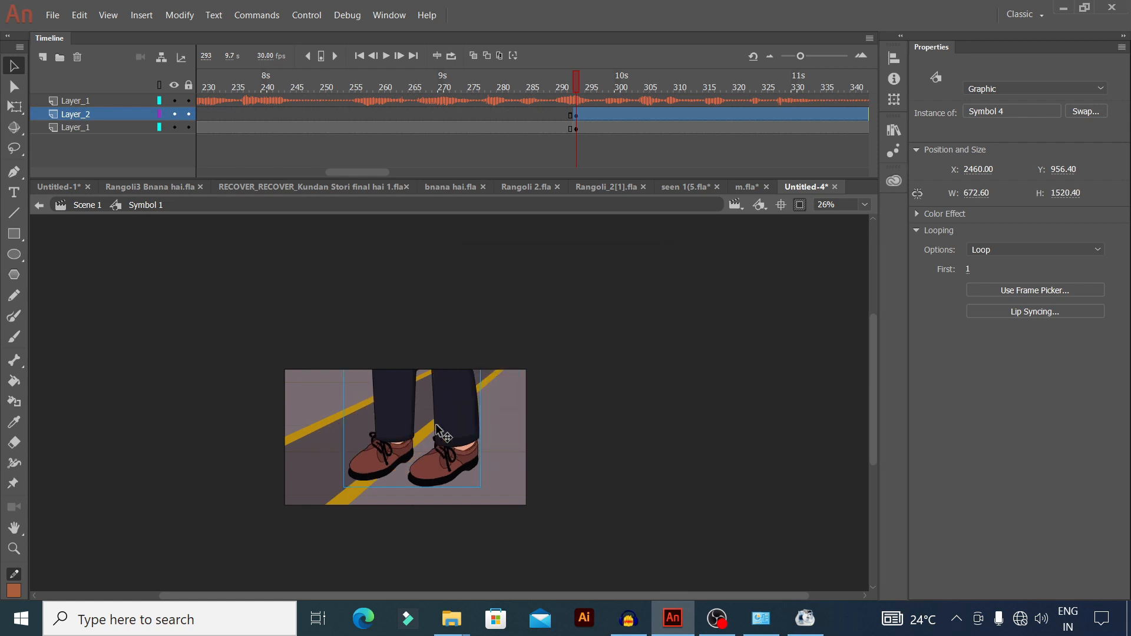
{"action": "left_click_drag", "start_coordinate": [449, 429], "coordinate": [442, 440]}
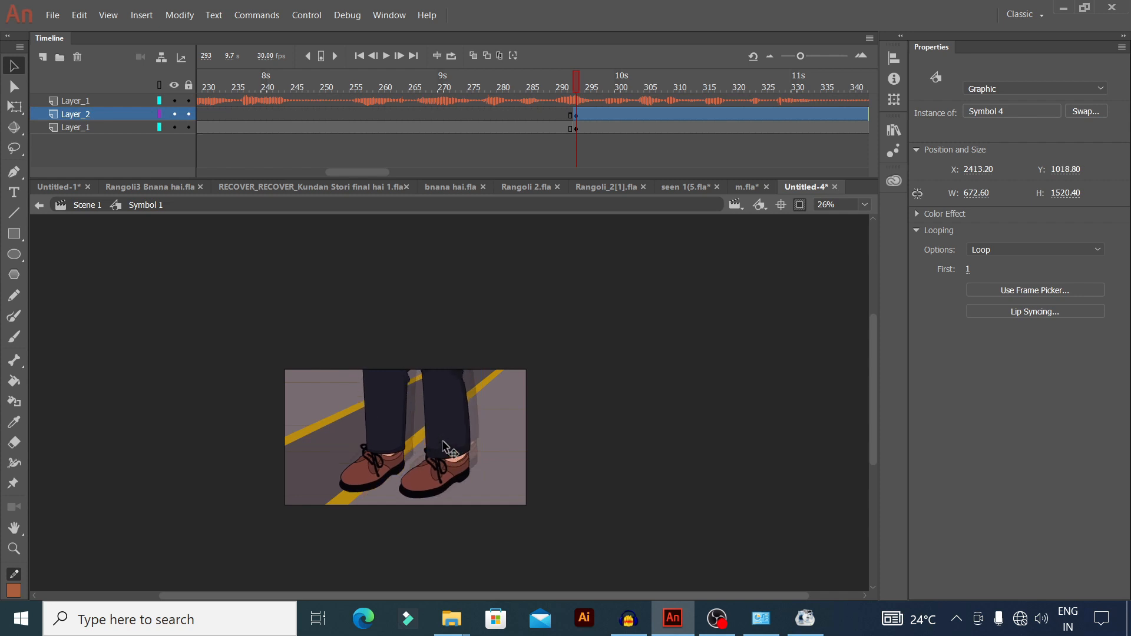
Step: Scale the legs to 90% and raise them within the stage
{"action": "key", "text": "ctrl+alt+s"}
{"action": "type", "text": "90"}
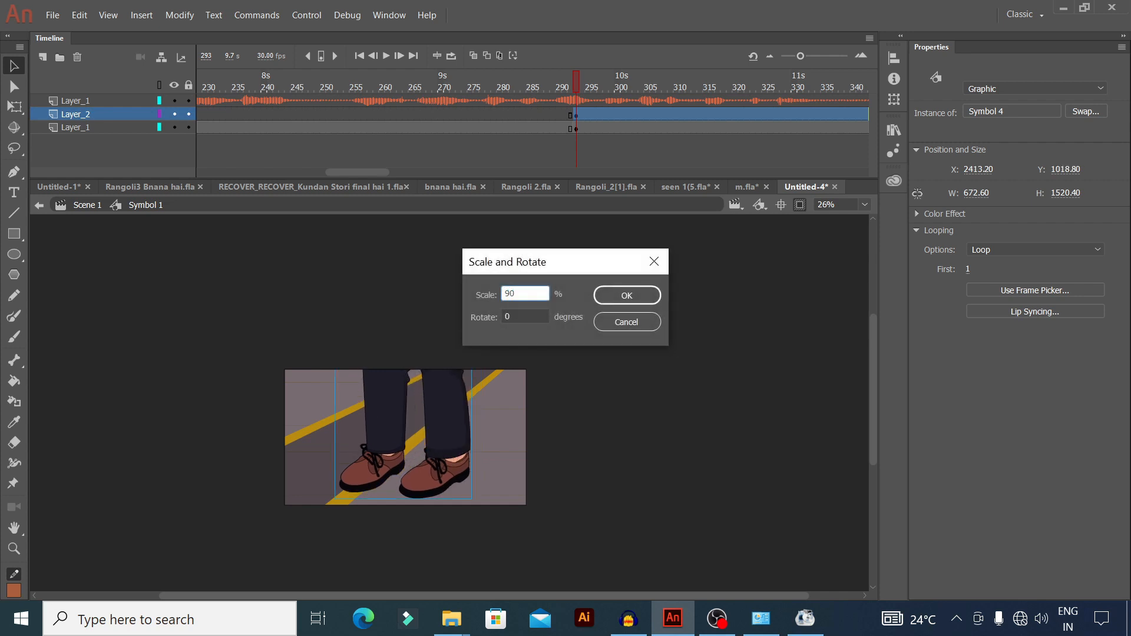
{"action": "key", "text": "Return"}
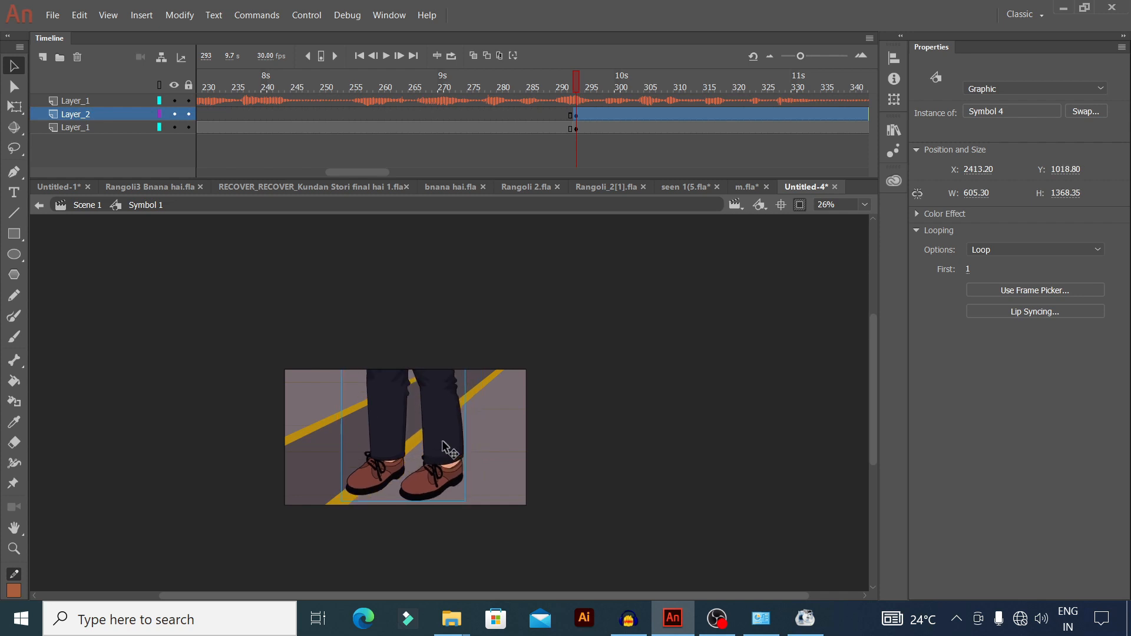
{"action": "left_click_drag", "start_coordinate": [438, 440], "coordinate": [447, 419]}
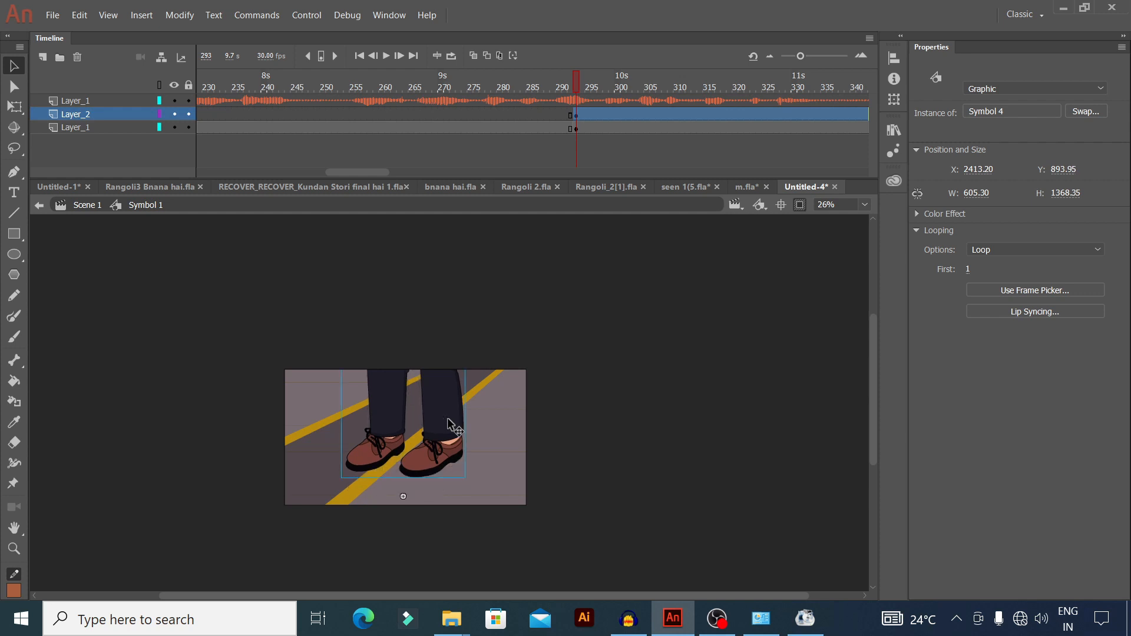
Step: Enlarge the legs to 110% and nudge them slightly upward
{"action": "key", "text": "ctrl+alt+s"}
{"action": "type", "text": "11"}
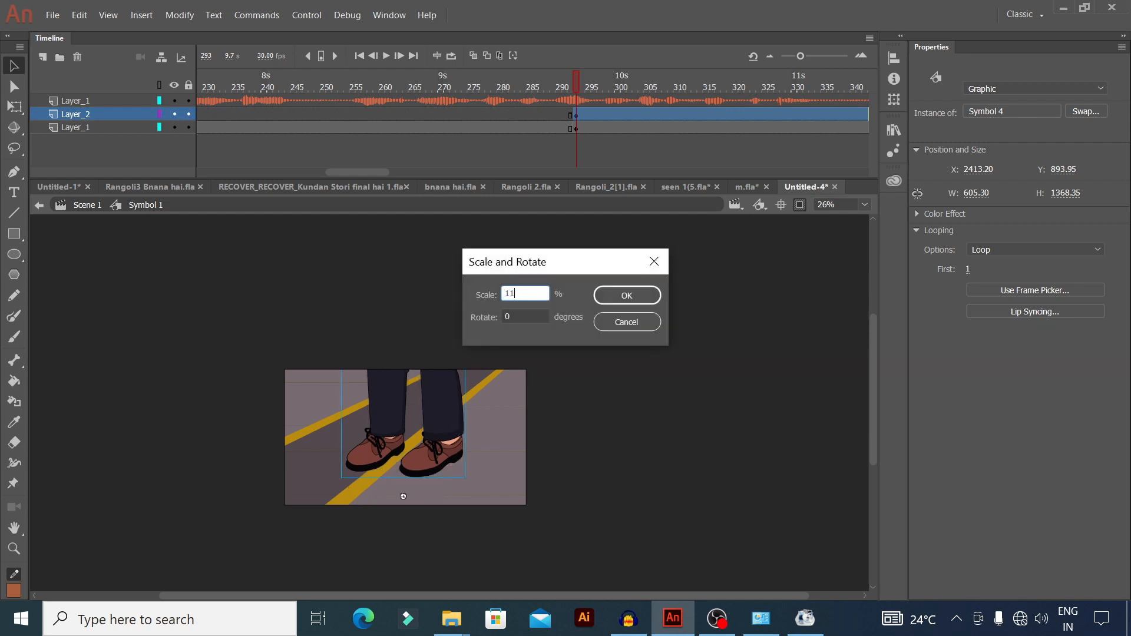
{"action": "type", "text": "0"}
{"action": "key", "text": "Return"}
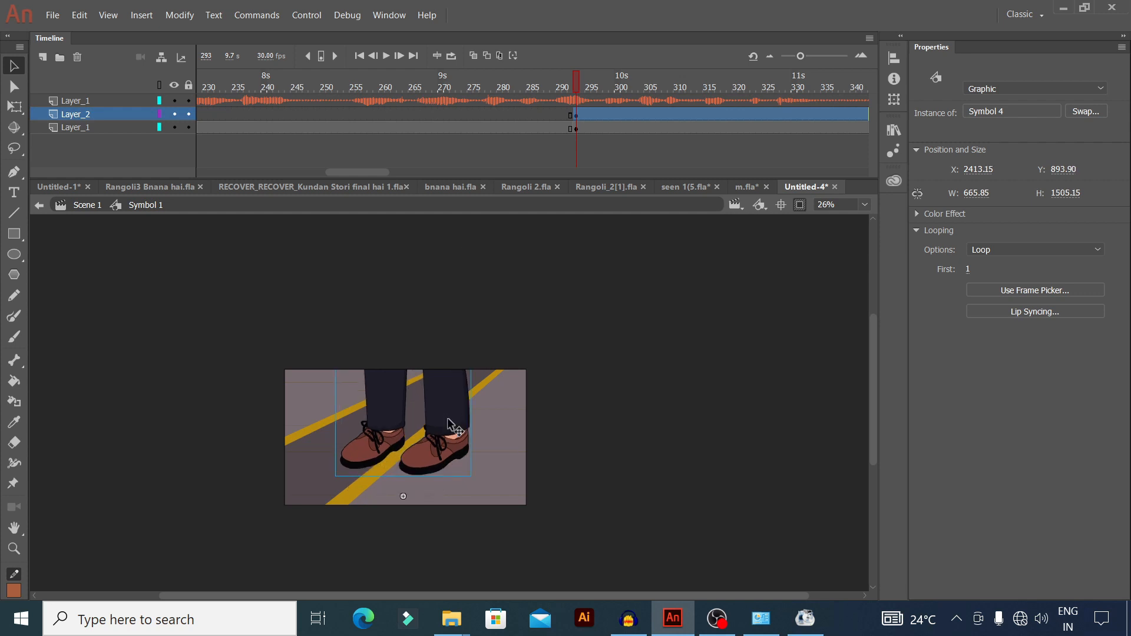
{"action": "left_click_drag", "start_coordinate": [442, 442], "coordinate": [442, 437]}
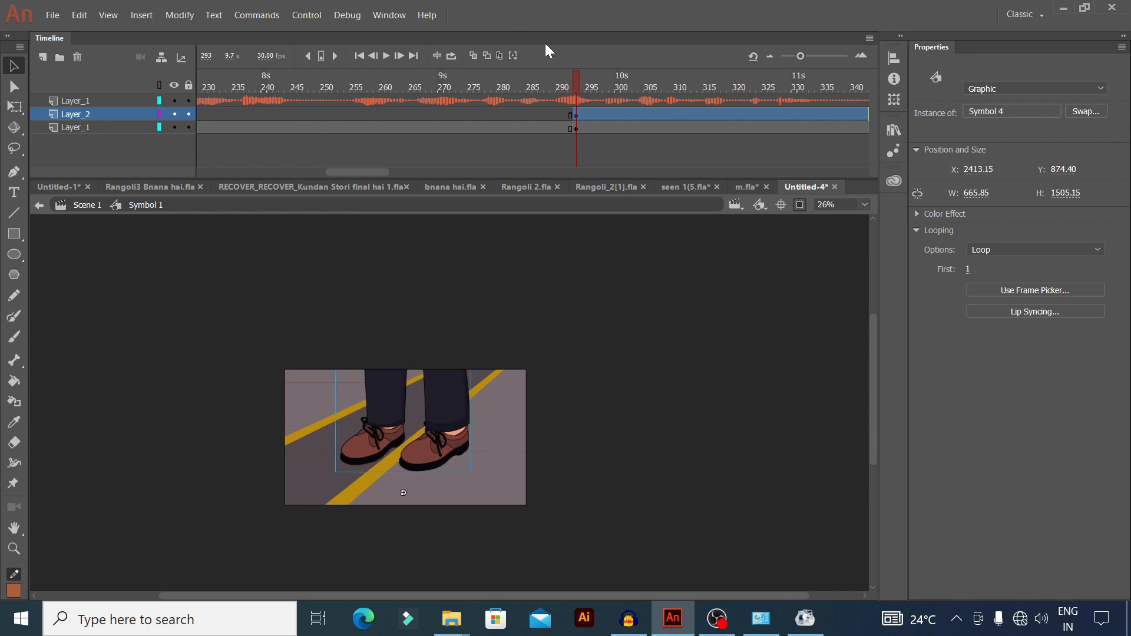
Step: Review the walking motion inside the legs symbol by scrubbing and playing it, and return to Symbol 1
{"action": "left_click_drag", "start_coordinate": [575, 73], "coordinate": [571, 162]}
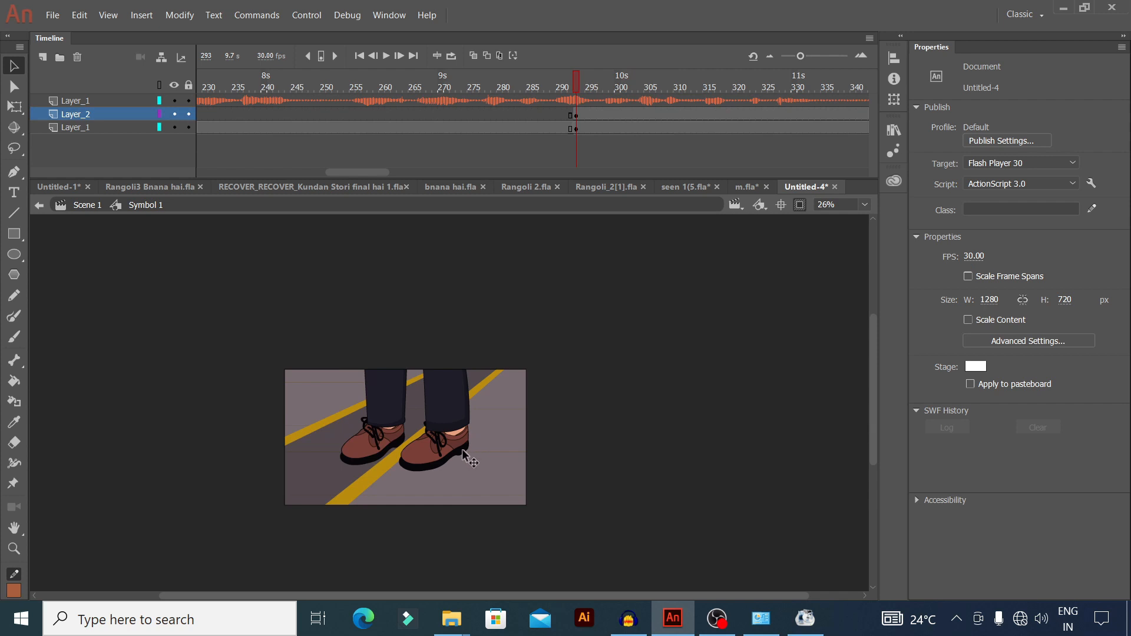
{"action": "double_click", "coordinate": [460, 417]}
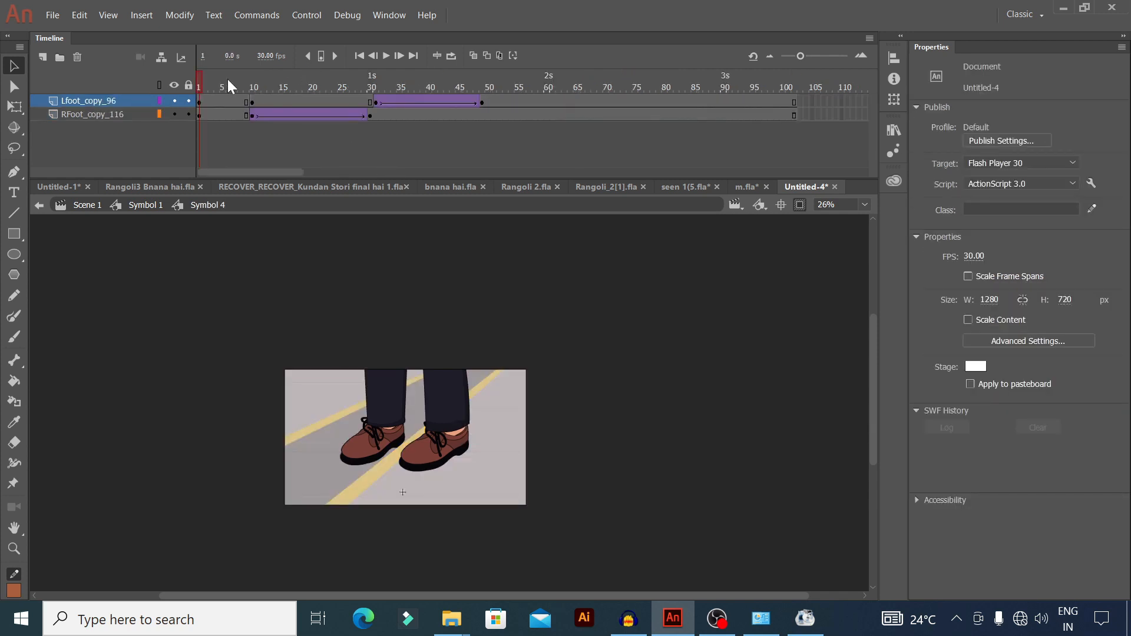
{"action": "left_click_drag", "start_coordinate": [201, 76], "coordinate": [535, 104]}
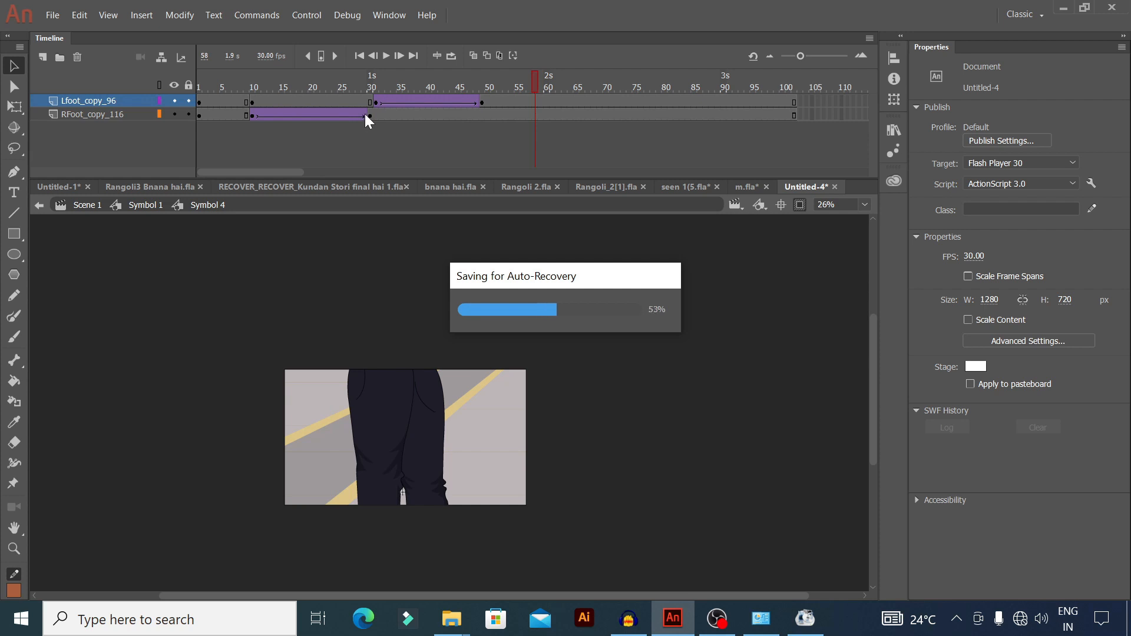
{"action": "left_click_drag", "start_coordinate": [309, 86], "coordinate": [133, 124]}
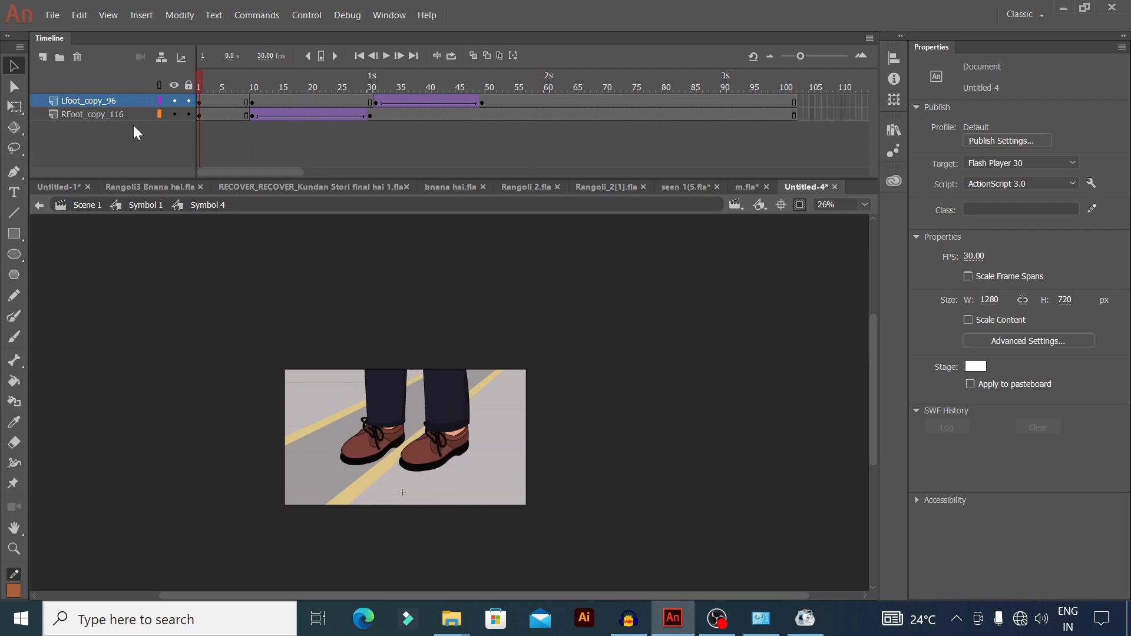
{"action": "left_click", "coordinate": [390, 54]}
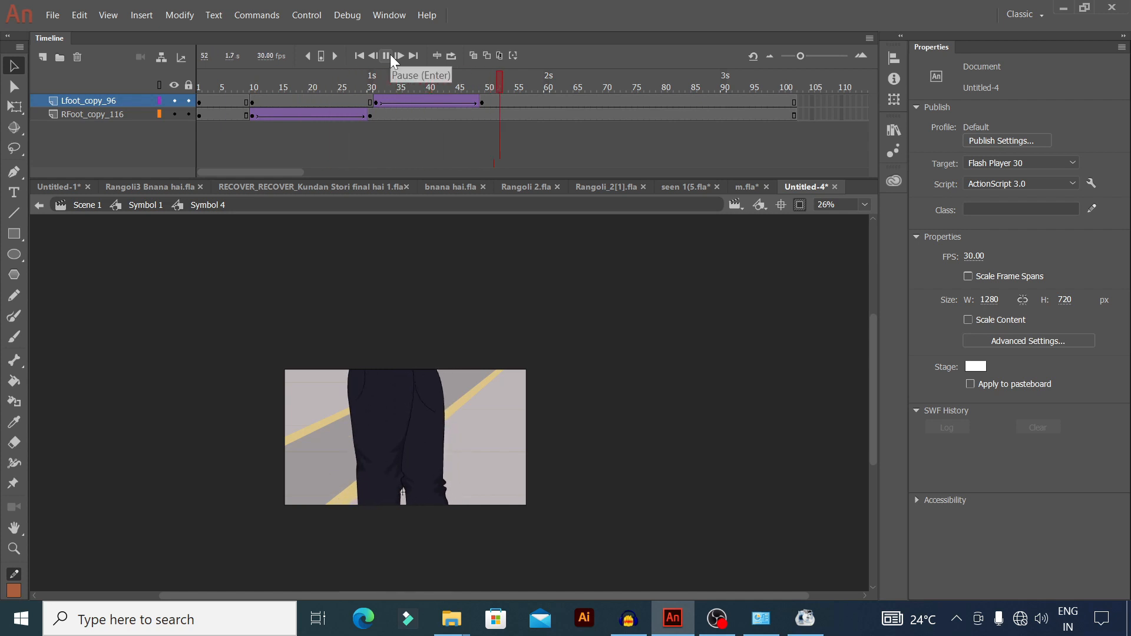
{"action": "left_click", "coordinate": [135, 205]}
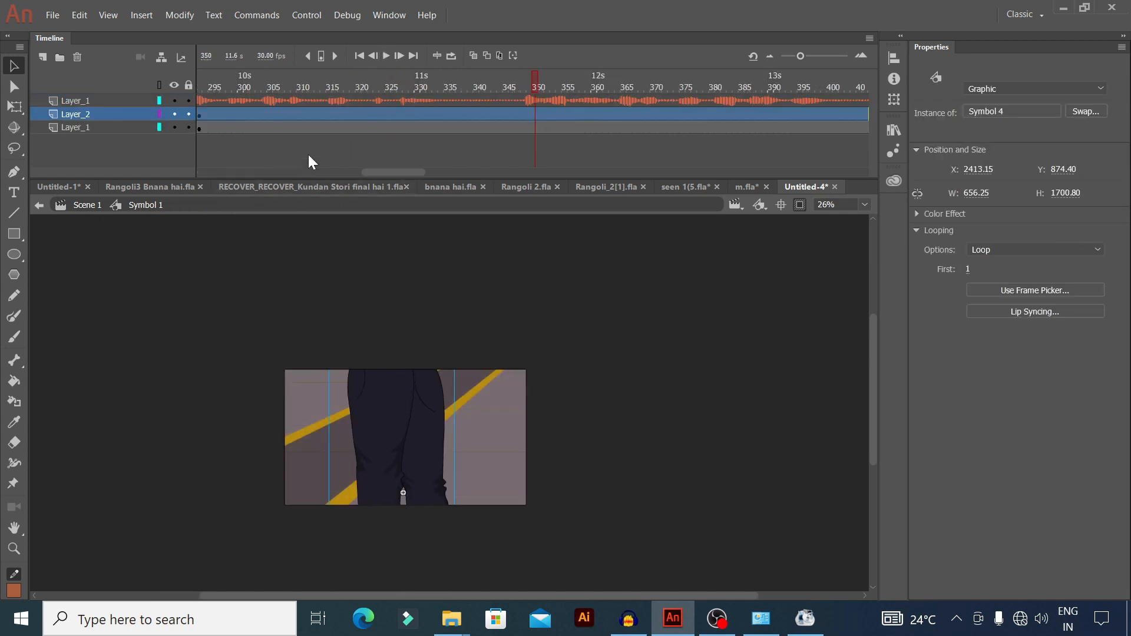
Step: At frame 293, show the content unclipped, raise the legs so the shoes start just above the stage, and play back the walk
{"action": "left_click_drag", "start_coordinate": [377, 172], "coordinate": [361, 175]}
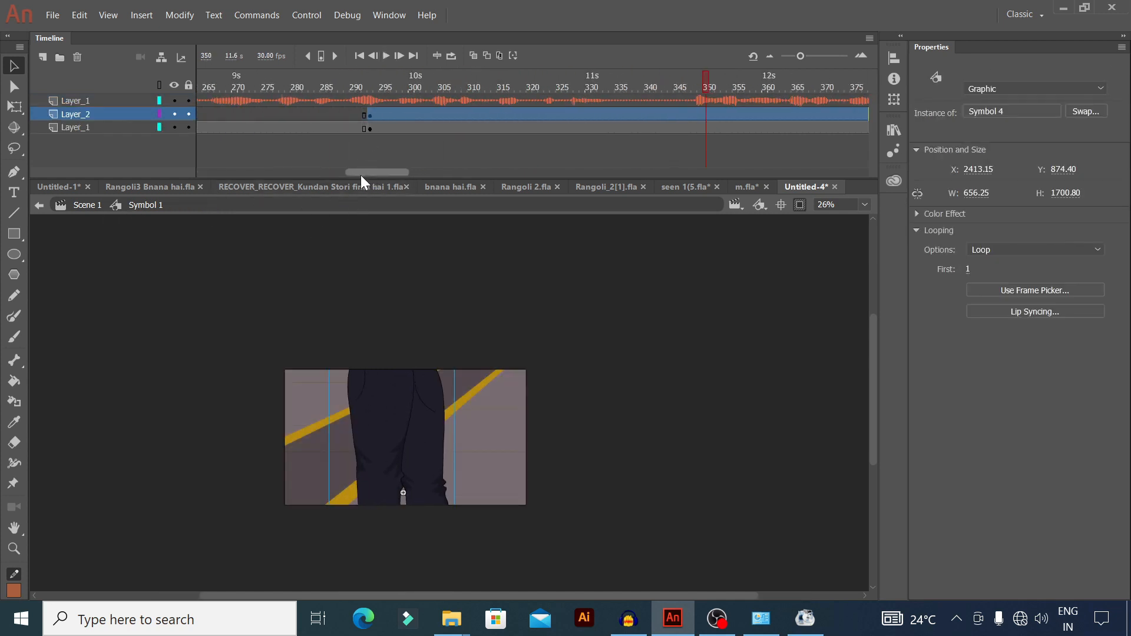
{"action": "left_click", "coordinate": [342, 102]}
{"action": "left_click", "coordinate": [374, 100]}
{"action": "left_click", "coordinate": [370, 114]}
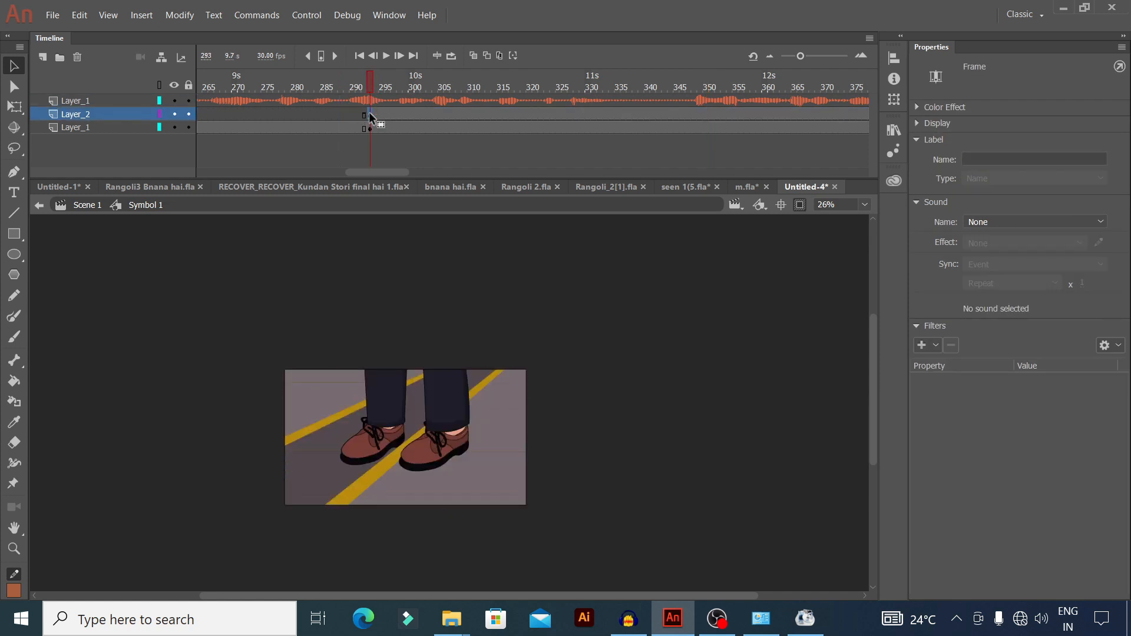
{"action": "left_click", "coordinate": [418, 390]}
{"action": "left_click", "coordinate": [800, 205]}
{"action": "left_click_drag", "start_coordinate": [460, 419], "coordinate": [458, 311]}
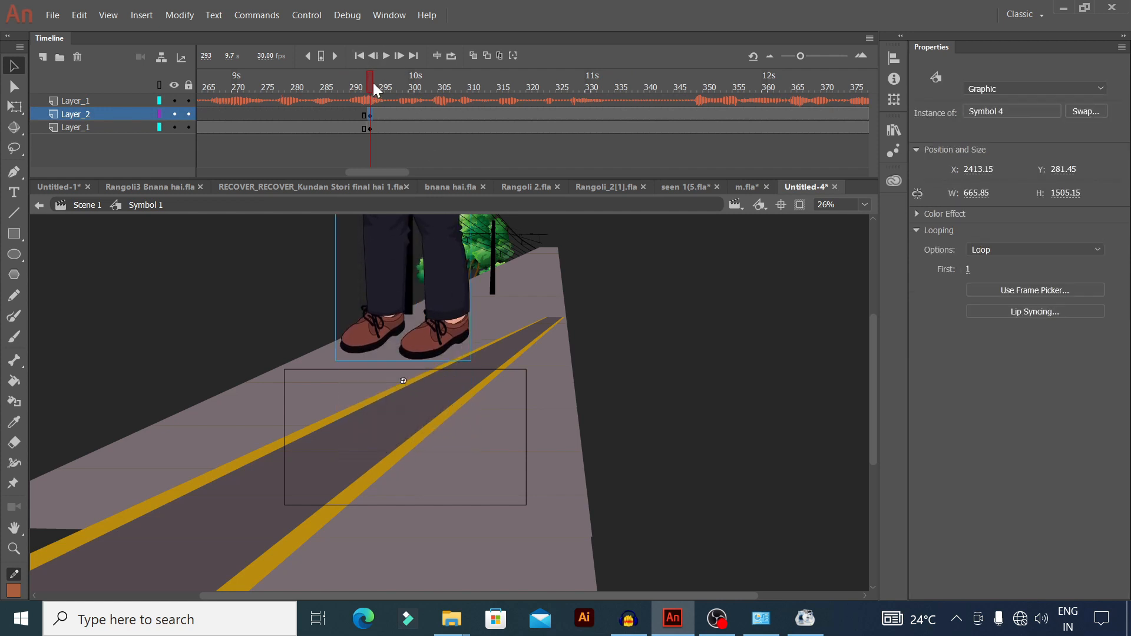
{"action": "left_click", "coordinate": [386, 57]}
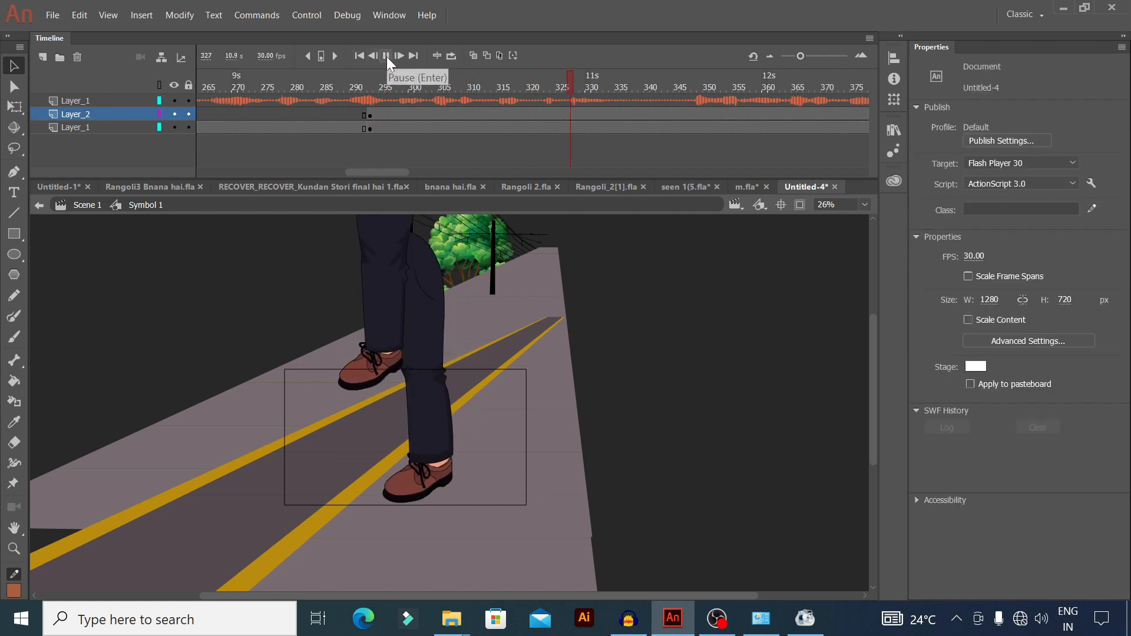
{"action": "left_click", "coordinate": [386, 57]}
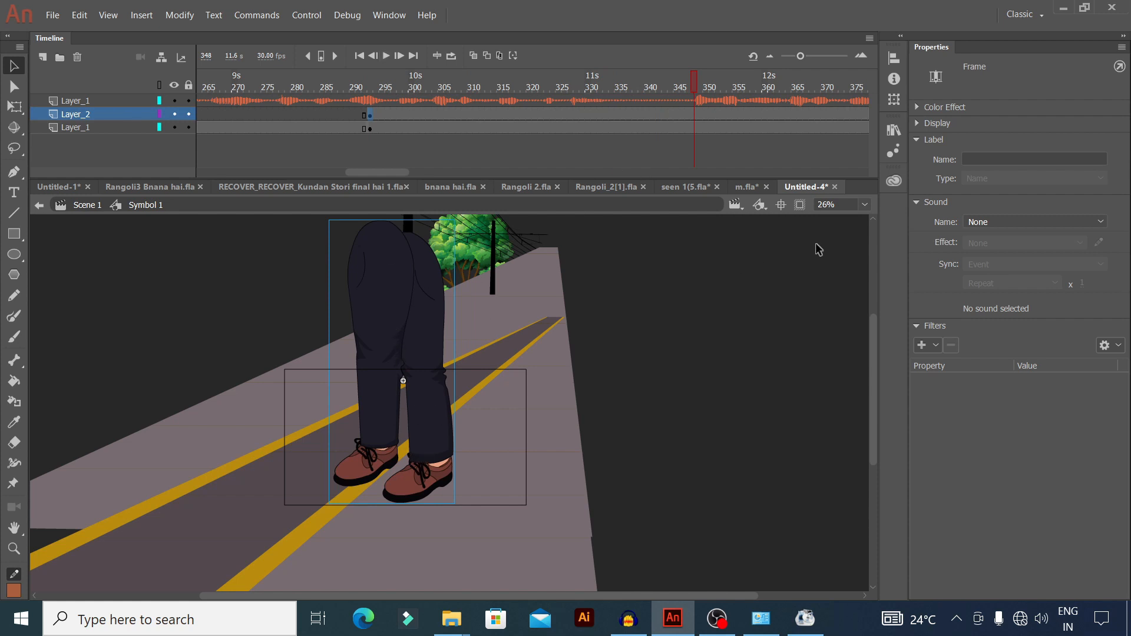
Step: Open the legs symbol and examine the right-foot and left-foot tweens between frames 10 and 50
{"action": "double_click", "coordinate": [378, 321]}
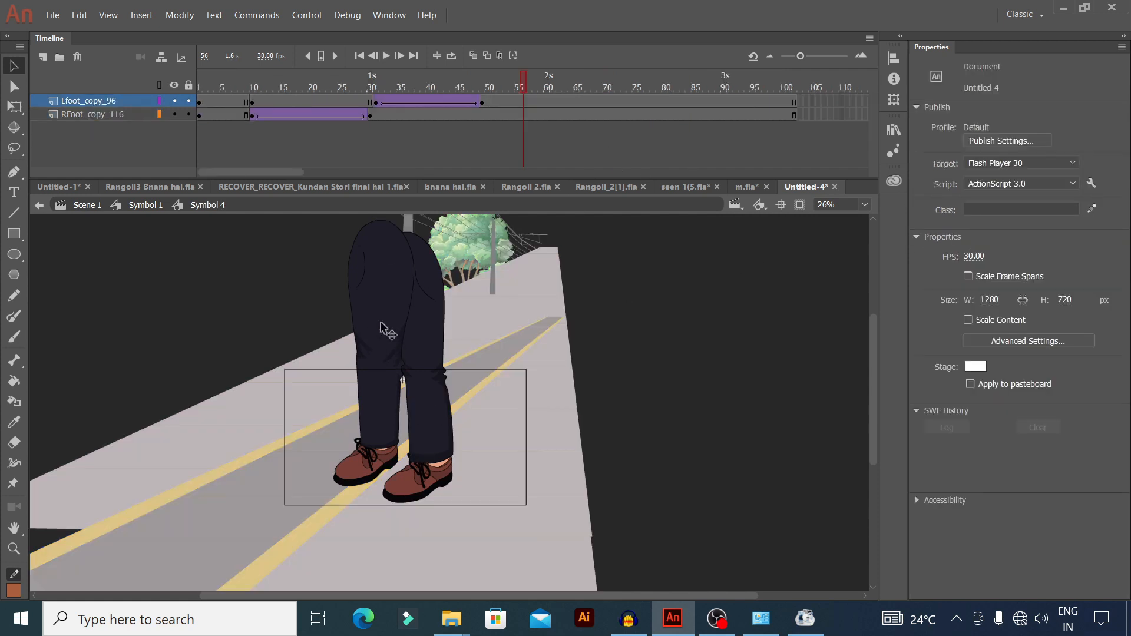
{"action": "left_click", "coordinate": [253, 117]}
{"action": "left_click_drag", "start_coordinate": [253, 90], "coordinate": [369, 134]}
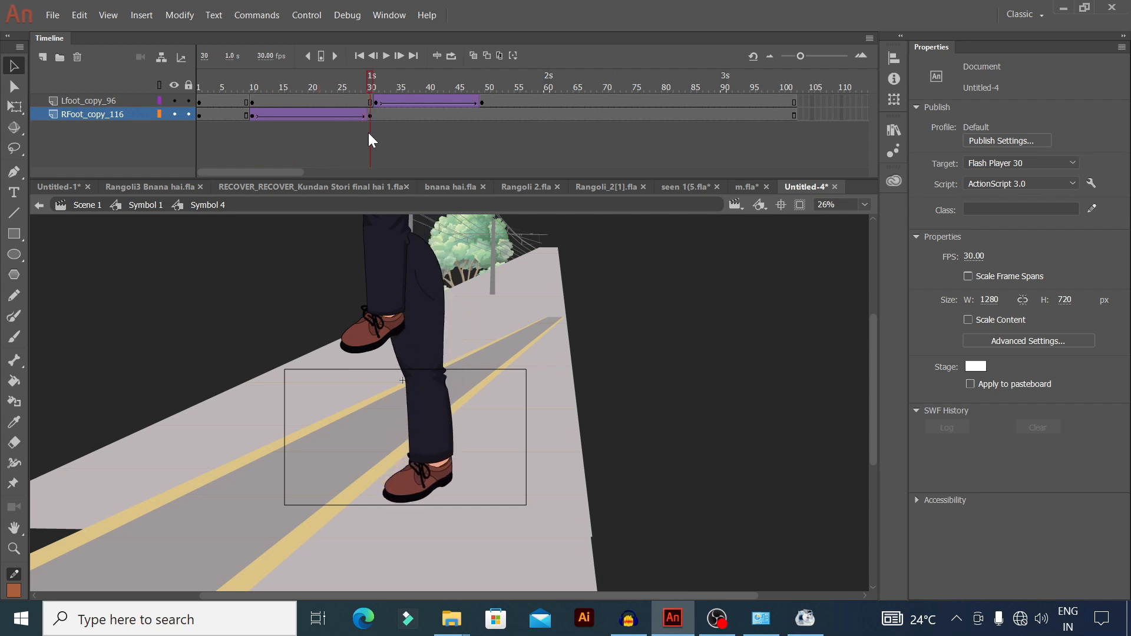
{"action": "left_click", "coordinate": [377, 104]}
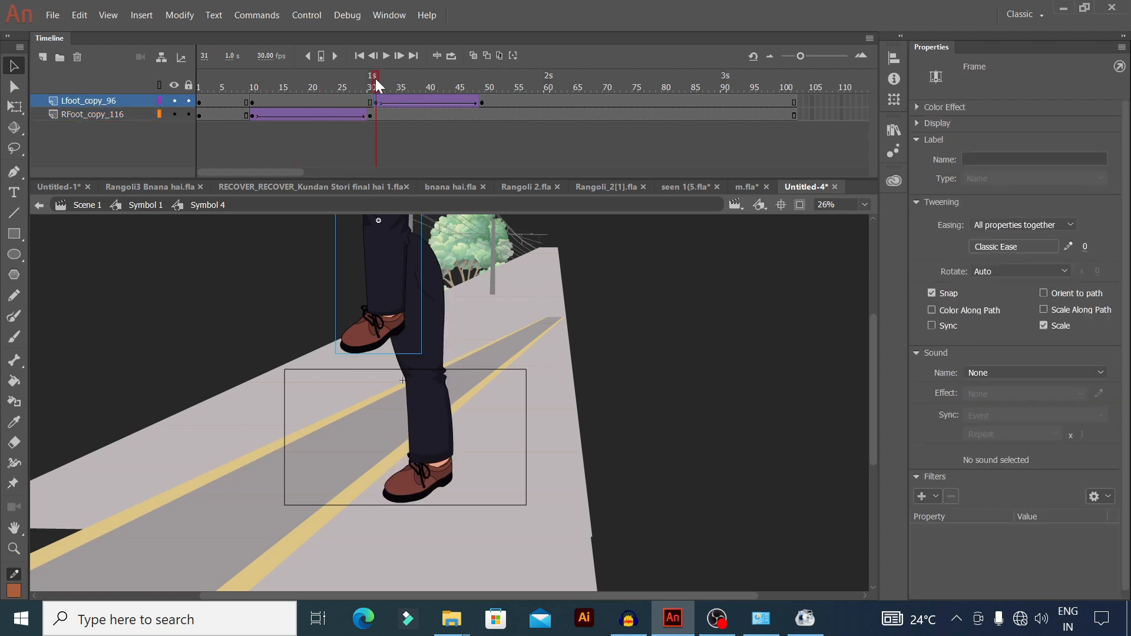
{"action": "left_click_drag", "start_coordinate": [376, 79], "coordinate": [487, 91]}
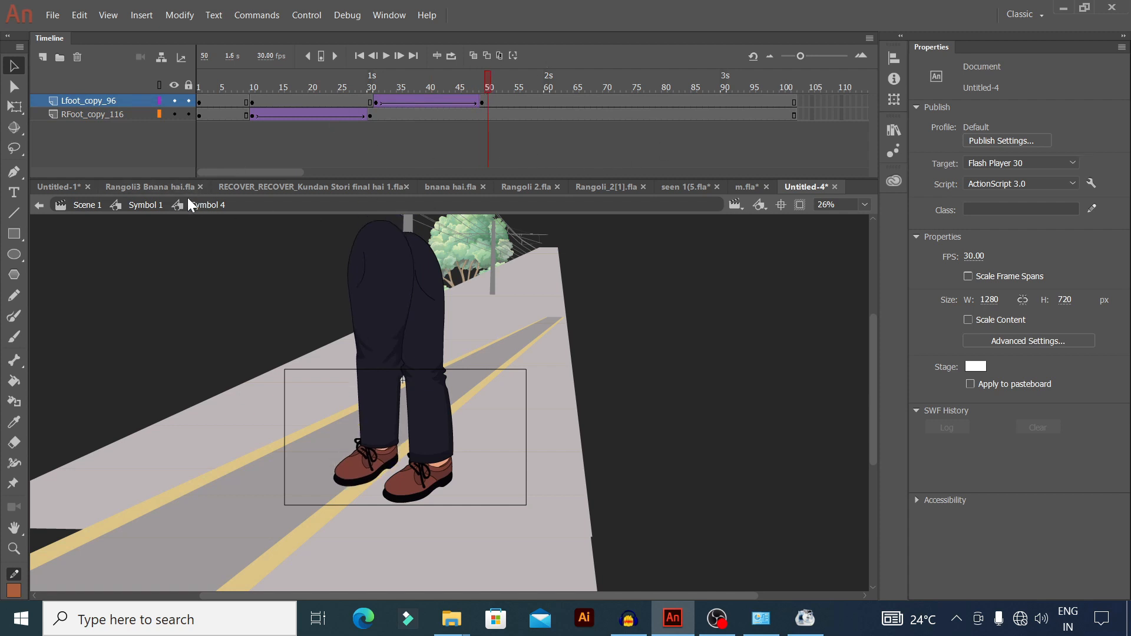
Step: Return to Symbol 1, then play and scrub the transition from the train shot to the walking shoes around frames 268 to 315
{"action": "left_click", "coordinate": [146, 204]}
{"action": "left_click", "coordinate": [242, 86]}
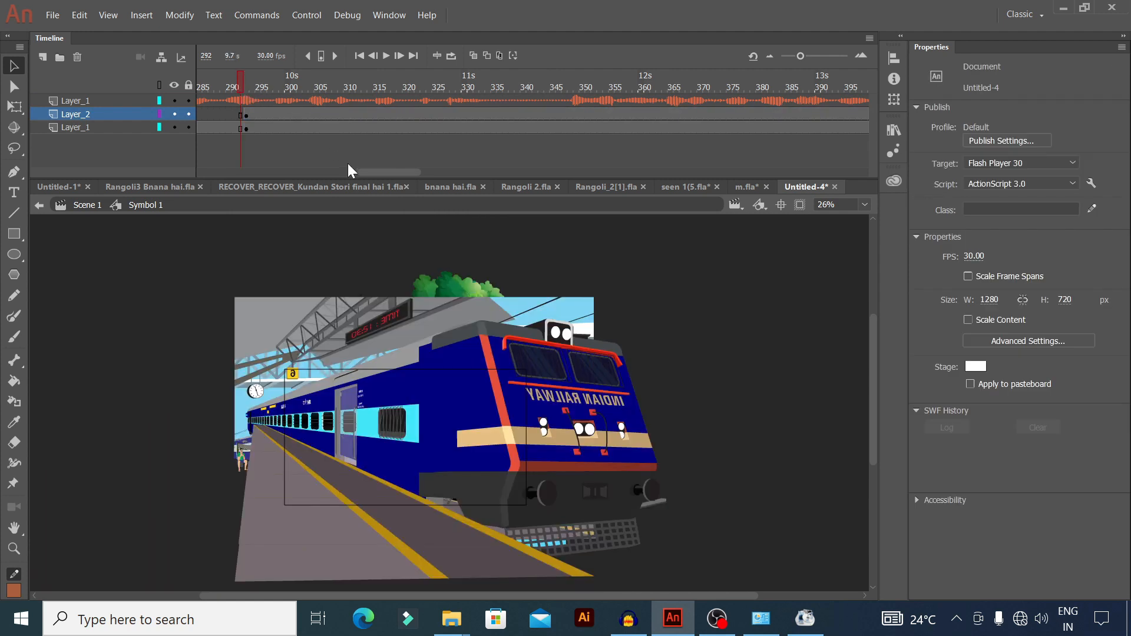
{"action": "left_click_drag", "start_coordinate": [373, 171], "coordinate": [354, 176]}
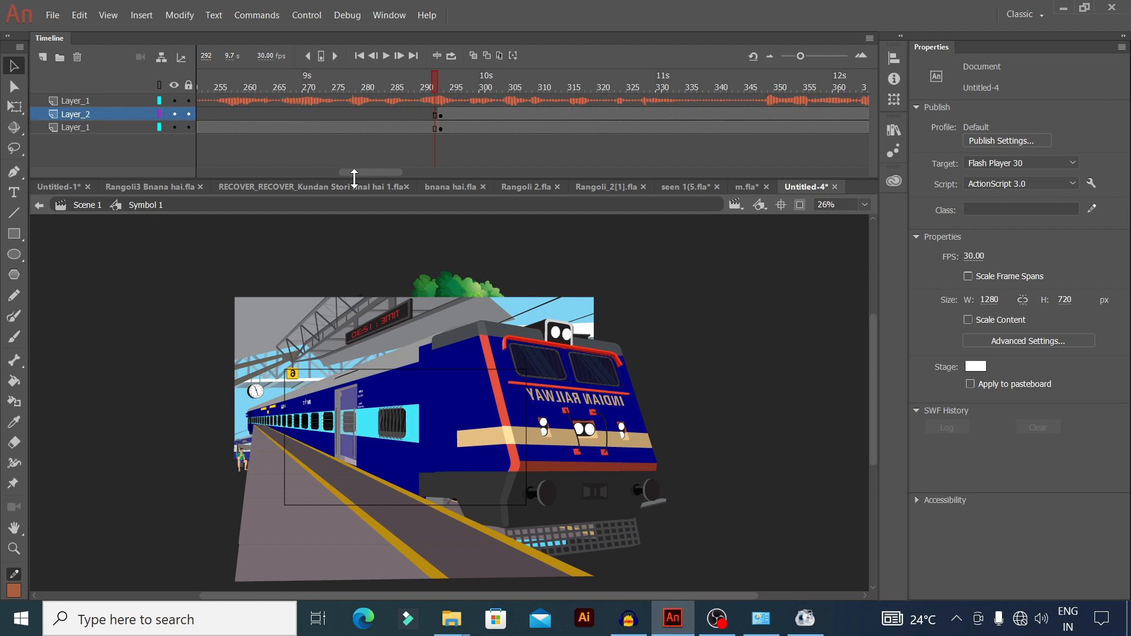
{"action": "left_click", "coordinate": [338, 89]}
{"action": "left_click", "coordinate": [386, 56]}
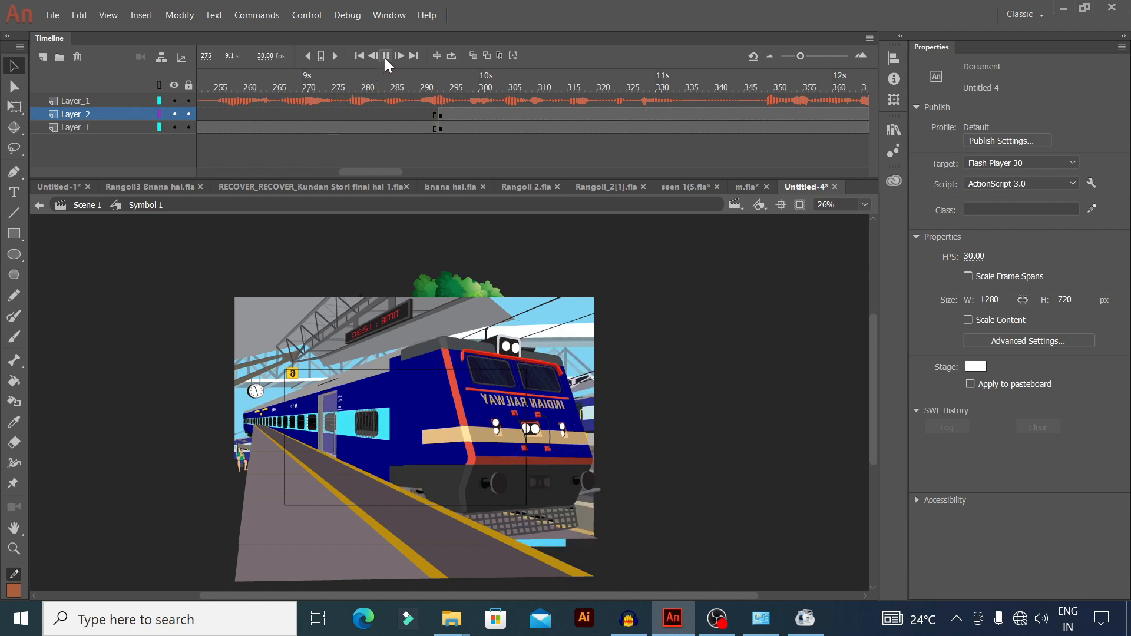
{"action": "left_click", "coordinate": [386, 57]}
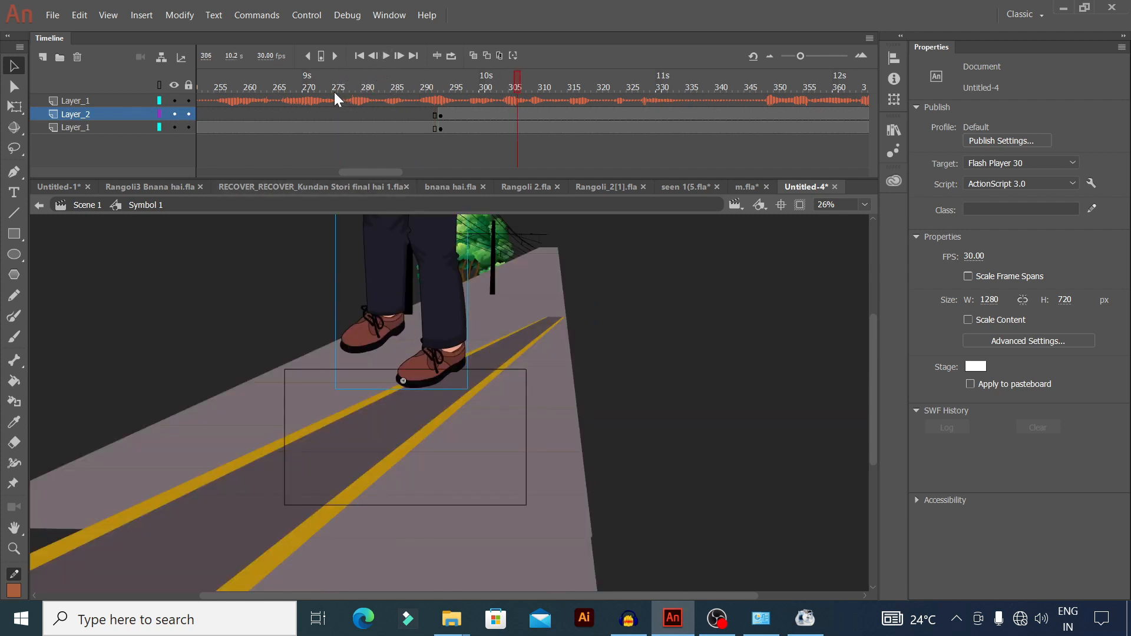
{"action": "left_click", "coordinate": [296, 87]}
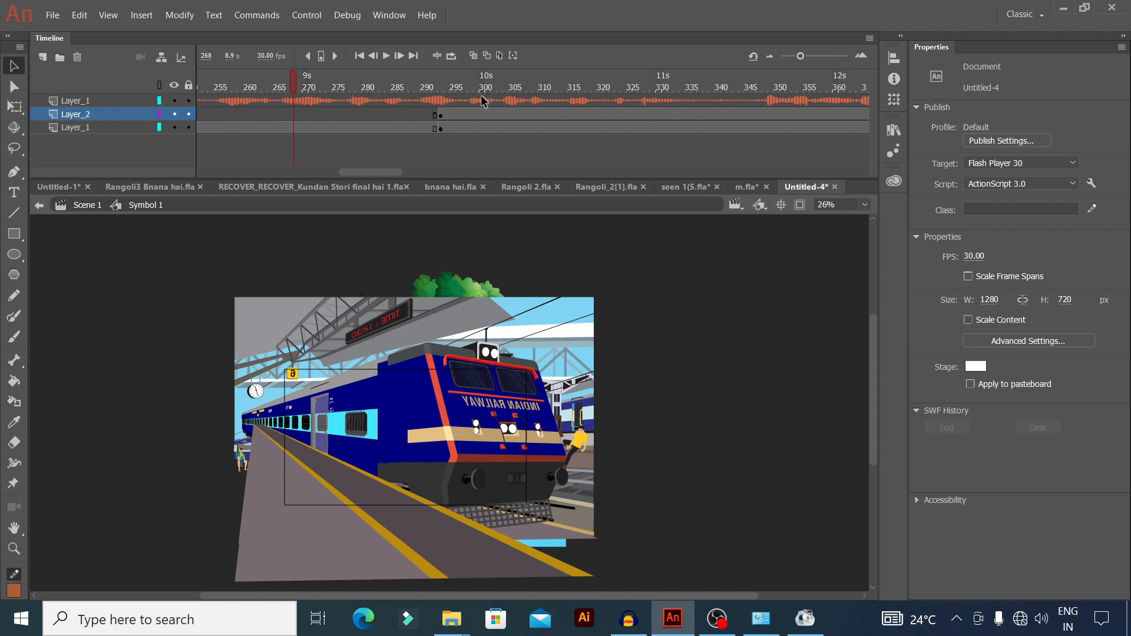
{"action": "left_click", "coordinate": [445, 89]}
{"action": "left_click_drag", "start_coordinate": [448, 76], "coordinate": [523, 97]}
{"action": "left_click_drag", "start_coordinate": [434, 82], "coordinate": [570, 111]}
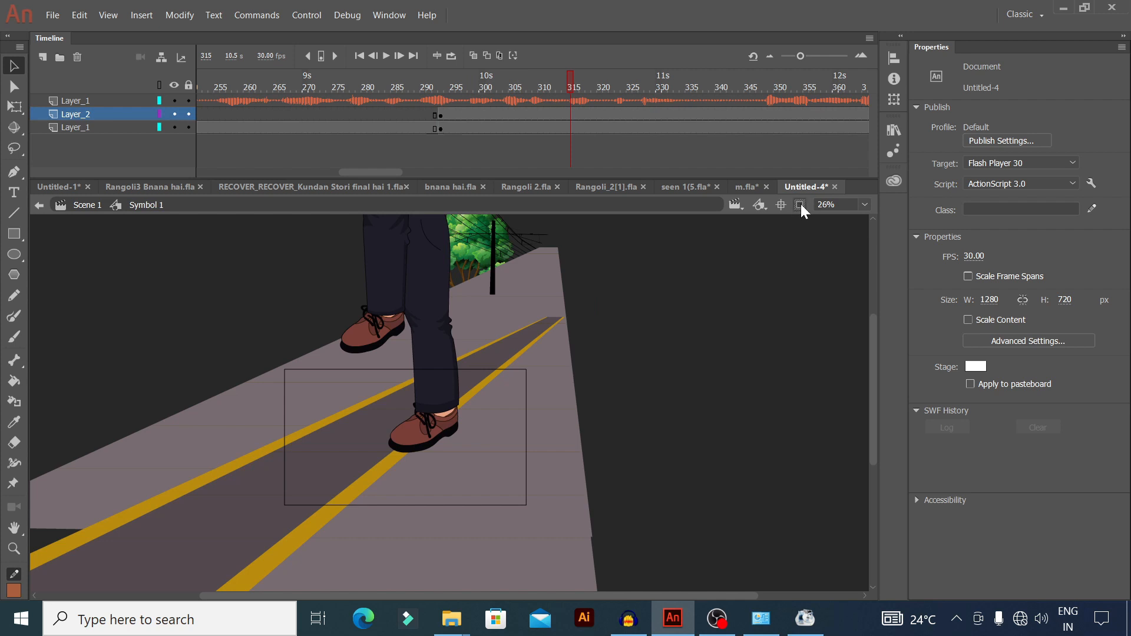
Step: Clip the content outside the stage and play back the cut to the walking shoes from frame 291 with the voice audio
{"action": "left_click", "coordinate": [801, 204]}
{"action": "left_click", "coordinate": [431, 88]}
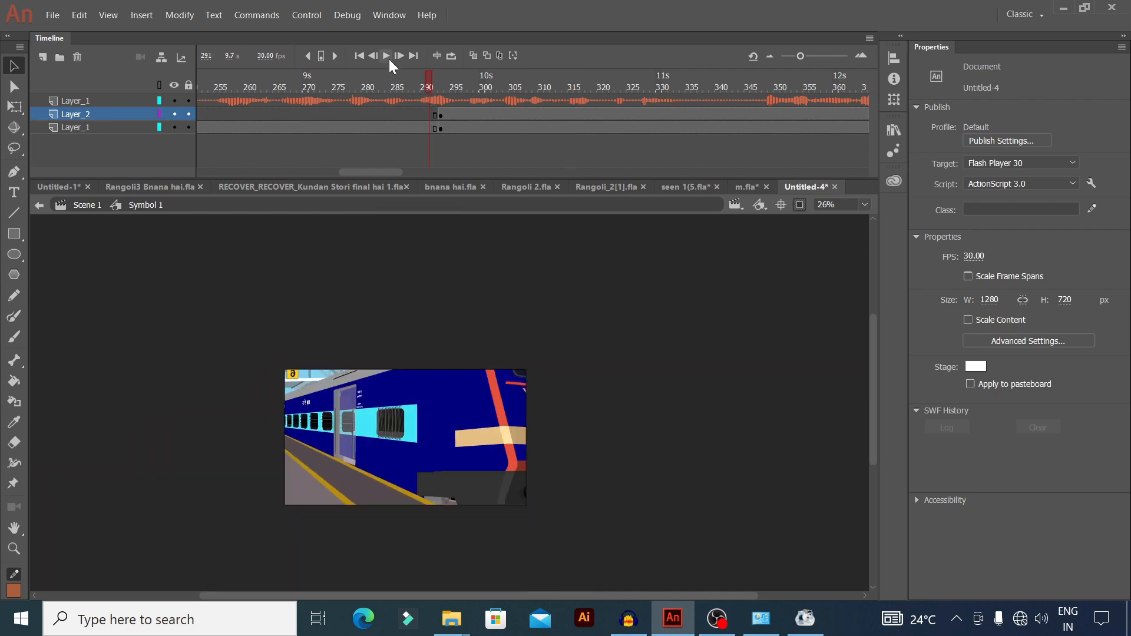
{"action": "left_click", "coordinate": [386, 55]}
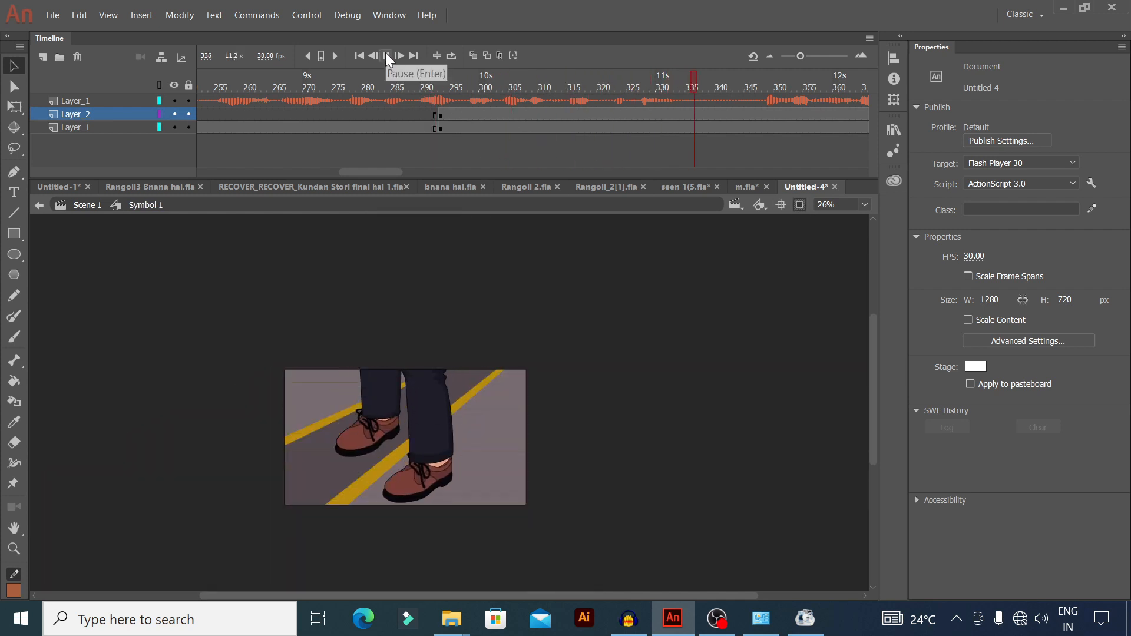
{"action": "left_click", "coordinate": [386, 55]}
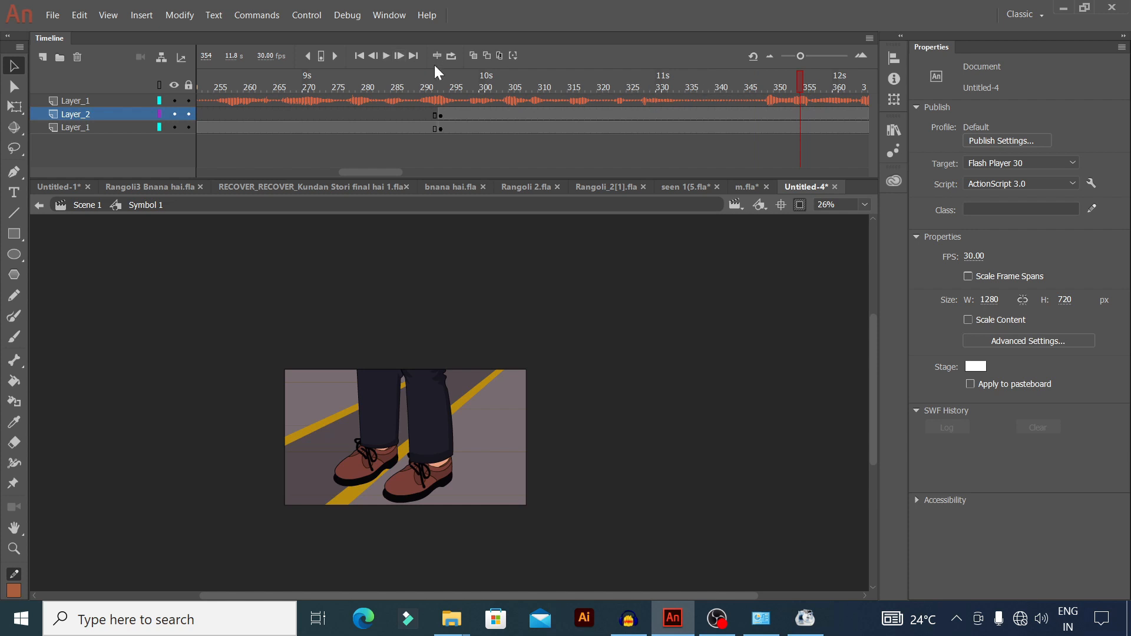
{"action": "left_click", "coordinate": [387, 55]}
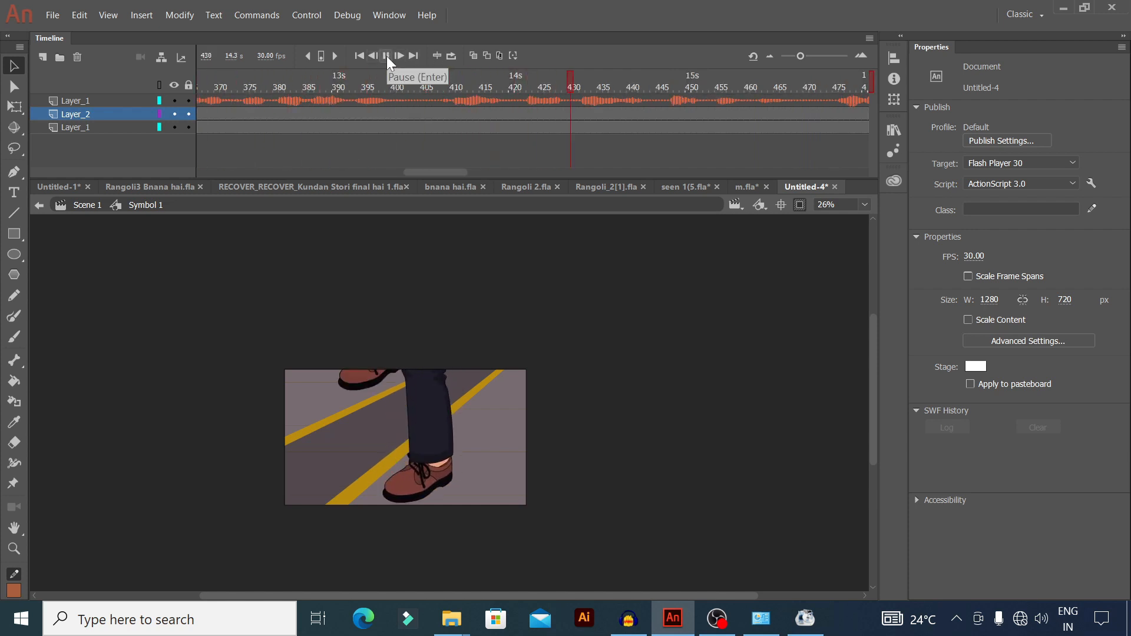
{"action": "left_click", "coordinate": [386, 55]}
{"action": "left_click_drag", "start_coordinate": [447, 172], "coordinate": [394, 179]}
{"action": "left_click", "coordinate": [401, 83]}
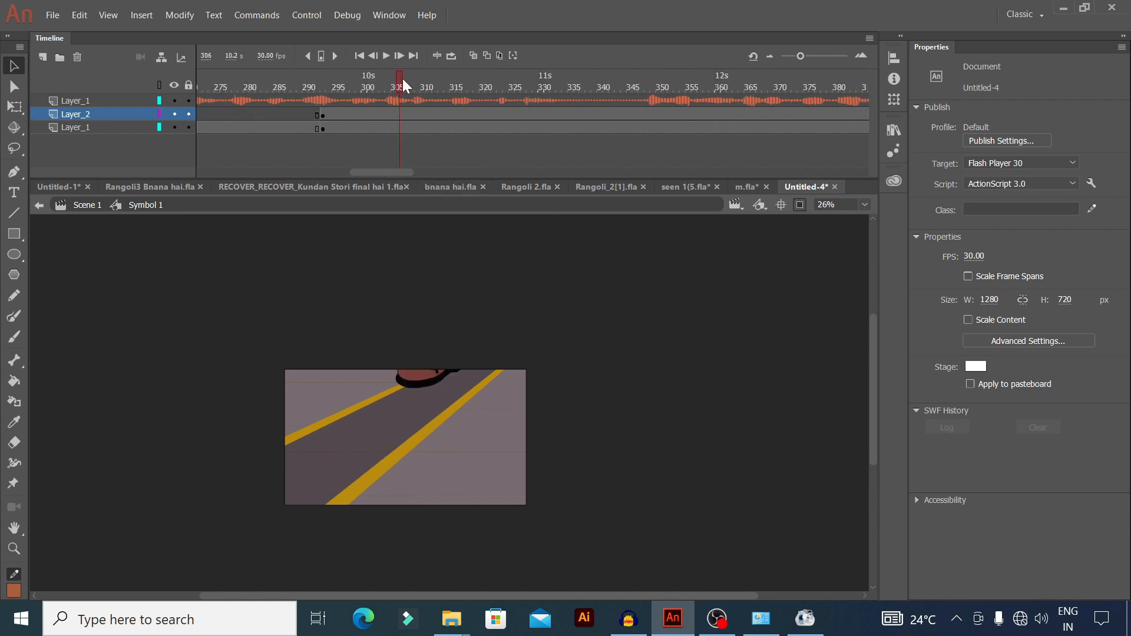
{"action": "left_click", "coordinate": [386, 55]}
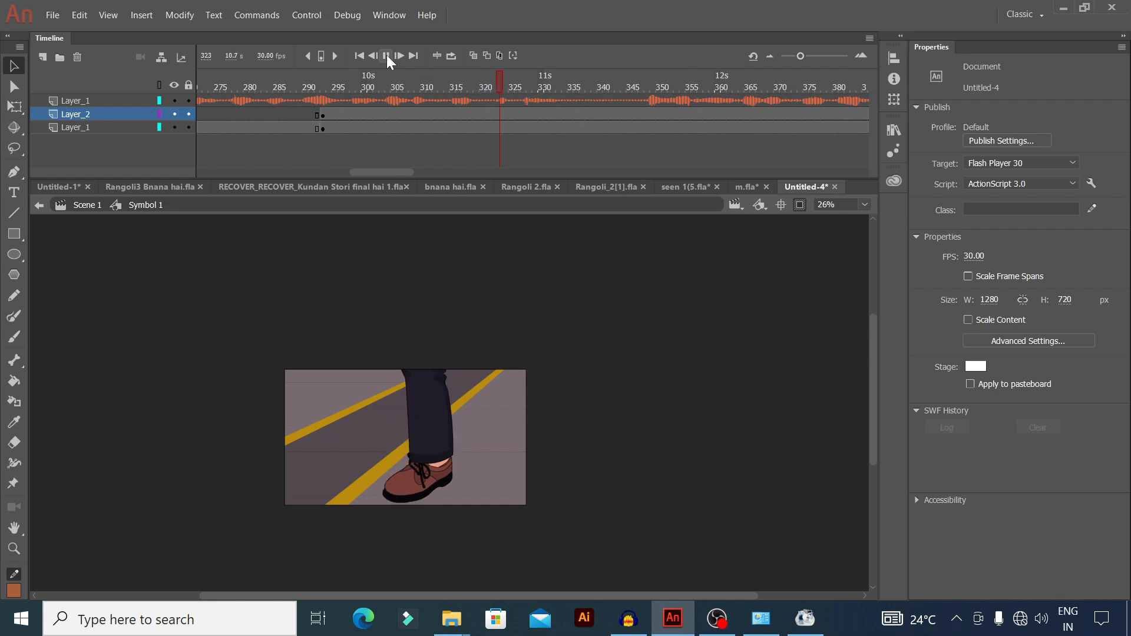
{"action": "left_click", "coordinate": [387, 55]}
Step: End the road shot with blank keyframes at frame 343 on Layer_2 and the lower Layer_1, and play the voice that follows
{"action": "left_click", "coordinate": [617, 127]}
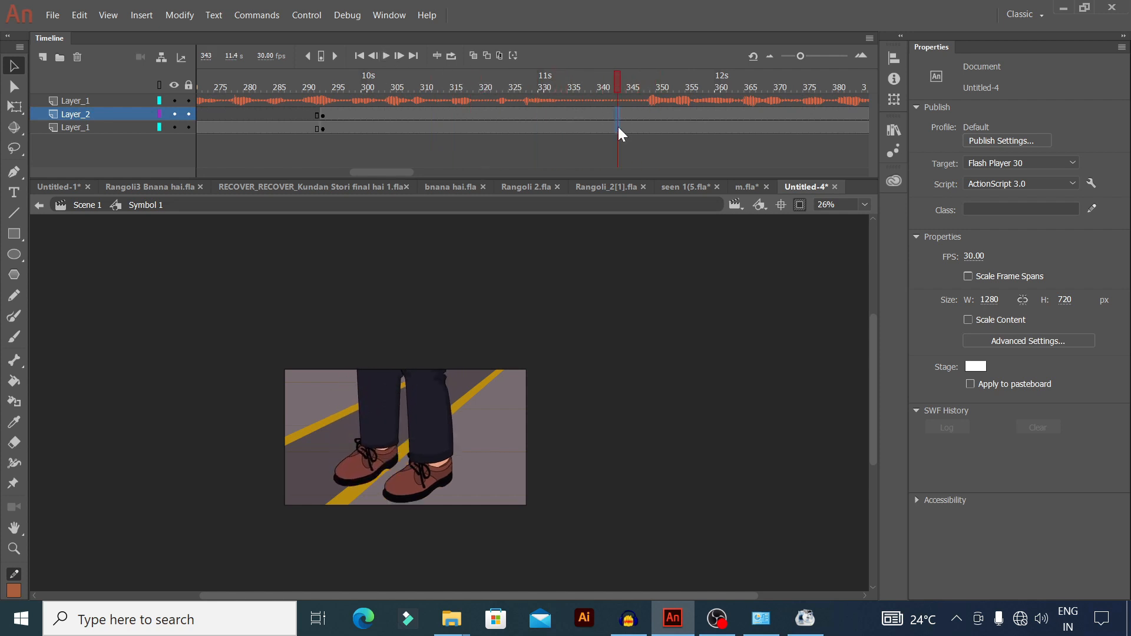
{"action": "key", "text": "F7"}
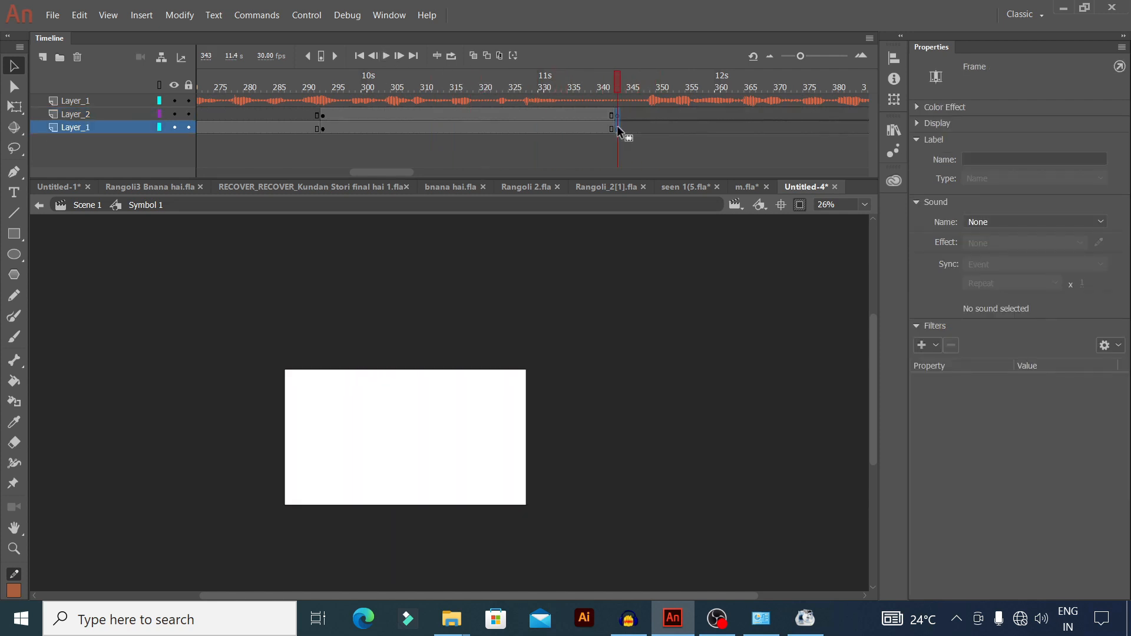
{"action": "left_click", "coordinate": [388, 54]}
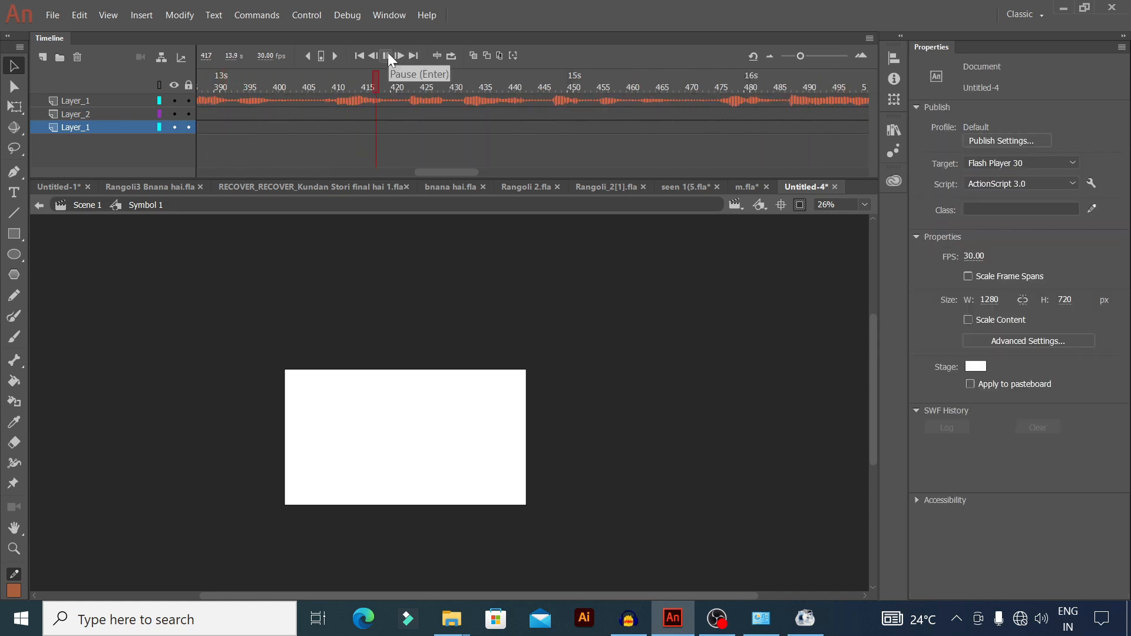
{"action": "left_click", "coordinate": [387, 54]}
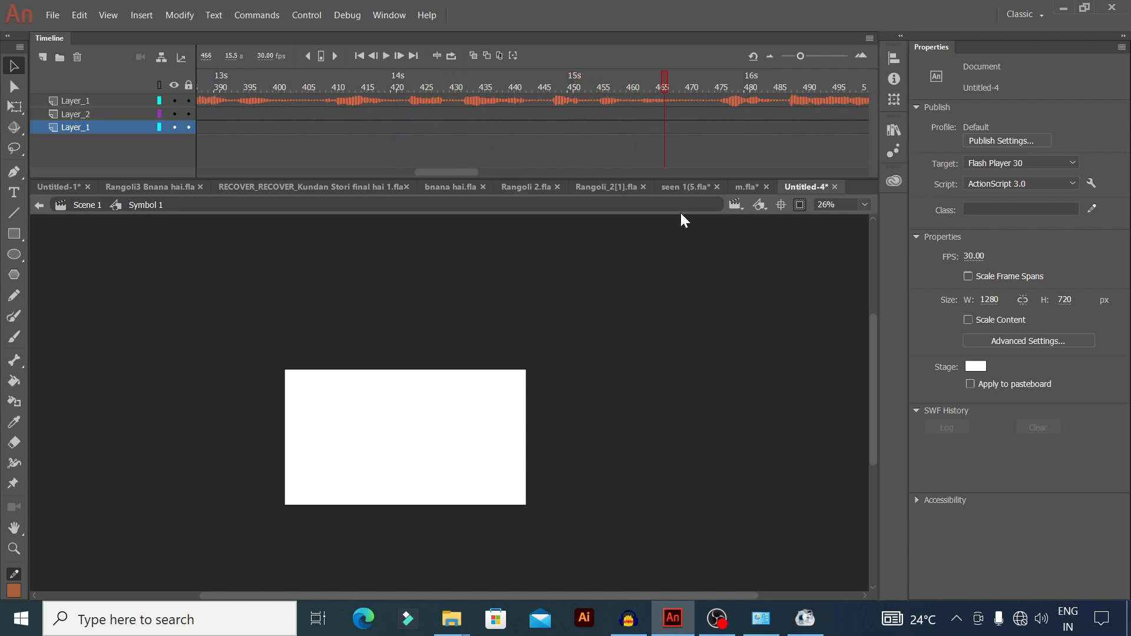
Step: Select the classroom scene in m.fla and examine its students and the teacher at the desk up close
{"action": "left_click", "coordinate": [735, 188]}
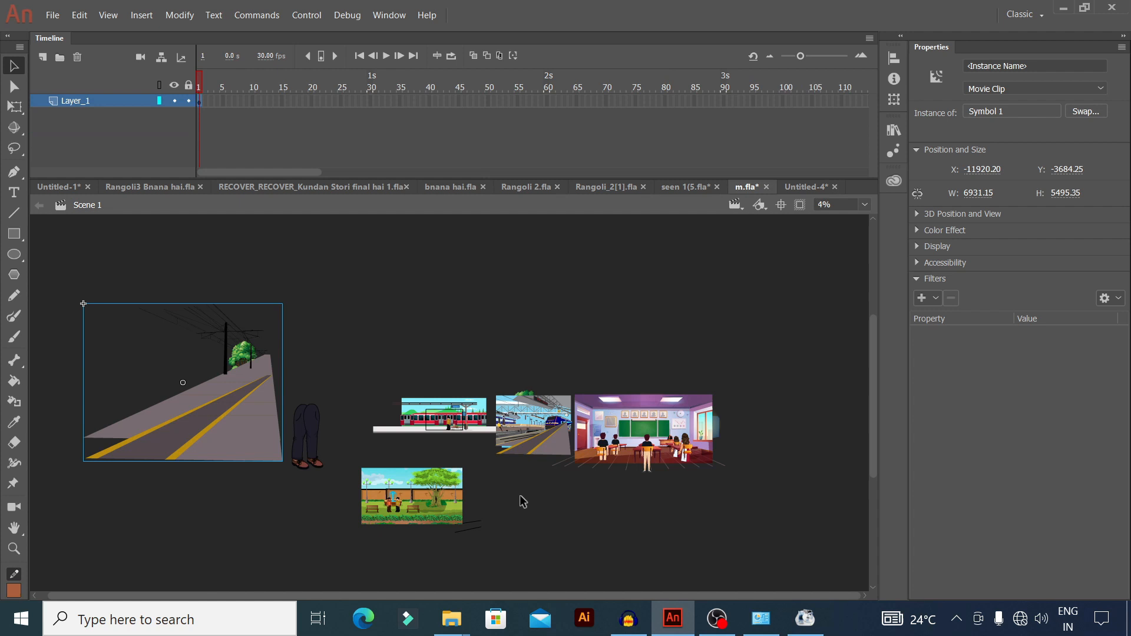
{"action": "left_click", "coordinate": [640, 441]}
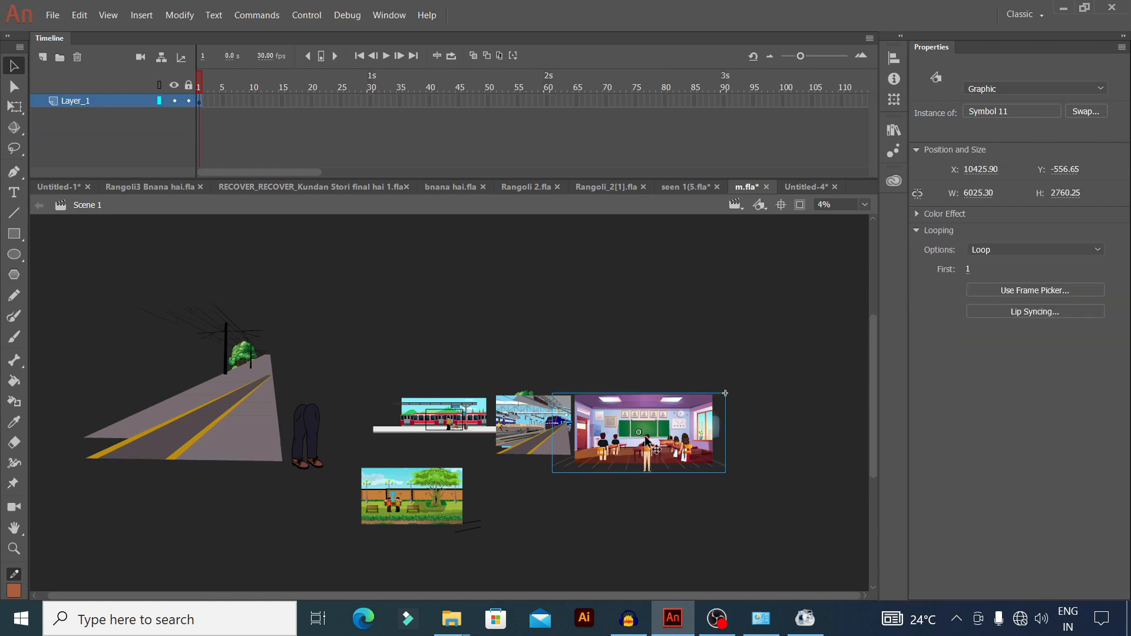
{"action": "scroll", "coordinate": [686, 429], "scroll_direction": "up", "scroll_amount": 2}
{"action": "scroll", "coordinate": [688, 423], "scroll_direction": "up", "scroll_amount": 2}
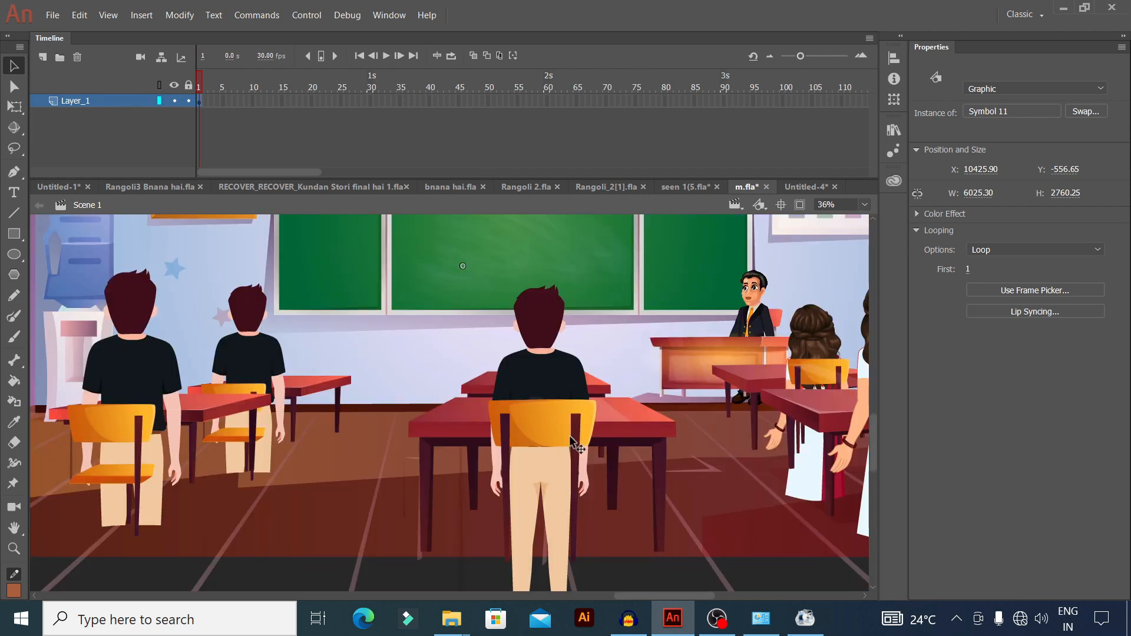
{"action": "scroll", "coordinate": [748, 389], "scroll_direction": "down", "scroll_amount": 2}
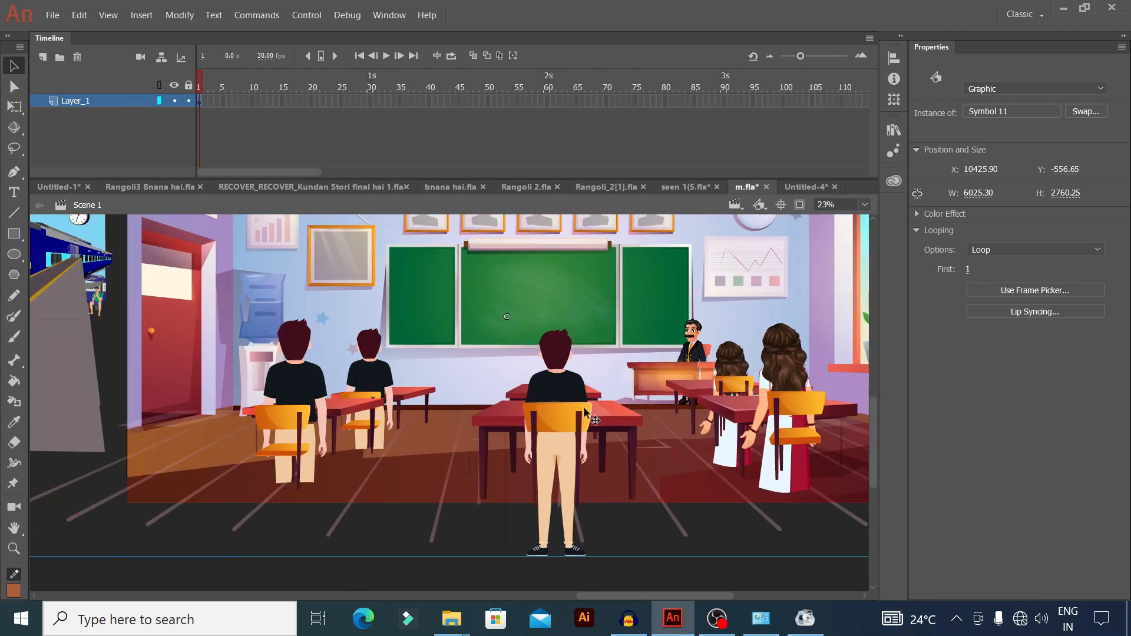
{"action": "scroll", "coordinate": [492, 438], "scroll_direction": "down", "scroll_amount": 1}
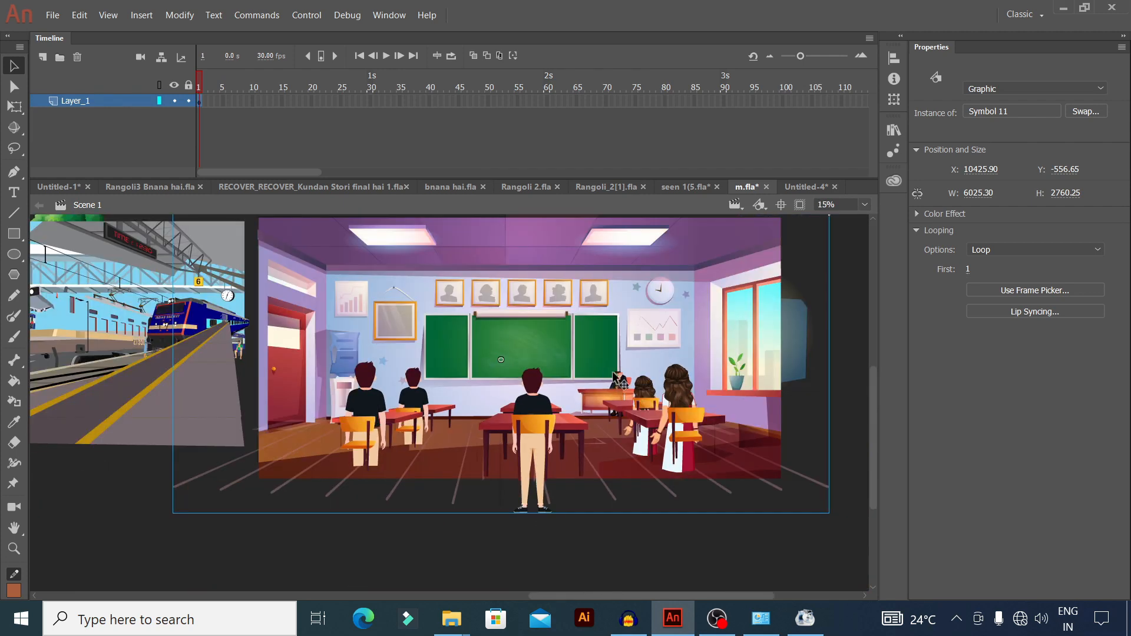
{"action": "scroll", "coordinate": [621, 381], "scroll_direction": "down", "scroll_amount": 1}
{"action": "scroll", "coordinate": [598, 407], "scroll_direction": "up", "scroll_amount": 2}
{"action": "scroll", "coordinate": [598, 407], "scroll_direction": "up", "scroll_amount": 1}
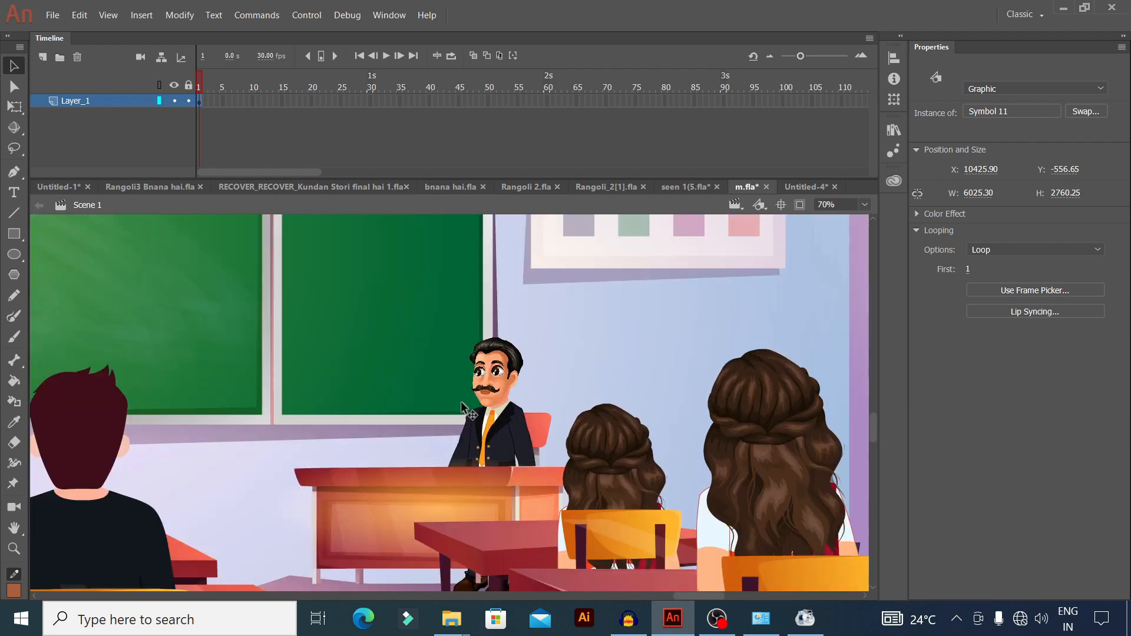
{"action": "scroll", "coordinate": [507, 367], "scroll_direction": "down", "scroll_amount": 3}
{"action": "scroll", "coordinate": [645, 386], "scroll_direction": "down", "scroll_amount": 4}
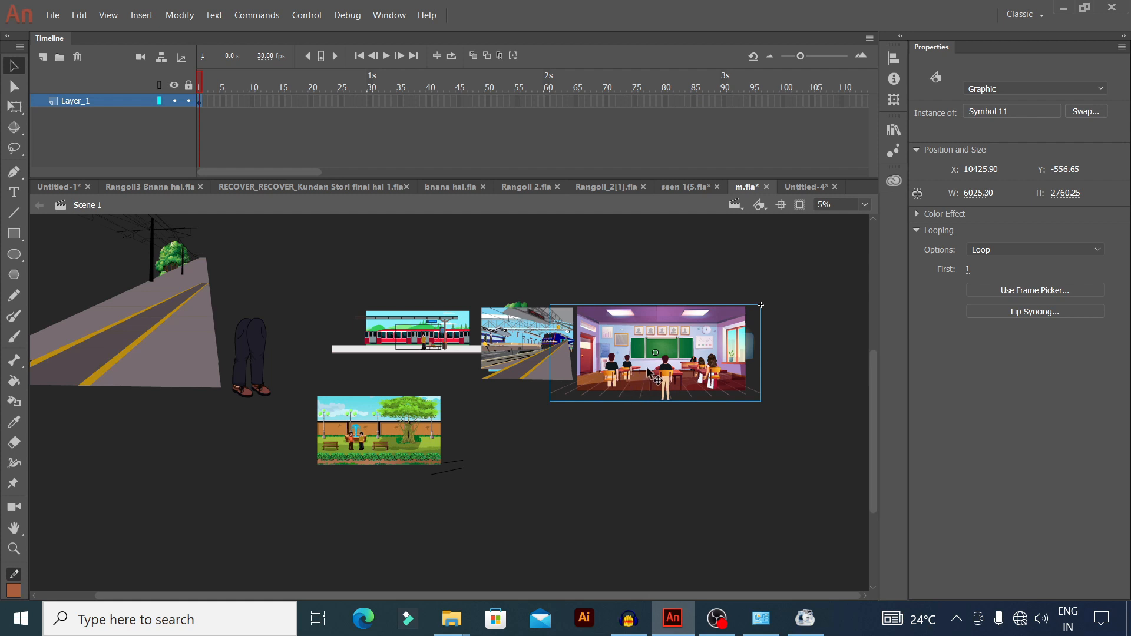
Step: Paste the copied classroom scene into Untitled-4 at frame 343 of the lower Layer_1, putting duplicate library items into a folder
{"action": "left_click", "coordinate": [802, 186]}
{"action": "left_click_drag", "start_coordinate": [486, 174], "coordinate": [396, 176]}
{"action": "left_click", "coordinate": [418, 128]}
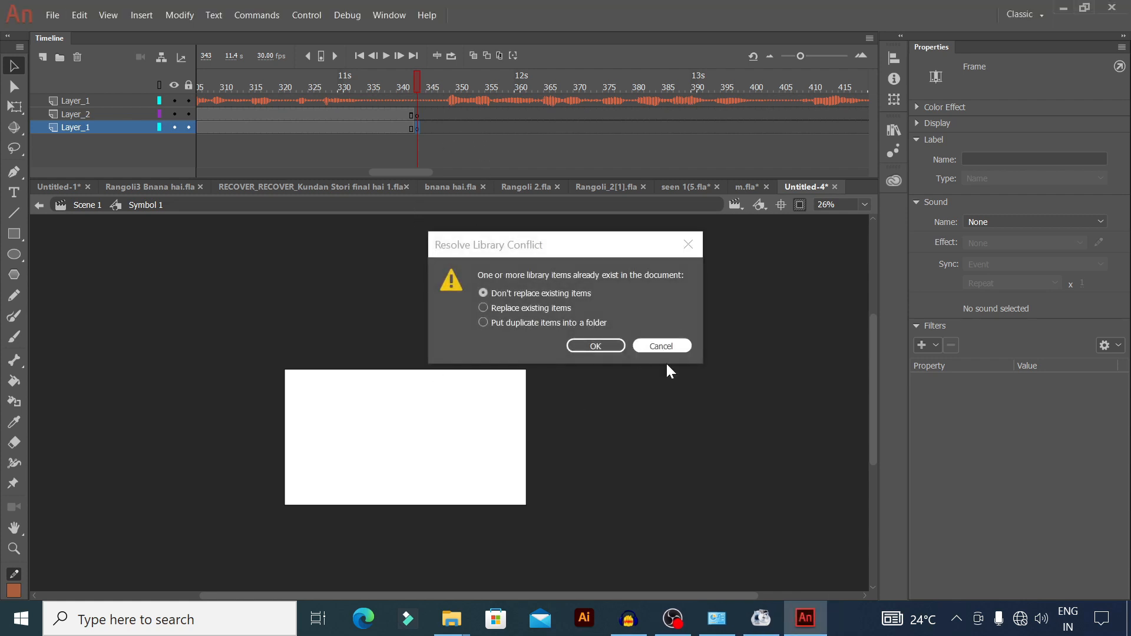
{"action": "left_click", "coordinate": [575, 322]}
{"action": "left_click", "coordinate": [586, 346]}
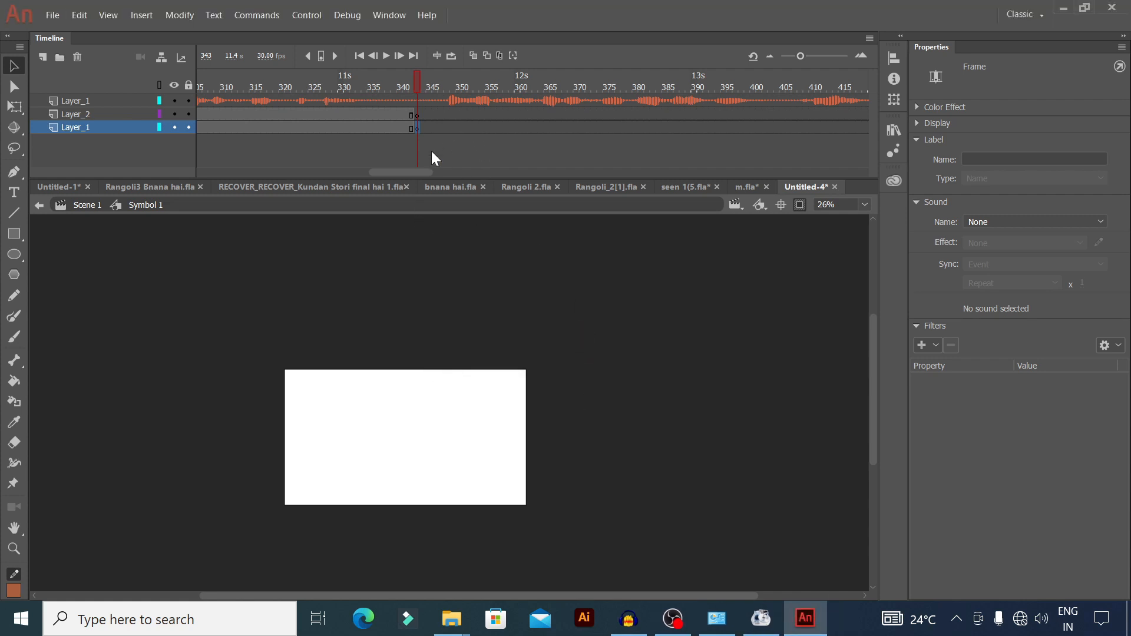
Step: Dock the detached m.fla window back among the open documents and return to Untitled-4
{"action": "left_click_drag", "start_coordinate": [748, 190], "coordinate": [736, 204]}
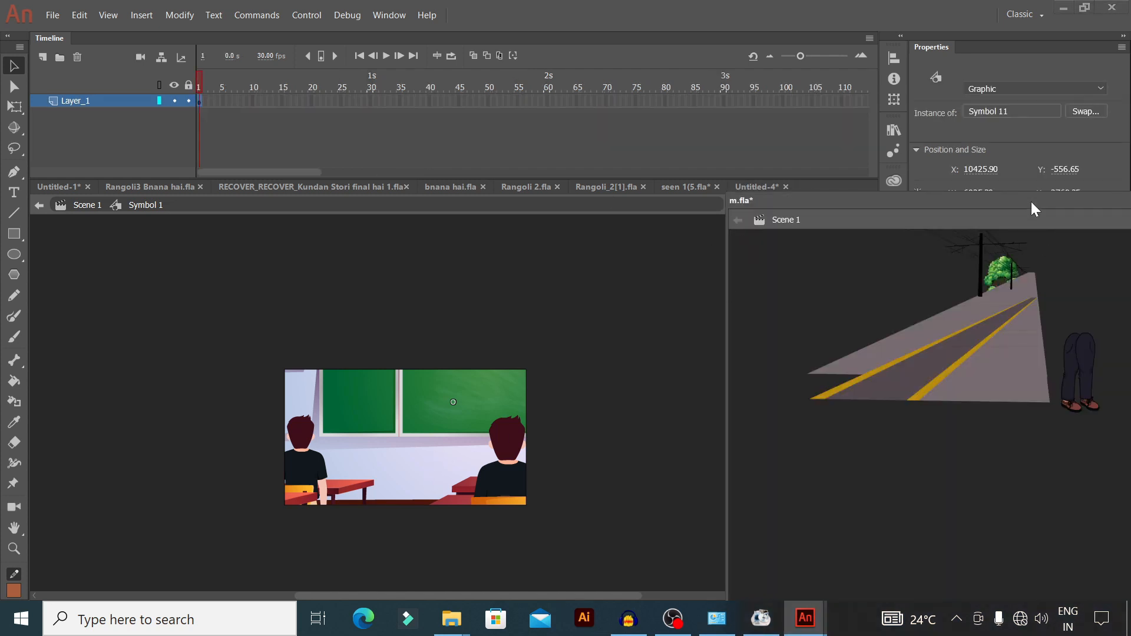
{"action": "left_click_drag", "start_coordinate": [1031, 209], "coordinate": [644, 243]}
{"action": "left_click_drag", "start_coordinate": [1032, 238], "coordinate": [495, 225]}
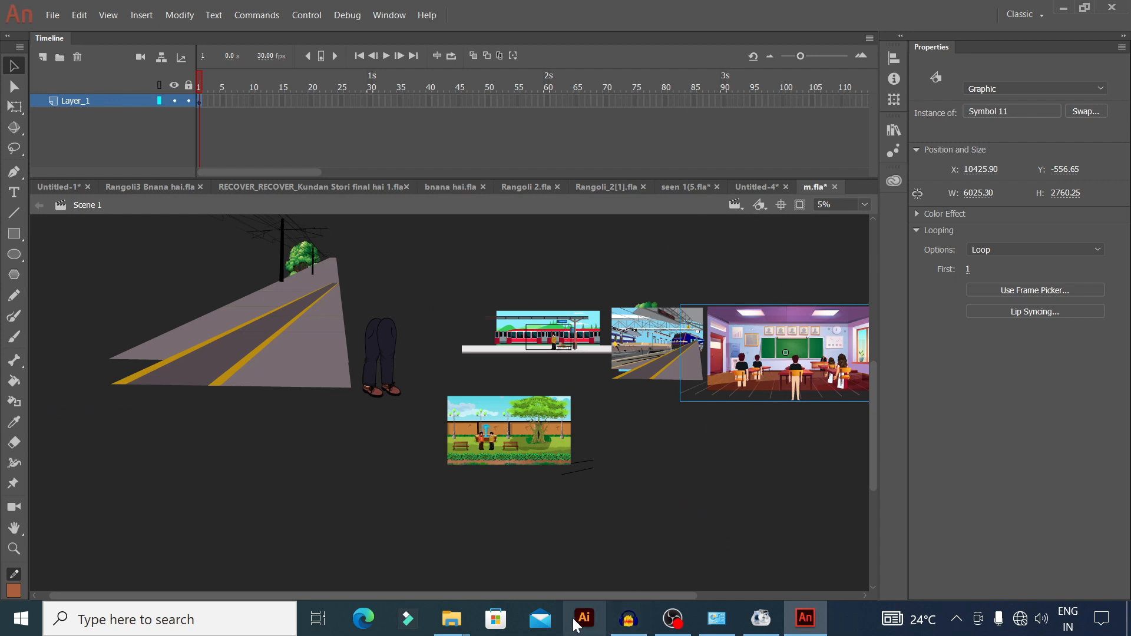
{"action": "left_click_drag", "start_coordinate": [589, 598], "coordinate": [664, 597]}
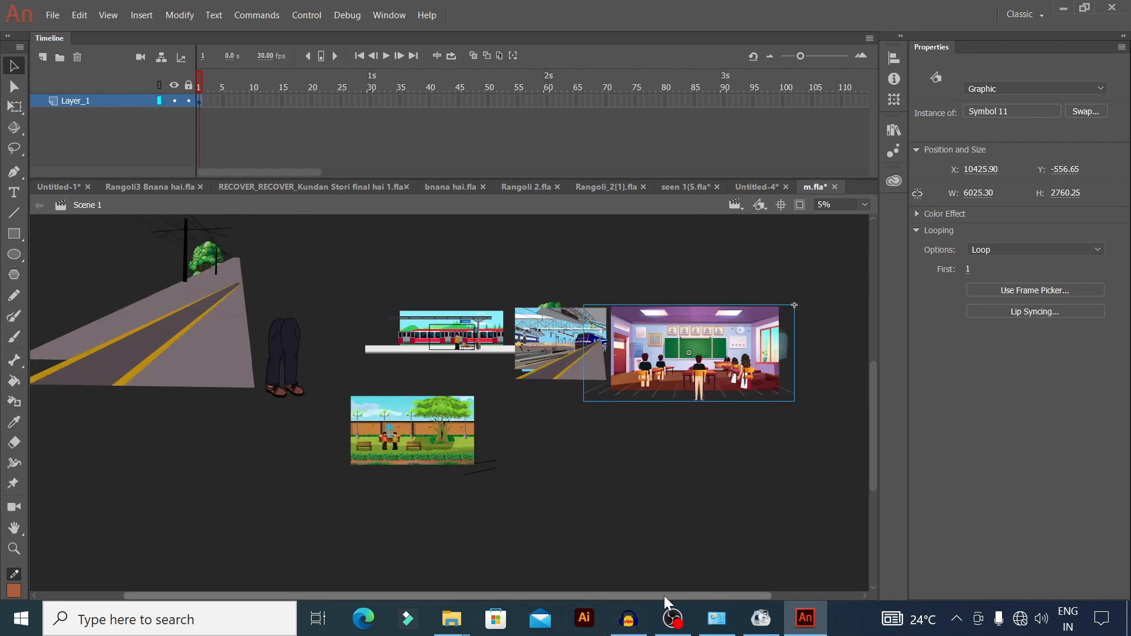
{"action": "left_click", "coordinate": [554, 369]}
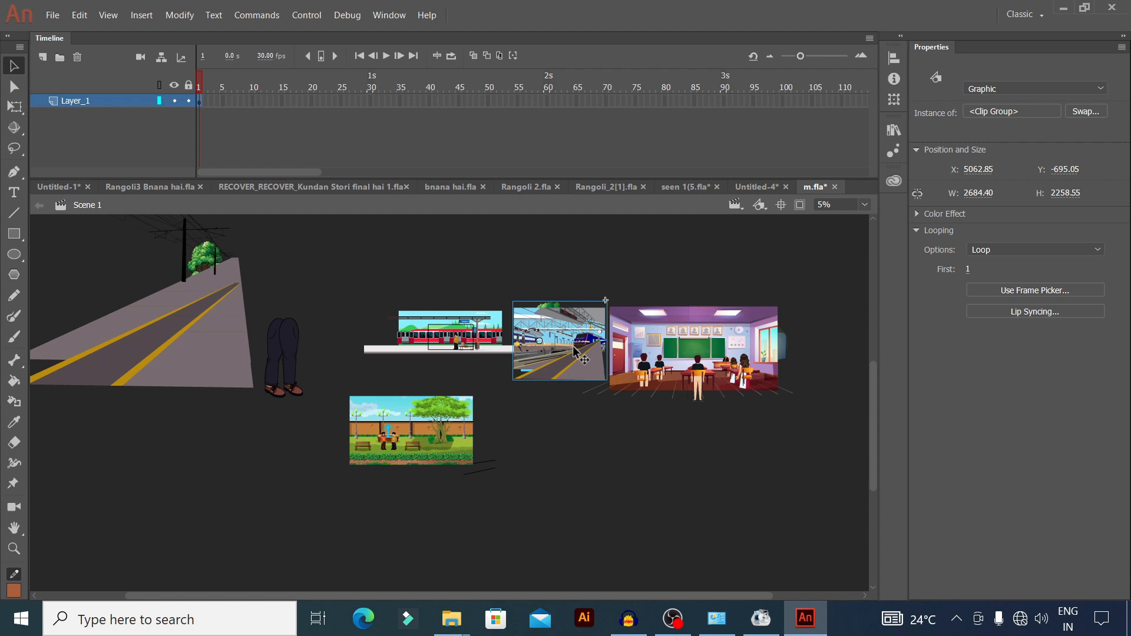
{"action": "left_click", "coordinate": [766, 185]}
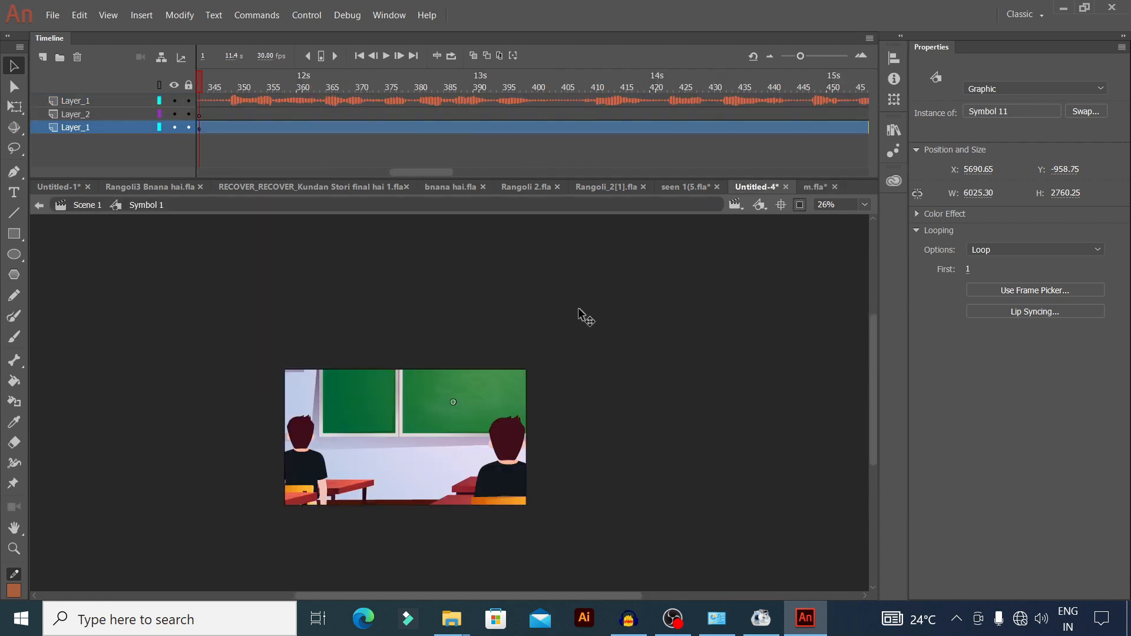
Step: Play the change from the shoes shot to the classroom from frame 318, and listen to the voice that follows frame 343
{"action": "left_click", "coordinate": [252, 89]}
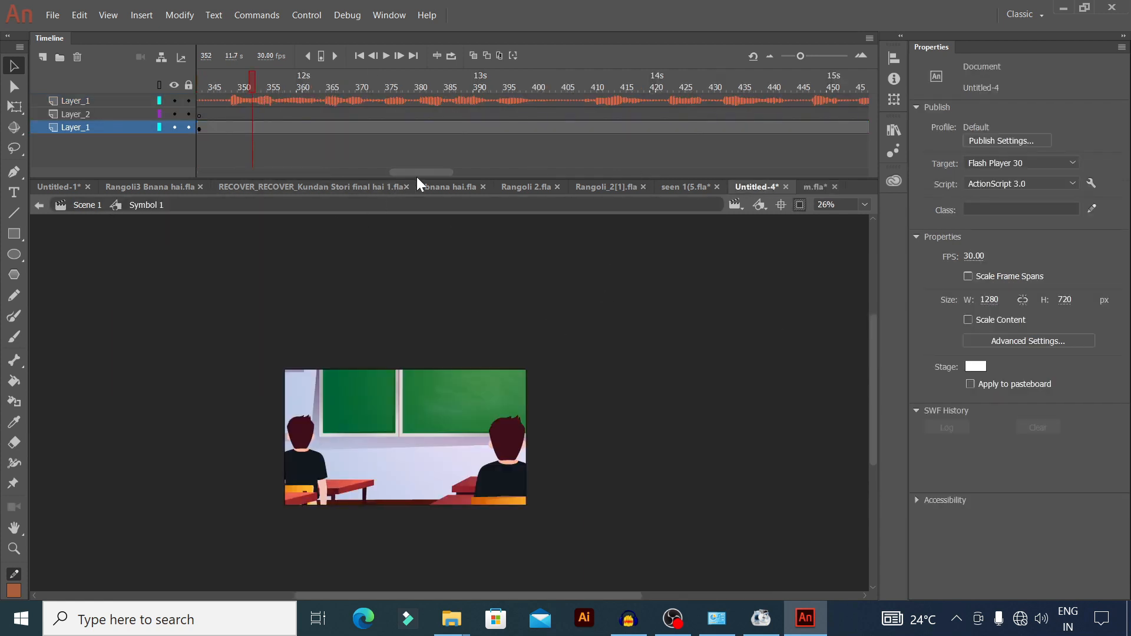
{"action": "left_click_drag", "start_coordinate": [417, 177], "coordinate": [392, 175]}
{"action": "left_click", "coordinate": [311, 87]}
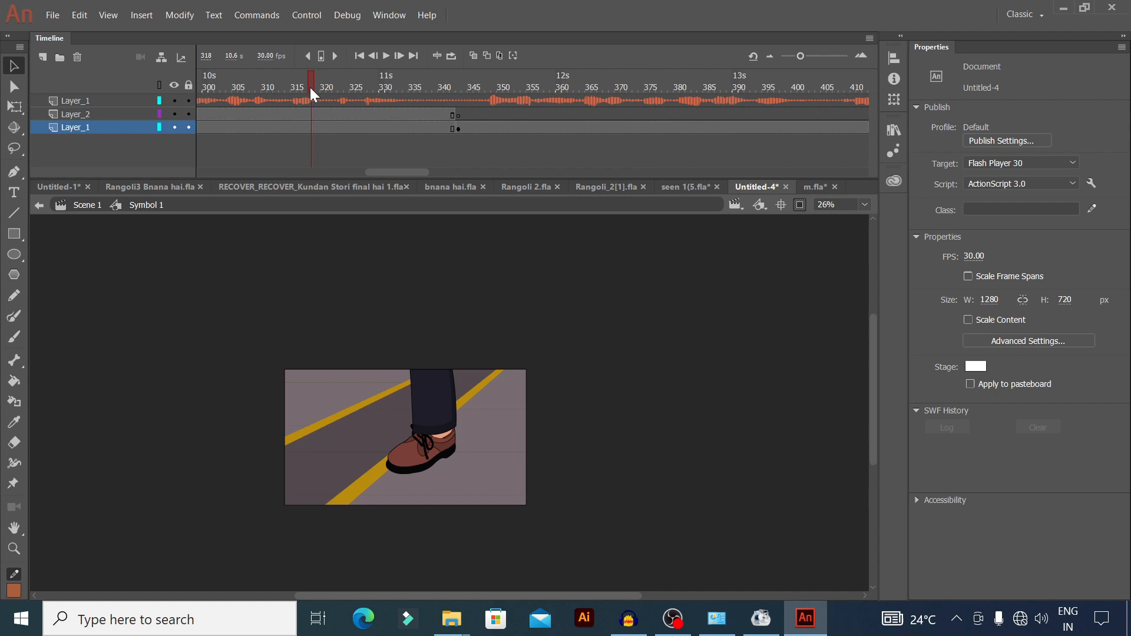
{"action": "left_click", "coordinate": [386, 55]}
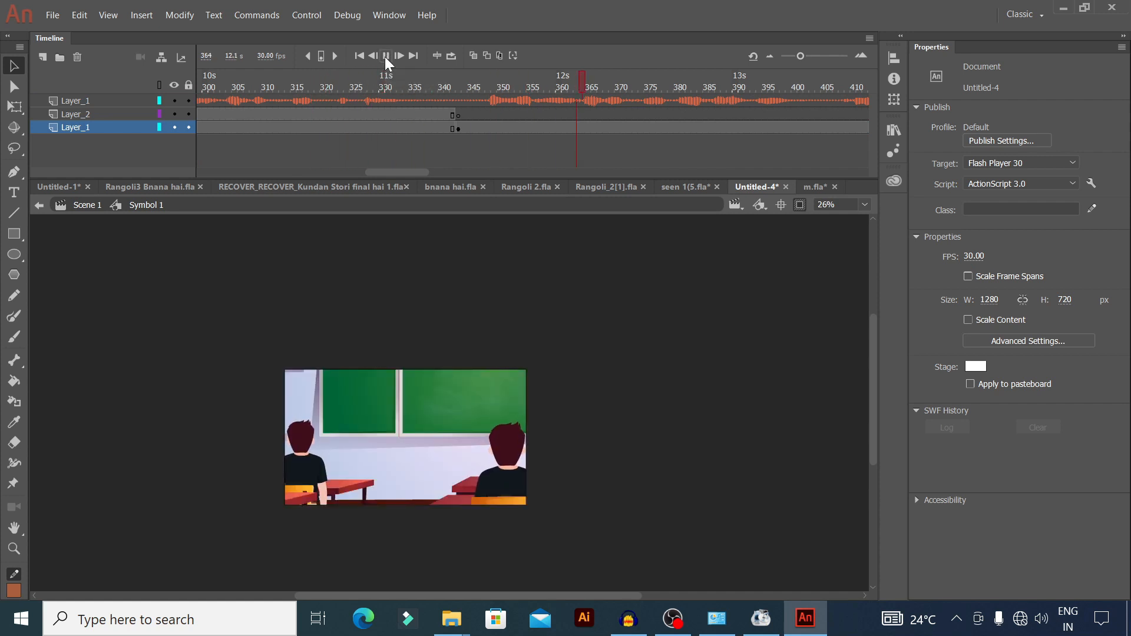
{"action": "left_click", "coordinate": [386, 55]}
{"action": "left_click", "coordinate": [459, 128]}
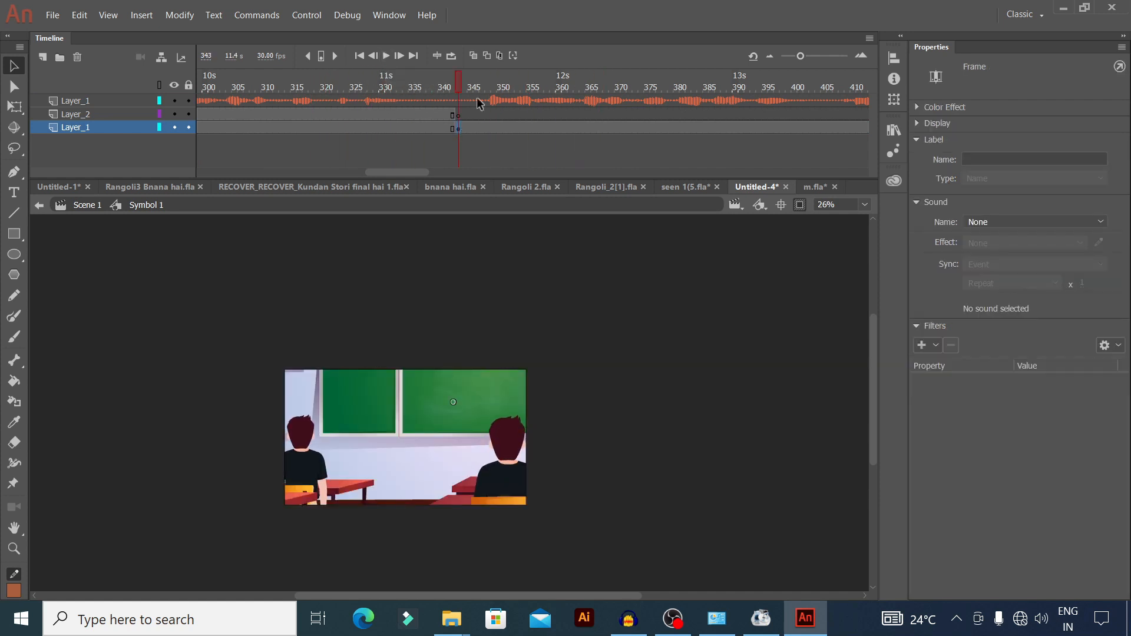
{"action": "left_click", "coordinate": [388, 52]}
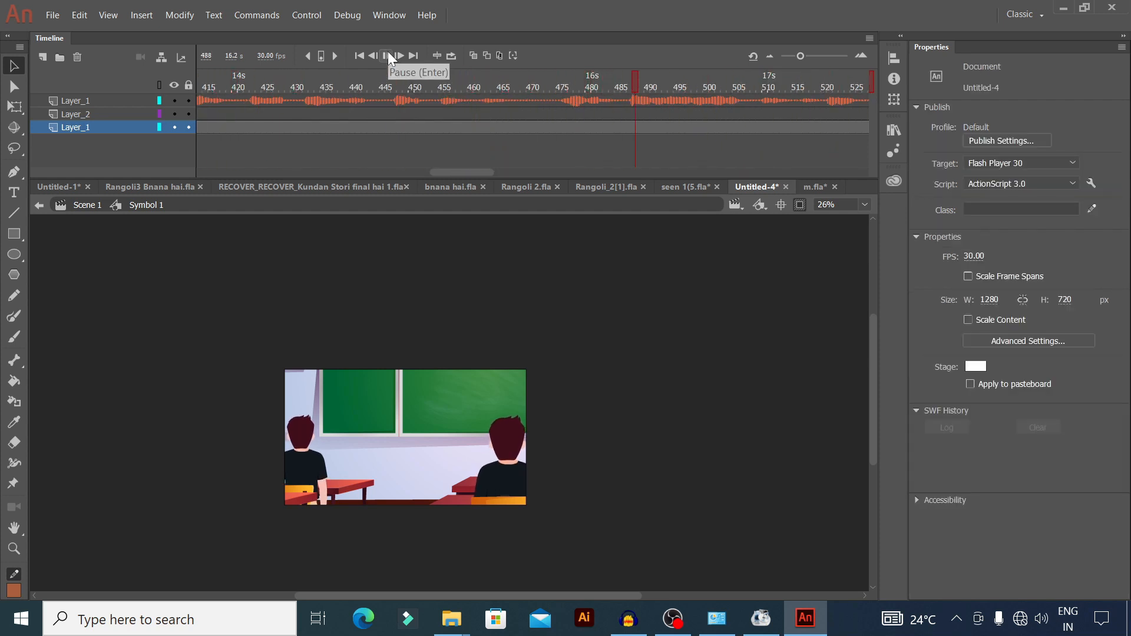
{"action": "left_click", "coordinate": [388, 52]}
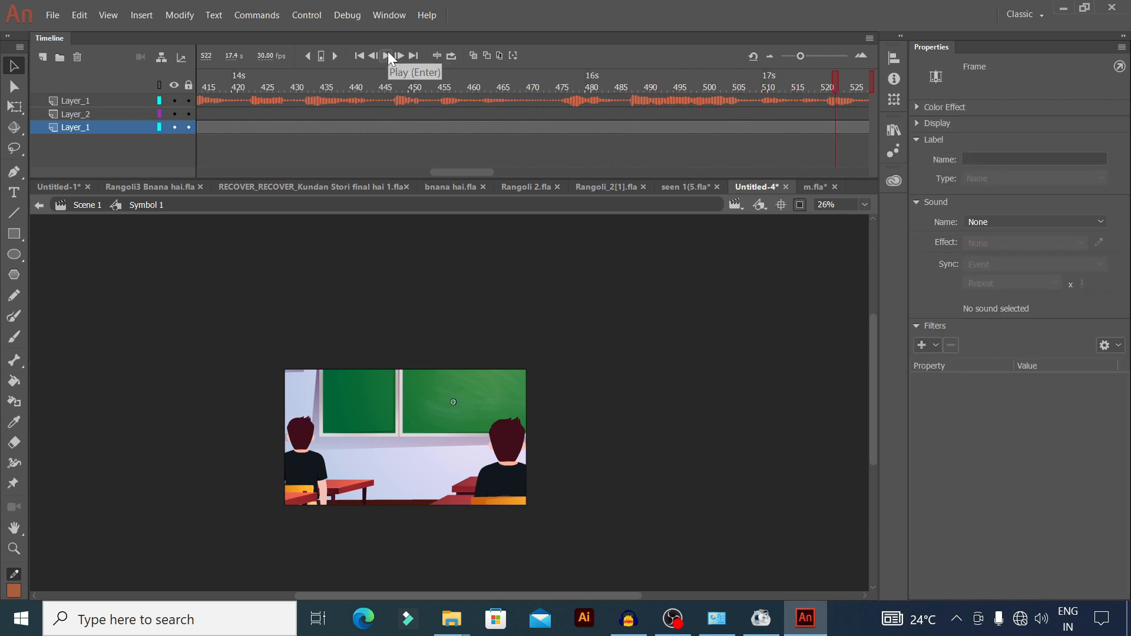
Step: Reveal the classroom content outside the stage at frame 468 to check its framing, and clip it to the stage again
{"action": "left_click", "coordinate": [517, 114]}
{"action": "left_click", "coordinate": [516, 129]}
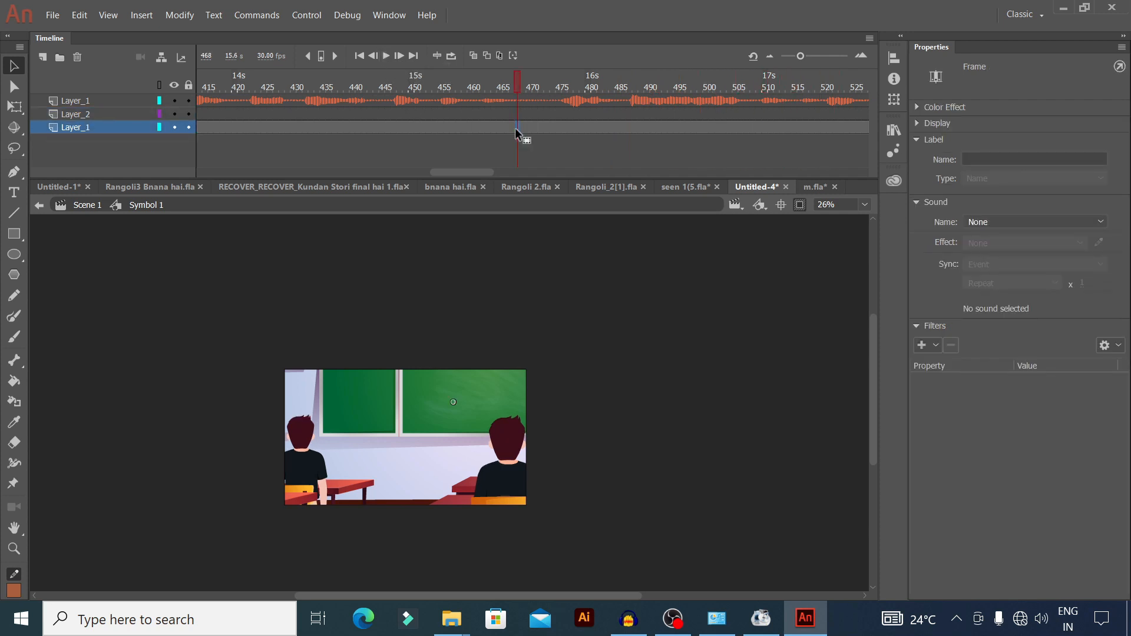
{"action": "left_click", "coordinate": [800, 204]}
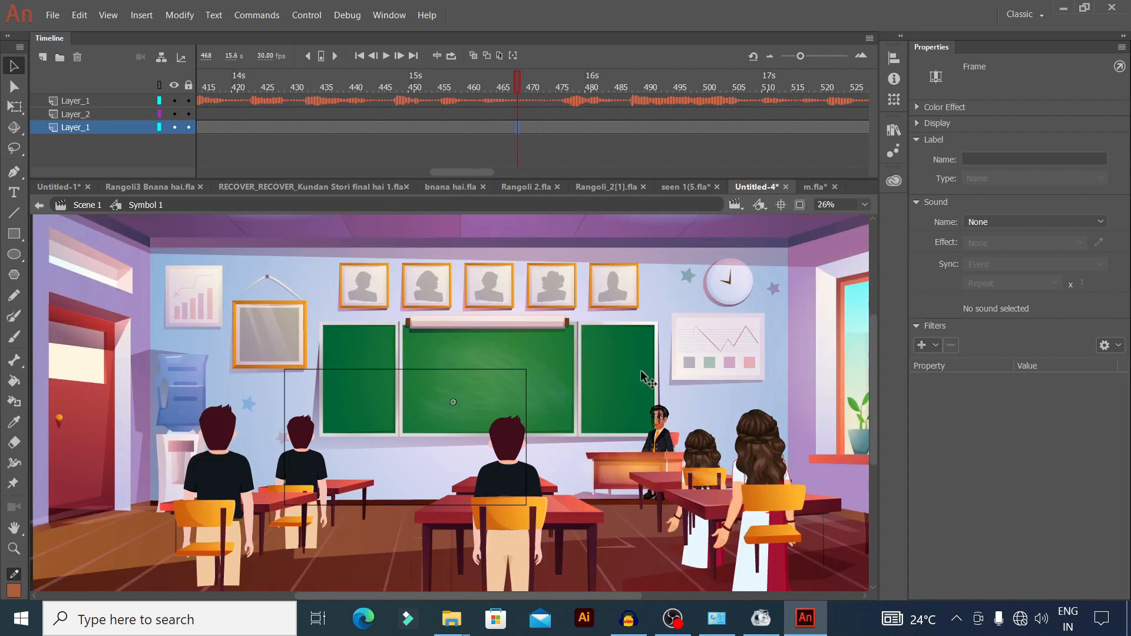
{"action": "left_click", "coordinate": [799, 203]}
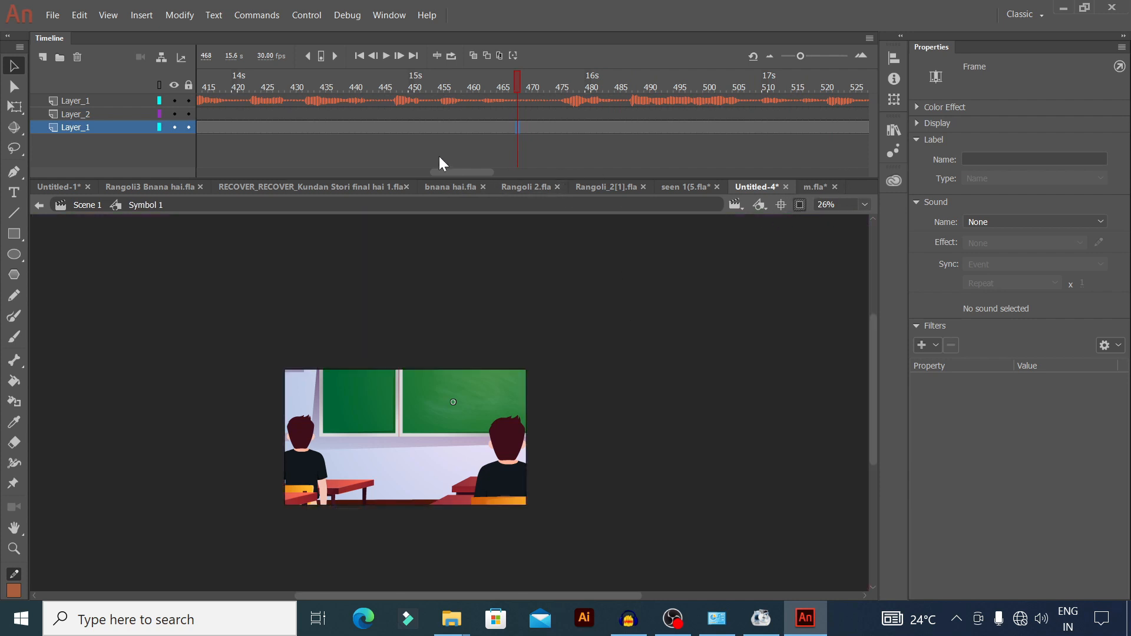
Step: Scale the classroom scene at frame 343 of the lower Layer_1 to 80 percent, two times in a row
{"action": "left_click_drag", "start_coordinate": [455, 171], "coordinate": [401, 181]}
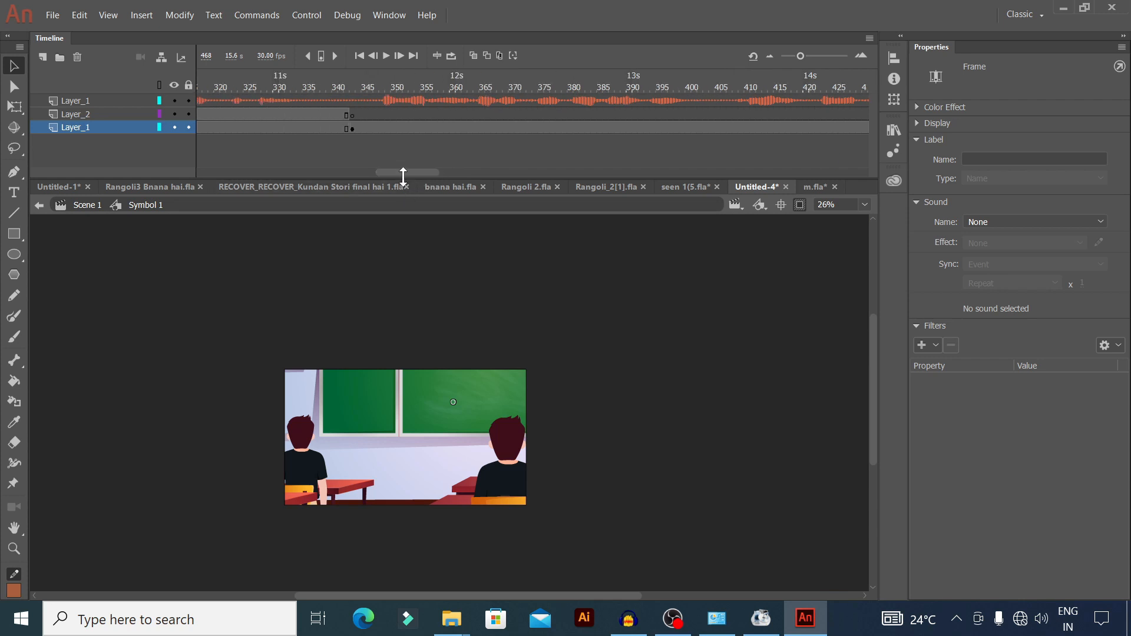
{"action": "left_click", "coordinate": [352, 128]}
{"action": "key", "text": "ctrl+alt+s"}
{"action": "type", "text": "80"}
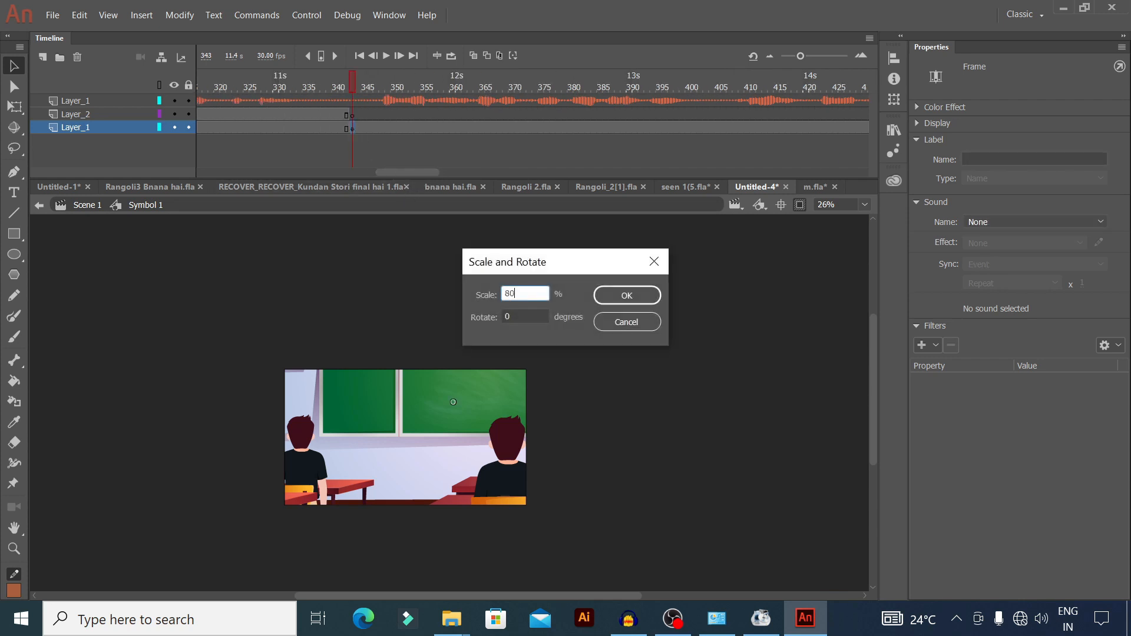
{"action": "key", "text": "Return"}
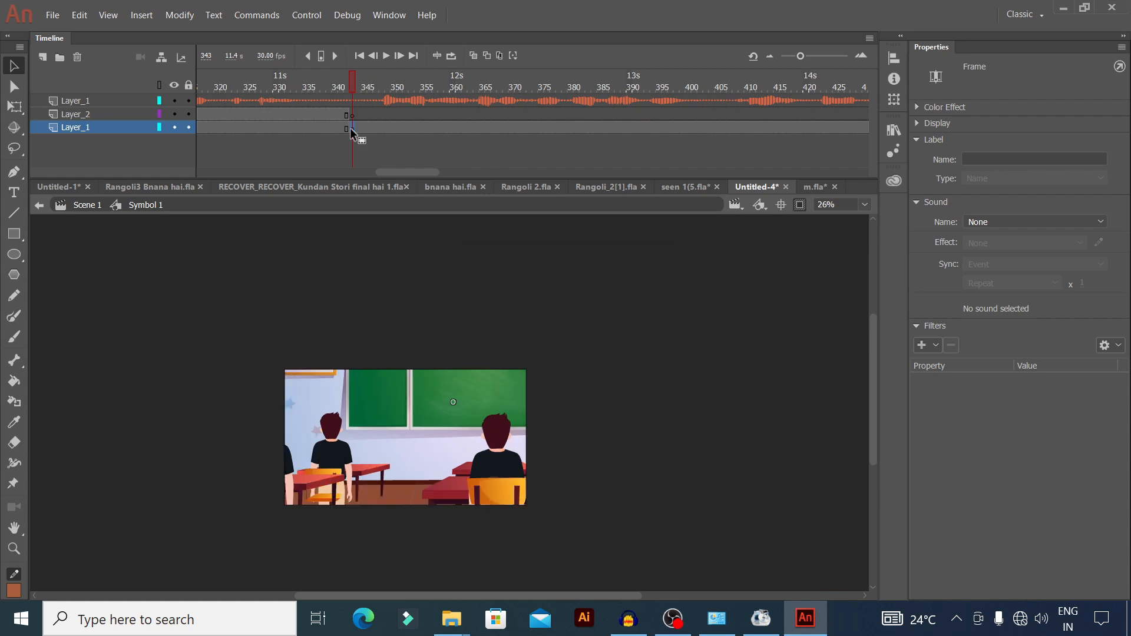
{"action": "key", "text": "ctrl+alt+s"}
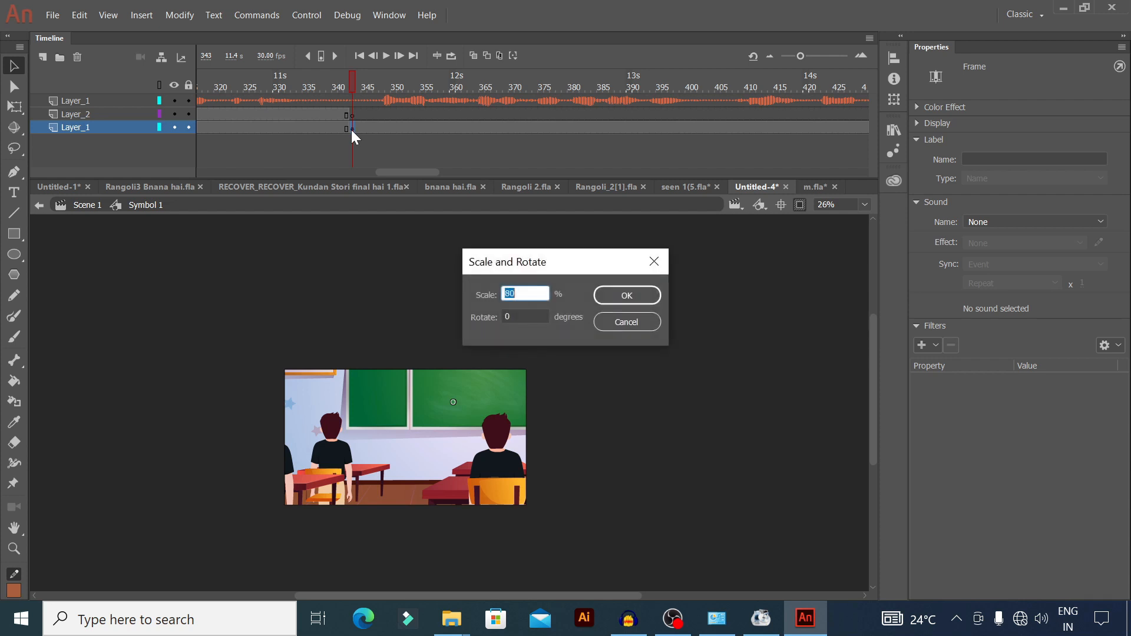
{"action": "key", "text": "Return"}
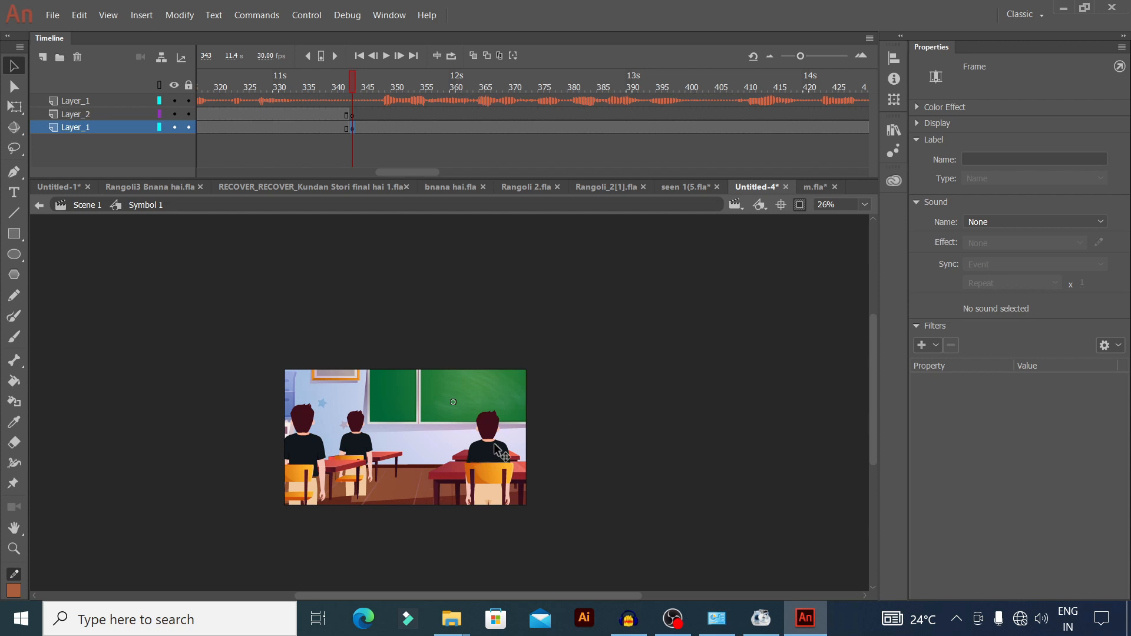
Step: Move the classroom to about X 4181, Y -433, with the front student near the middle and the teacher's desk inside the stage
{"action": "left_click_drag", "start_coordinate": [495, 445], "coordinate": [414, 476]}
{"action": "mouse_move", "coordinate": [435, 471]}
{"action": "left_mouse_down"}
{"action": "mouse_move", "coordinate": [419, 462]}
{"action": "mouse_move", "coordinate": [438, 453]}
{"action": "left_mouse_up"}
{"action": "scroll", "coordinate": [475, 437], "scroll_direction": "up", "scroll_amount": 2}
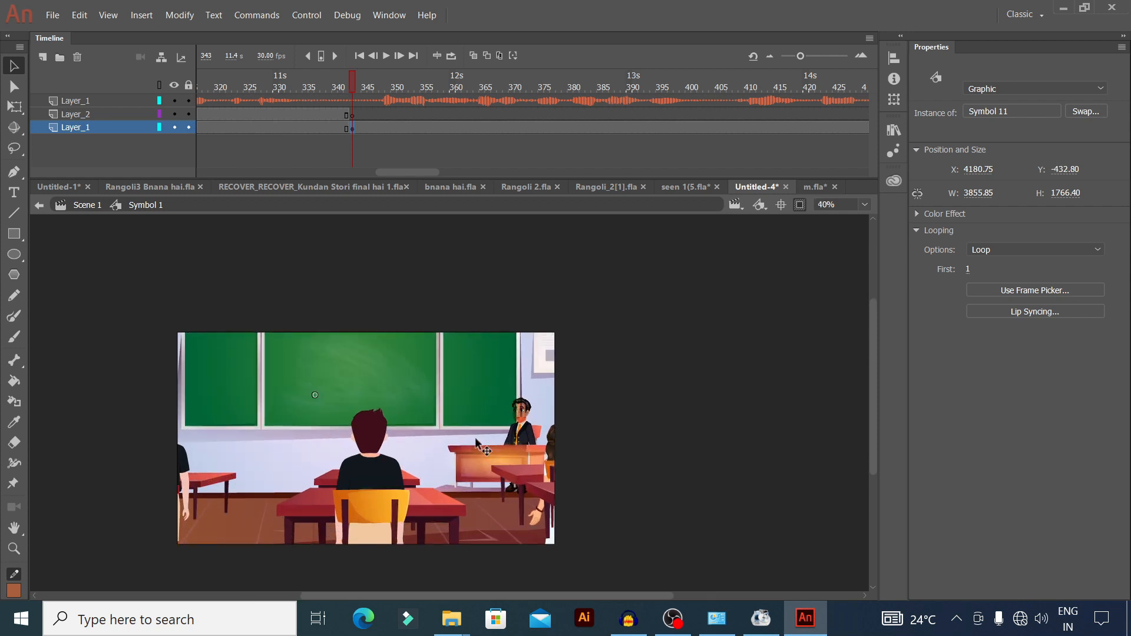
Step: Play the classroom shot from frame 343 to about frame 471 and compare the framing with the content outside the stage
{"action": "left_click", "coordinate": [387, 54]}
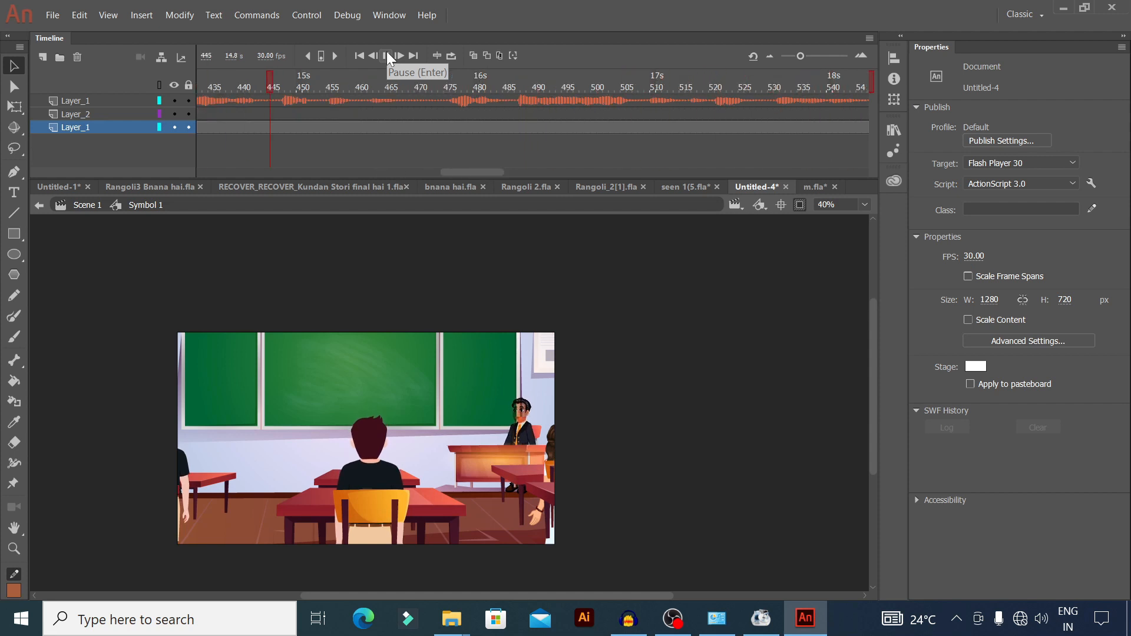
{"action": "left_click", "coordinate": [386, 54]}
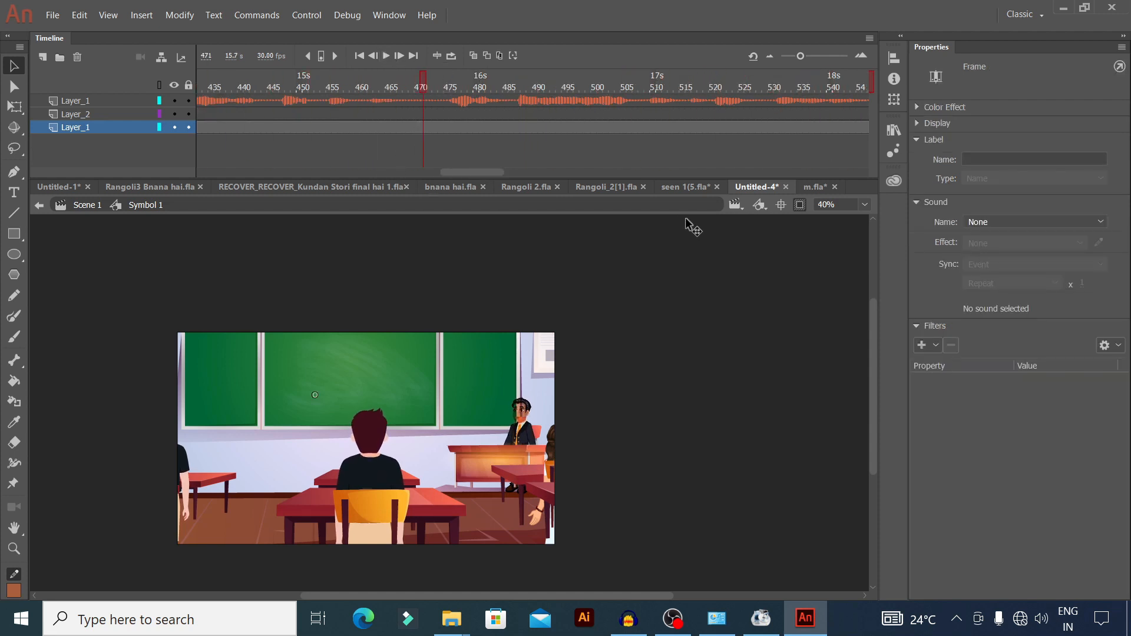
{"action": "left_click", "coordinate": [801, 207]}
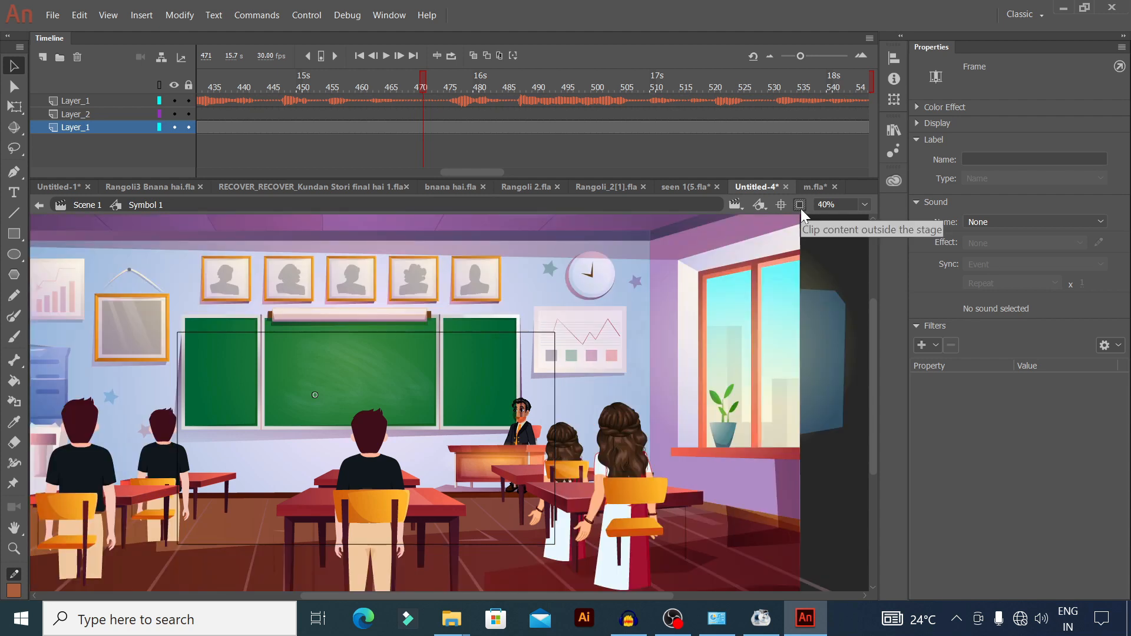
{"action": "left_click", "coordinate": [801, 207]}
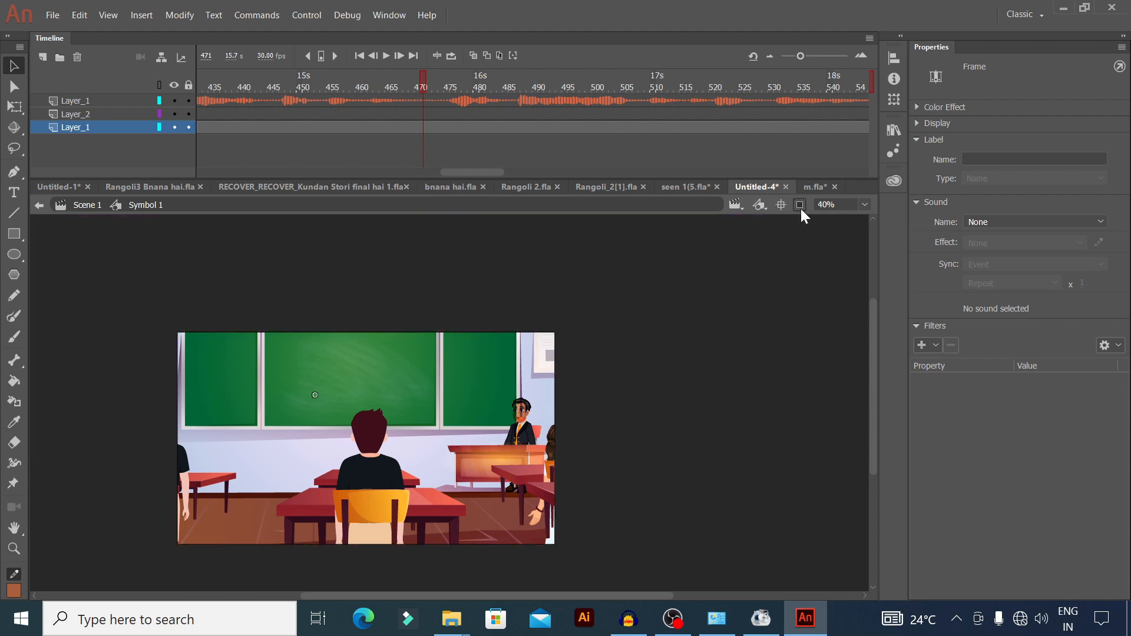
Step: Reposition the classroom to about X 4338, Y -360, framing the front student, the blackboard and the student seated behind on the side
{"action": "left_click_drag", "start_coordinate": [420, 456], "coordinate": [409, 479]}
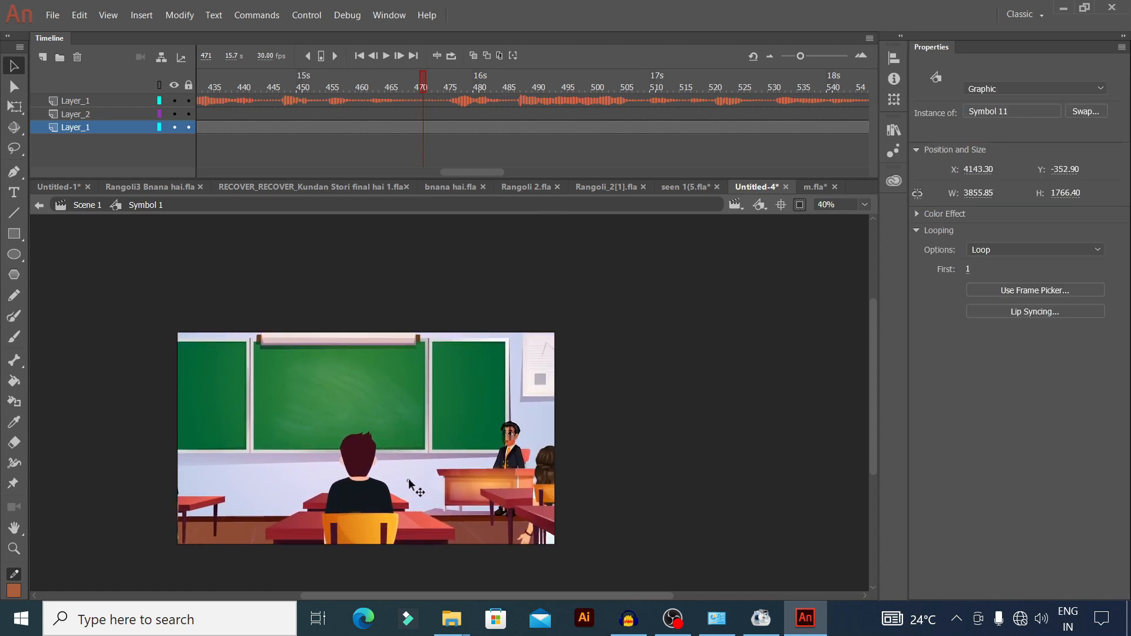
{"action": "scroll", "coordinate": [429, 454], "scroll_direction": "up", "scroll_amount": 2}
{"action": "left_click_drag", "start_coordinate": [473, 457], "coordinate": [504, 475]}
{"action": "scroll", "coordinate": [466, 425], "scroll_direction": "down", "scroll_amount": 3}
{"action": "scroll", "coordinate": [544, 408], "scroll_direction": "down", "scroll_amount": 1}
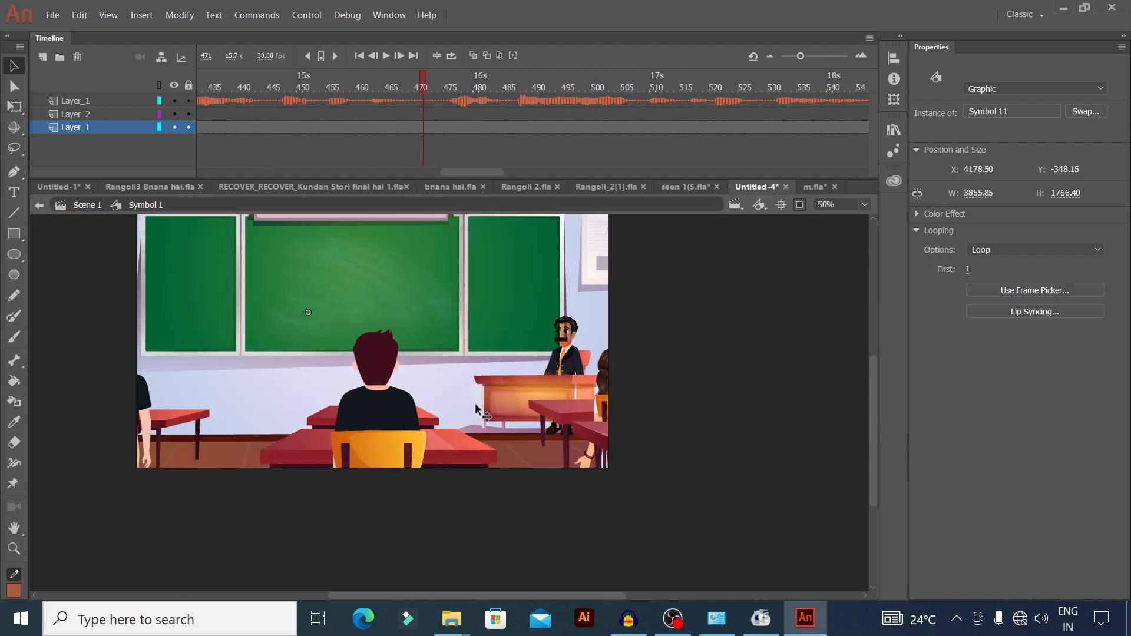
{"action": "mouse_move", "coordinate": [475, 403]}
{"action": "left_mouse_down"}
{"action": "mouse_move", "coordinate": [529, 413]}
{"action": "mouse_move", "coordinate": [535, 394]}
{"action": "mouse_move", "coordinate": [503, 411]}
{"action": "mouse_move", "coordinate": [497, 391]}
{"action": "mouse_move", "coordinate": [406, 403]}
{"action": "mouse_move", "coordinate": [574, 396]}
{"action": "mouse_move", "coordinate": [485, 401]}
{"action": "left_mouse_up"}
{"action": "scroll", "coordinate": [496, 394], "scroll_direction": "down", "scroll_amount": 2}
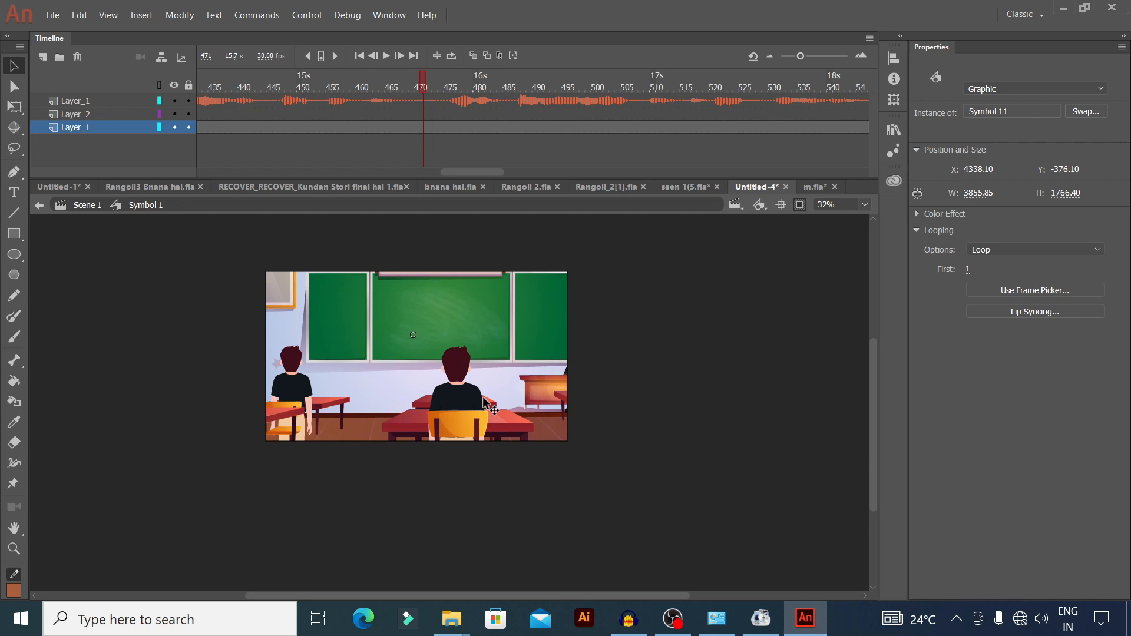
{"action": "mouse_move", "coordinate": [484, 402]}
{"action": "left_mouse_down"}
{"action": "mouse_move", "coordinate": [459, 407]}
{"action": "mouse_move", "coordinate": [481, 405]}
{"action": "left_mouse_up"}
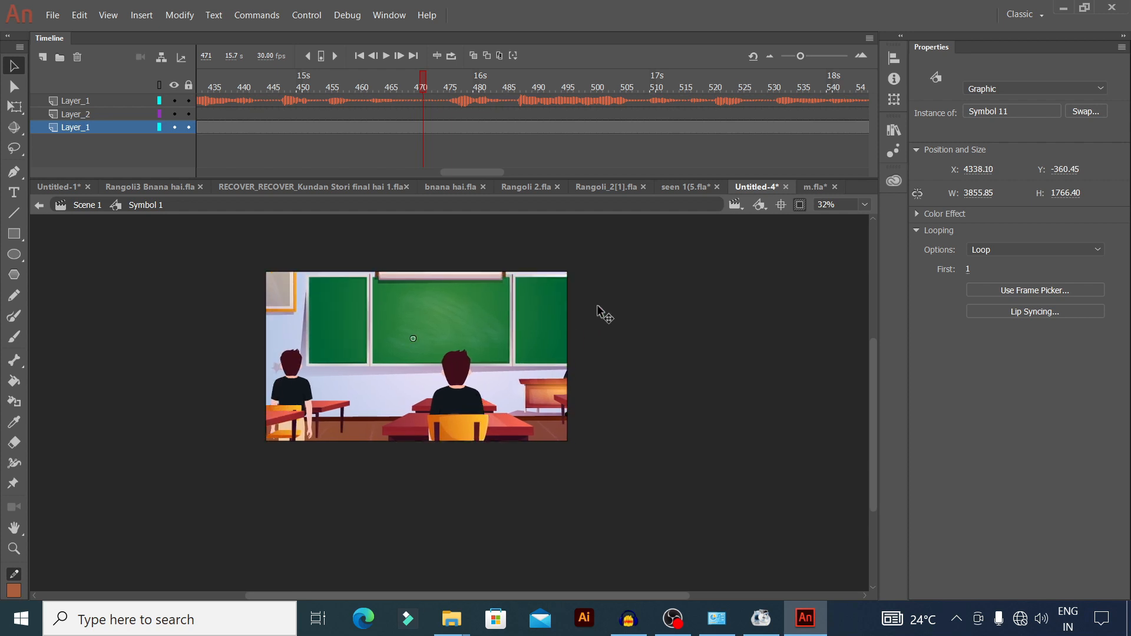
Step: Check the classroom content outside the stage and shift the scene to about X 4204, bringing the seated teacher into the frame
{"action": "left_click", "coordinate": [801, 204]}
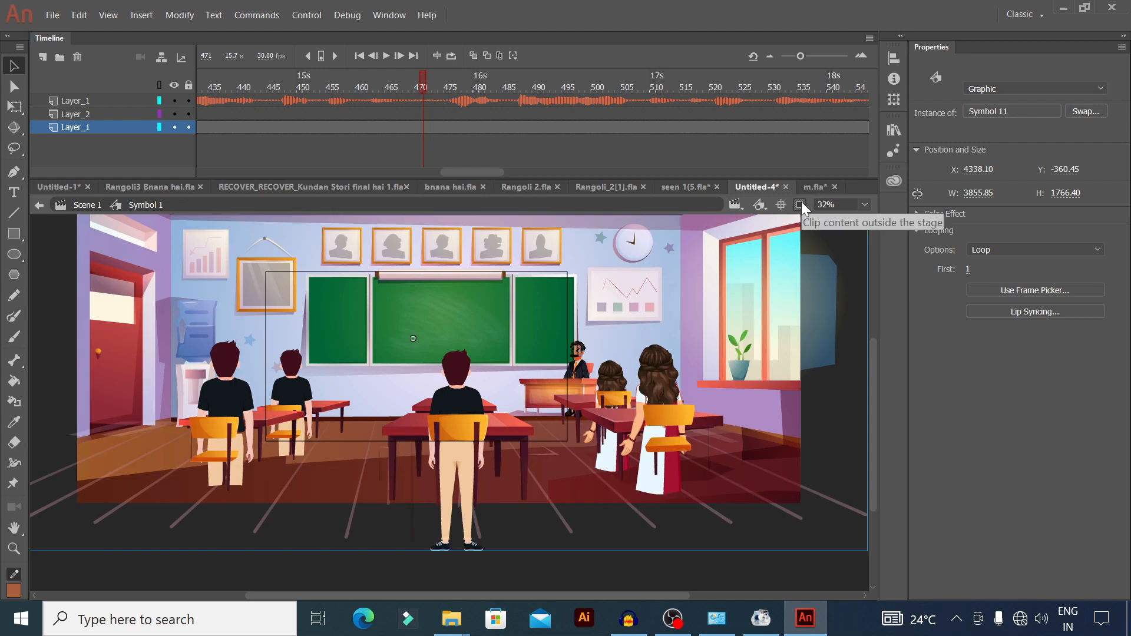
{"action": "left_click", "coordinate": [802, 203]}
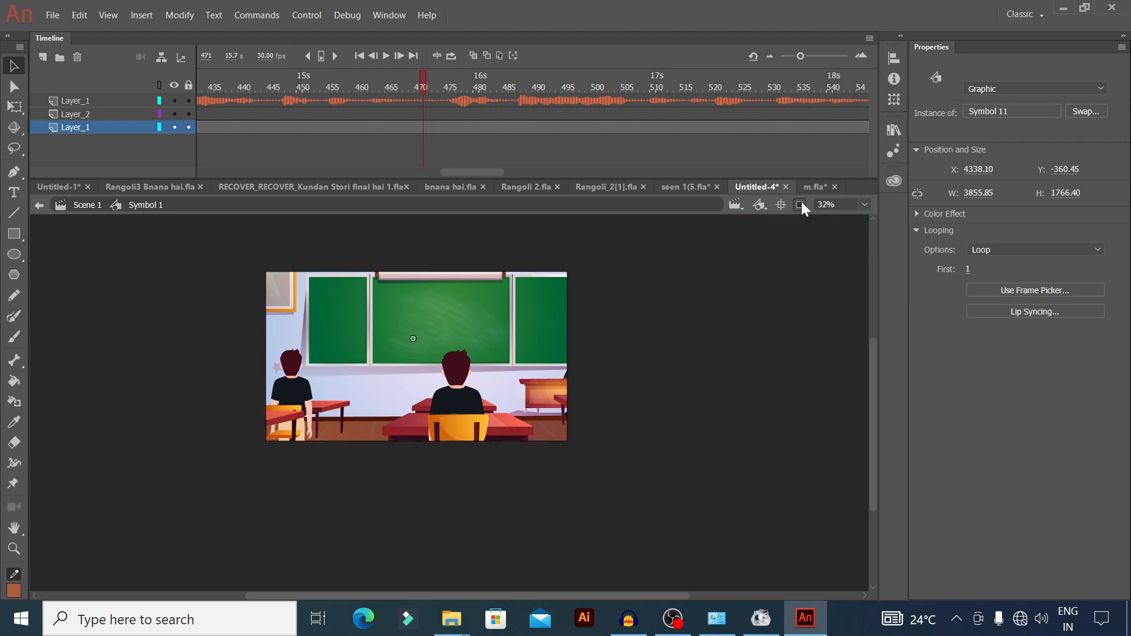
{"action": "left_click", "coordinate": [802, 203]}
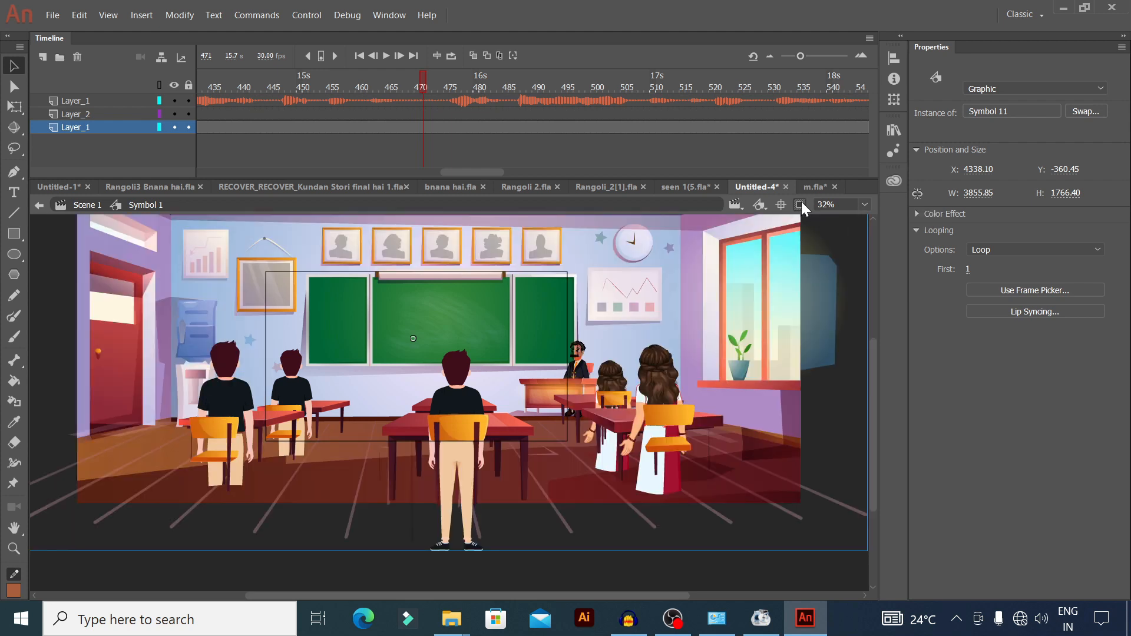
{"action": "left_click", "coordinate": [801, 204]}
{"action": "left_click_drag", "start_coordinate": [470, 384], "coordinate": [441, 380]}
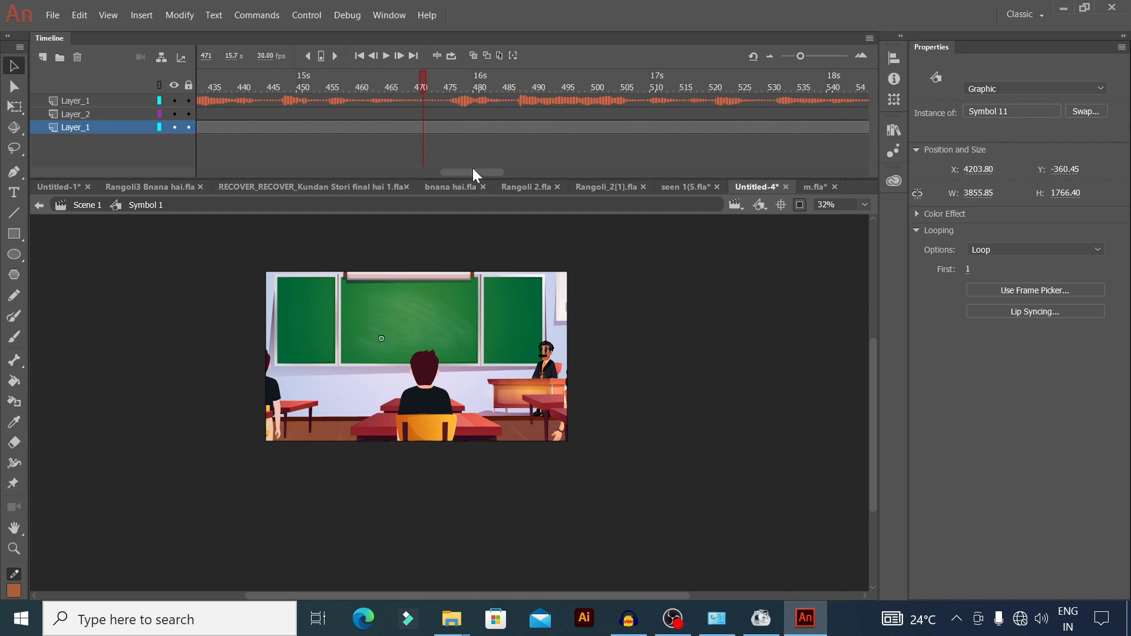
Step: Play from frame 337 across the cut into the reframed classroom shot, stopping near frame 467
{"action": "left_click_drag", "start_coordinate": [472, 169], "coordinate": [409, 175]}
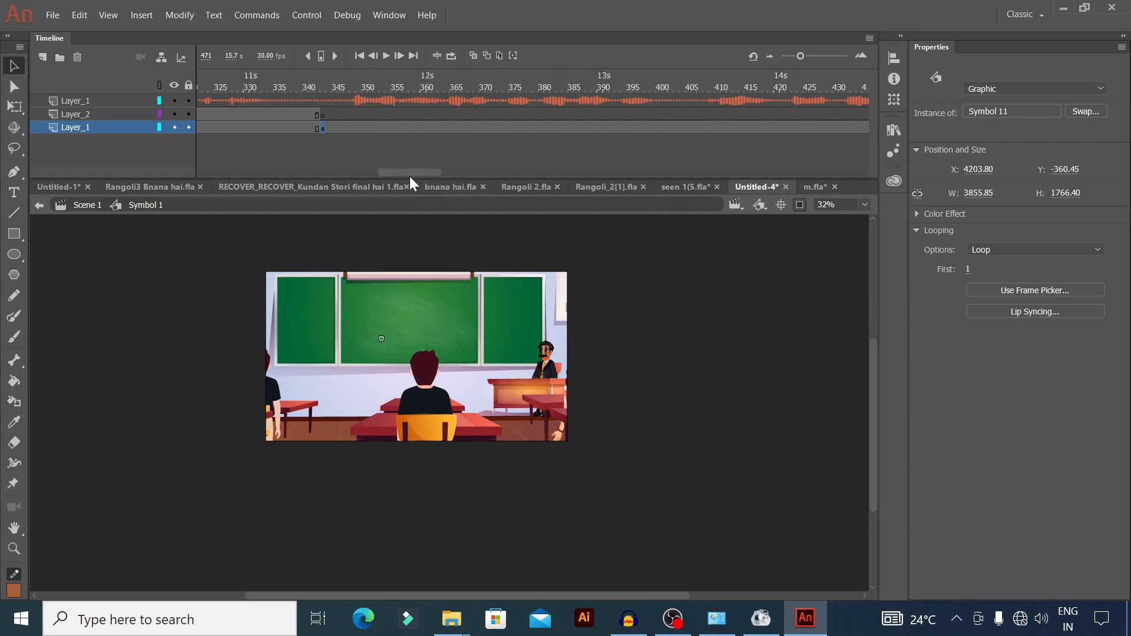
{"action": "left_click", "coordinate": [288, 82]}
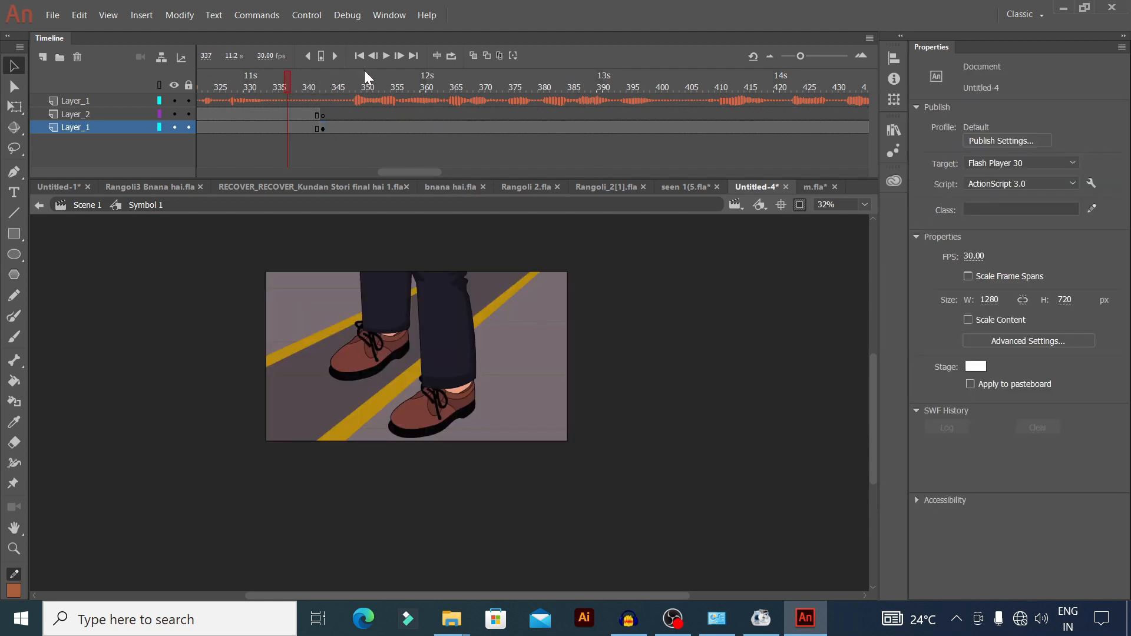
{"action": "left_click", "coordinate": [386, 55]}
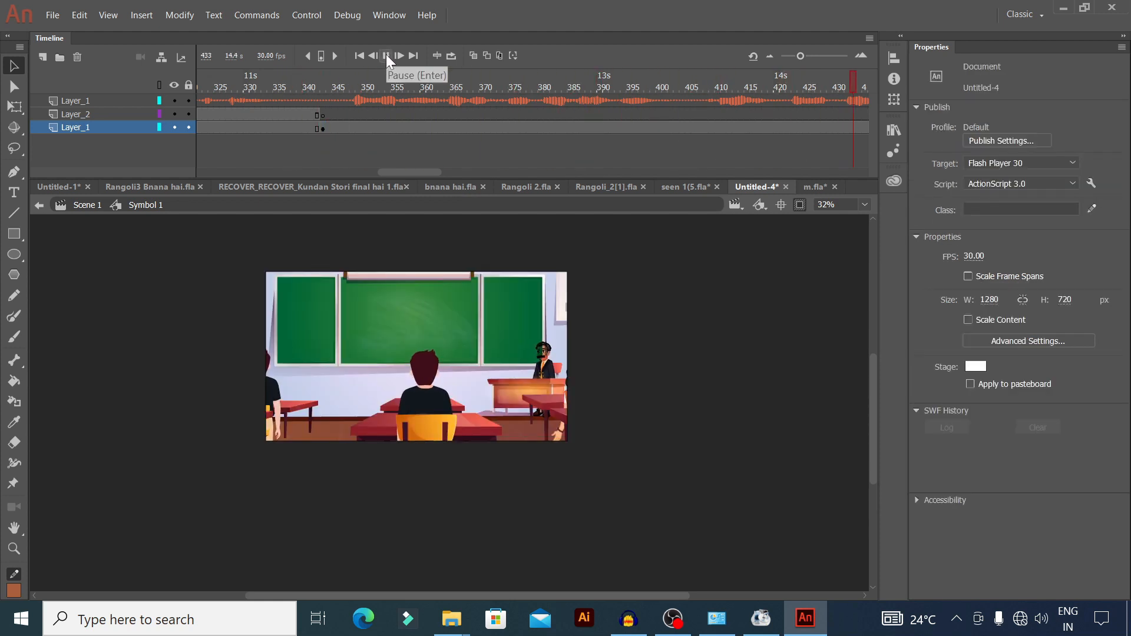
{"action": "left_click", "coordinate": [386, 54]}
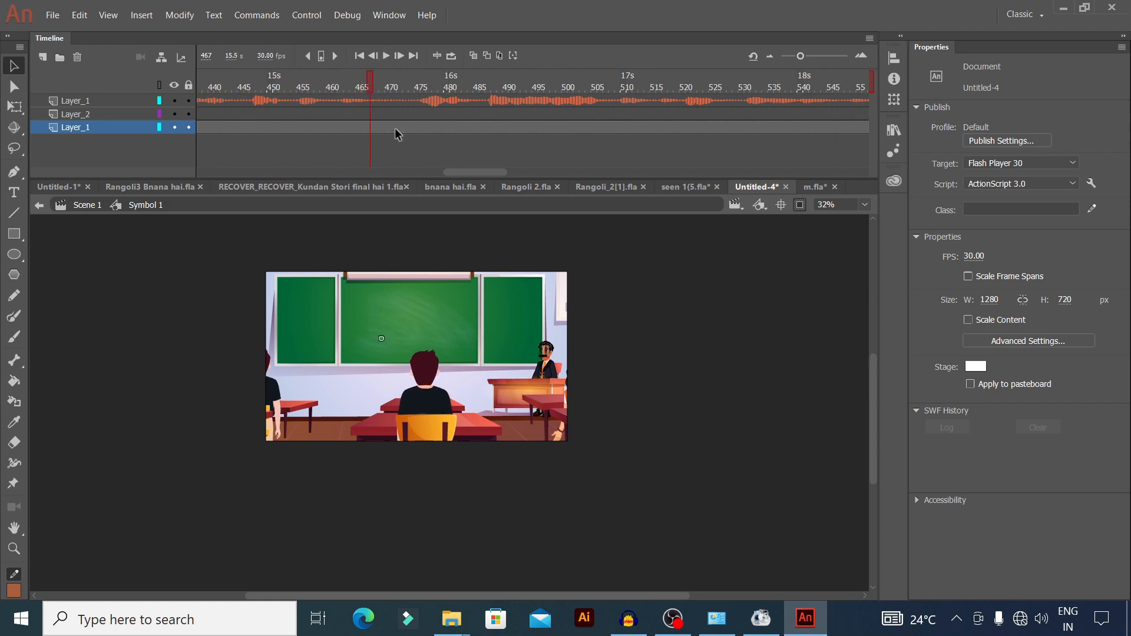
Step: Listen to the rest of the voice from frame 455 to the end of the timeline at frame 578, and return to the frames around 16 seconds
{"action": "left_click", "coordinate": [395, 128]}
{"action": "left_click", "coordinate": [302, 88]}
{"action": "left_click", "coordinate": [384, 56]}
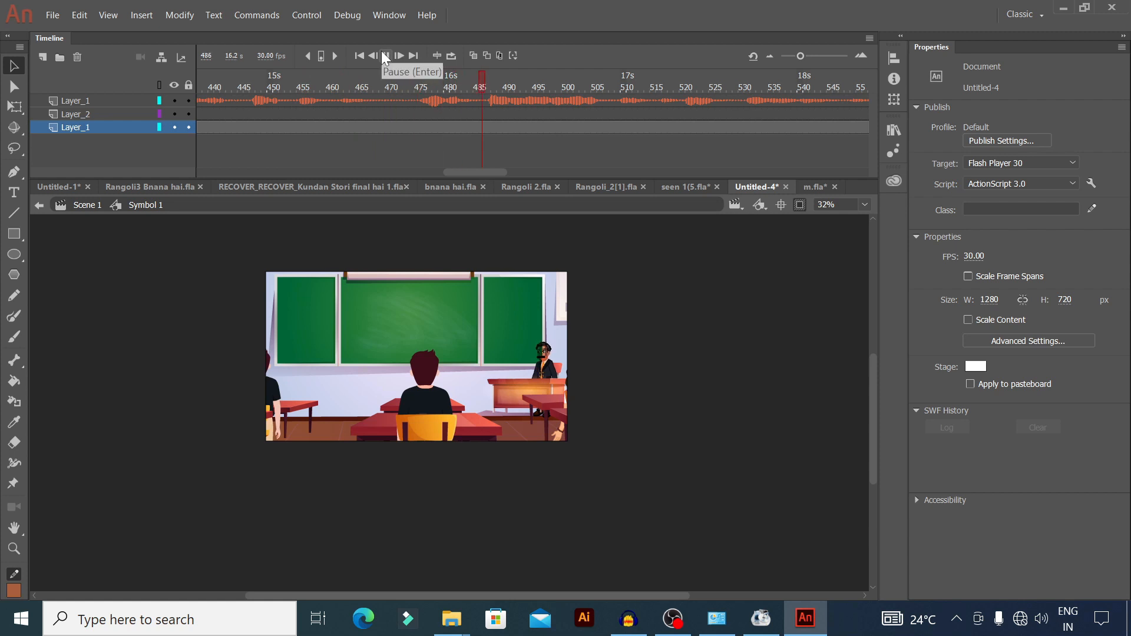
{"action": "left_click", "coordinate": [382, 53]}
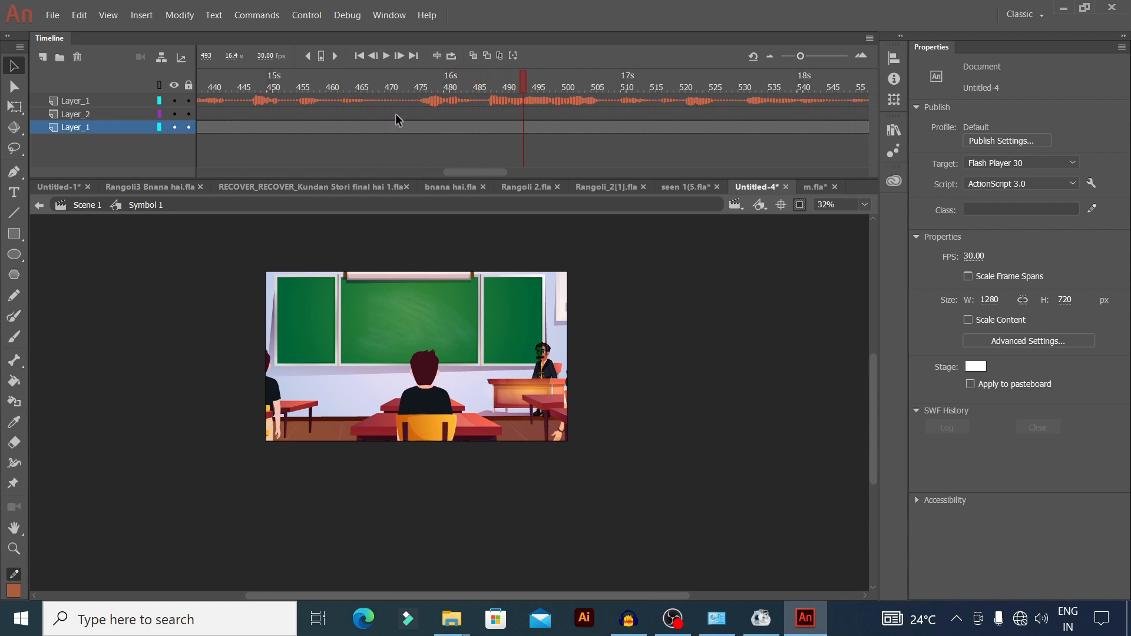
{"action": "left_click", "coordinate": [389, 54]}
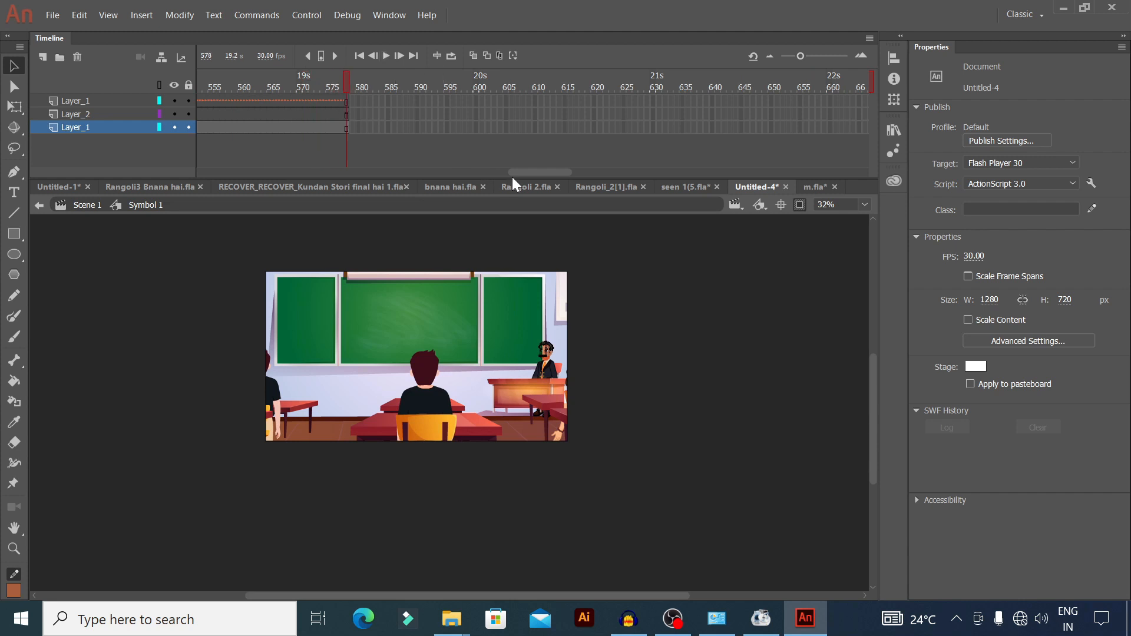
{"action": "left_click_drag", "start_coordinate": [526, 175], "coordinate": [471, 179]}
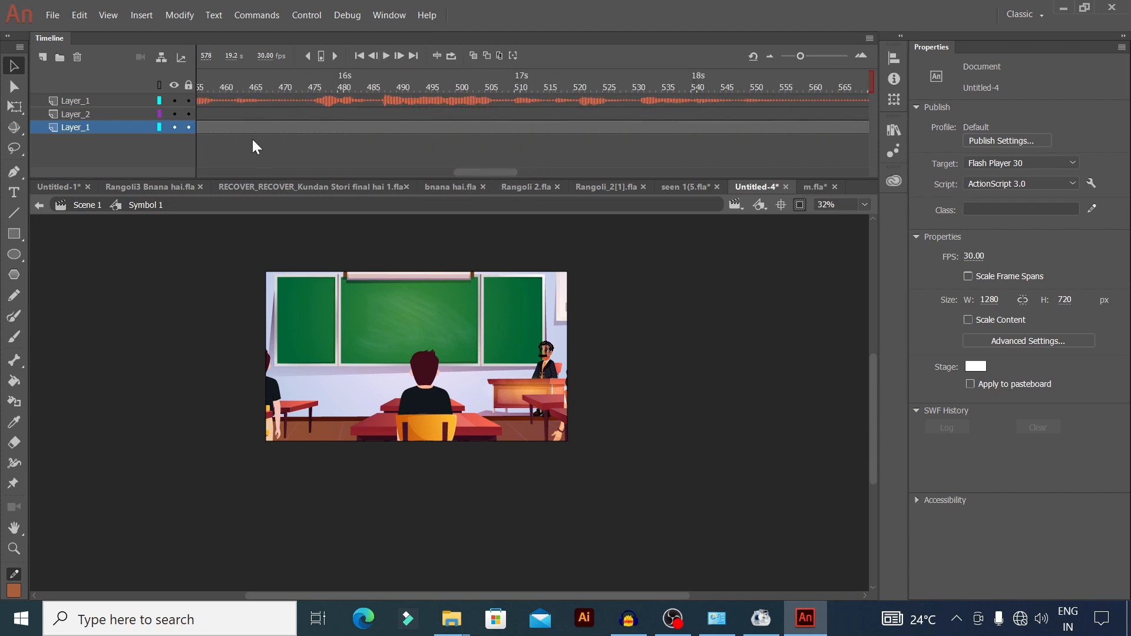
Step: Try ending the classroom shot with a blank keyframe at frame 469 and play the timeline across the cut
{"action": "left_click", "coordinate": [277, 126]}
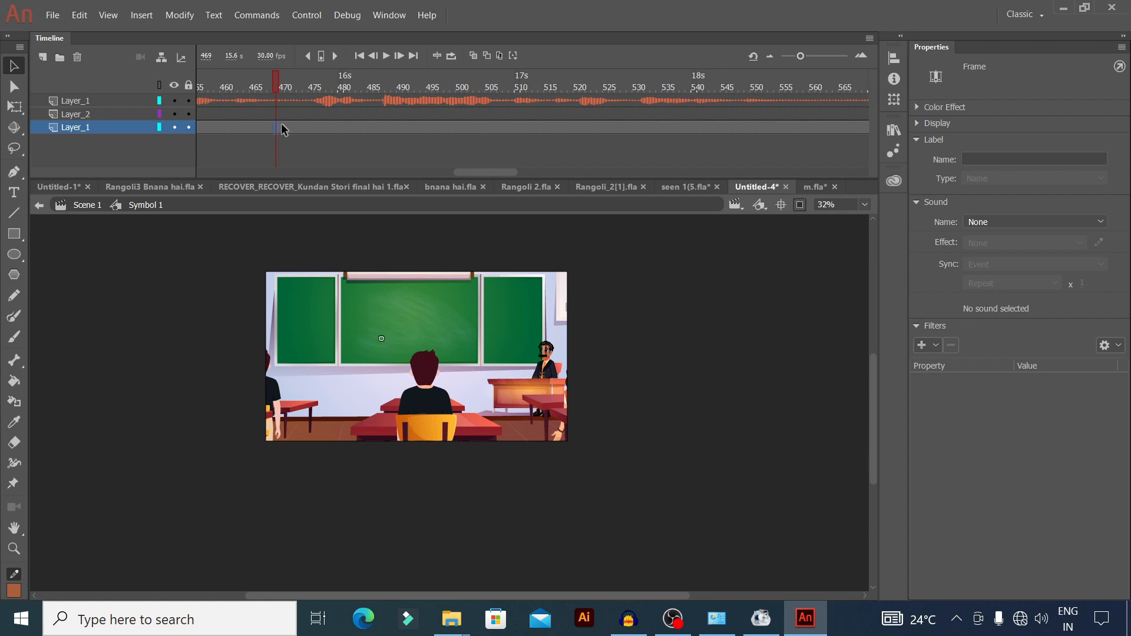
{"action": "key", "text": "F7"}
{"action": "left_click_drag", "start_coordinate": [465, 172], "coordinate": [422, 178]}
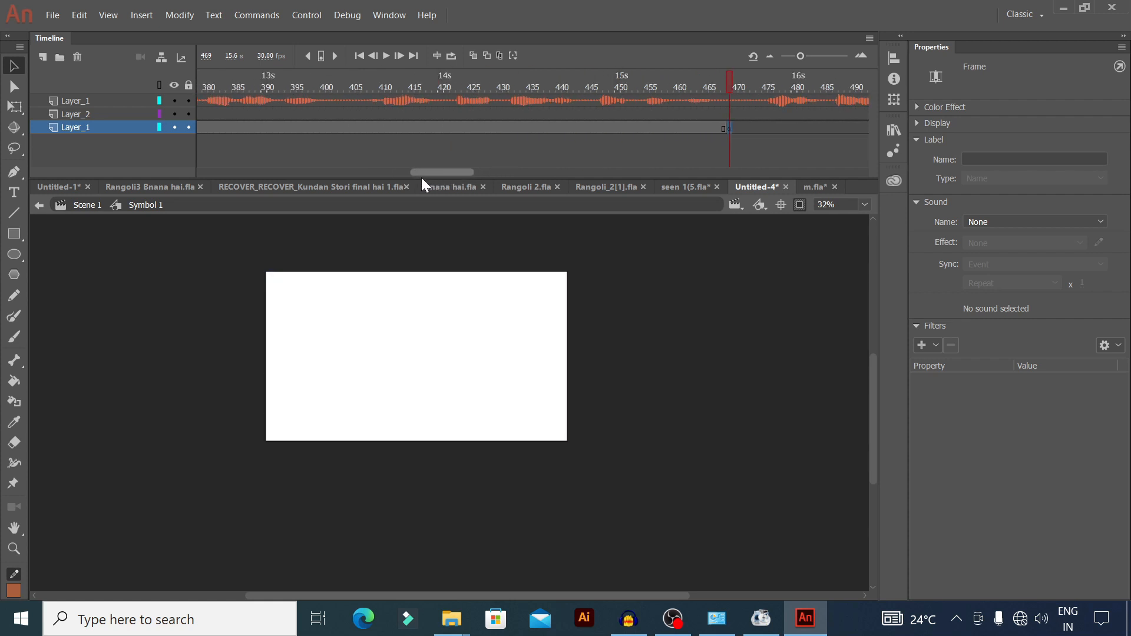
{"action": "left_click", "coordinate": [317, 93]}
{"action": "left_click", "coordinate": [387, 57]}
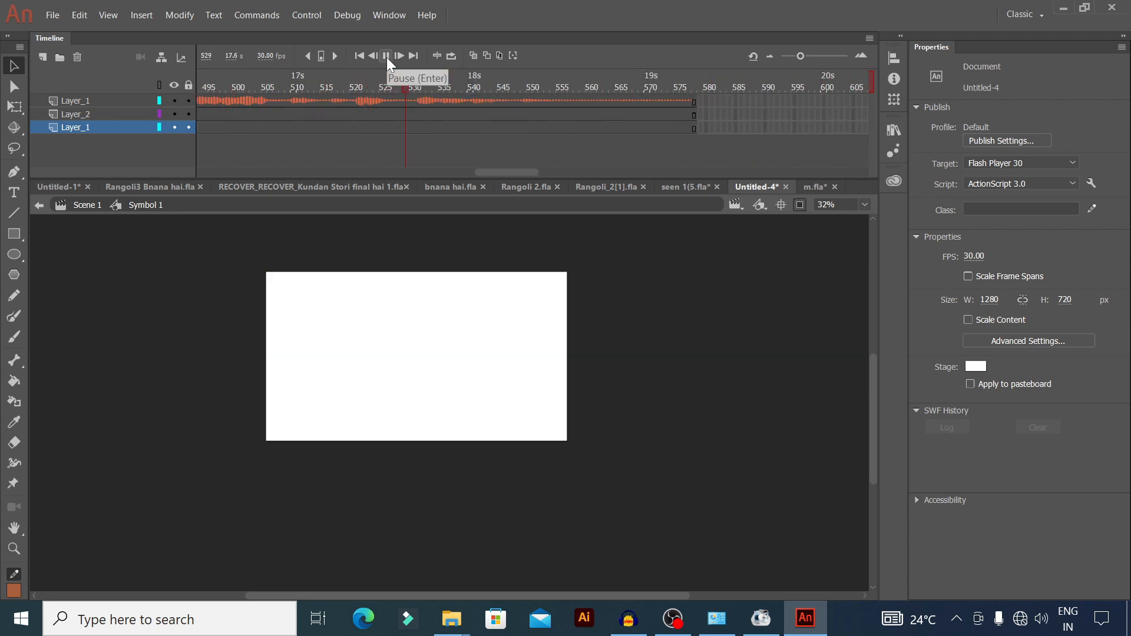
{"action": "left_click", "coordinate": [387, 57]}
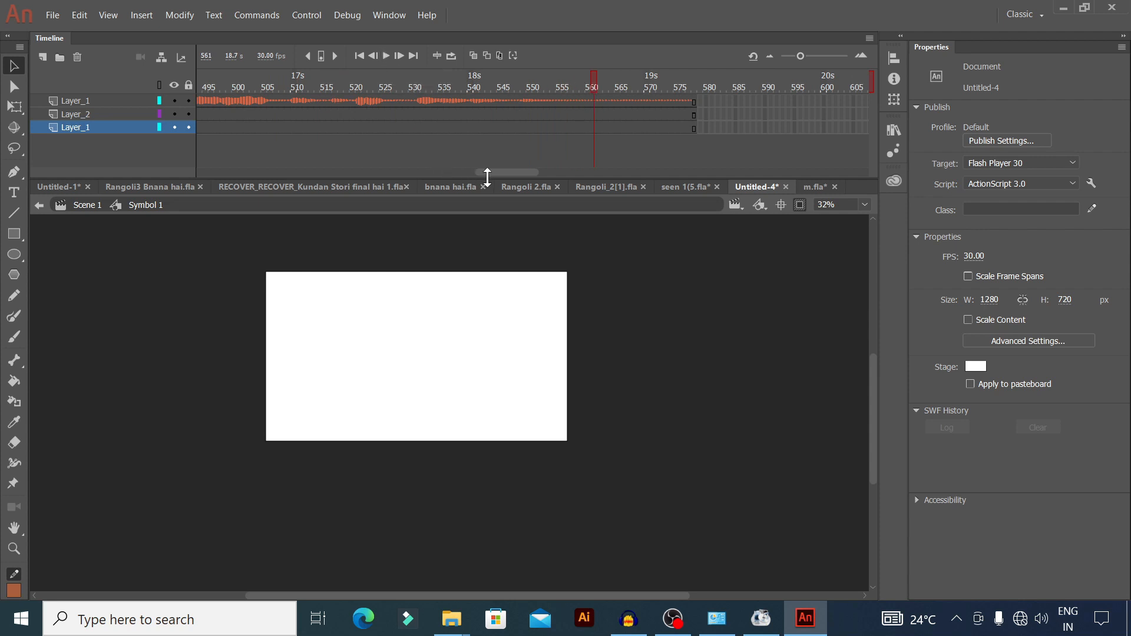
Step: Clear the blank keyframe at frame 469 on the classroom layer
{"action": "left_click_drag", "start_coordinate": [484, 173], "coordinate": [444, 179]}
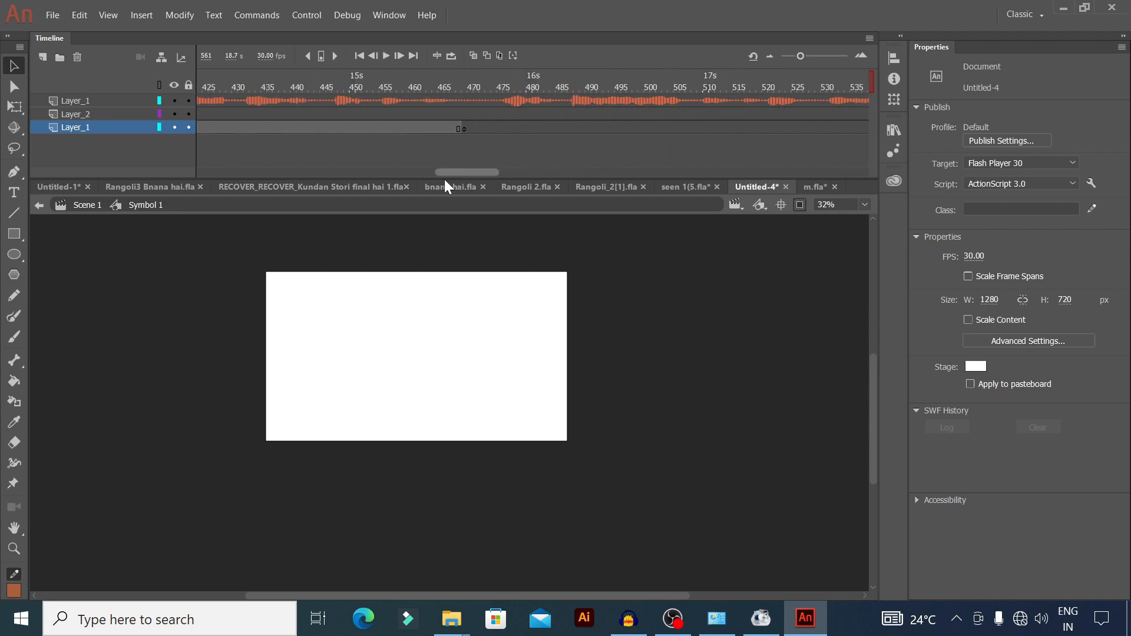
{"action": "left_click", "coordinate": [463, 129]}
{"action": "right_click", "coordinate": [463, 129]}
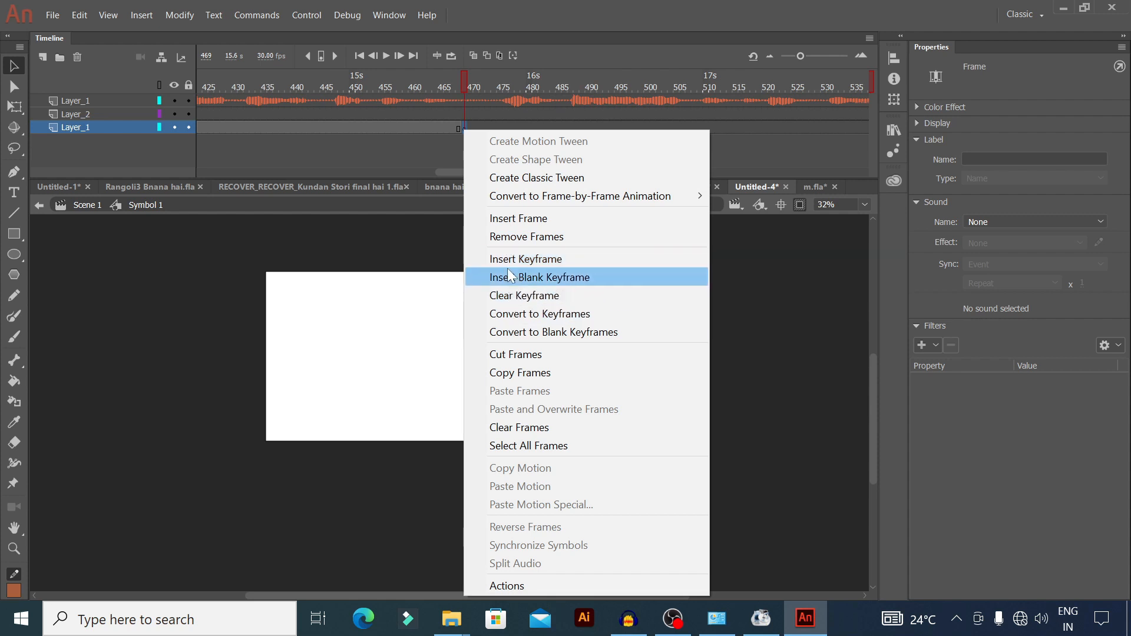
{"action": "left_click", "coordinate": [512, 297]}
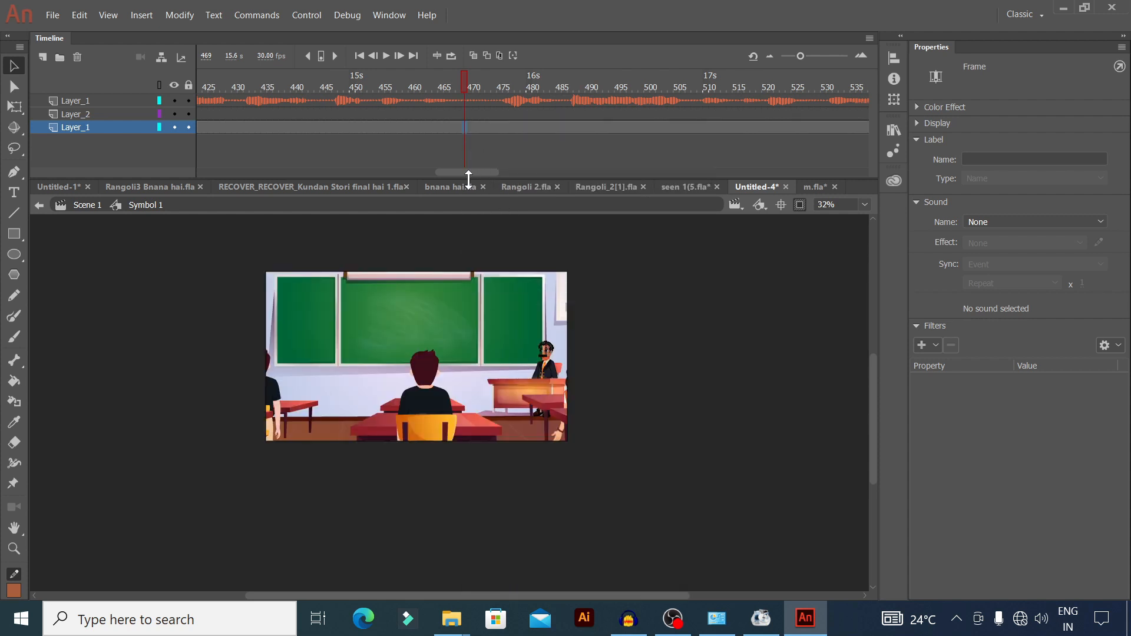
Step: Add a keyframe at frame 577 on the classroom layer and scale the classroom there to 90%
{"action": "left_click_drag", "start_coordinate": [466, 172], "coordinate": [504, 174]}
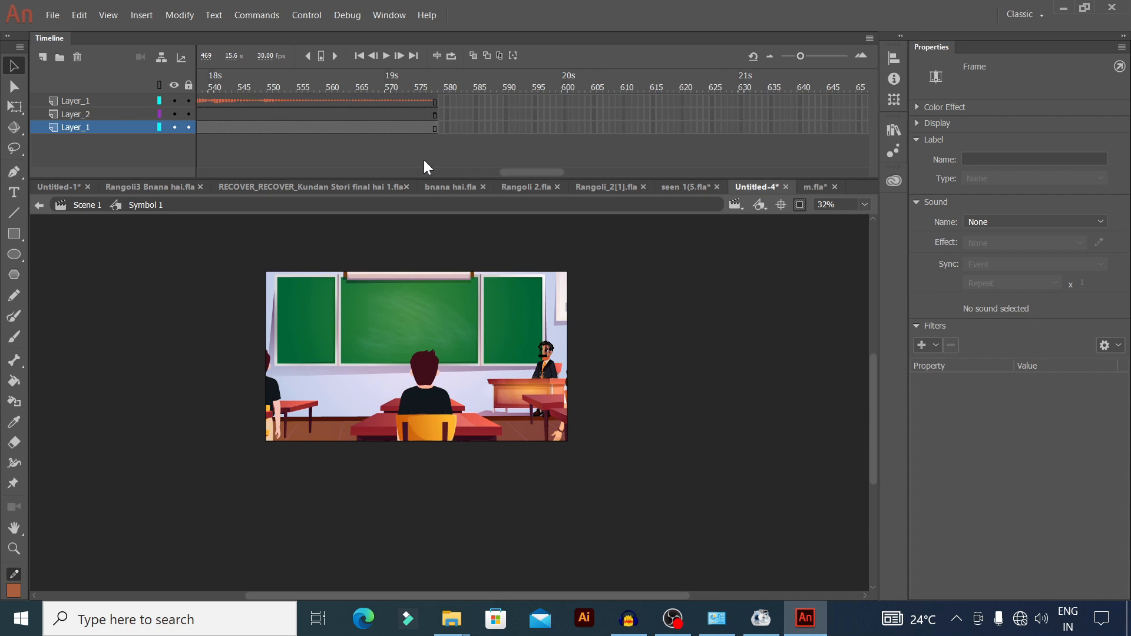
{"action": "left_click", "coordinate": [431, 128]}
{"action": "key", "text": "ctrl+alt+s"}
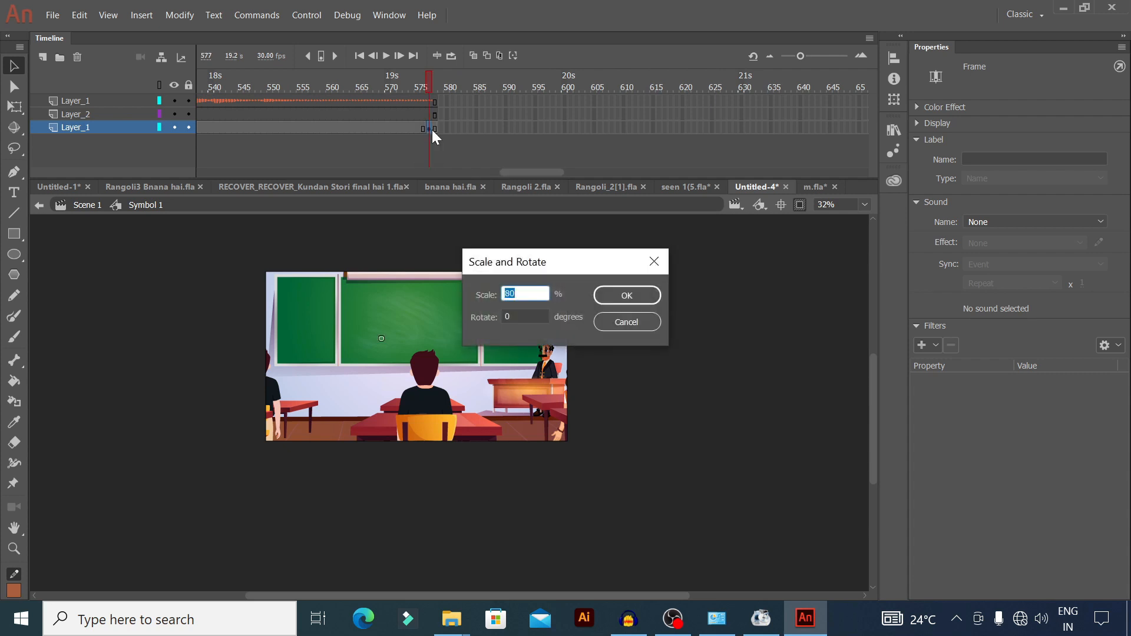
{"action": "type", "text": "90"}
{"action": "key", "text": "Return"}
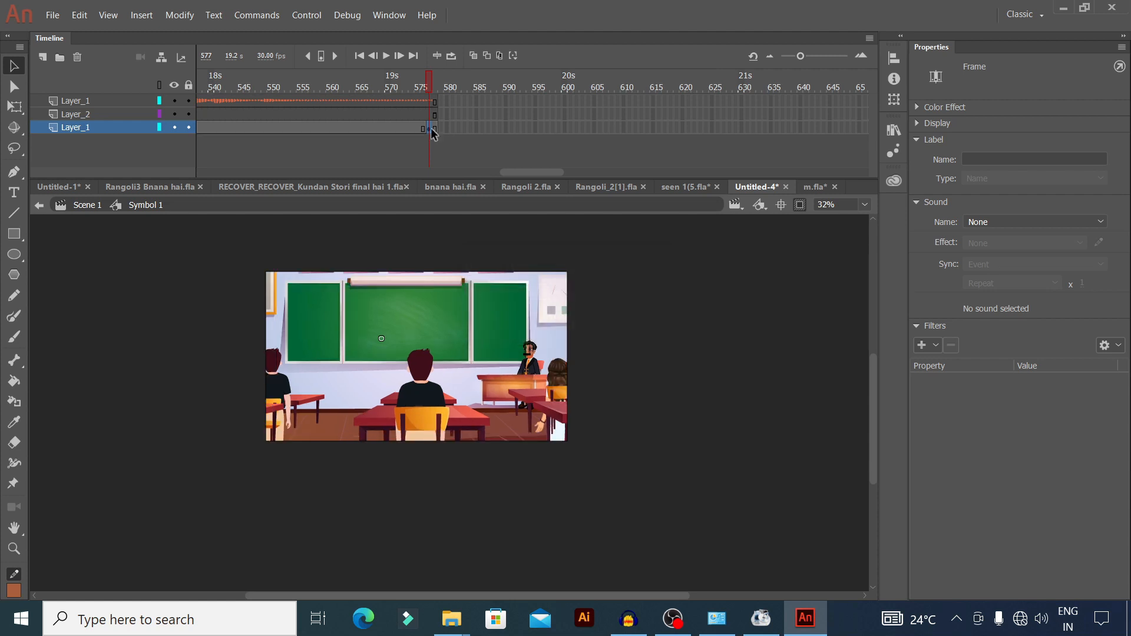
Step: Create a classic tween across the classroom shot, running up to the keyframe at frame 577
{"action": "left_click", "coordinate": [406, 126]}
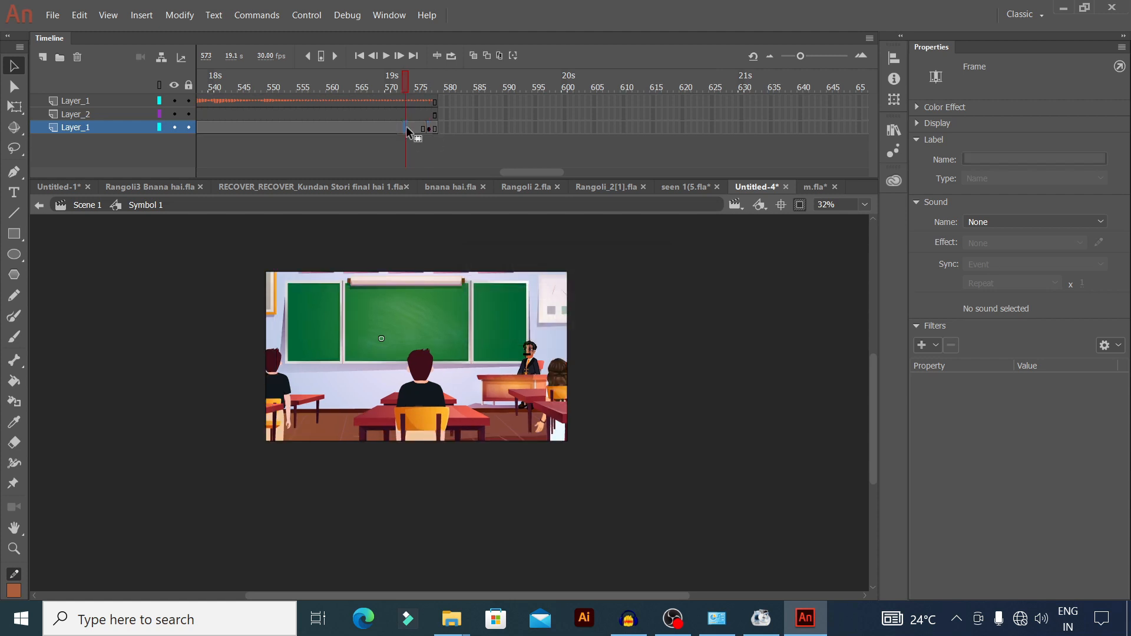
{"action": "right_click", "coordinate": [406, 126]}
{"action": "left_click", "coordinate": [448, 172]}
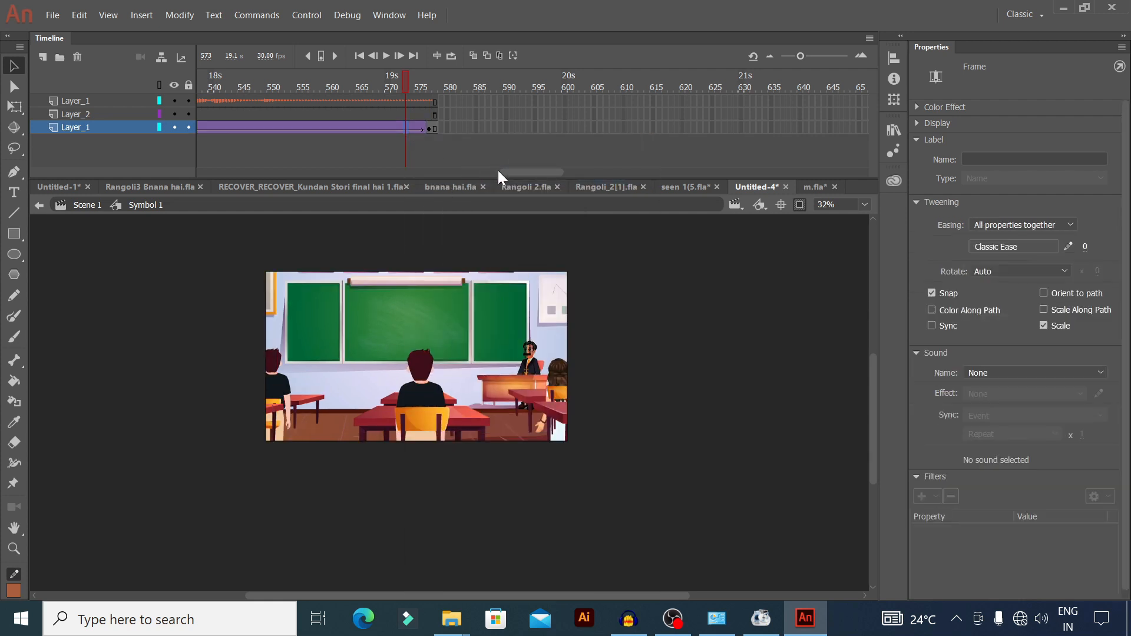
Step: Play the timeline from about frame 323 to review the cut and the classroom zoom-out
{"action": "left_click_drag", "start_coordinate": [497, 171], "coordinate": [362, 177]}
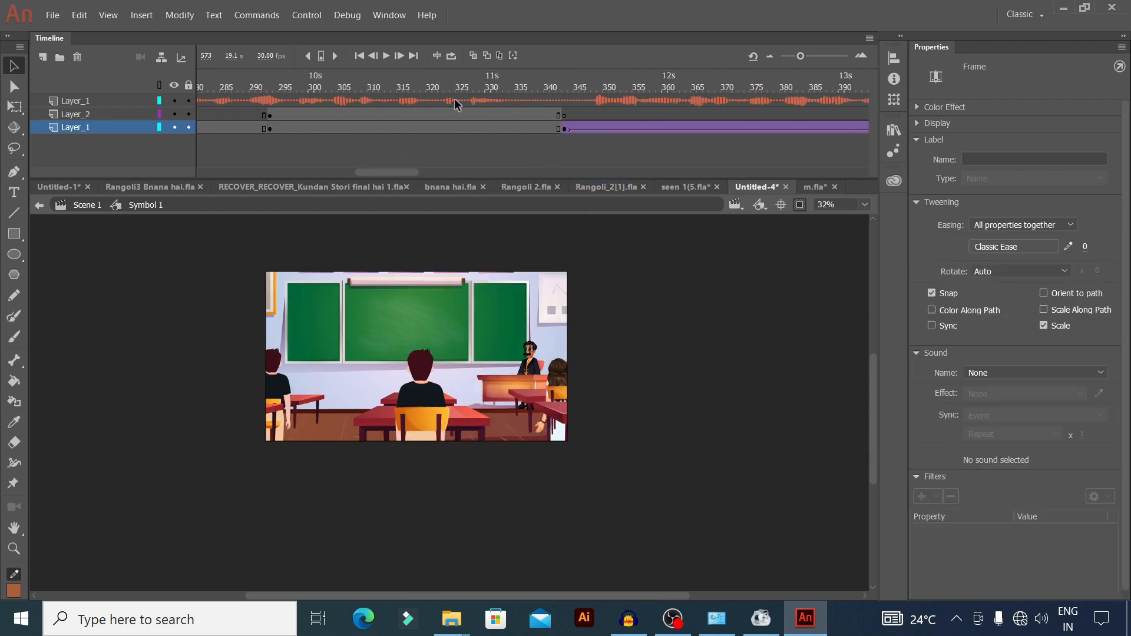
{"action": "left_click", "coordinate": [443, 89]}
{"action": "left_click", "coordinate": [380, 58]}
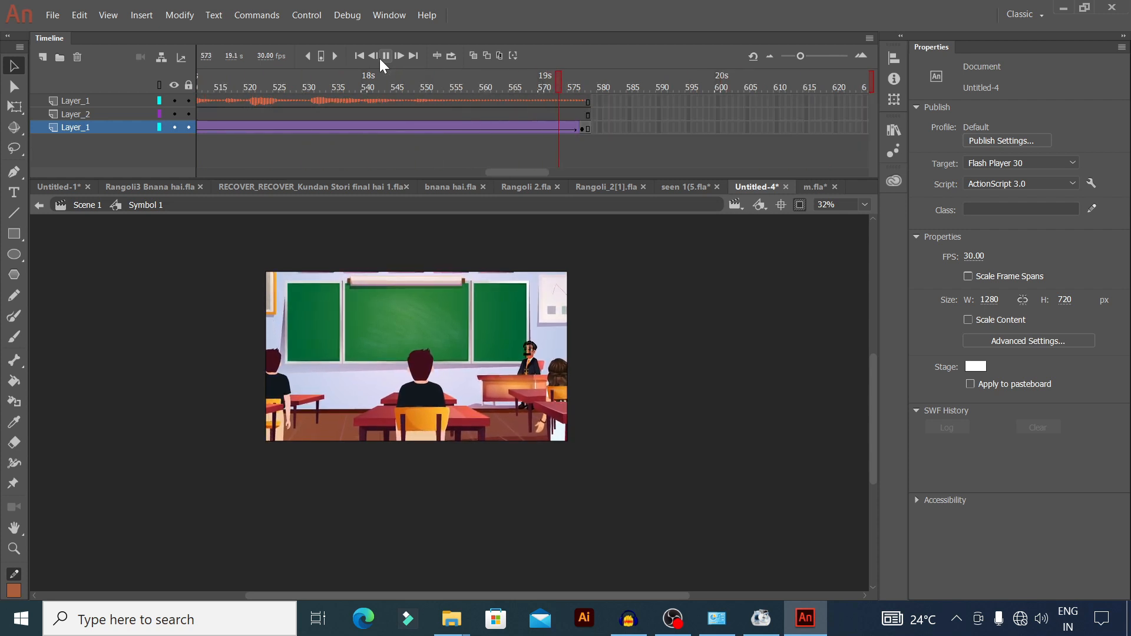
{"action": "left_click", "coordinate": [380, 58]}
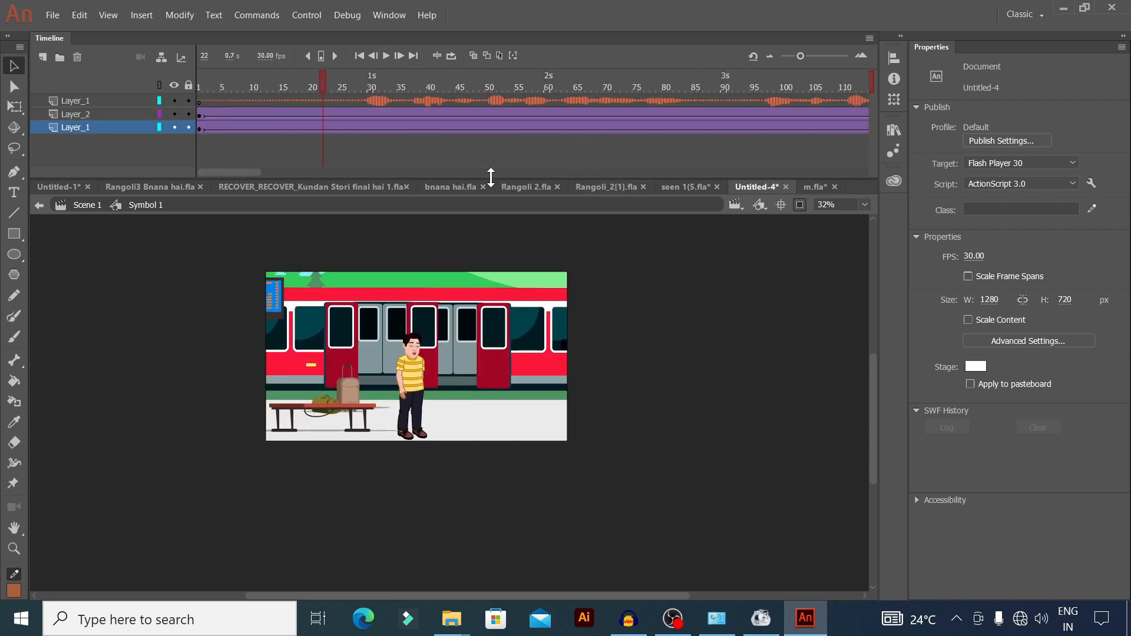
Step: Go to the classroom keyframe at frame 577 and check the scene content outside the stage
{"action": "left_click_drag", "start_coordinate": [243, 172], "coordinate": [534, 218]}
{"action": "left_click", "coordinate": [312, 98]}
{"action": "left_click", "coordinate": [564, 129]}
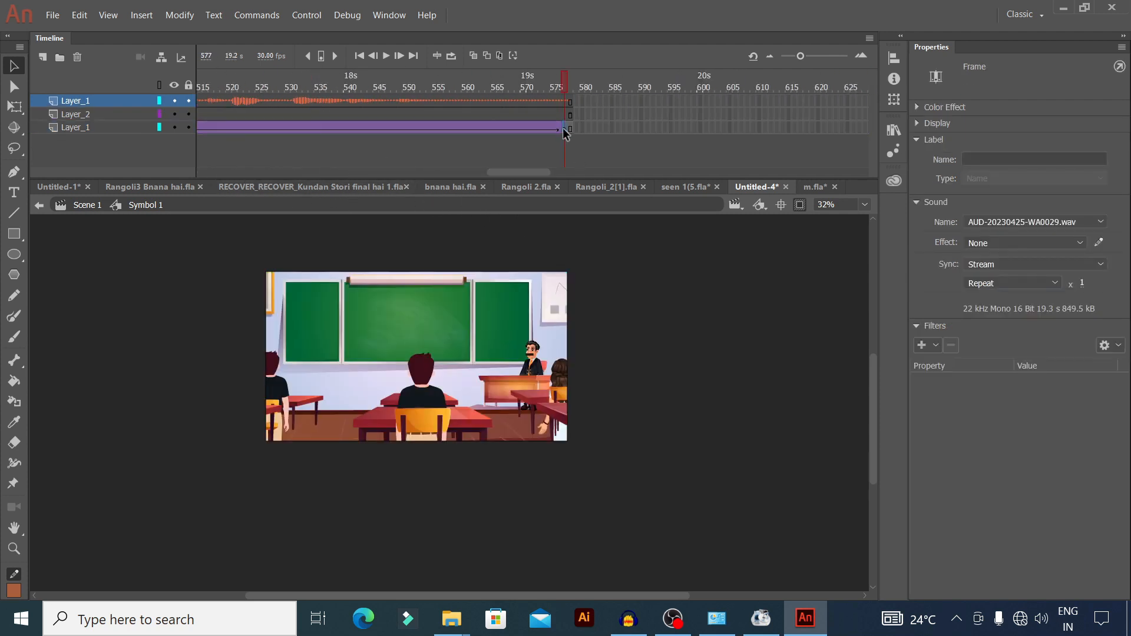
{"action": "left_click", "coordinate": [799, 204]}
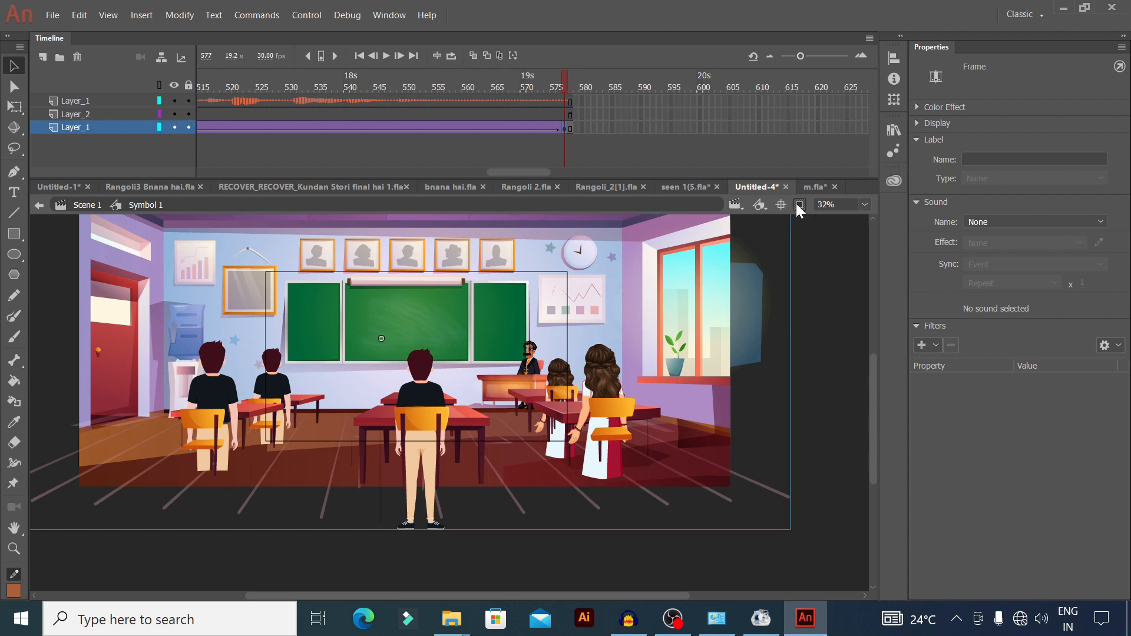
{"action": "left_click", "coordinate": [799, 204]}
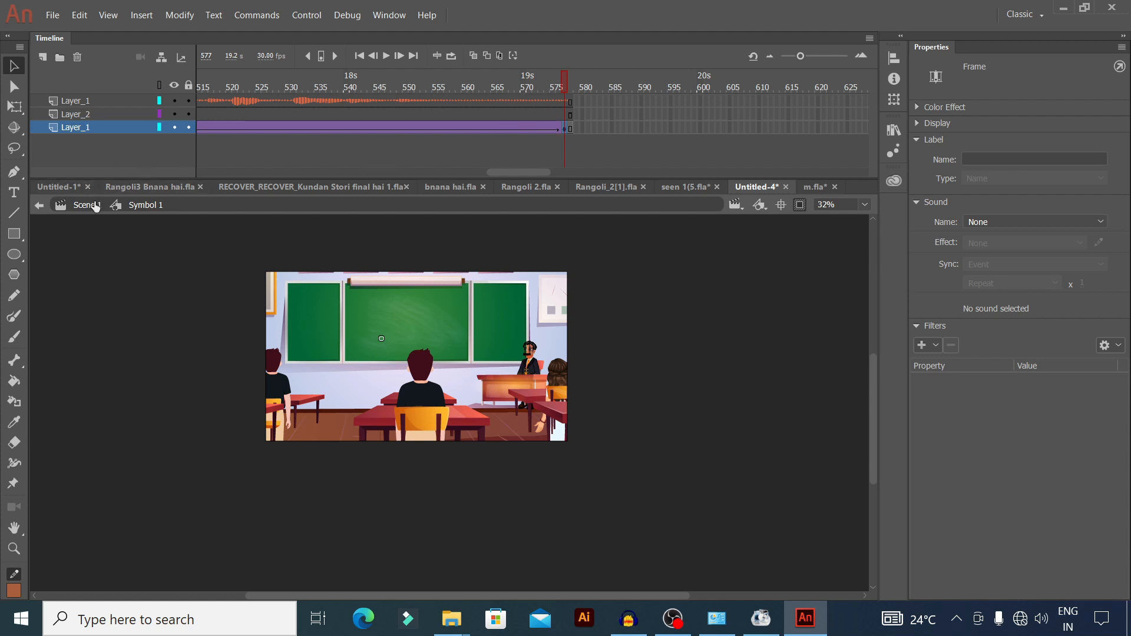
Step: Leave the symbol for the Scene 1 timeline and place the playhead at frame 541
{"action": "left_click", "coordinate": [554, 92]}
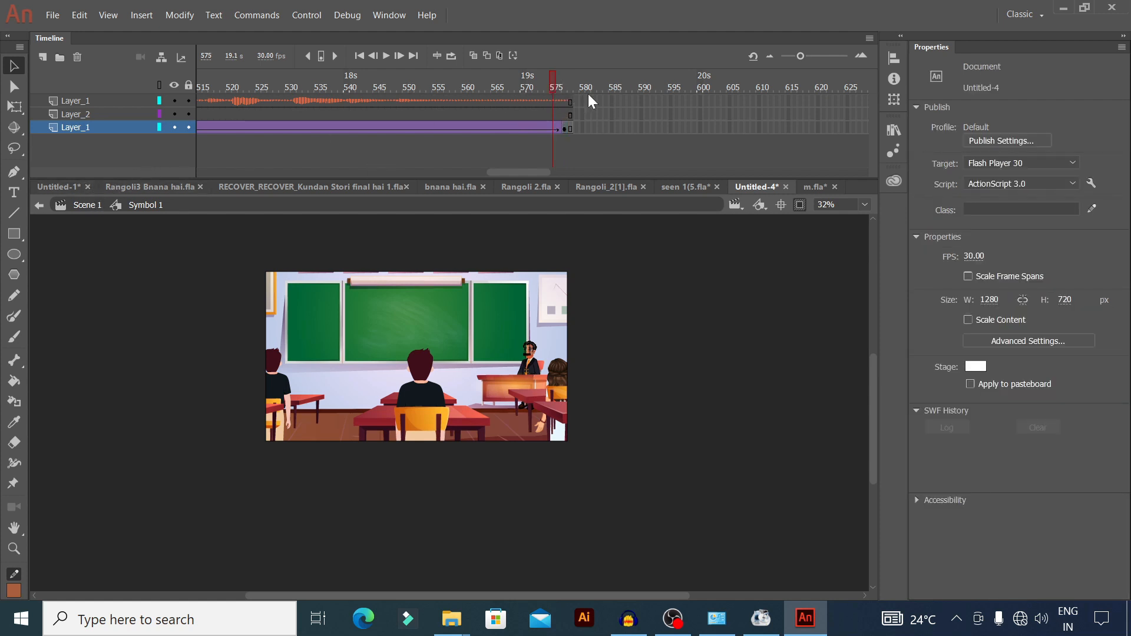
{"action": "left_click", "coordinate": [588, 94]}
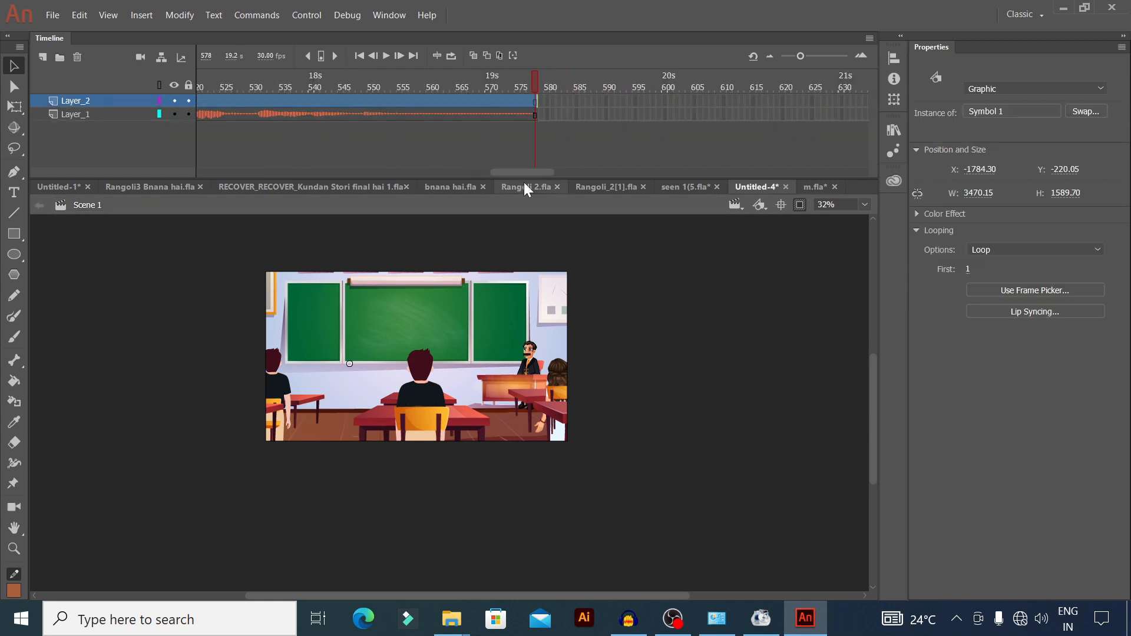
{"action": "left_click", "coordinate": [547, 101]}
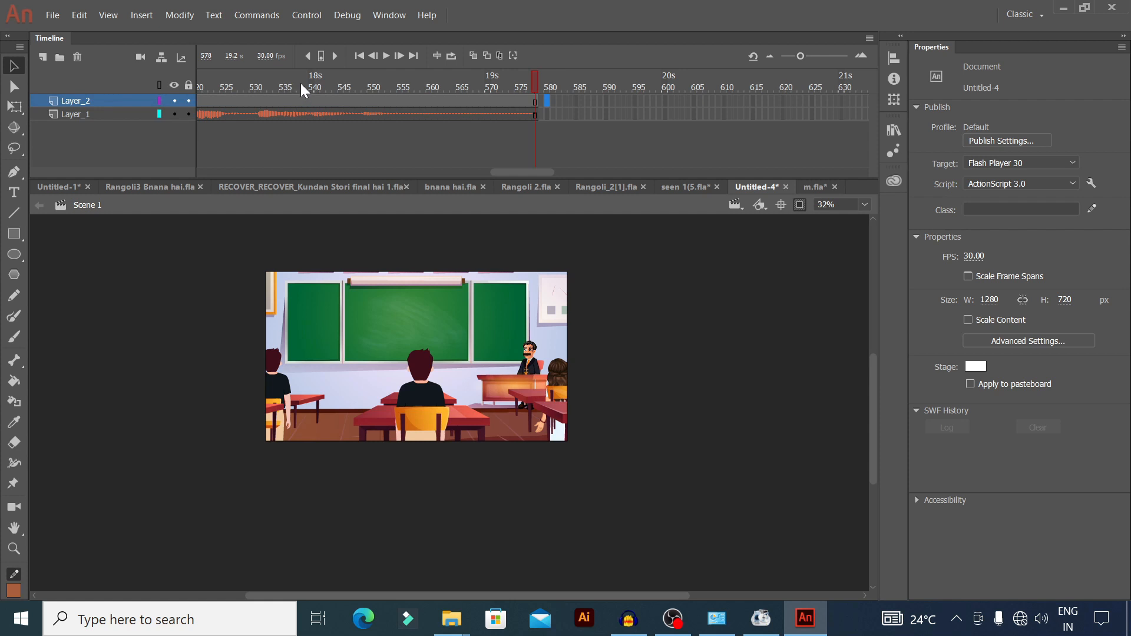
{"action": "left_click", "coordinate": [317, 87]}
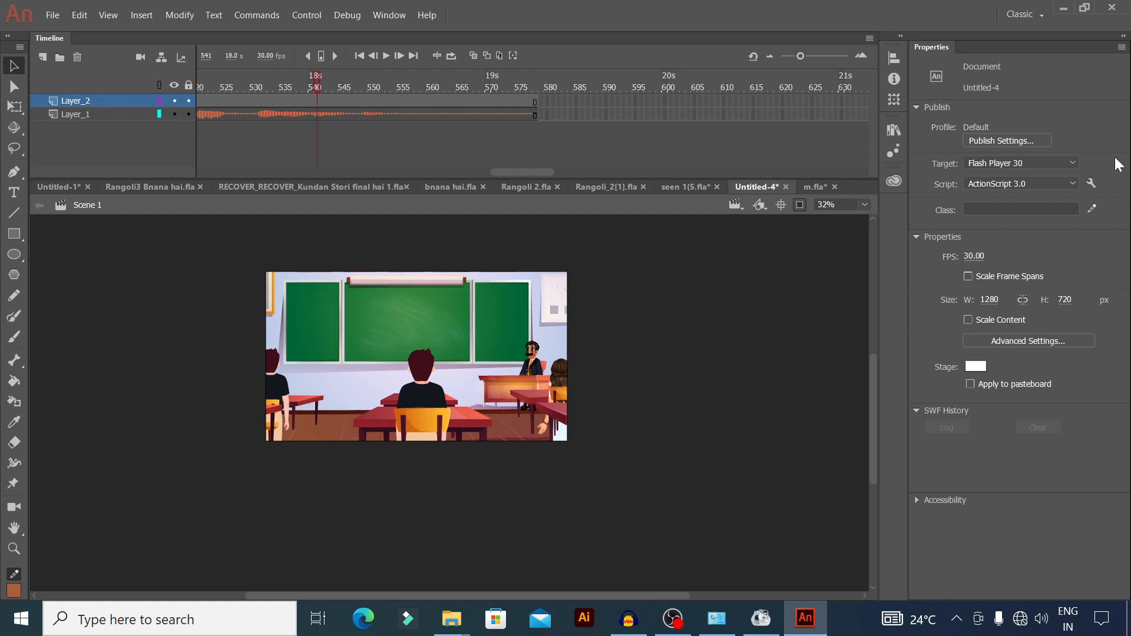
Step: Set the JPEG quality to 100 in the document's publish settings
{"action": "left_click", "coordinate": [1018, 143]}
{"action": "left_click", "coordinate": [532, 144]}
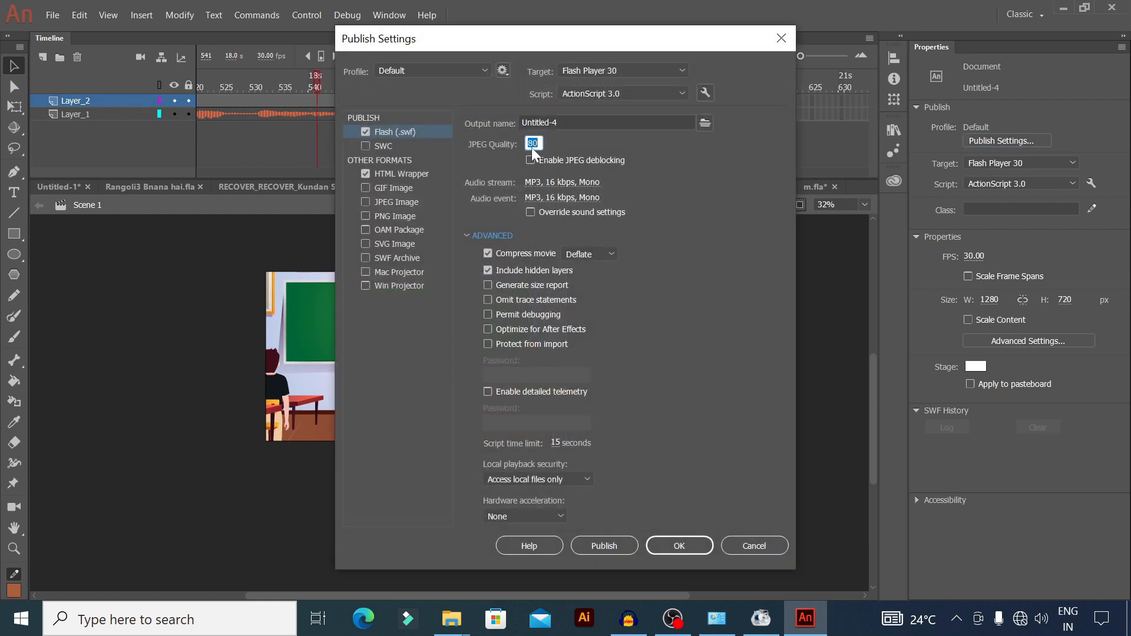
{"action": "type", "text": "110"}
Step: Set the audio stream's MP3 bit rate to 160 kbps and its quality to Best
{"action": "left_click", "coordinate": [547, 183]}
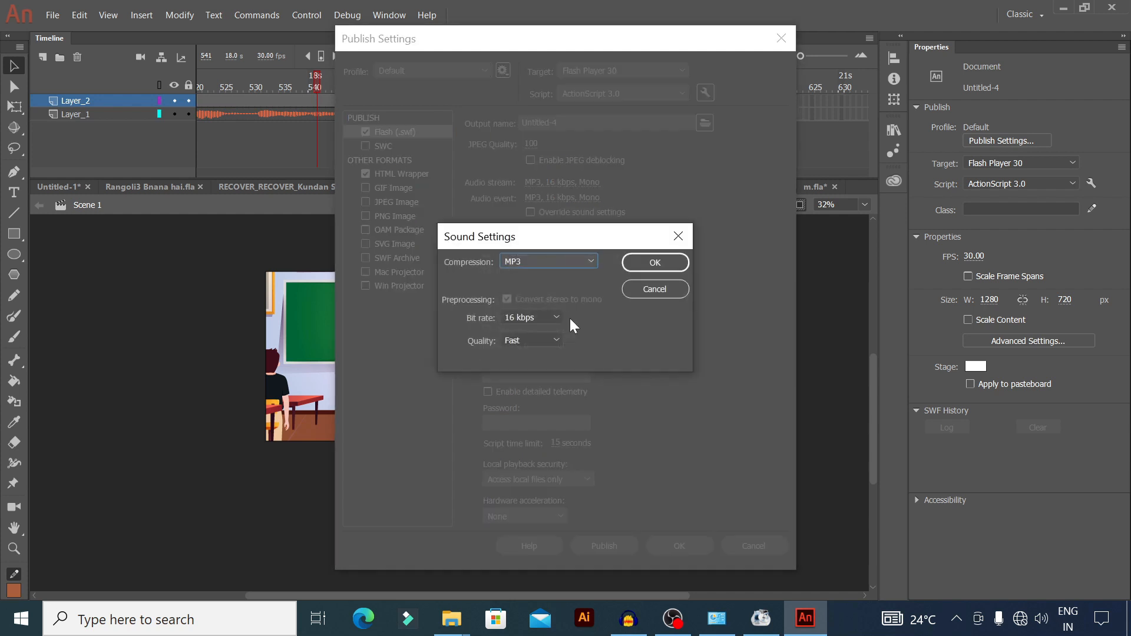
{"action": "left_click", "coordinate": [552, 322]}
{"action": "left_click", "coordinate": [533, 516]}
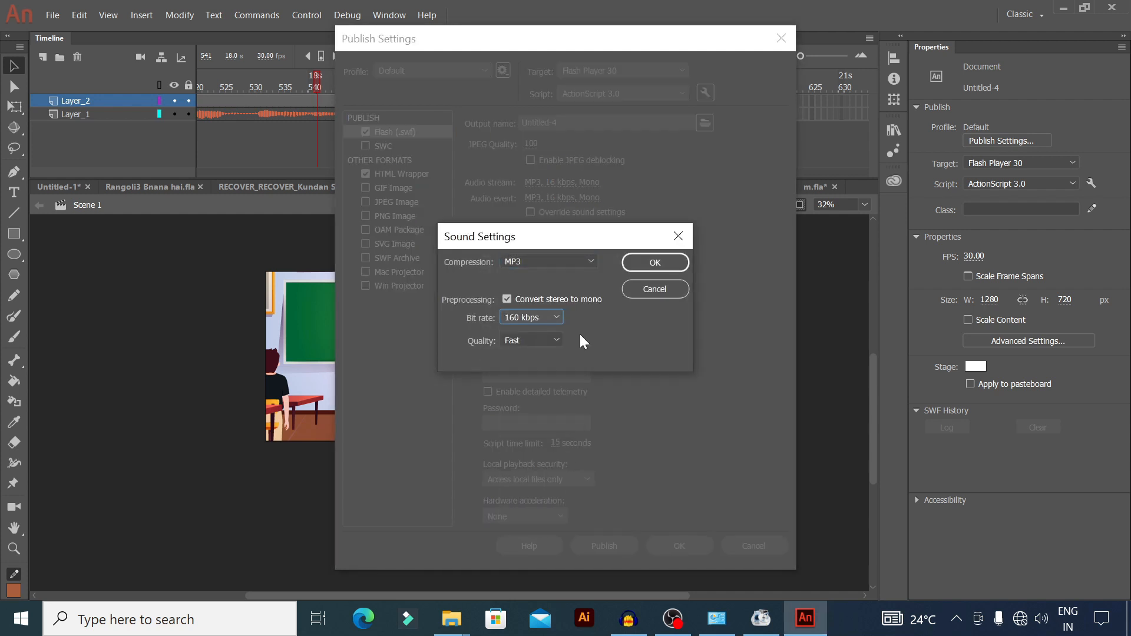
{"action": "left_click", "coordinate": [532, 342]}
{"action": "left_click", "coordinate": [521, 388]}
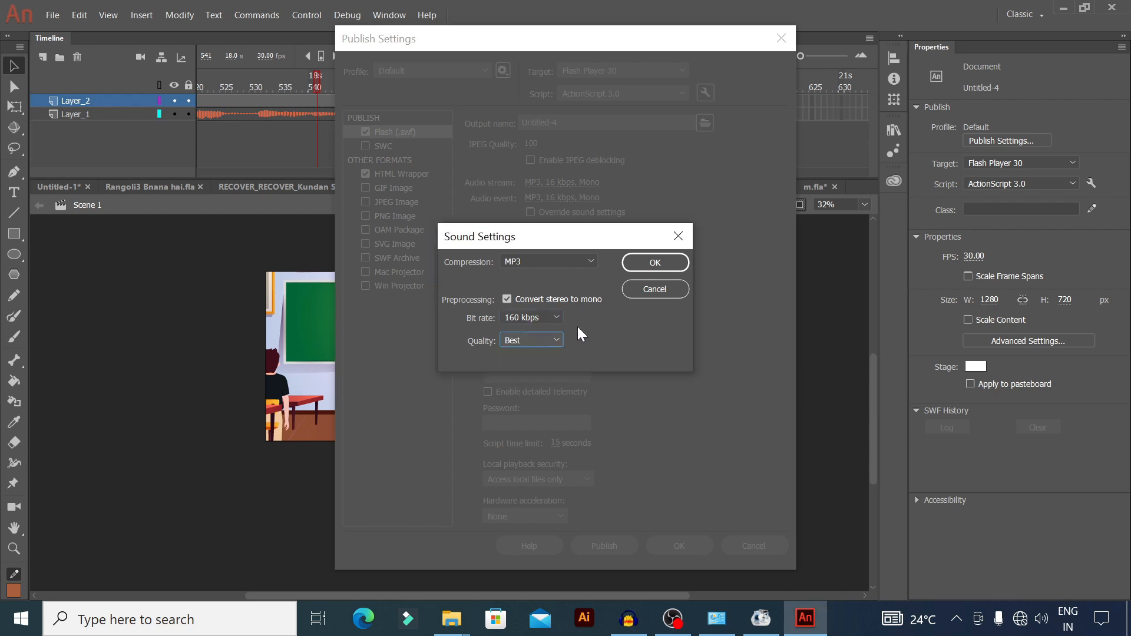
{"action": "left_click", "coordinate": [634, 269]}
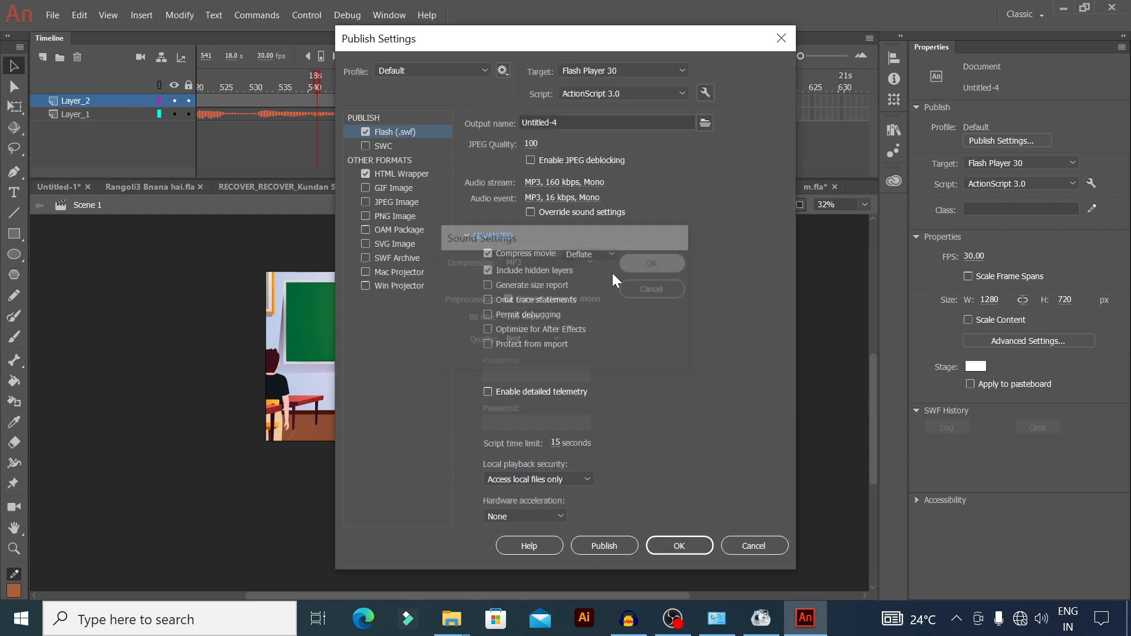
Step: Set the audio event's MP3 bit rate to 160 kbps and quality to Best, and apply the publish settings
{"action": "left_click", "coordinate": [561, 197]}
{"action": "left_click", "coordinate": [556, 312]}
{"action": "left_click", "coordinate": [521, 517]}
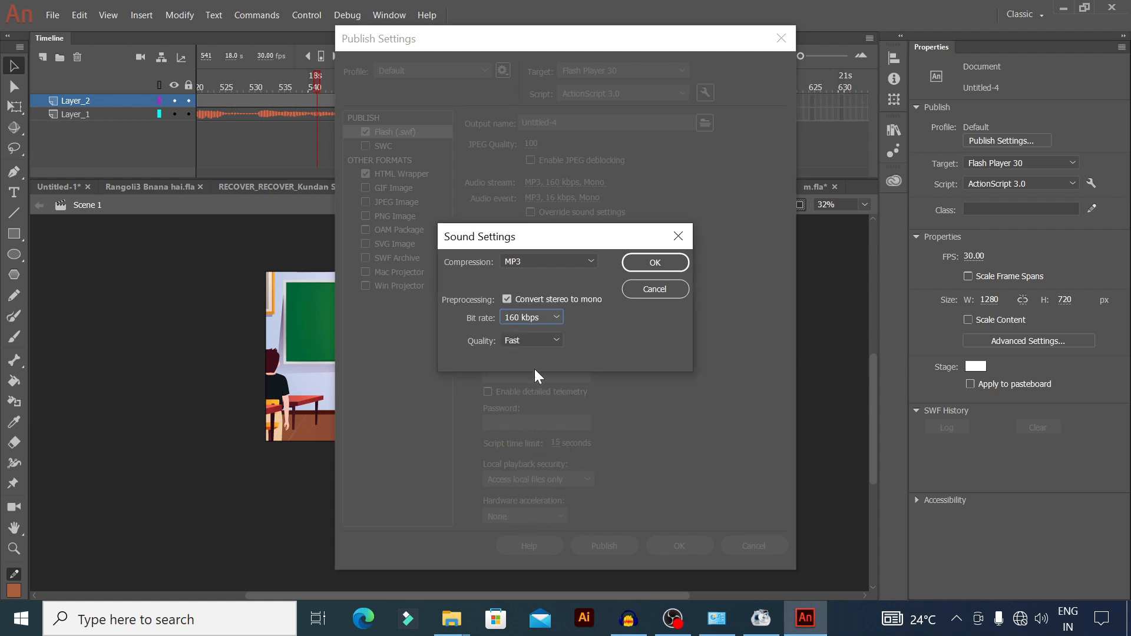
{"action": "left_click", "coordinate": [533, 342]}
{"action": "left_click", "coordinate": [537, 388]}
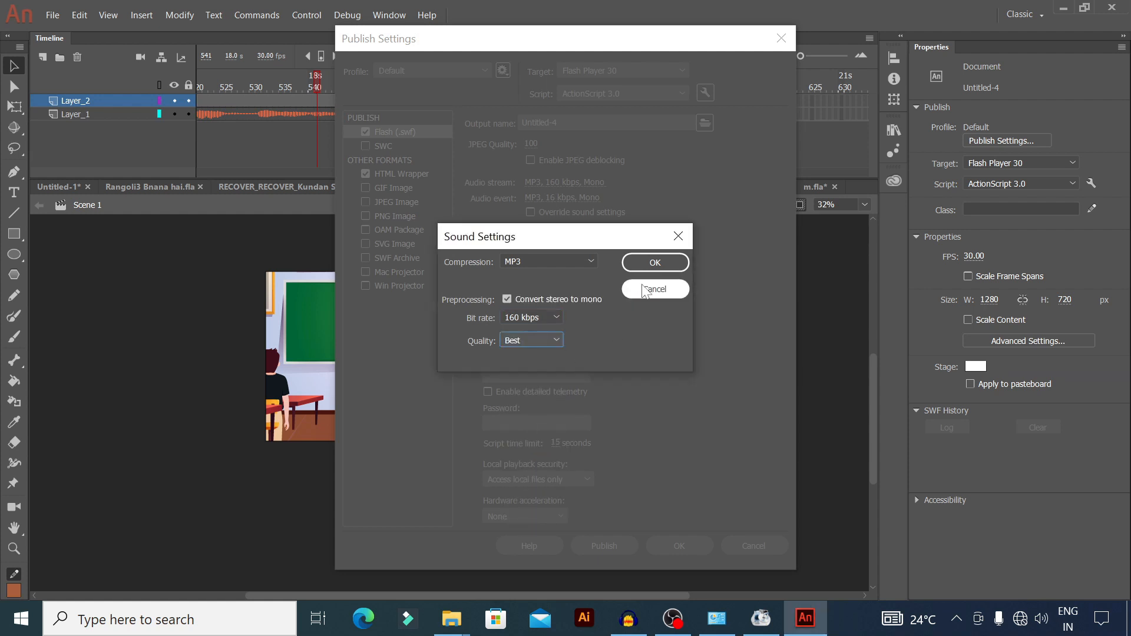
{"action": "left_click", "coordinate": [654, 261]}
{"action": "left_click", "coordinate": [679, 548]}
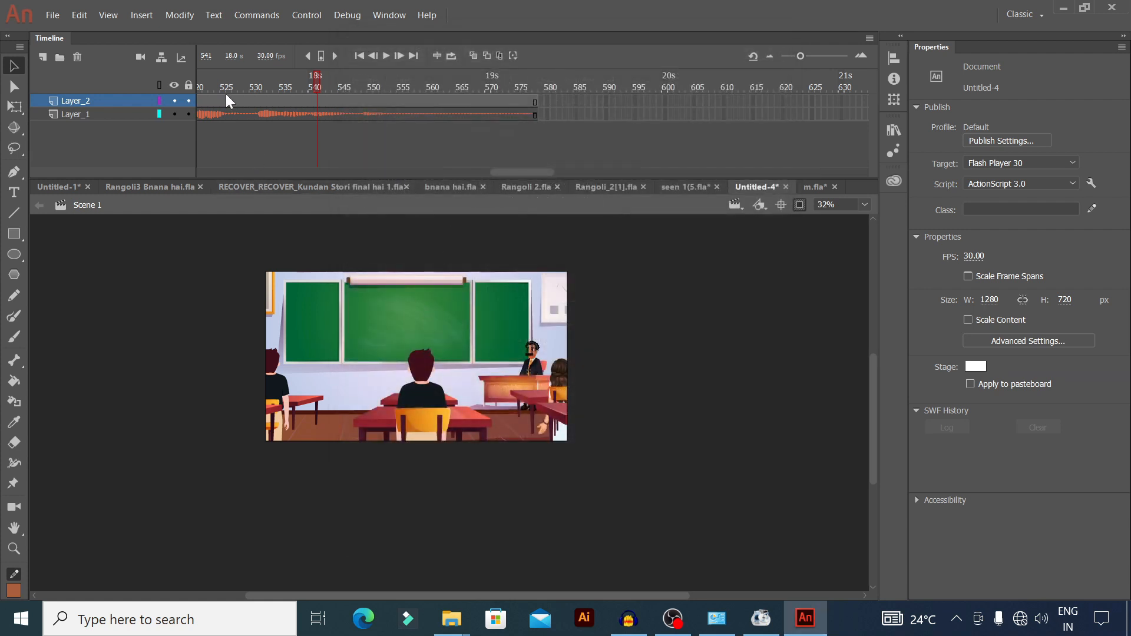
Step: Export the story as a 1280 x 720 video to Untitled-4.mov, stopping when the last frame is reached
{"action": "left_click", "coordinate": [61, 19]}
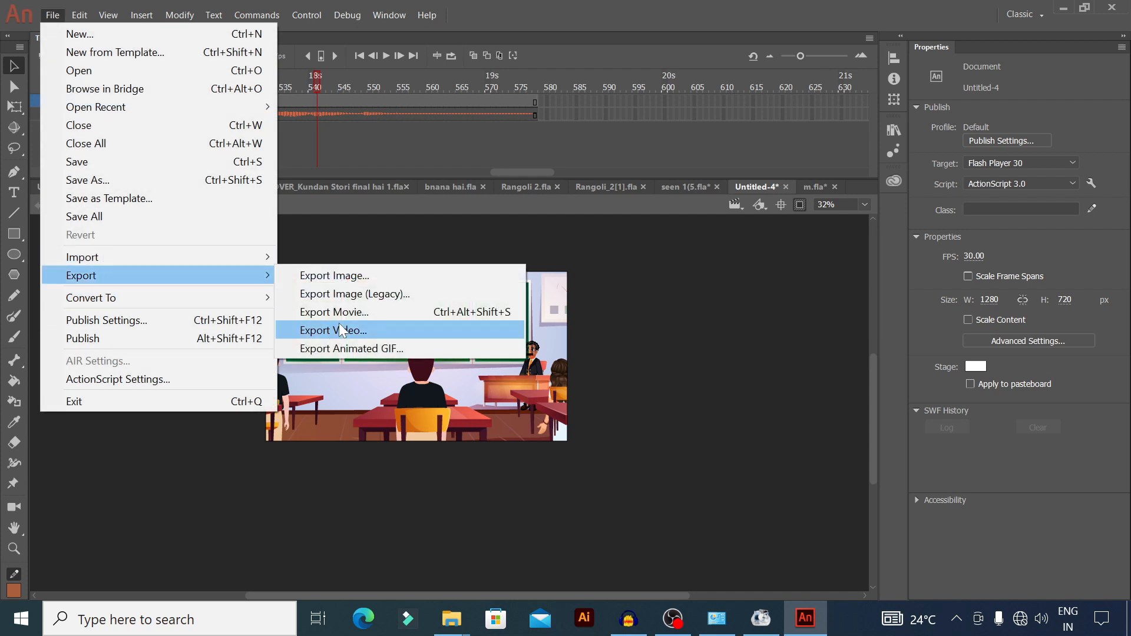
{"action": "left_click", "coordinate": [51, 10]}
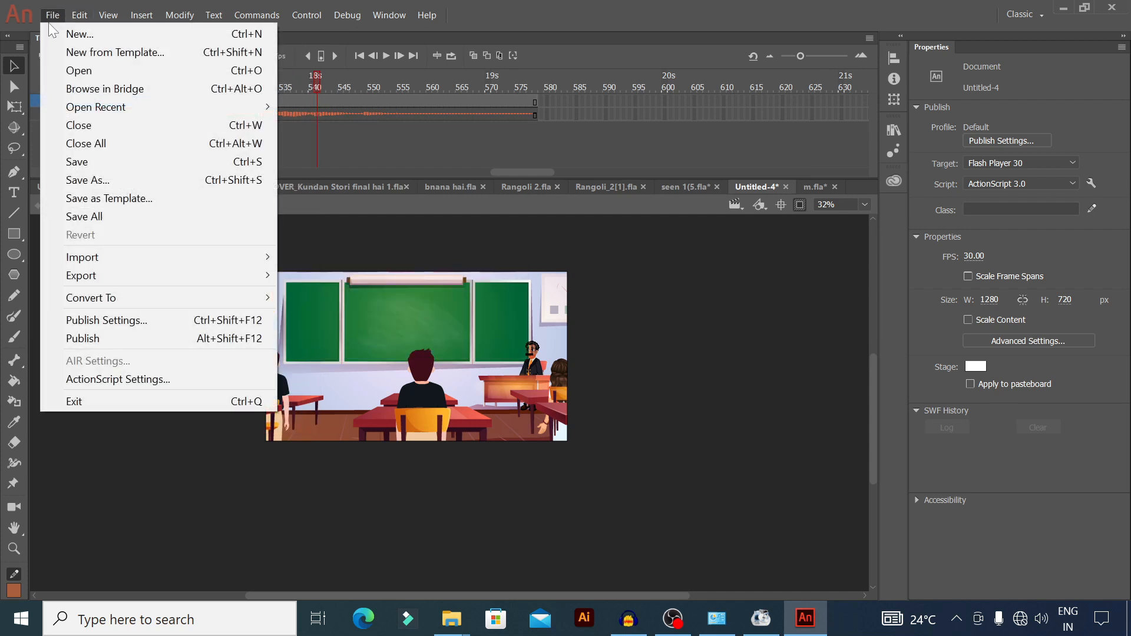
{"action": "mouse_move", "coordinate": [94, 275]}
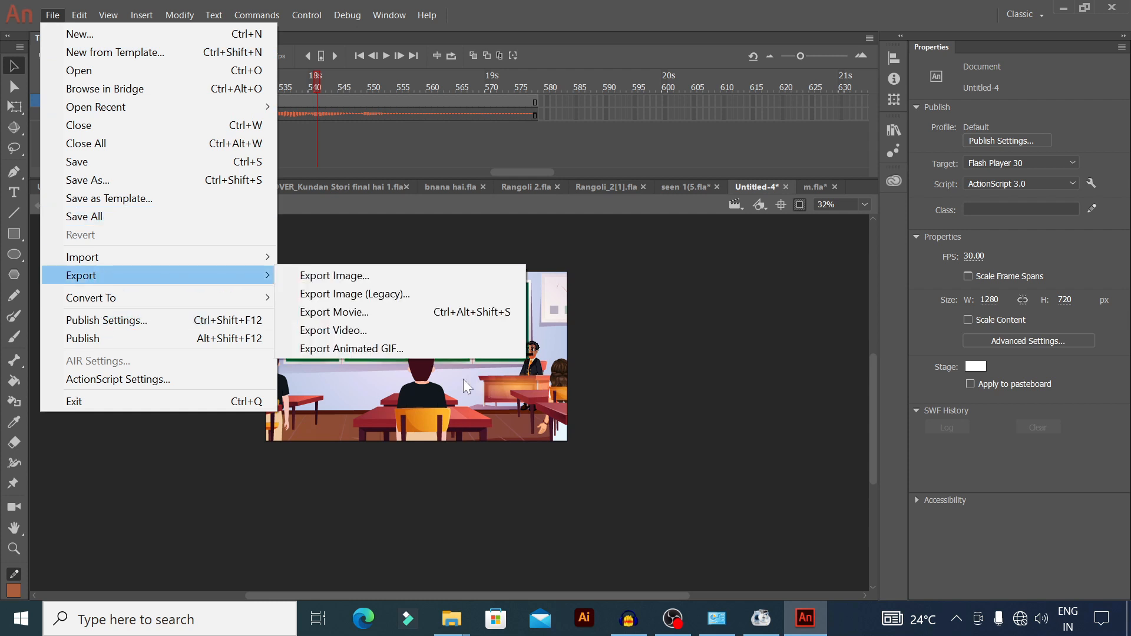
{"action": "left_click", "coordinate": [381, 334]}
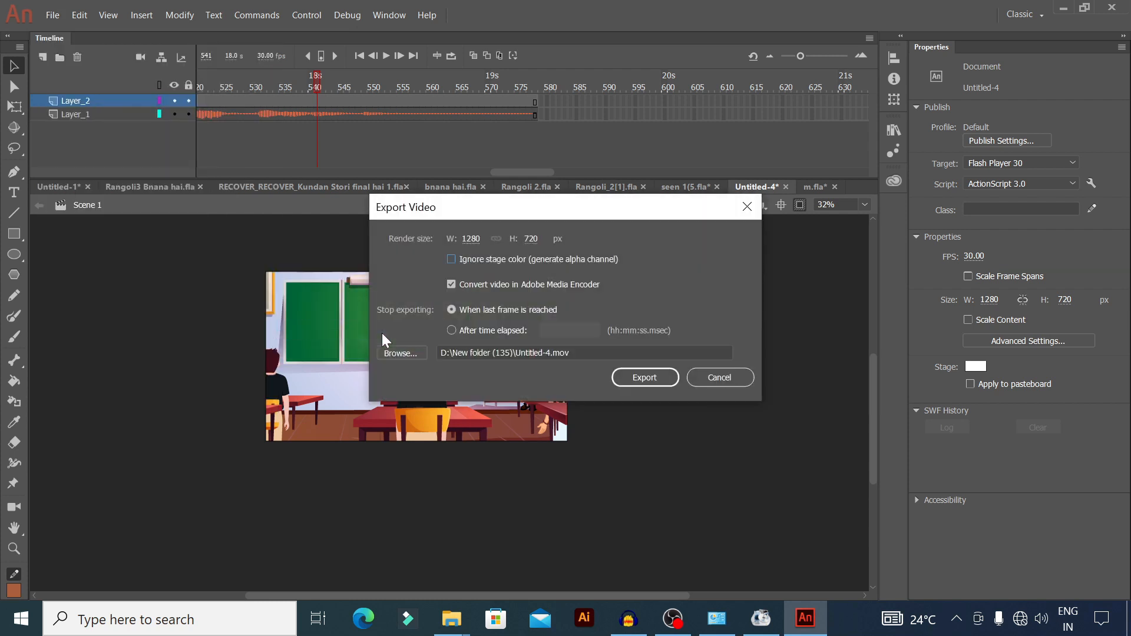
{"action": "left_click", "coordinate": [667, 380]}
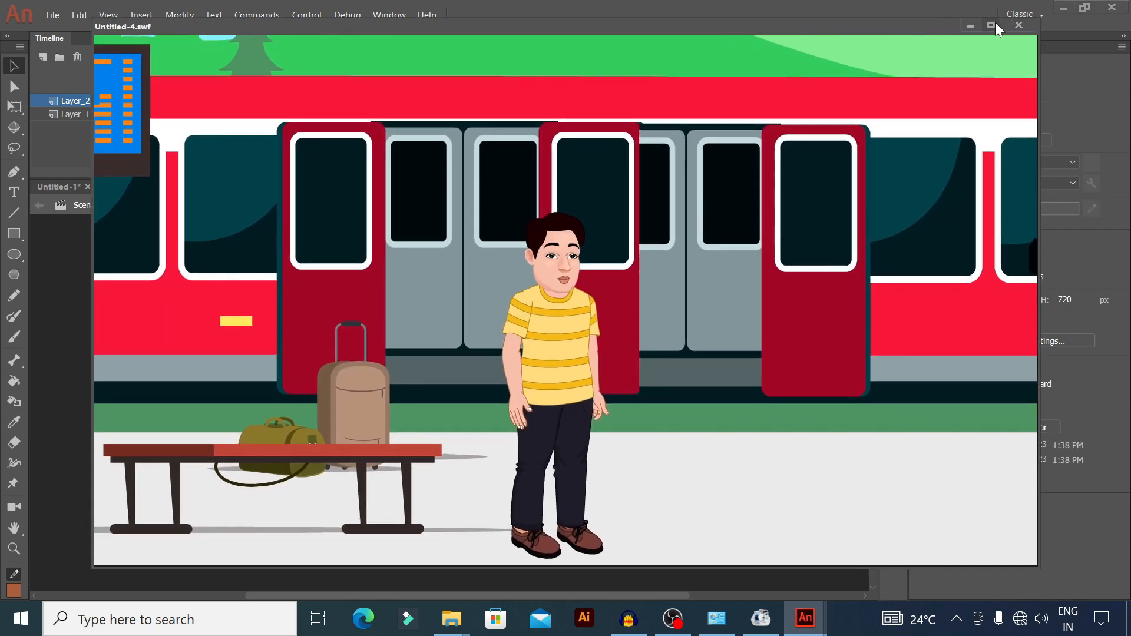
Step: Watch the Untitled-4.swf preview at full window size through the classroom scene and close it
{"action": "double_click", "coordinate": [995, 23]}
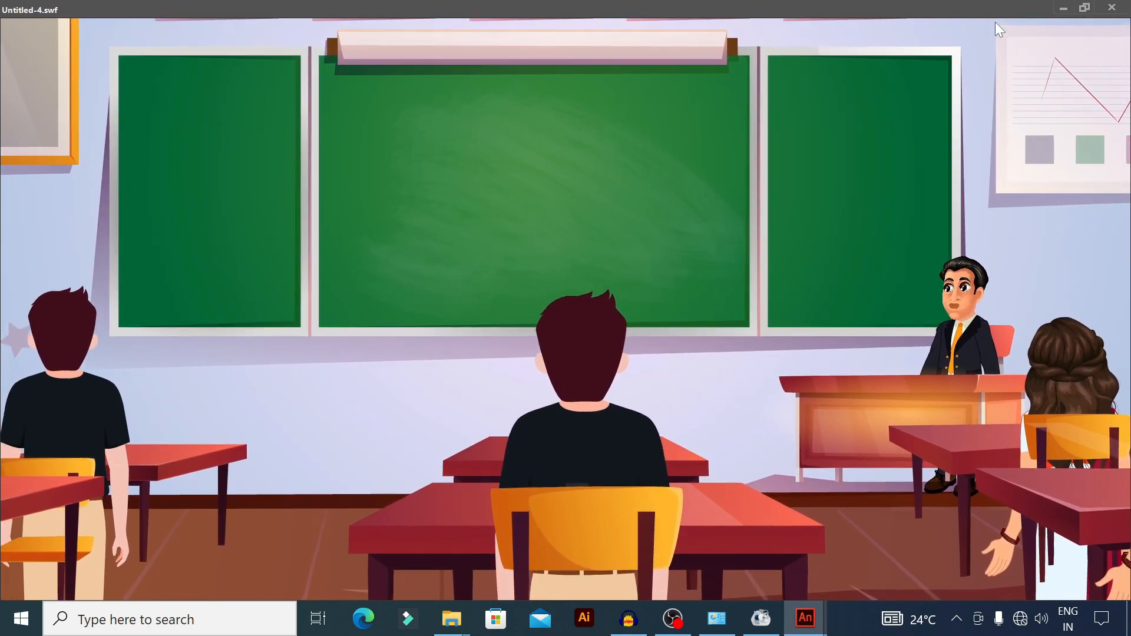
{"action": "left_click", "coordinate": [1106, 12]}
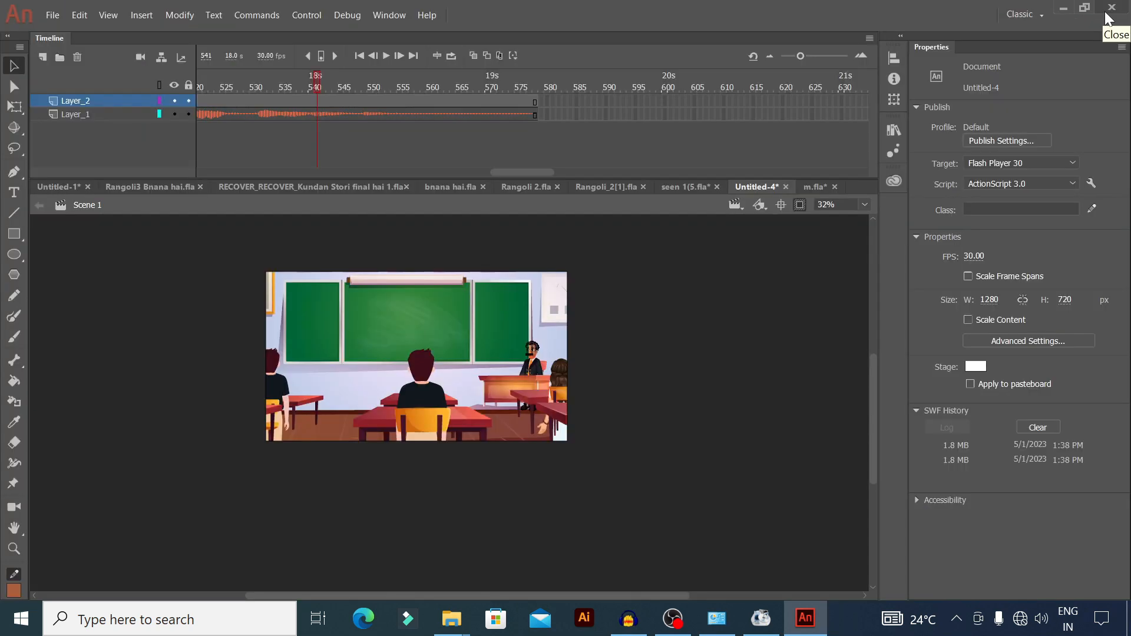